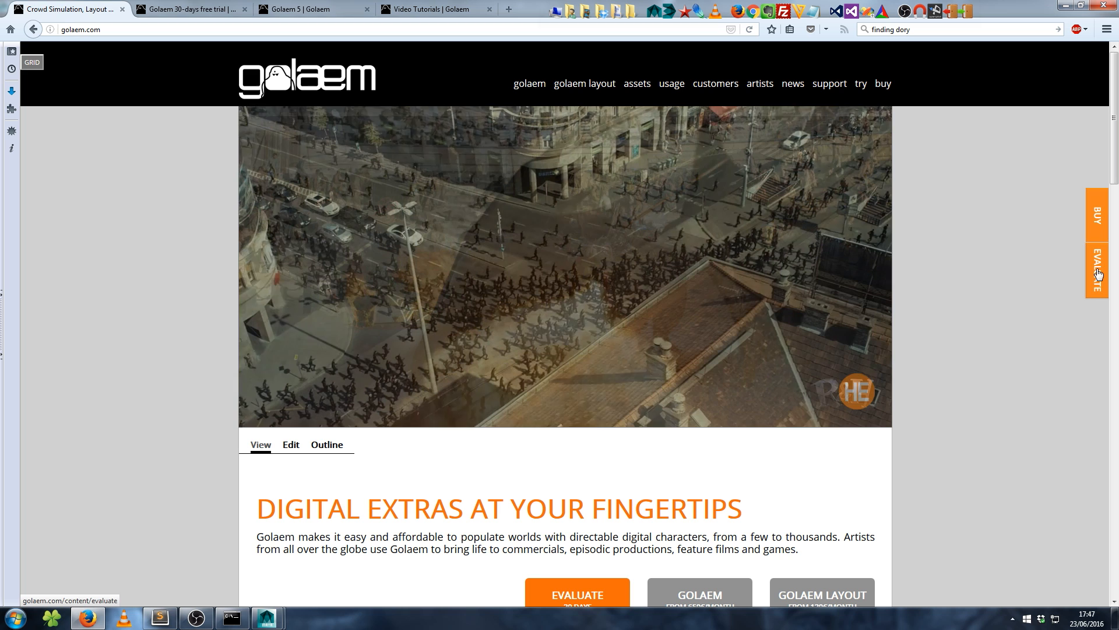
# - Review the Golaem 30-days free trial page and its evaluation form, then bring up the Golaem 5 page
pyautogui.click(1098, 274)
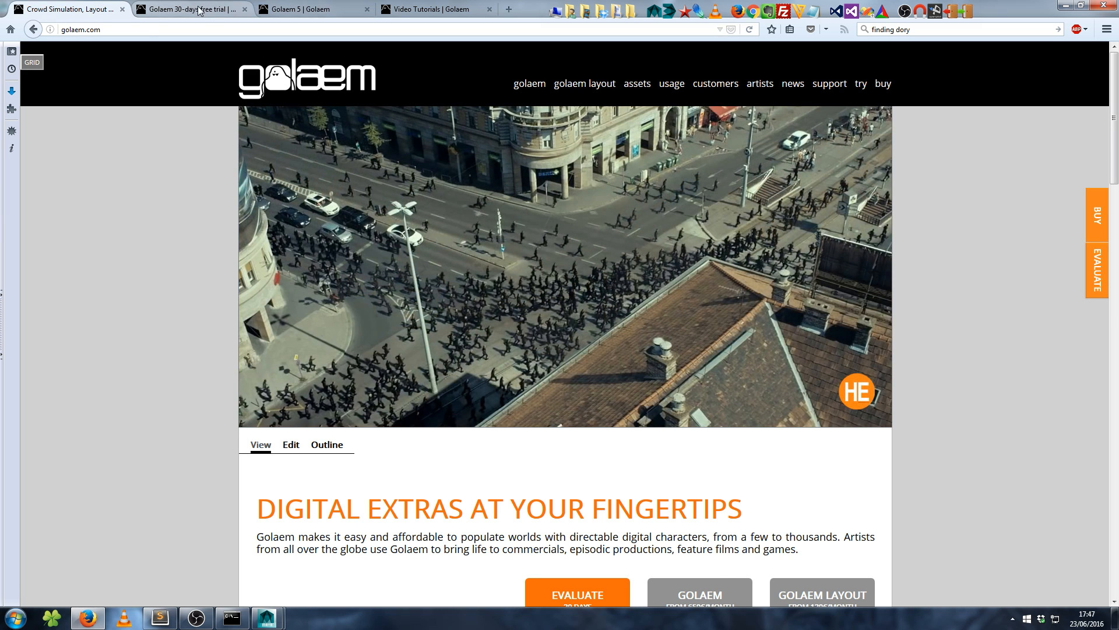
pyautogui.scroll(-6, 500, 325)
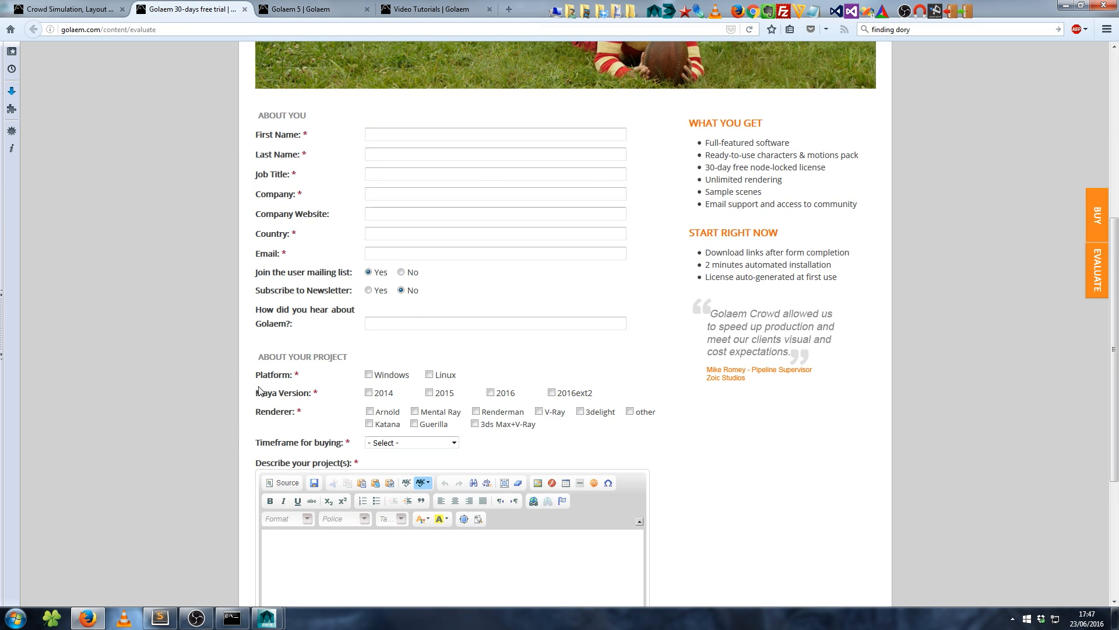
pyautogui.scroll(-2, 629, 399)
pyautogui.scroll(-2, 632, 400)
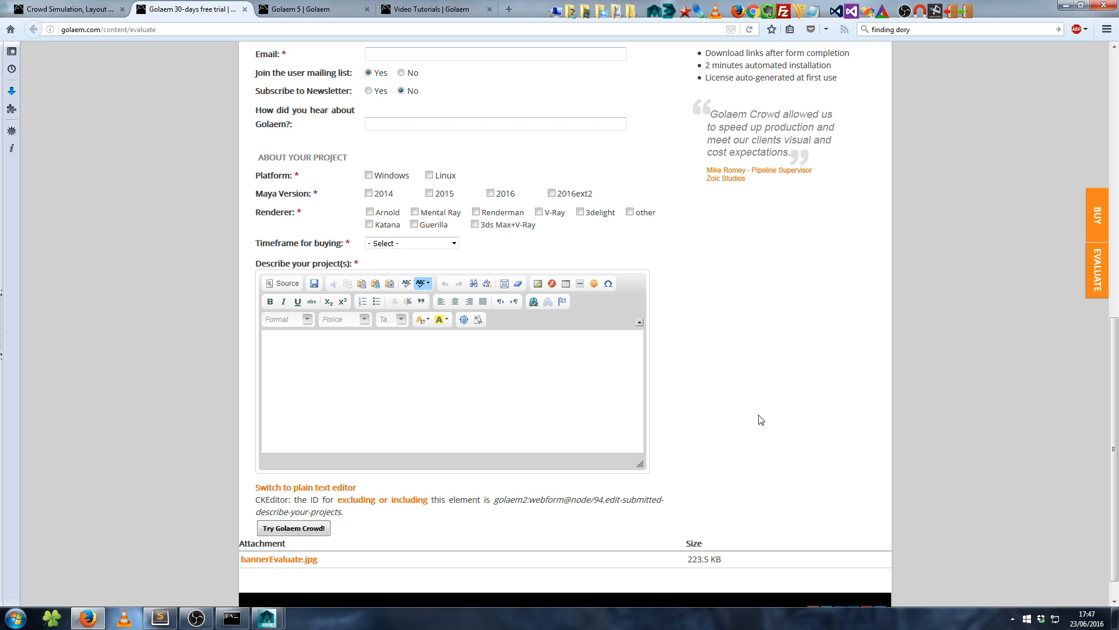
pyautogui.scroll(10, 761, 419)
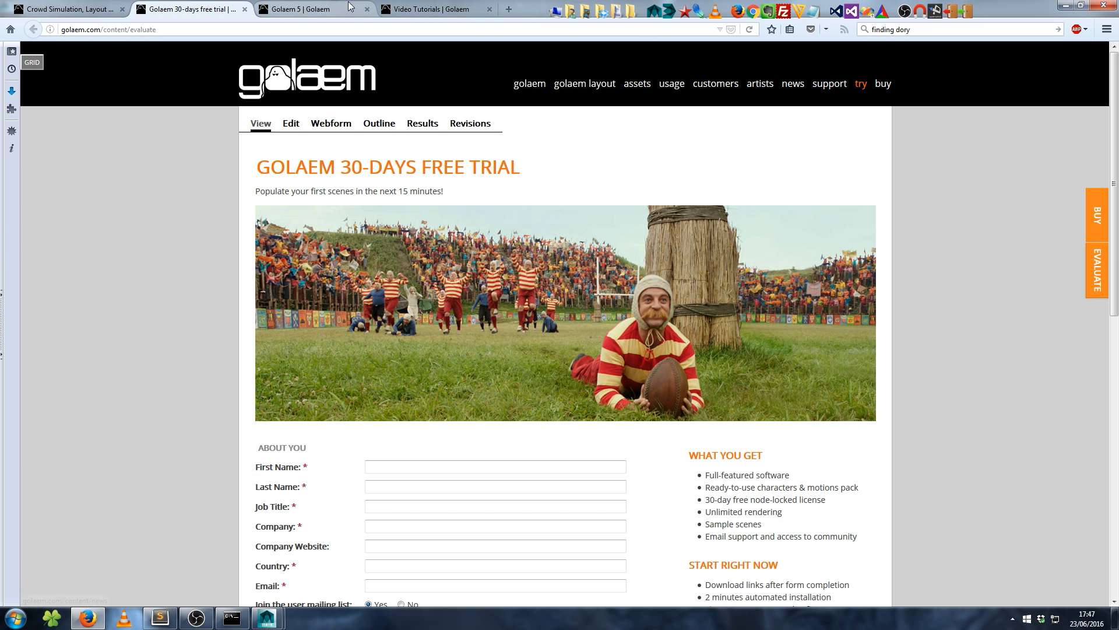
pyautogui.click(307, 10)
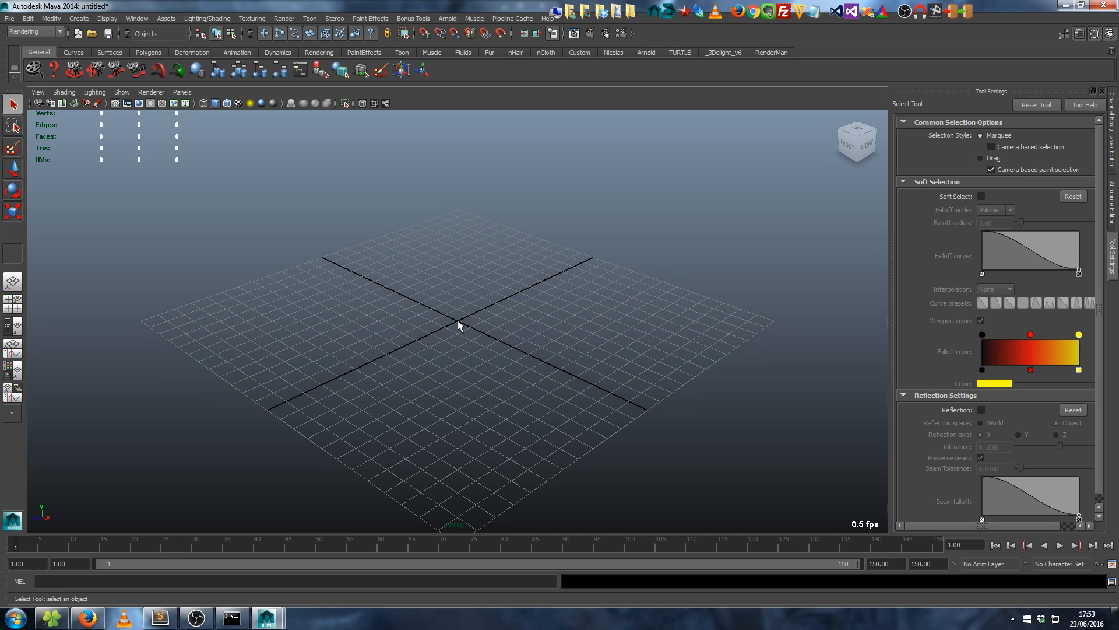
# - Load the glmCrowd.mll plug-in through the Plug-in Manager and close the manager
pyautogui.click(138, 19)
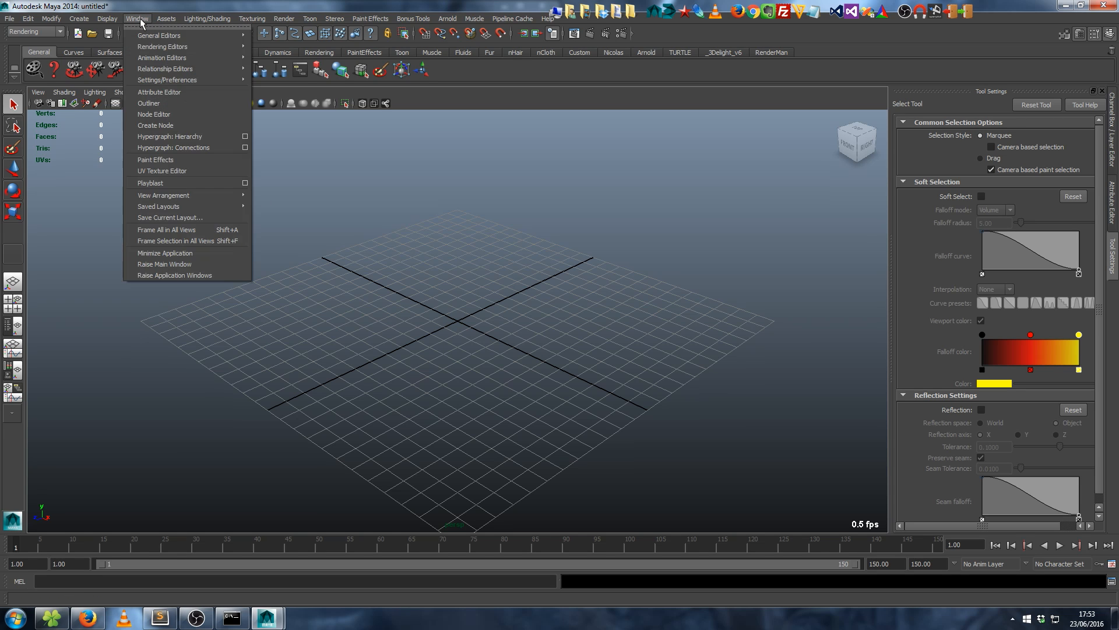
pyautogui.moveTo(185, 79)
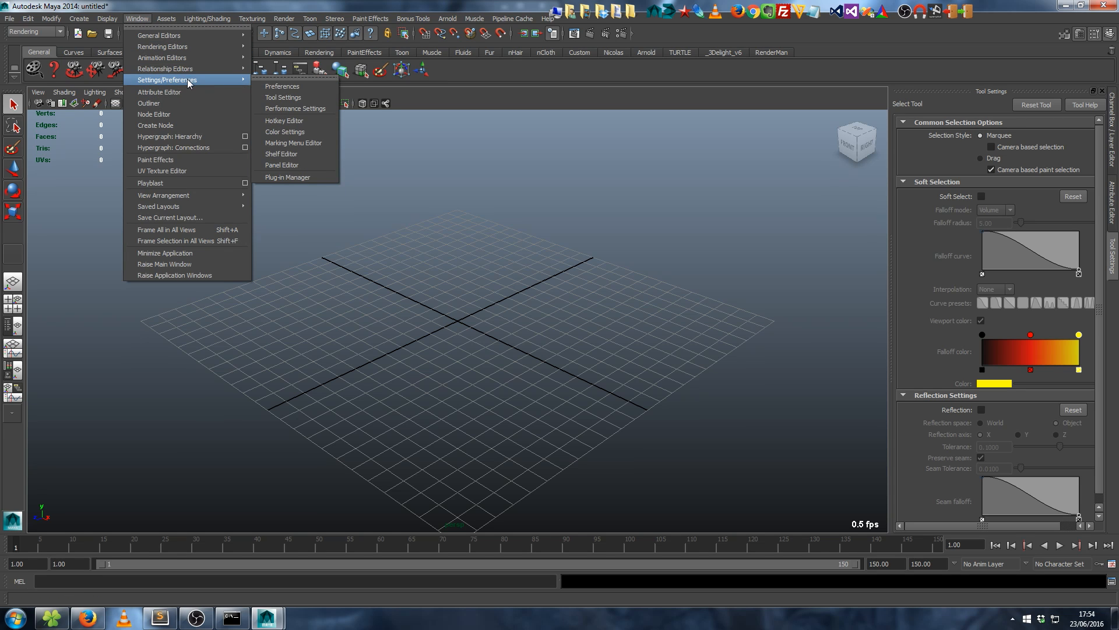
pyautogui.click(300, 176)
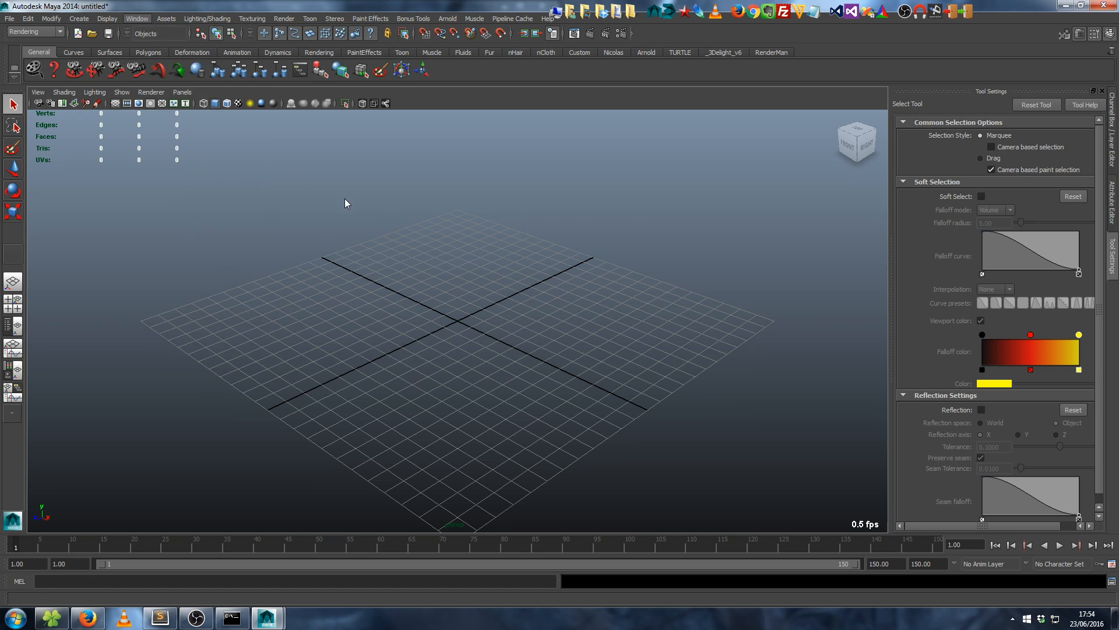
pyautogui.moveTo(694, 297); pyautogui.dragTo(674, 385)
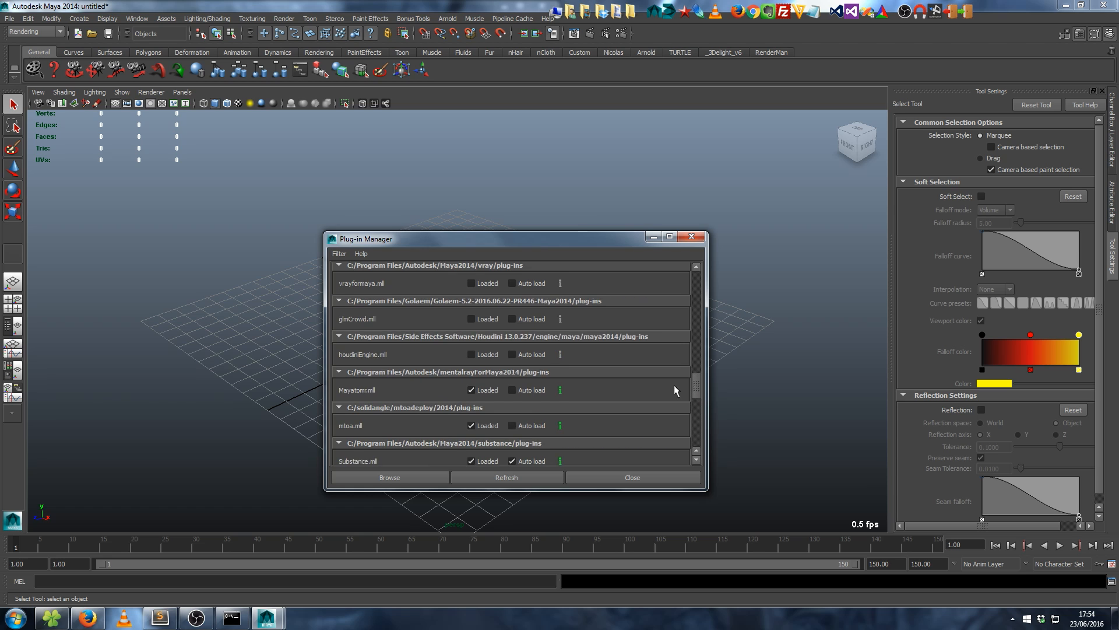
pyautogui.click(471, 318)
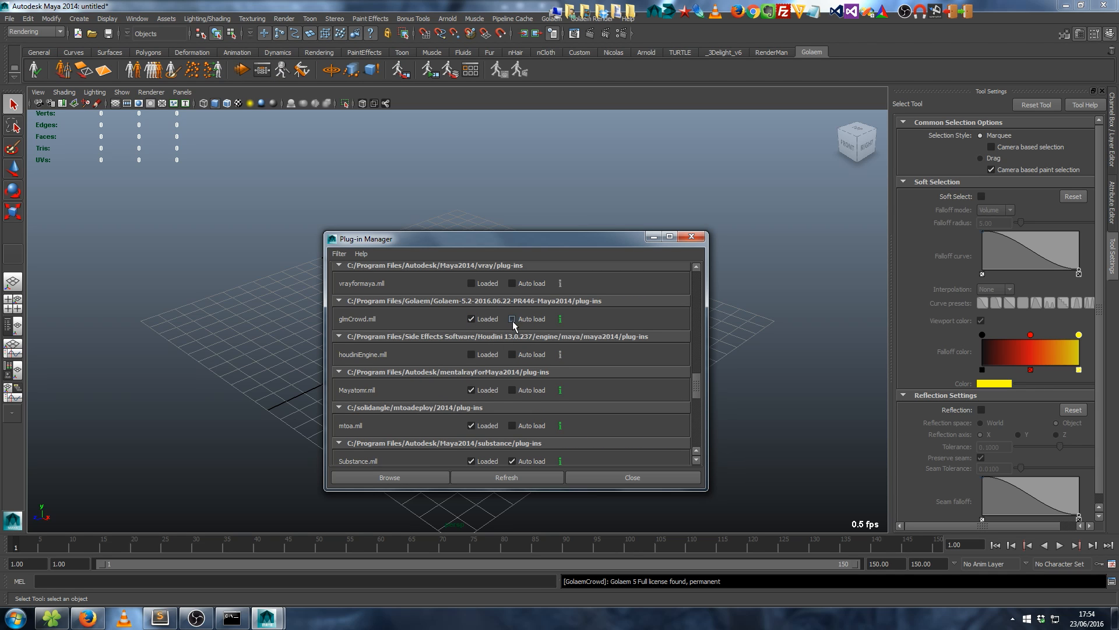
pyautogui.click(692, 237)
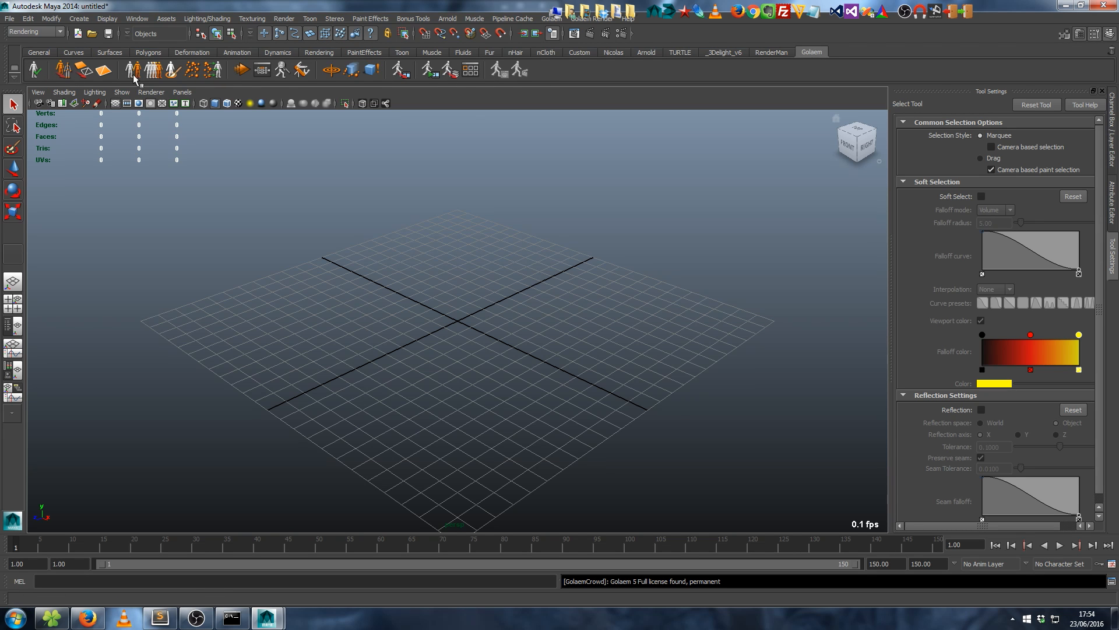
pyautogui.click(551, 19)
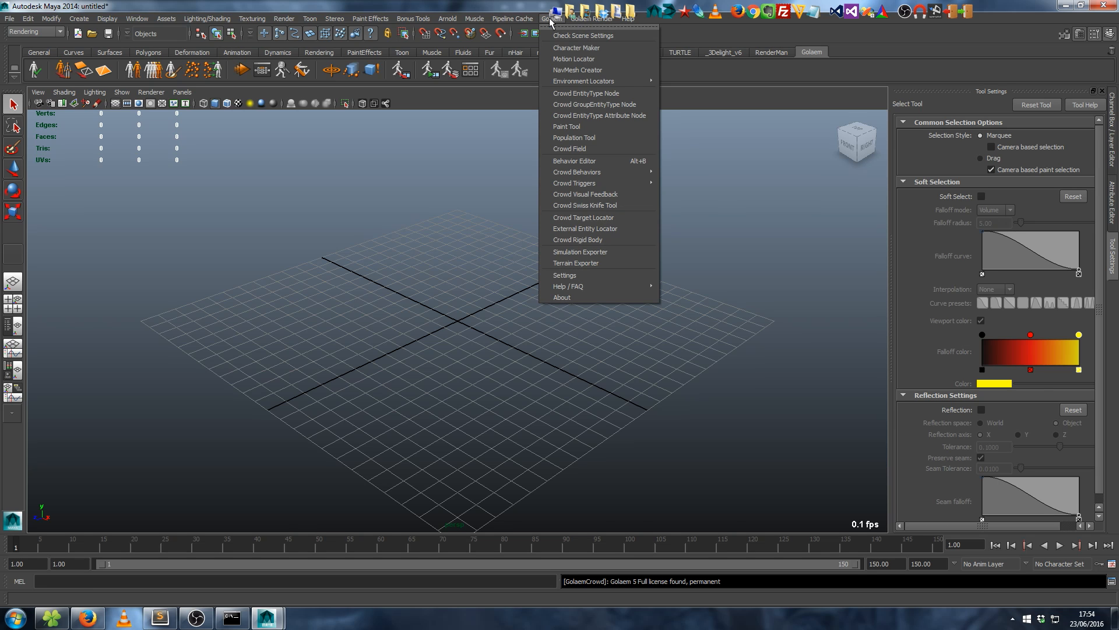
pyautogui.click(551, 20)
pyautogui.click(587, 19)
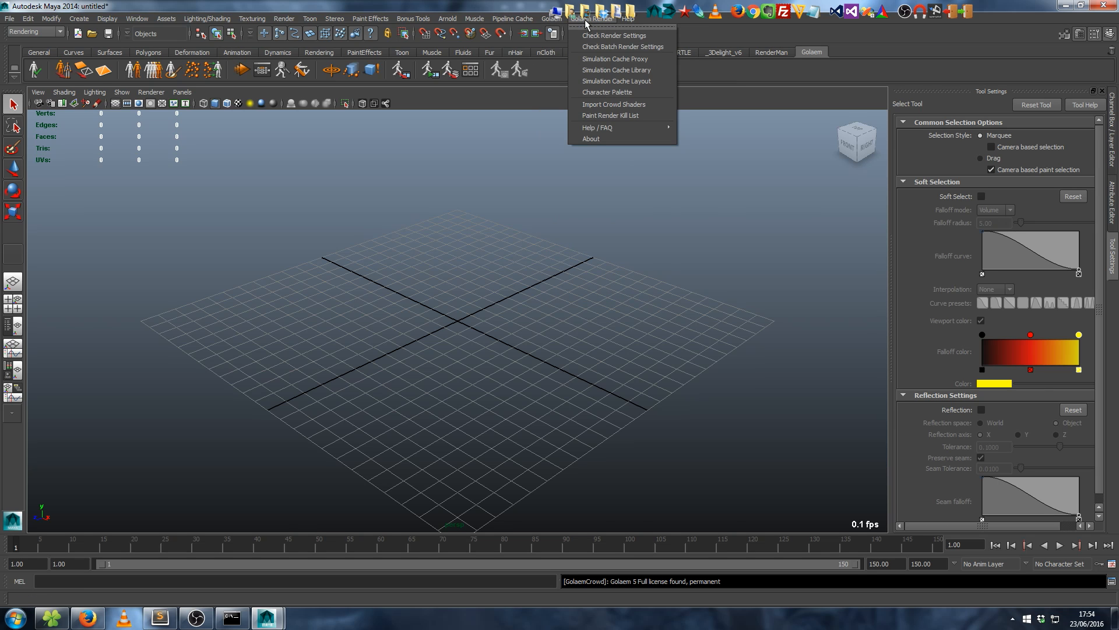
pyautogui.click(585, 19)
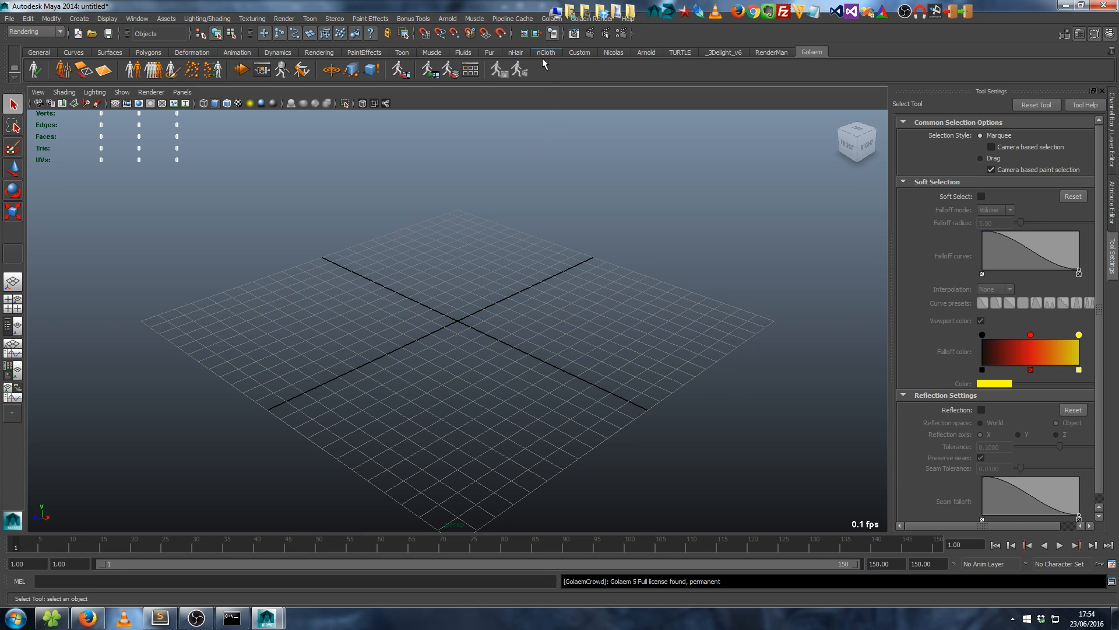
# - Open the About Golaem information, check for a new version, view the release notes, and close the dialog
pyautogui.click(549, 22)
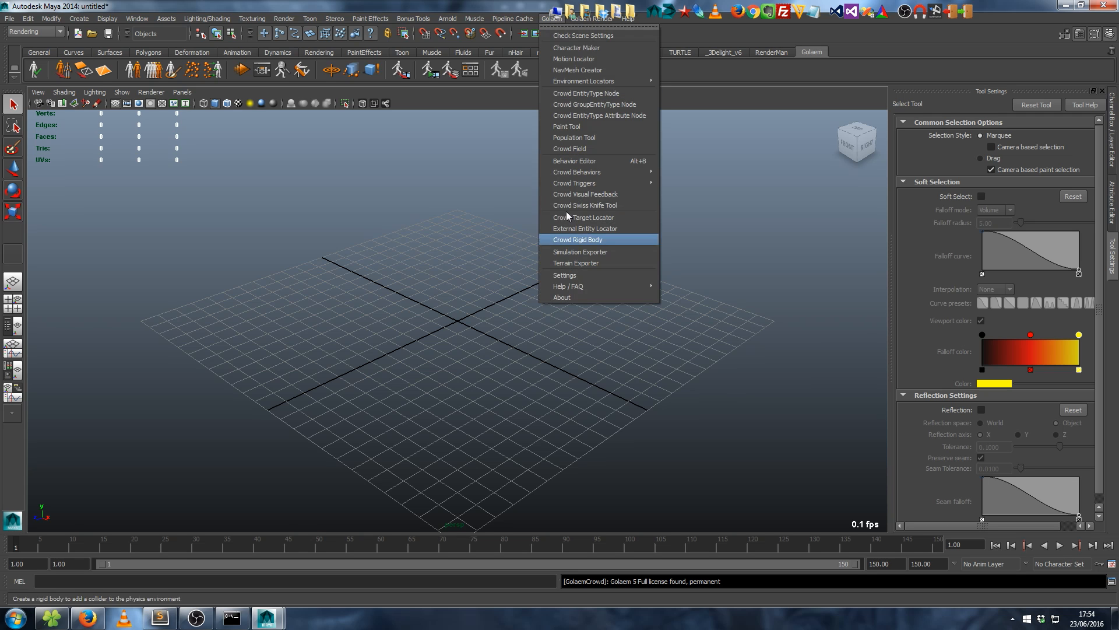
pyautogui.click(568, 299)
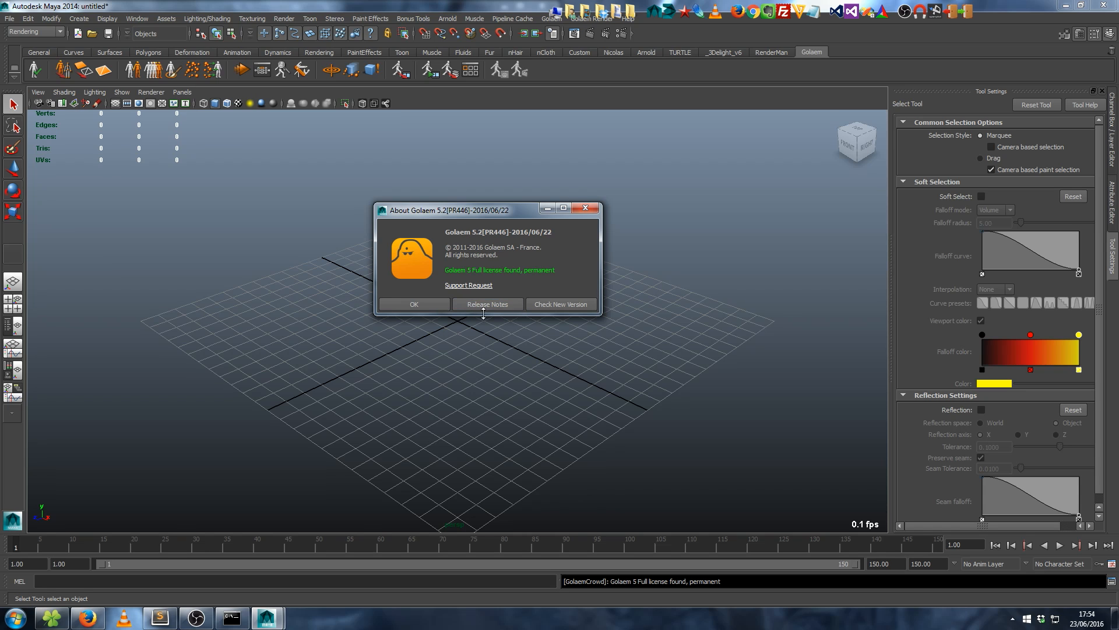
pyautogui.click(561, 306)
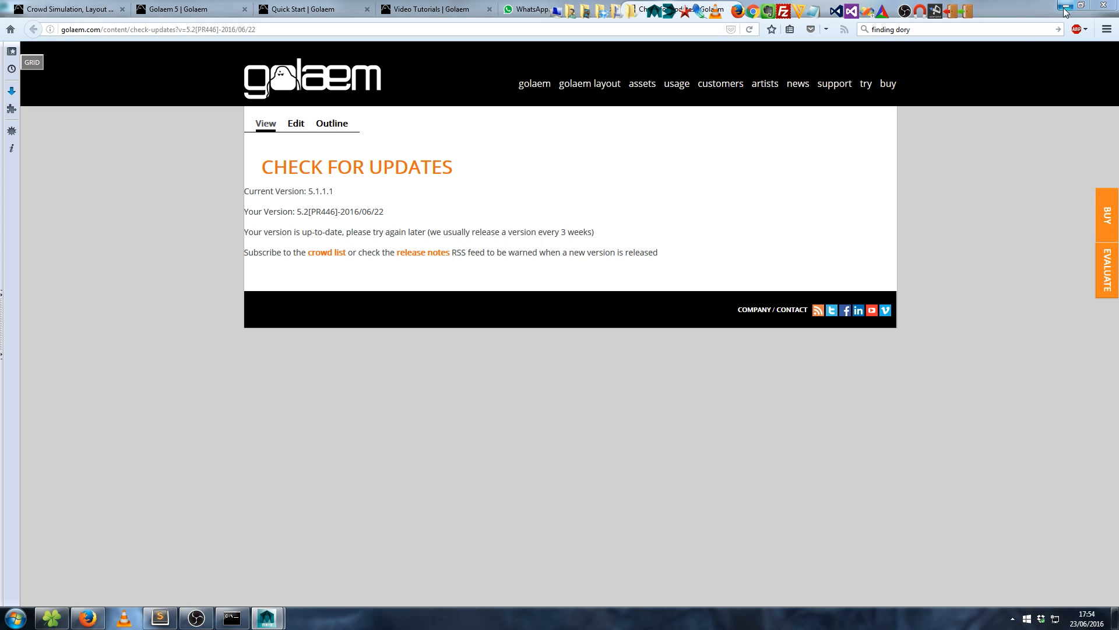
pyautogui.click(1066, 6)
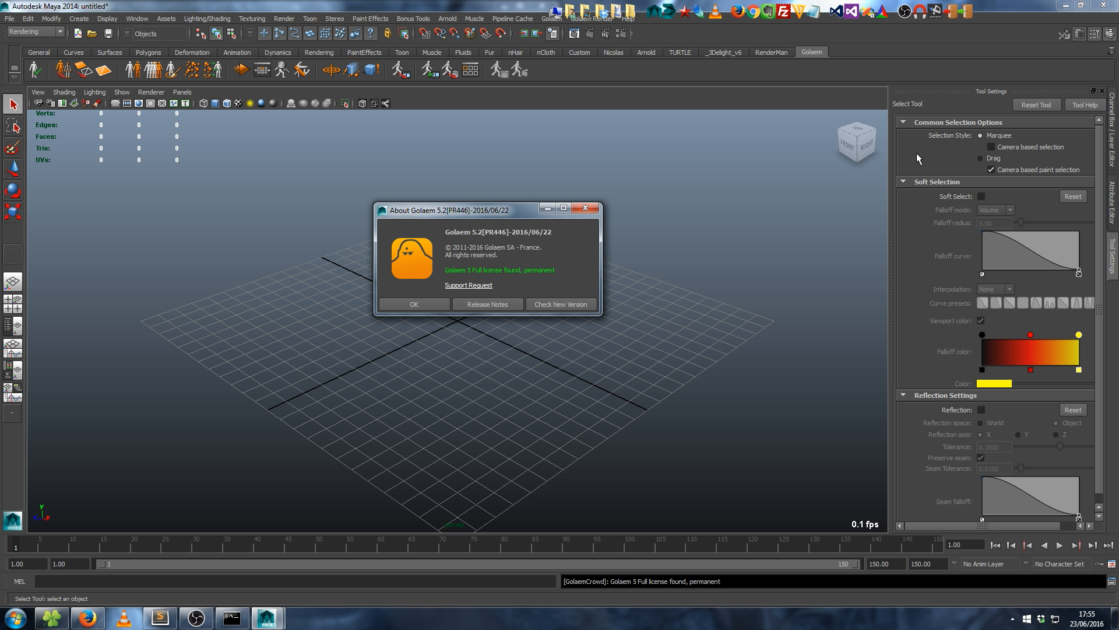
pyautogui.click(480, 306)
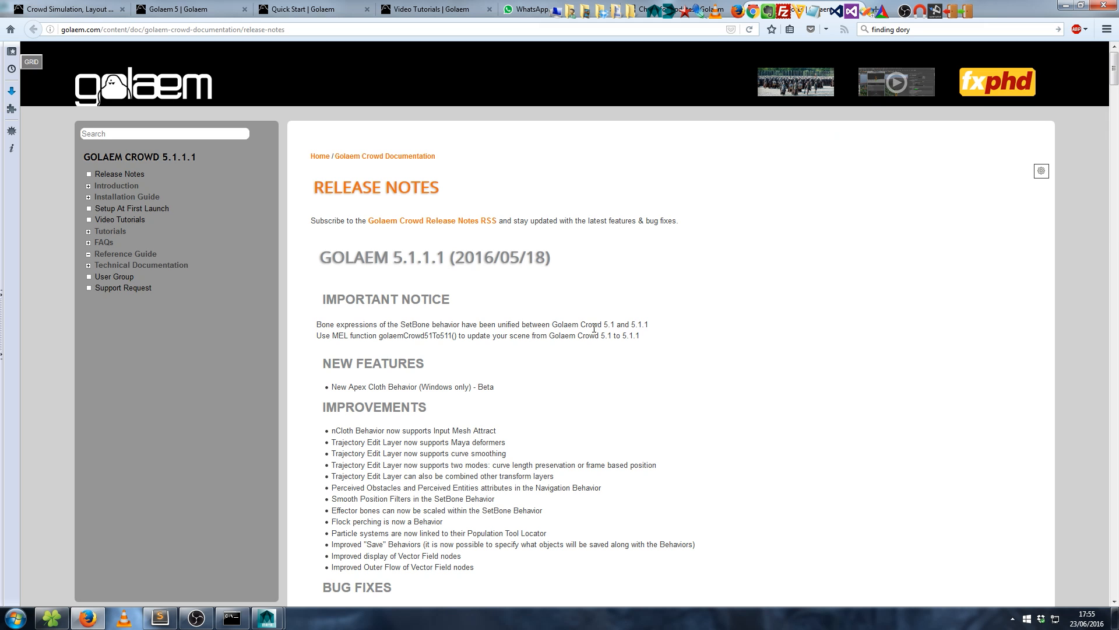
pyautogui.click(1067, 6)
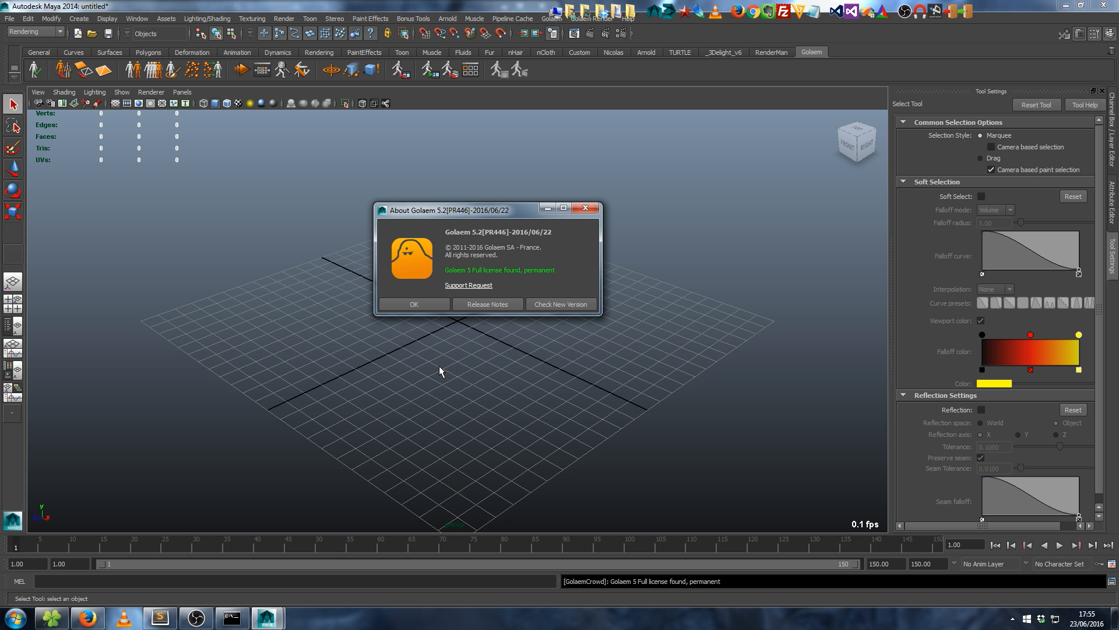
pyautogui.click(417, 305)
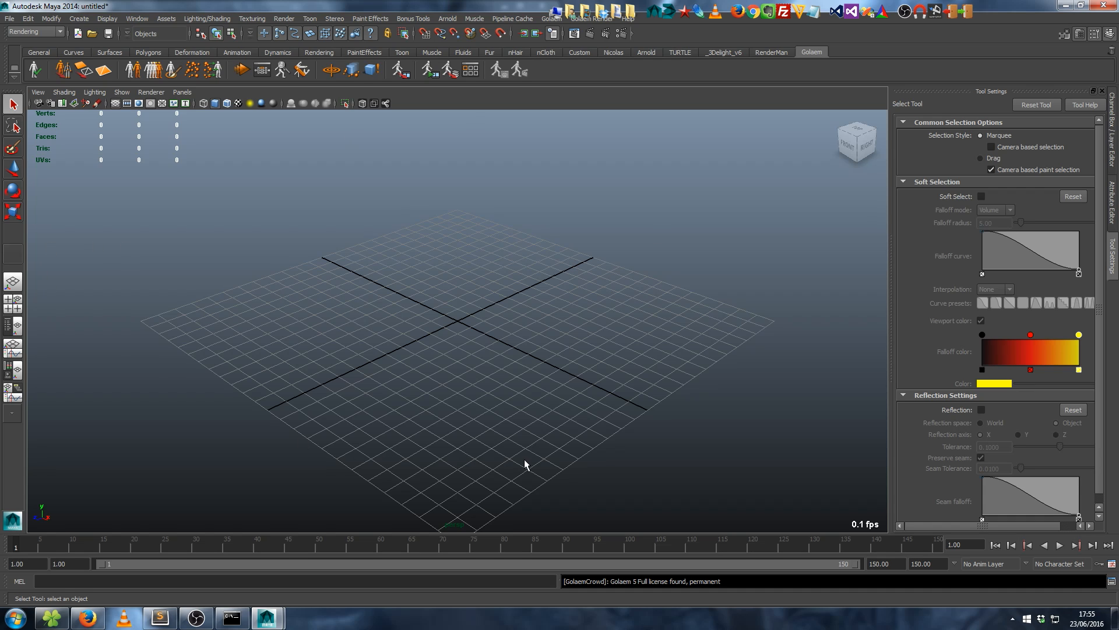
# - Run the Golaem scene settings check and set the timeline's playback speed to Play Every Frame, Max Real-time
pyautogui.click(33, 70)
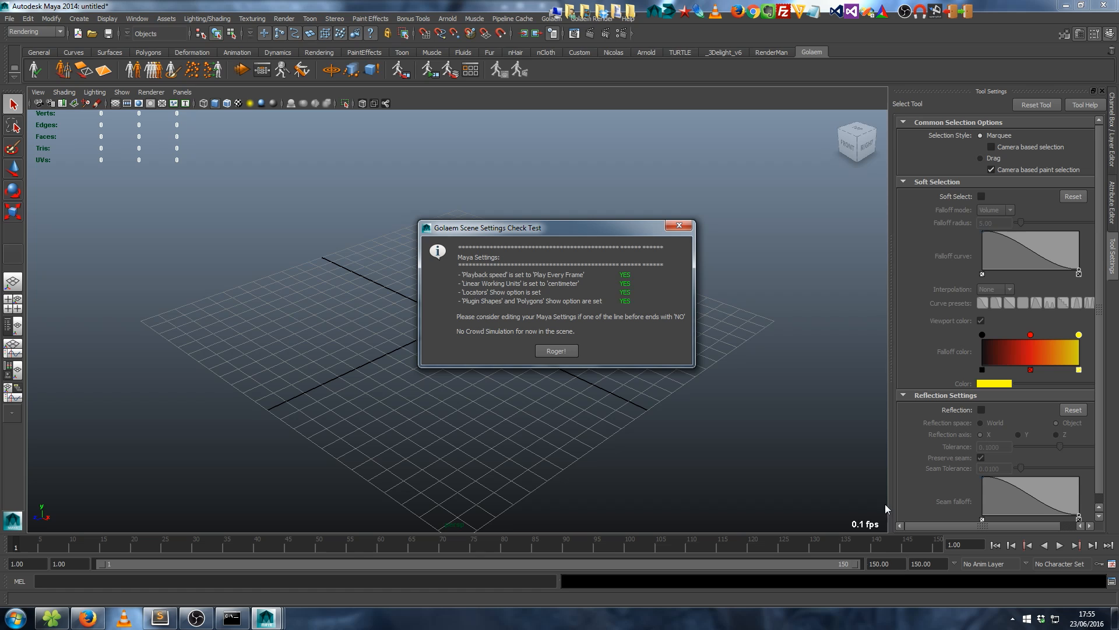
pyautogui.click(547, 350)
pyautogui.rightClick(831, 546)
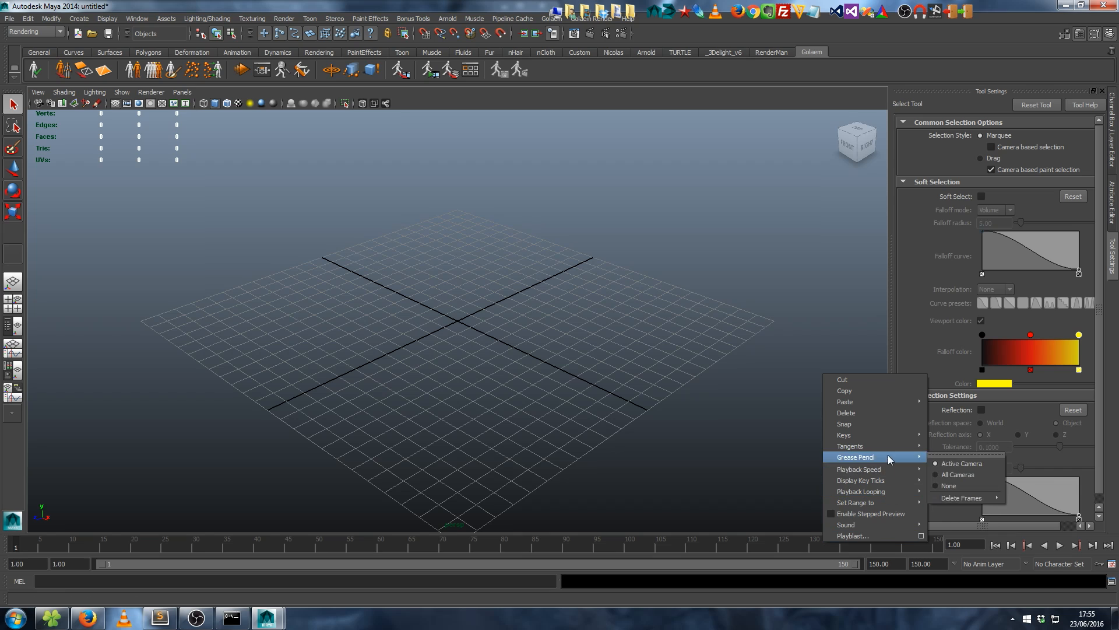
pyautogui.moveTo(891, 469)
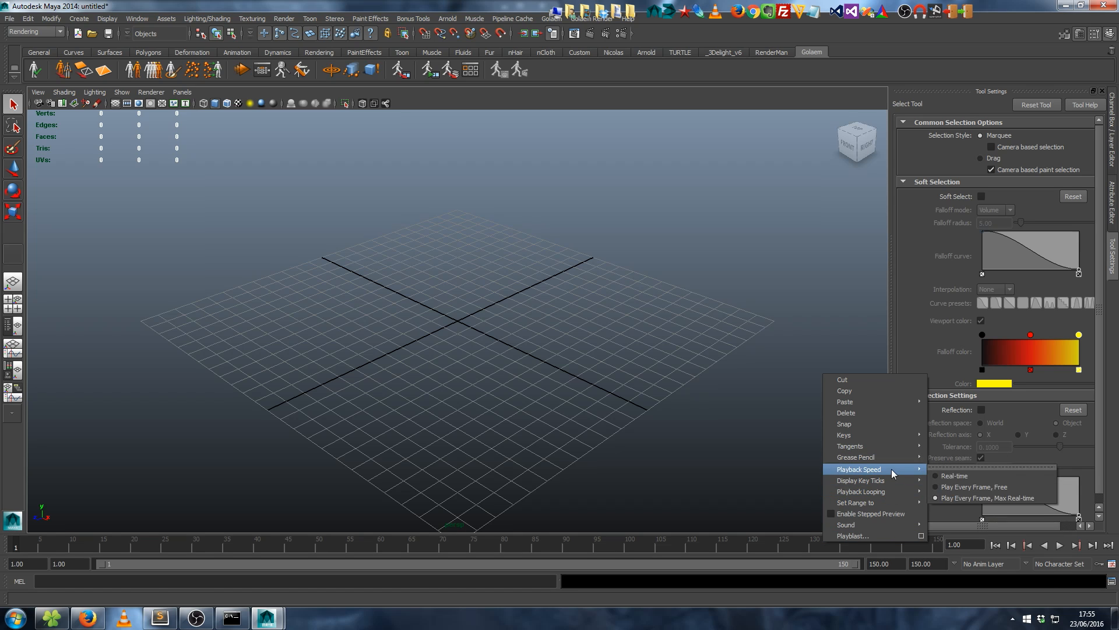
pyautogui.click(1022, 499)
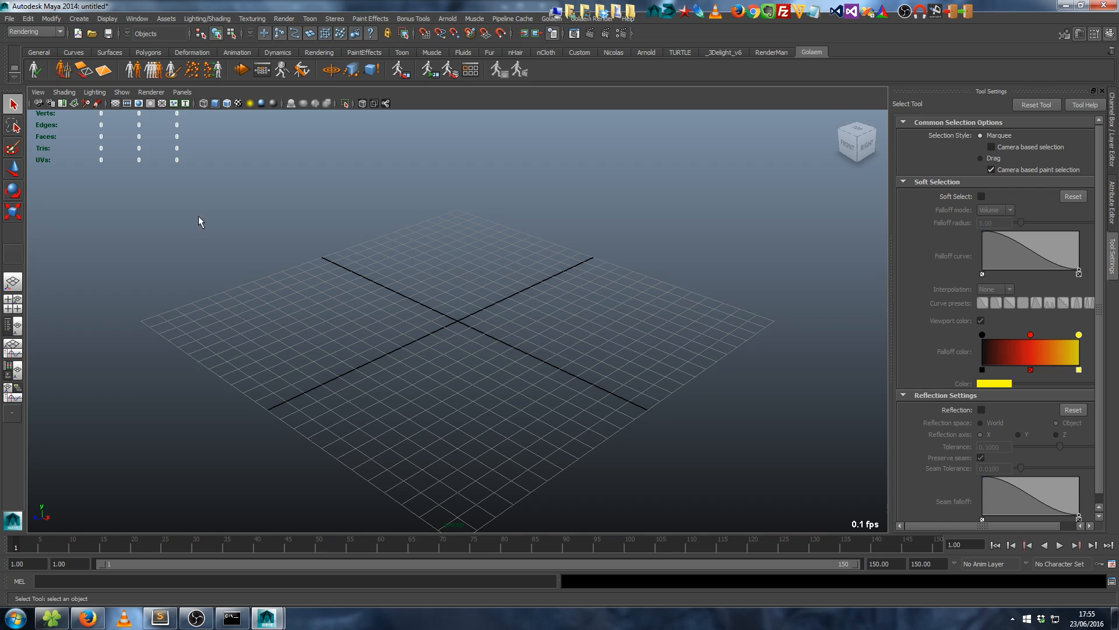
# - Rerun the Golaem scene settings check, read its units and display lines, and inspect the viewport's object visibility options
pyautogui.click(35, 70)
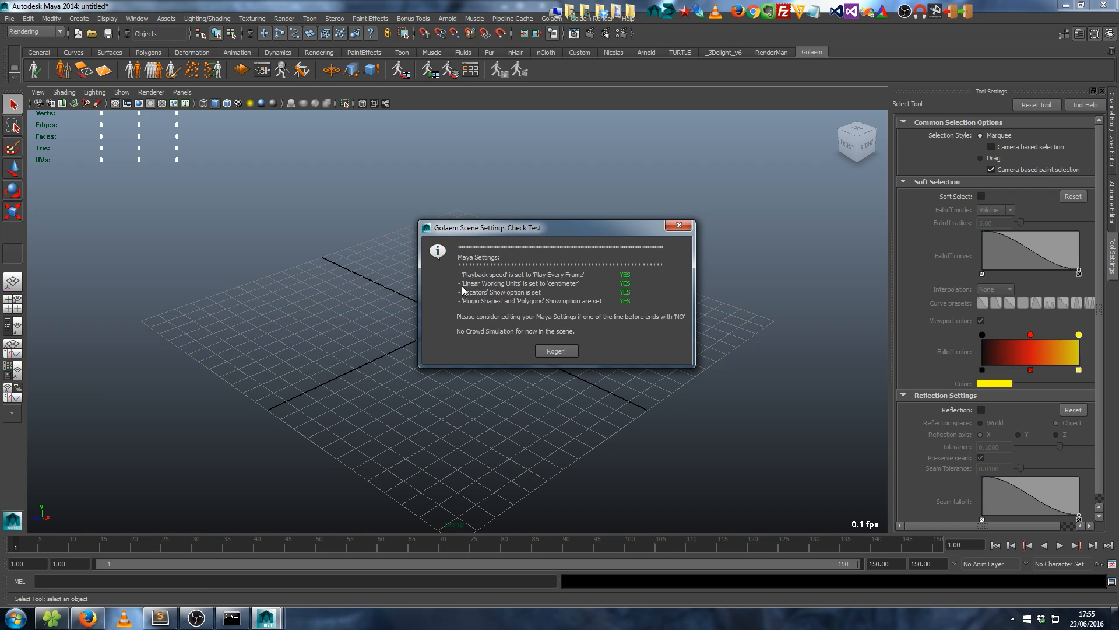
pyautogui.moveTo(461, 284); pyautogui.dragTo(521, 285)
pyautogui.click(558, 285)
pyautogui.moveTo(456, 285); pyautogui.dragTo(495, 295)
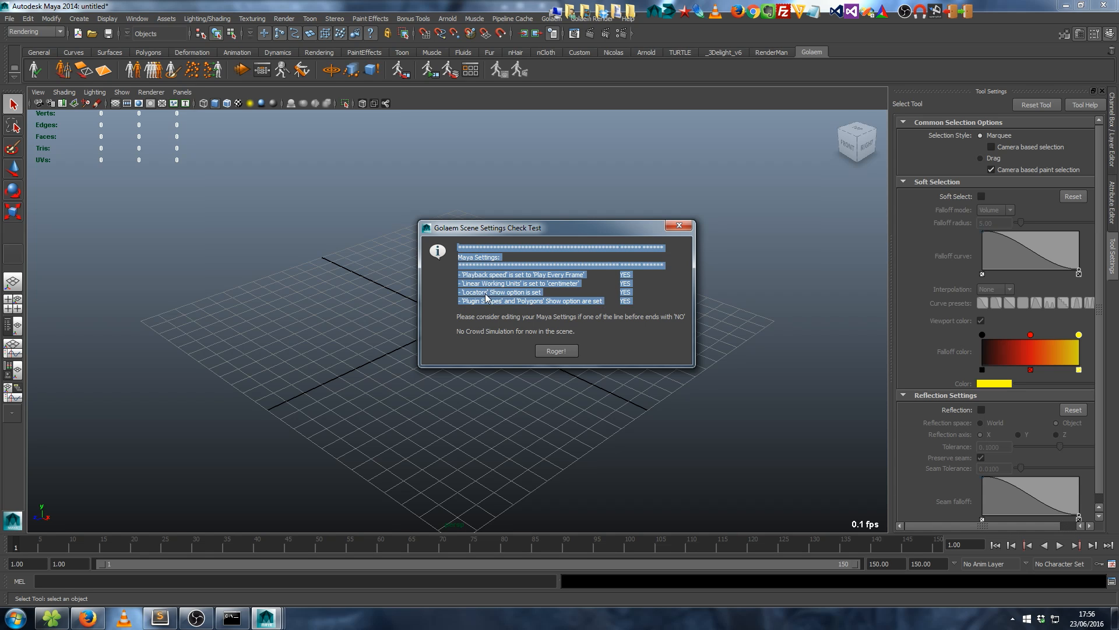
pyautogui.click(474, 294)
pyautogui.doubleClick(524, 302)
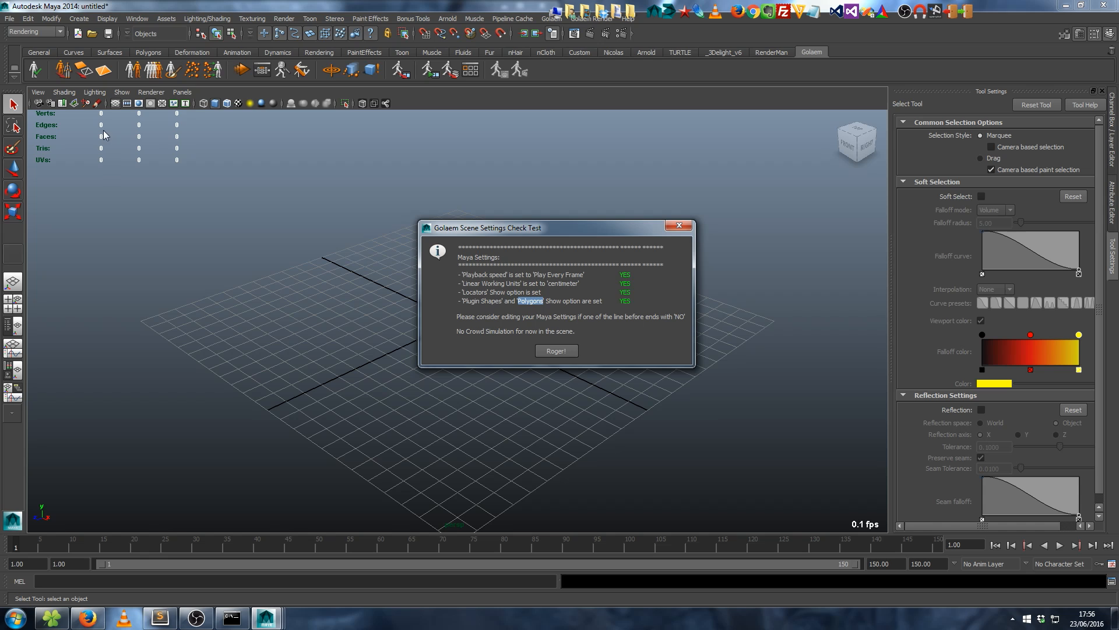
pyautogui.click(555, 352)
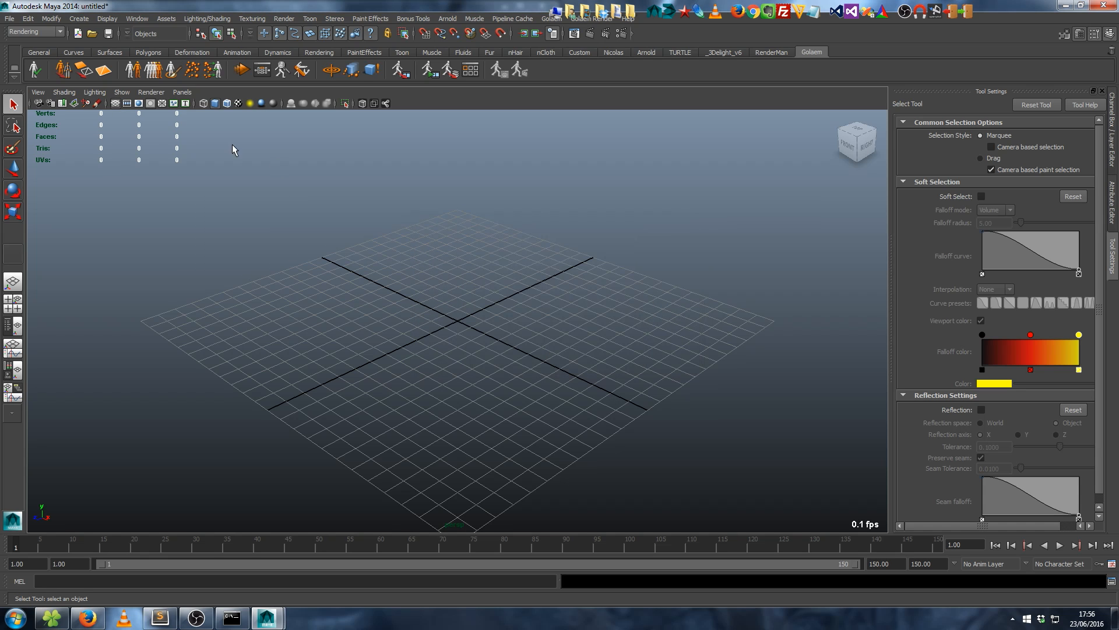
pyautogui.click(120, 94)
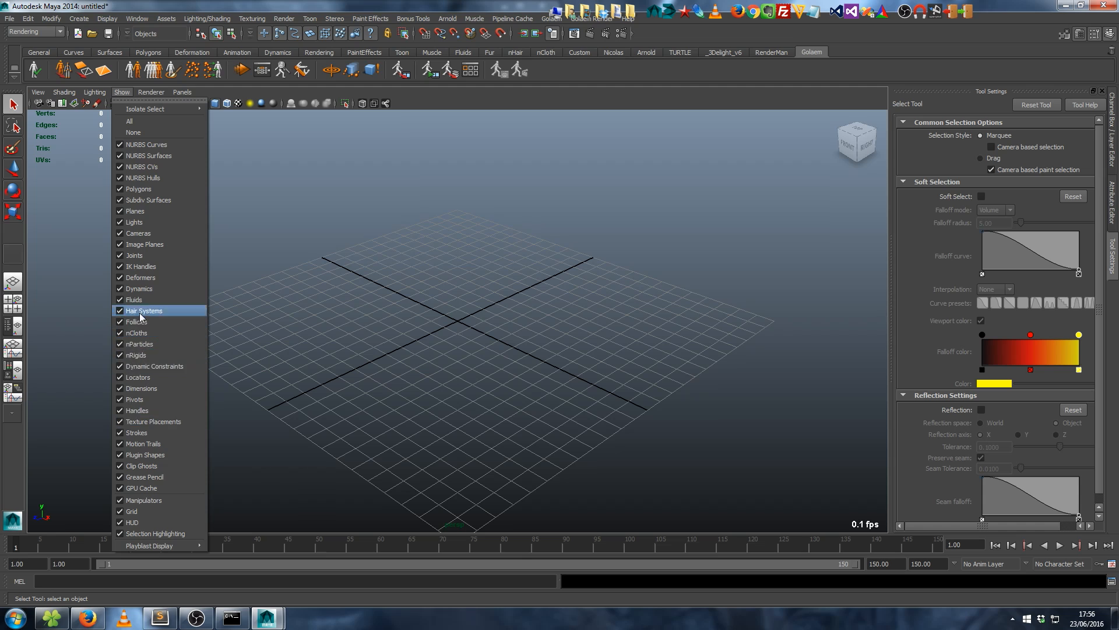
pyautogui.click(123, 91)
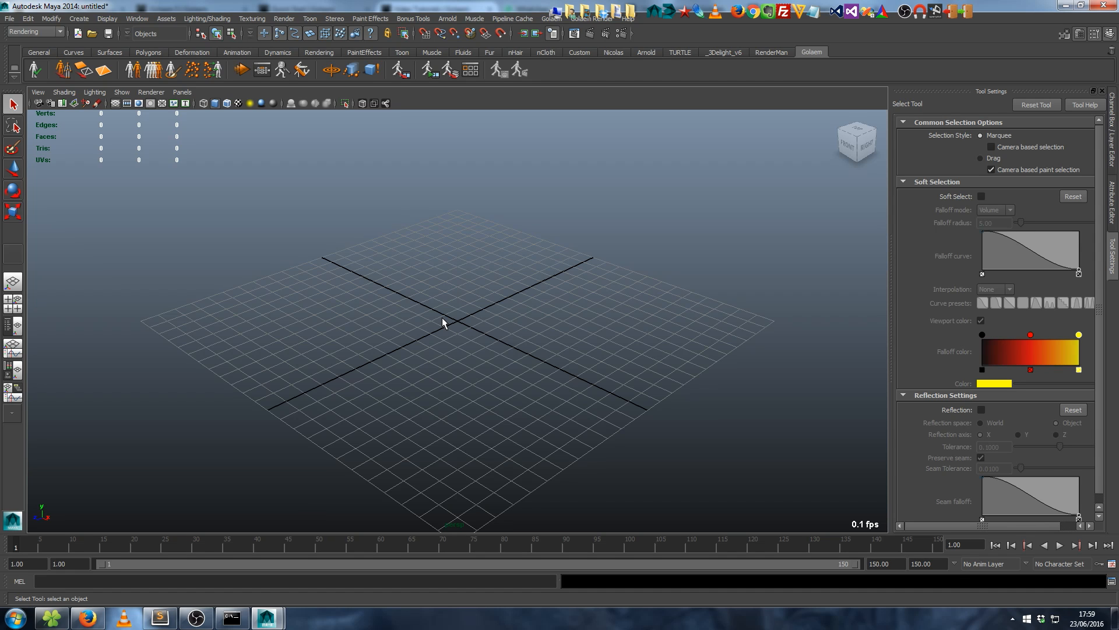
# - Create a Crowd EntityType node and select it in the Outliner
pyautogui.click(133, 70)
pyautogui.hotkey('shift', 'o')
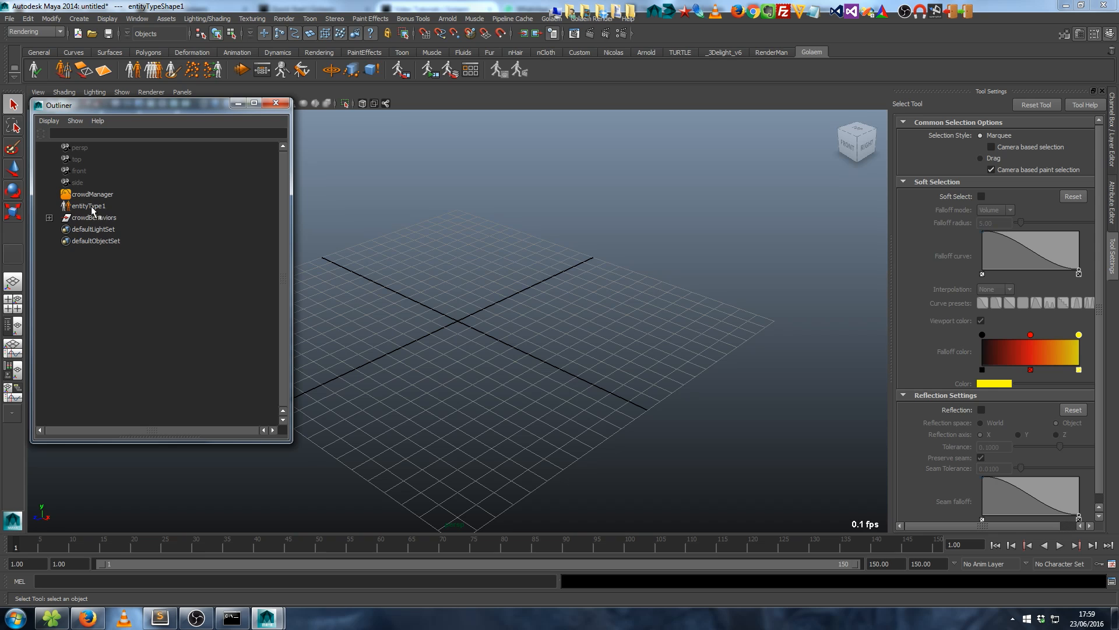
pyautogui.click(95, 210)
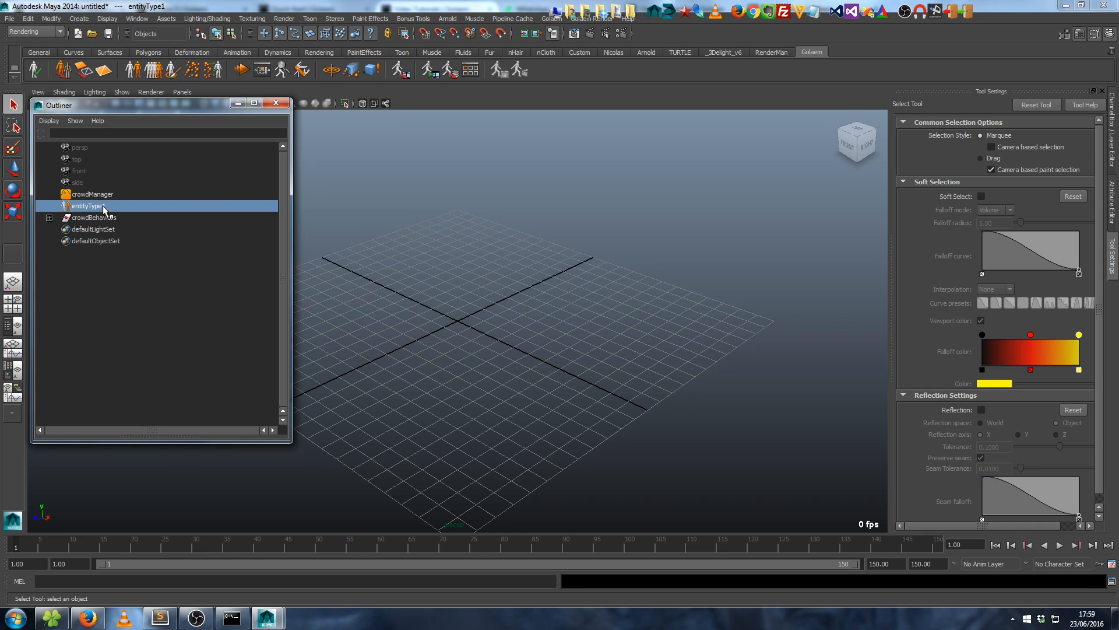
# - Browse for the entity type's character file in N:\assets\GolaemCharacterPack-5.2\golaem\characters
pyautogui.click(1113, 205)
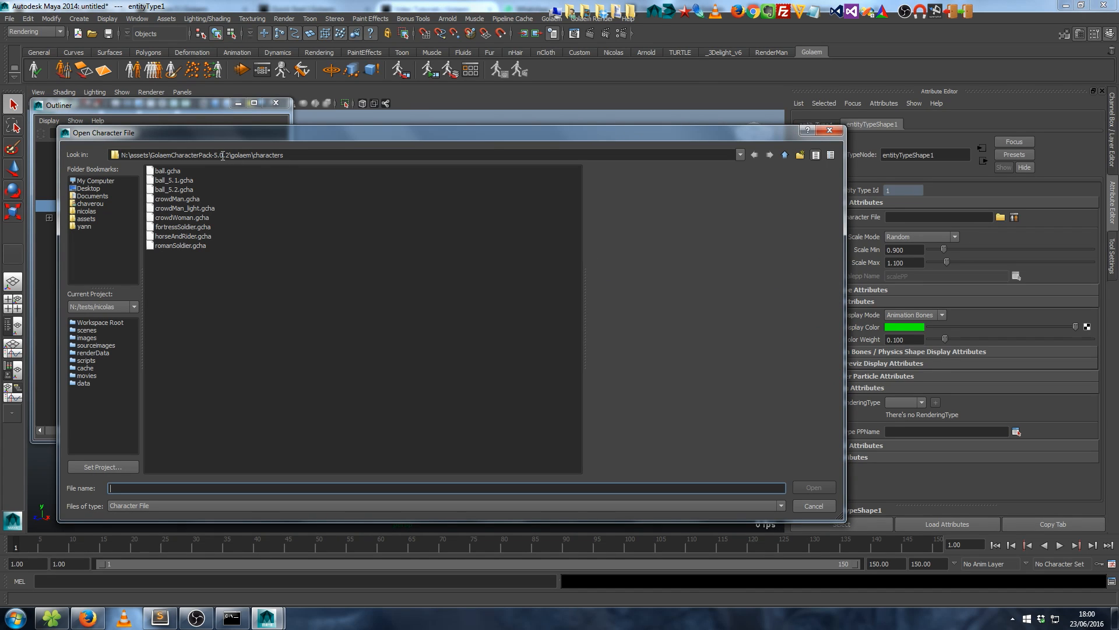
pyautogui.moveTo(224, 155); pyautogui.dragTo(285, 155)
pyautogui.press('BackSpace')
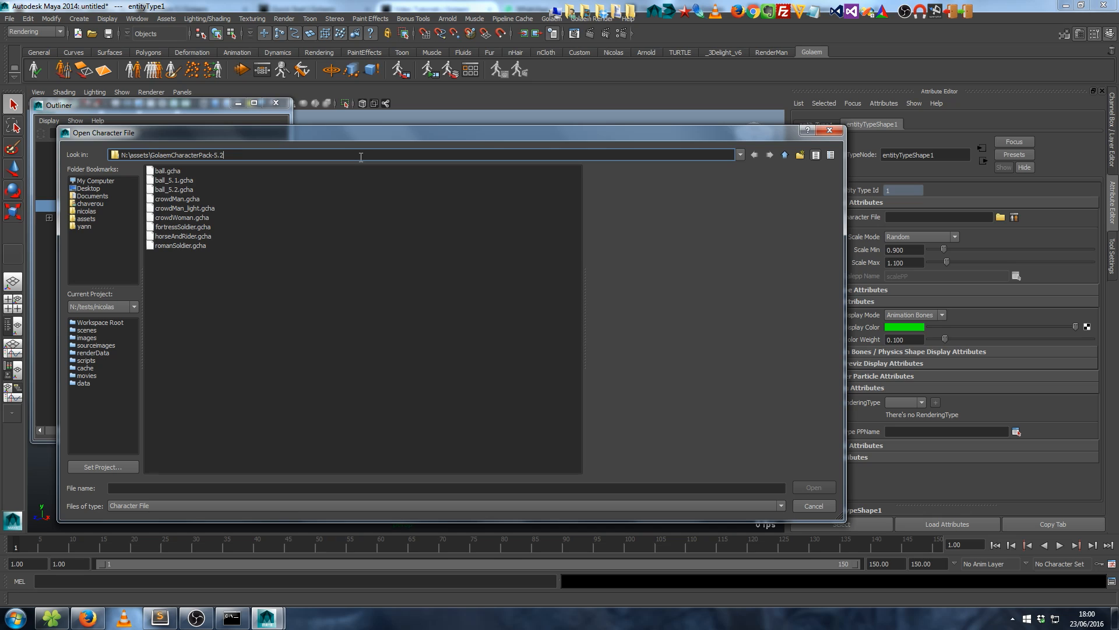
pyautogui.press('Return')
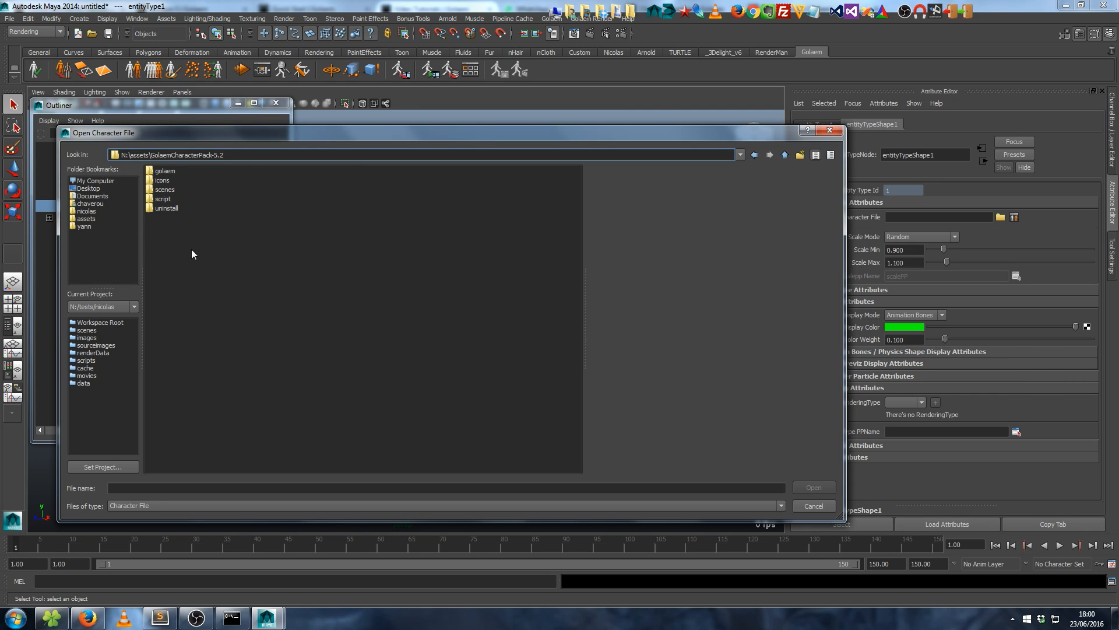
pyautogui.doubleClick(168, 172)
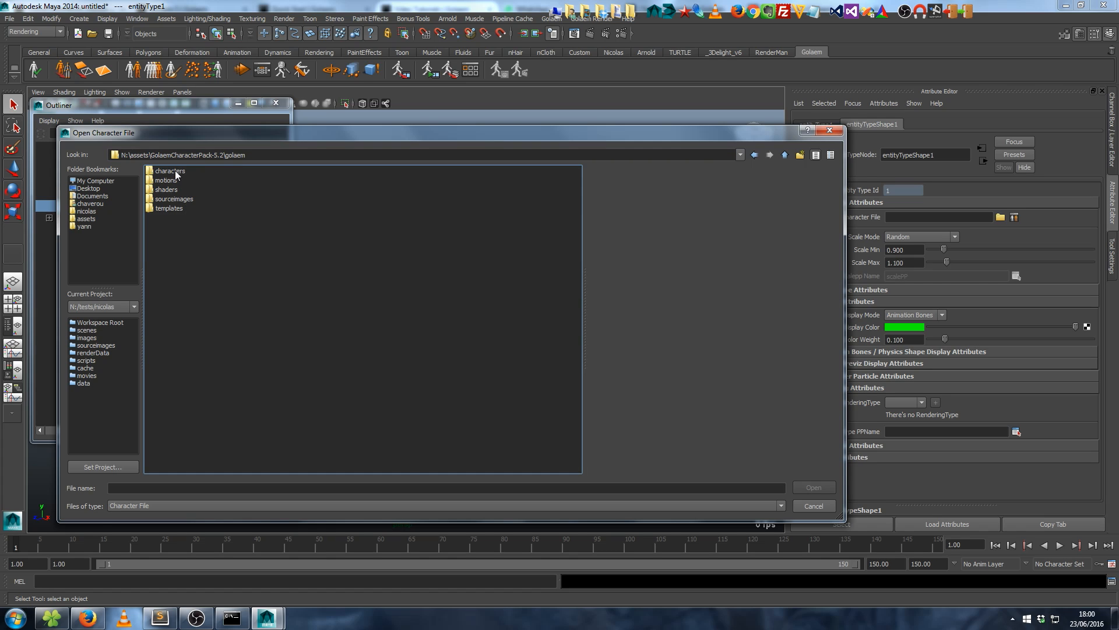
pyautogui.doubleClick(175, 171)
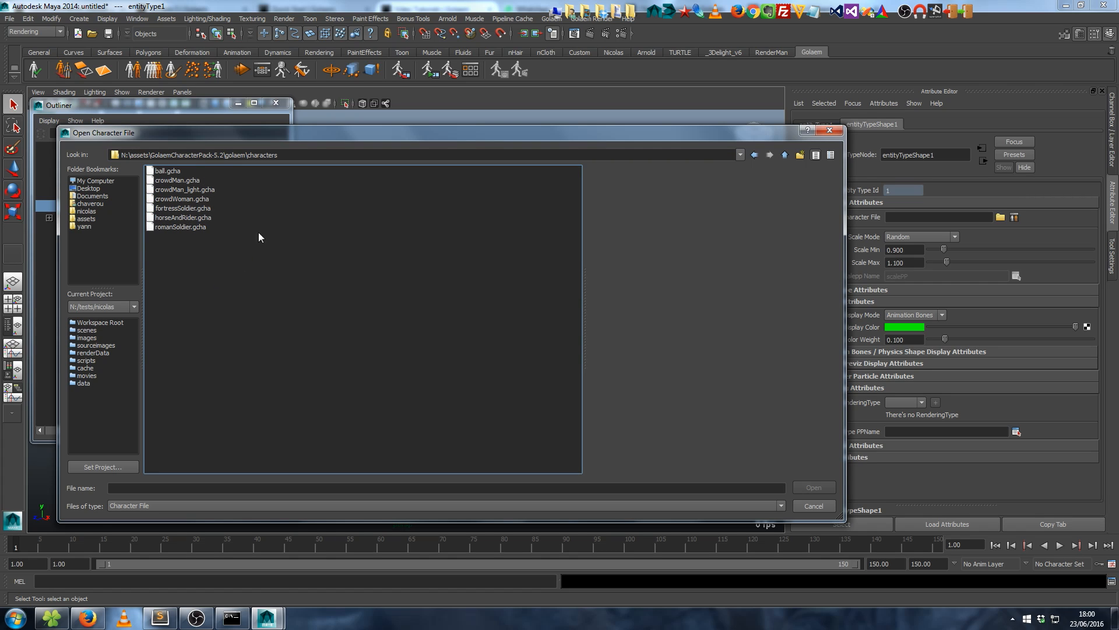
# - Look through the available character files and load crowdMan_light.gcha as the entity type's character file
pyautogui.click(182, 216)
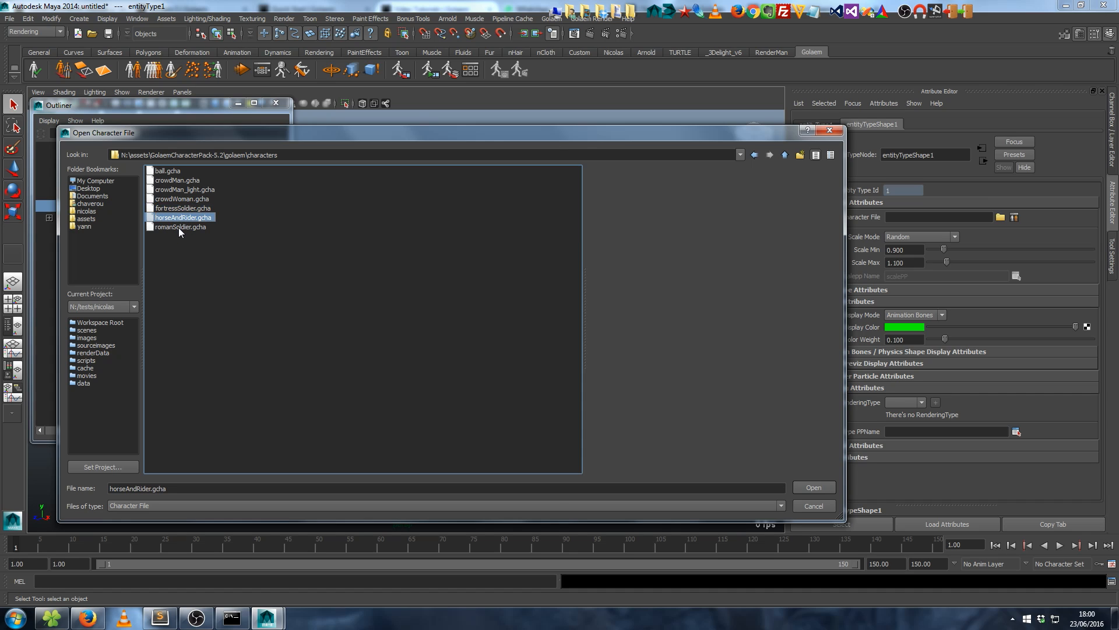
pyautogui.click(177, 227)
pyautogui.click(176, 208)
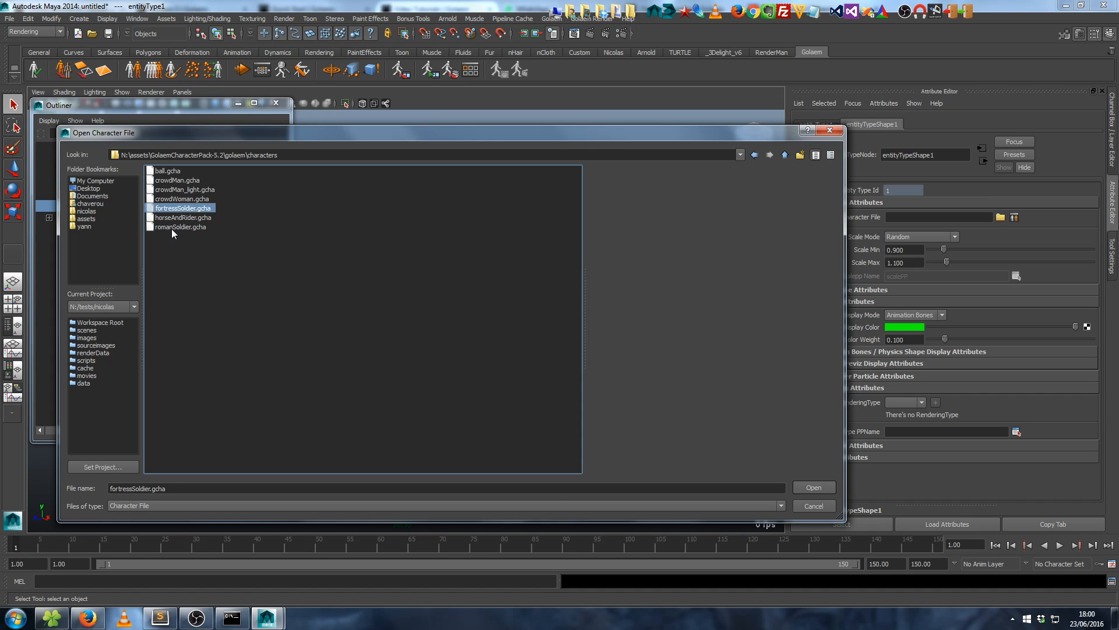
pyautogui.click(171, 227)
pyautogui.click(182, 218)
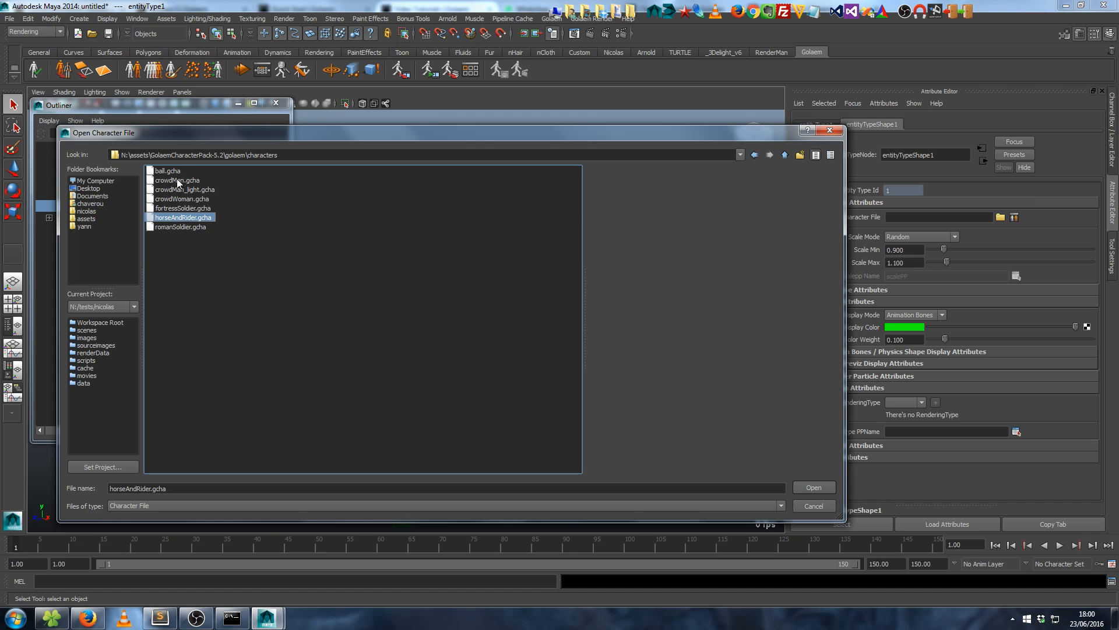
pyautogui.click(176, 181)
pyautogui.click(176, 190)
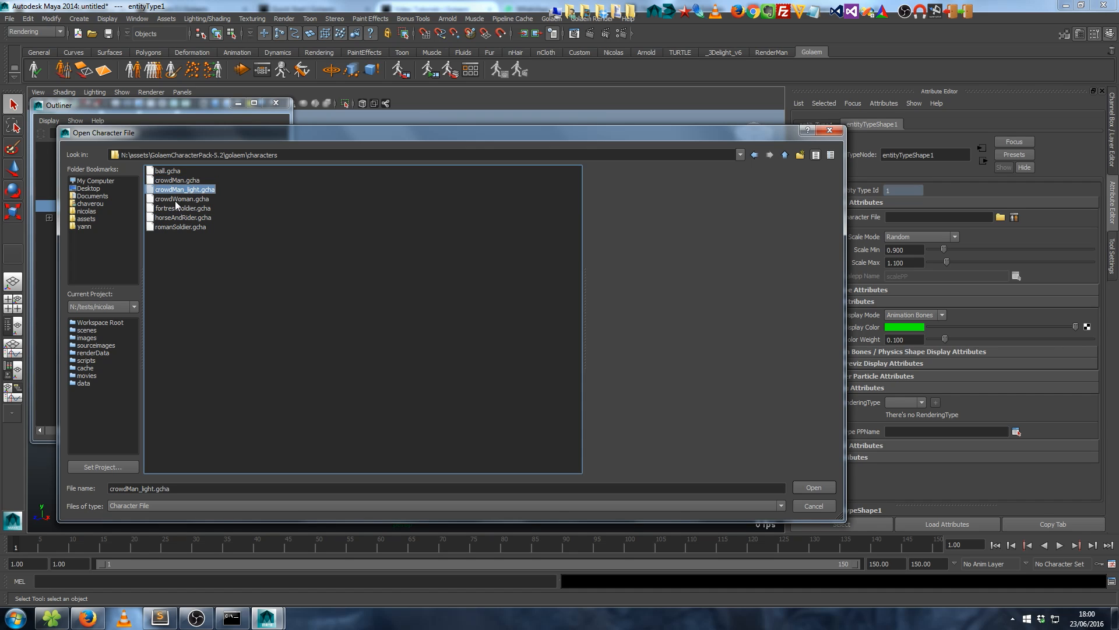
pyautogui.click(181, 199)
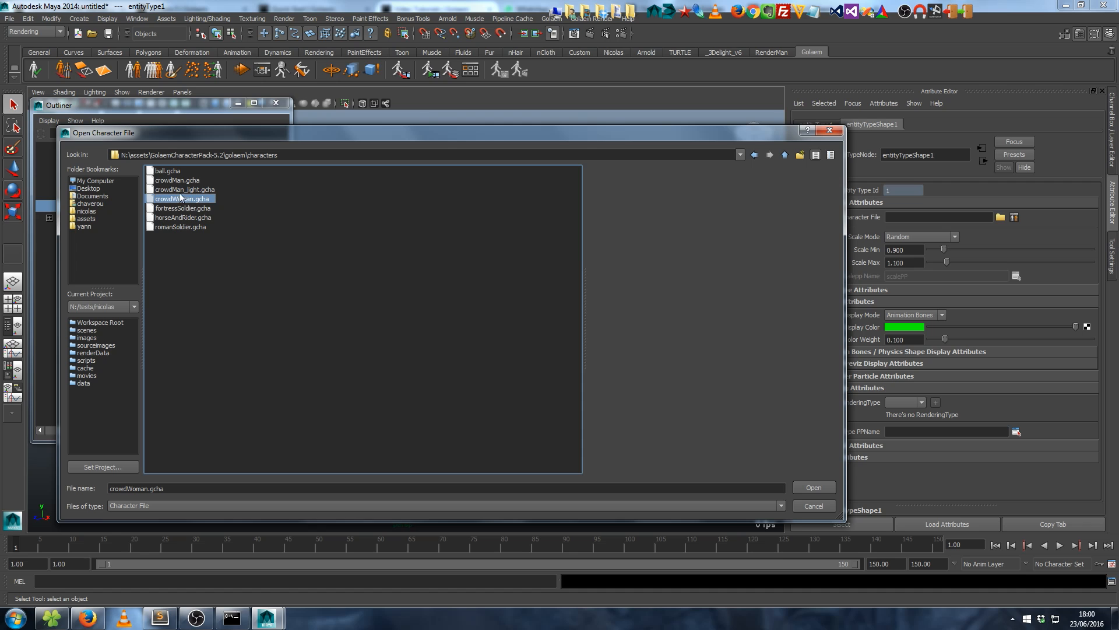
pyautogui.click(178, 190)
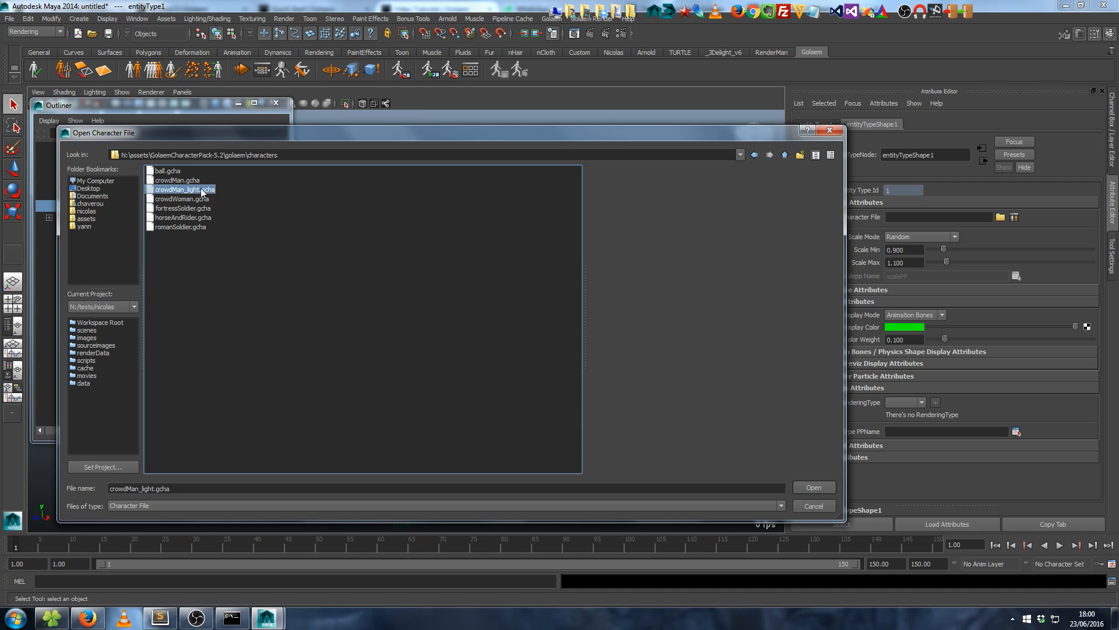
pyautogui.doubleClick(185, 191)
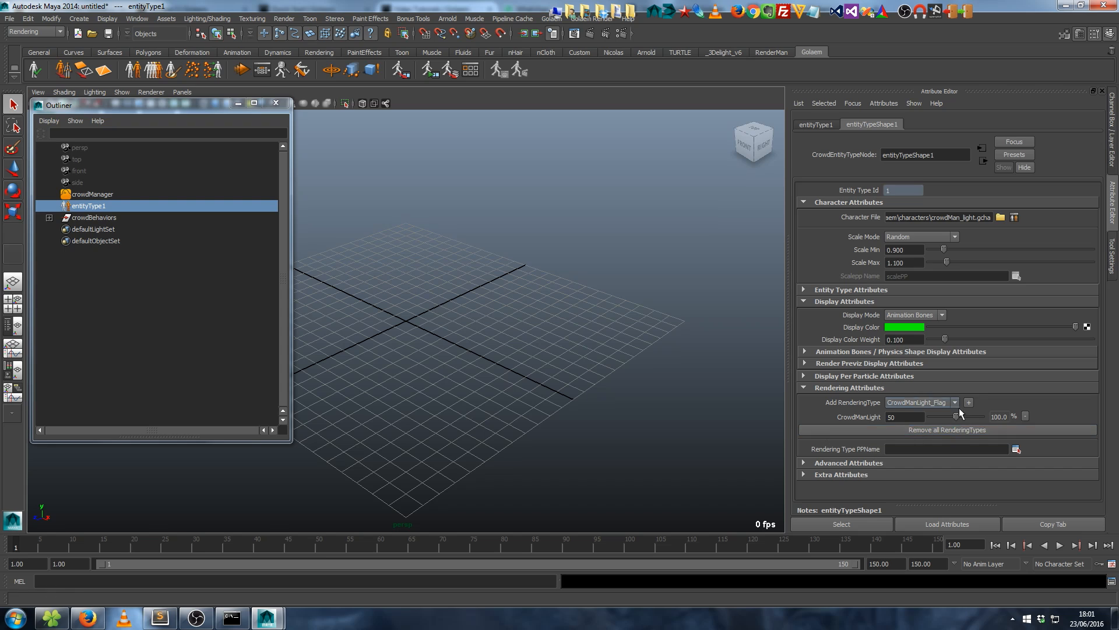
# - Review the Entity Type Attributes of entityTypeShape1, collapse them again, and minimize the Outliner
pyautogui.click(858, 290)
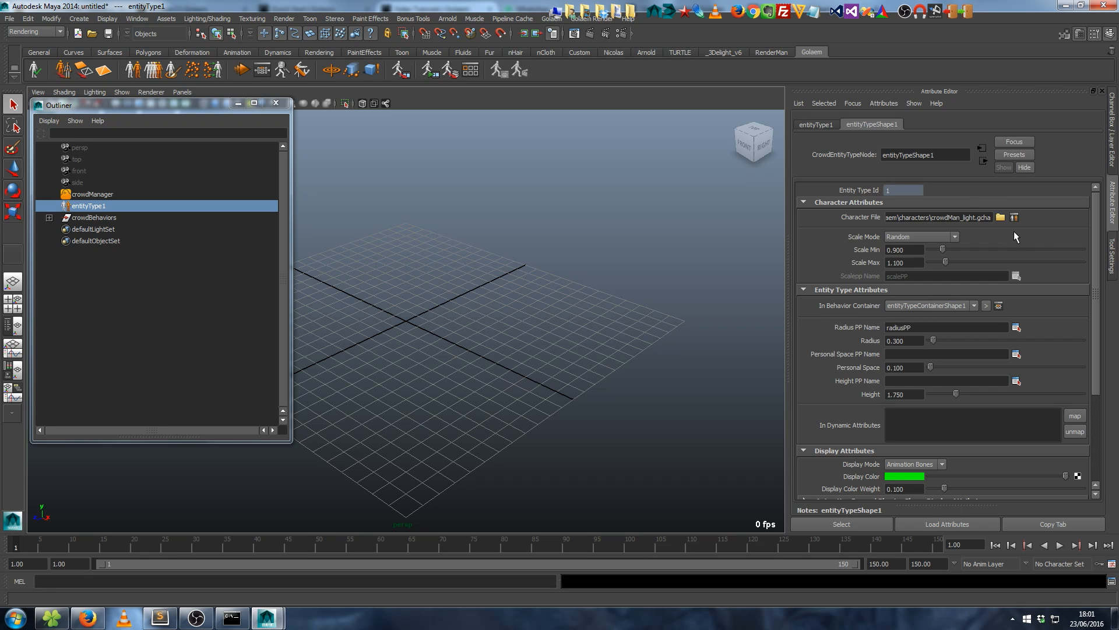
pyautogui.click(859, 291)
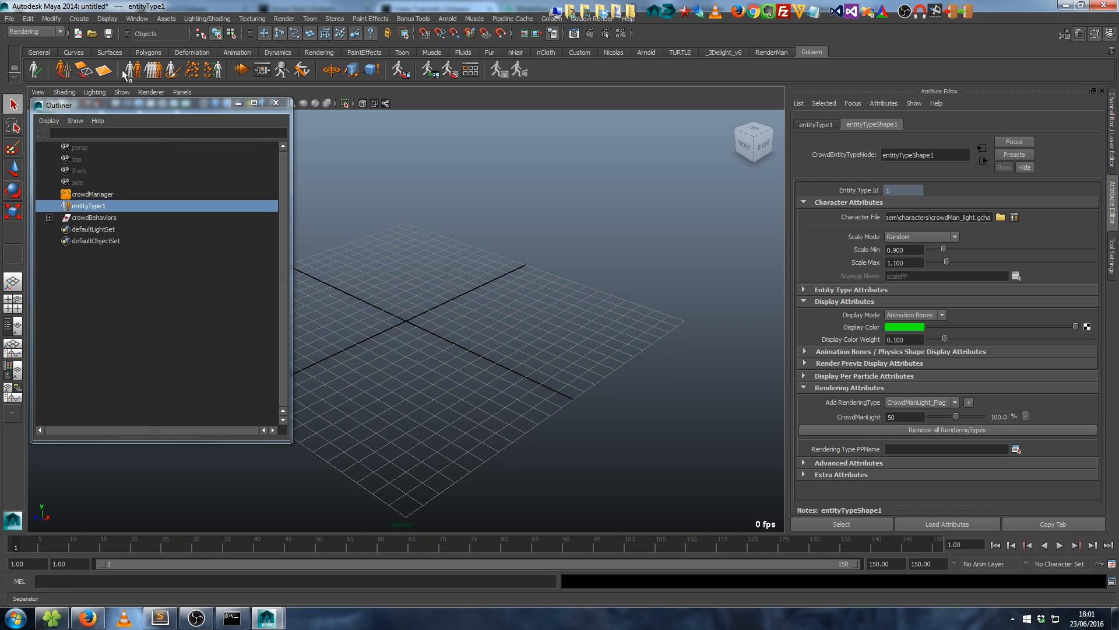
pyautogui.click(238, 103)
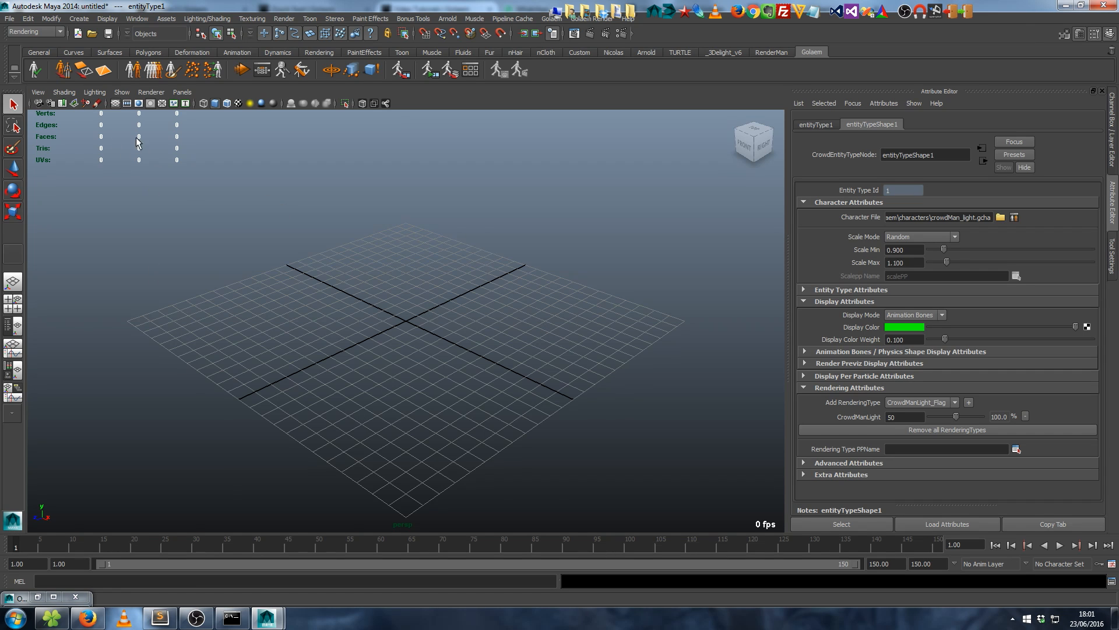
# - Create a terrain locator, select it in the Outliner to show its attributes, and minimize the Outliner
pyautogui.click(104, 71)
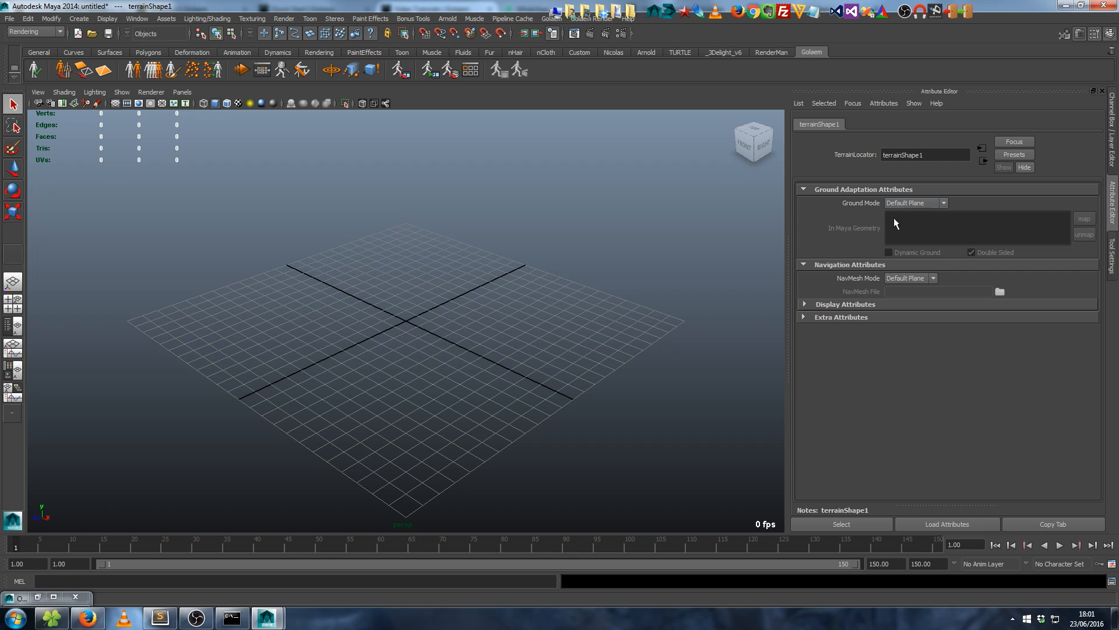
pyautogui.hotkey('shift', 'o')
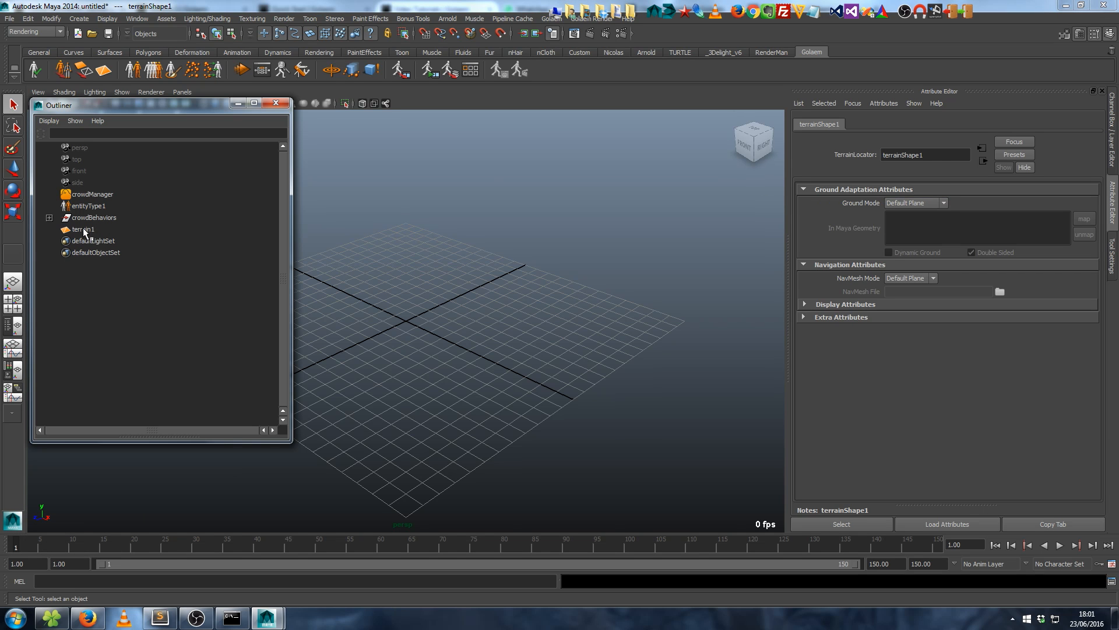
pyautogui.click(82, 229)
pyautogui.click(237, 105)
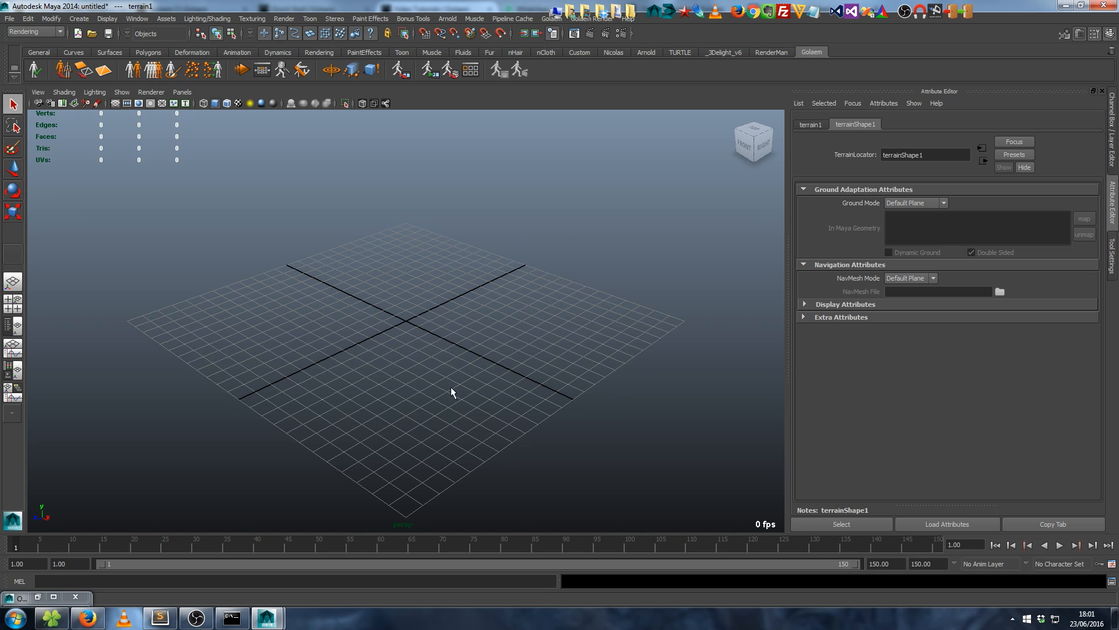
# - Place a Population Tool locator for entityTypeShape1 near the grid centre and show its attributes
pyautogui.keyDown('alt'); pyautogui.moveTo(450, 387); pyautogui.dragTo(425, 295); pyautogui.keyUp('alt')
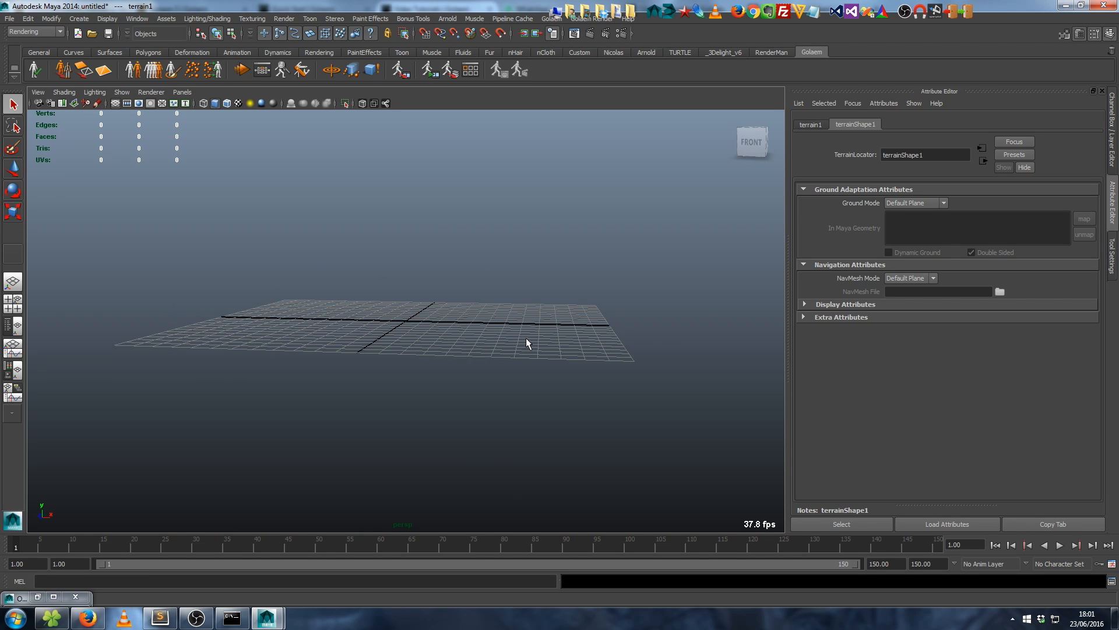
pyautogui.keyDown('alt'); pyautogui.moveTo(525, 340); pyautogui.dragTo(517, 399); pyautogui.keyUp('alt')
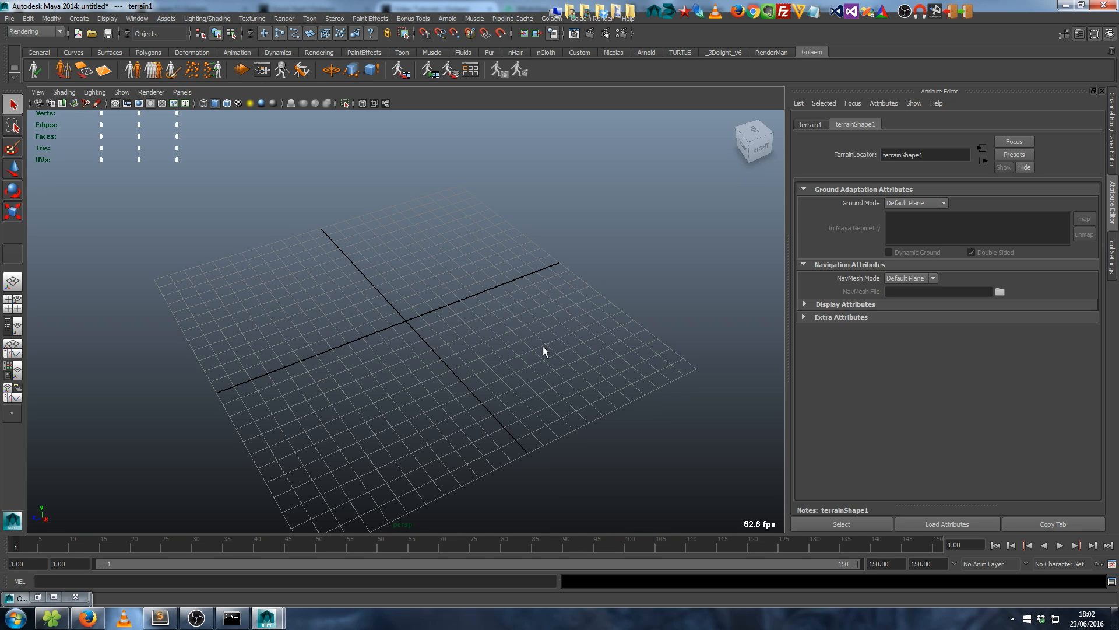
pyautogui.click(193, 70)
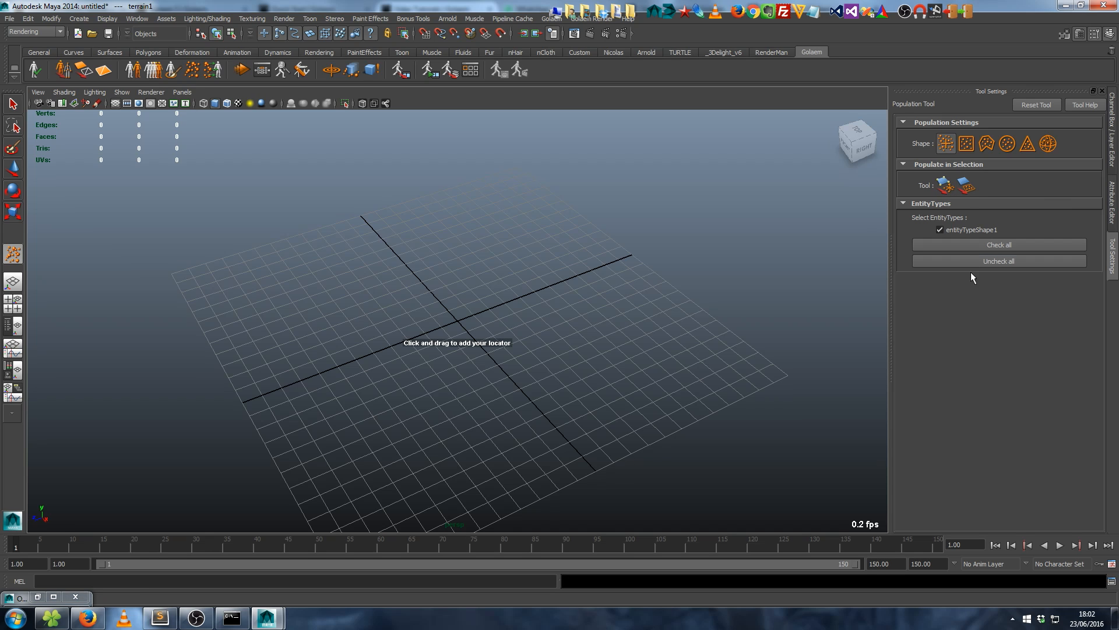
pyautogui.click(458, 319)
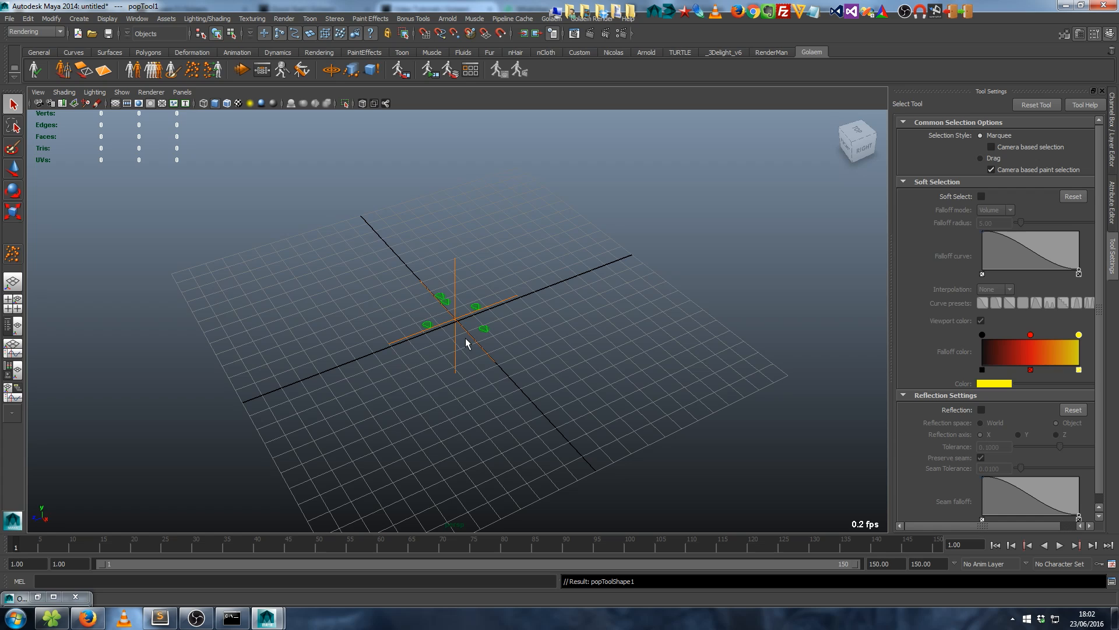
pyautogui.hotkey('shift', 'o')
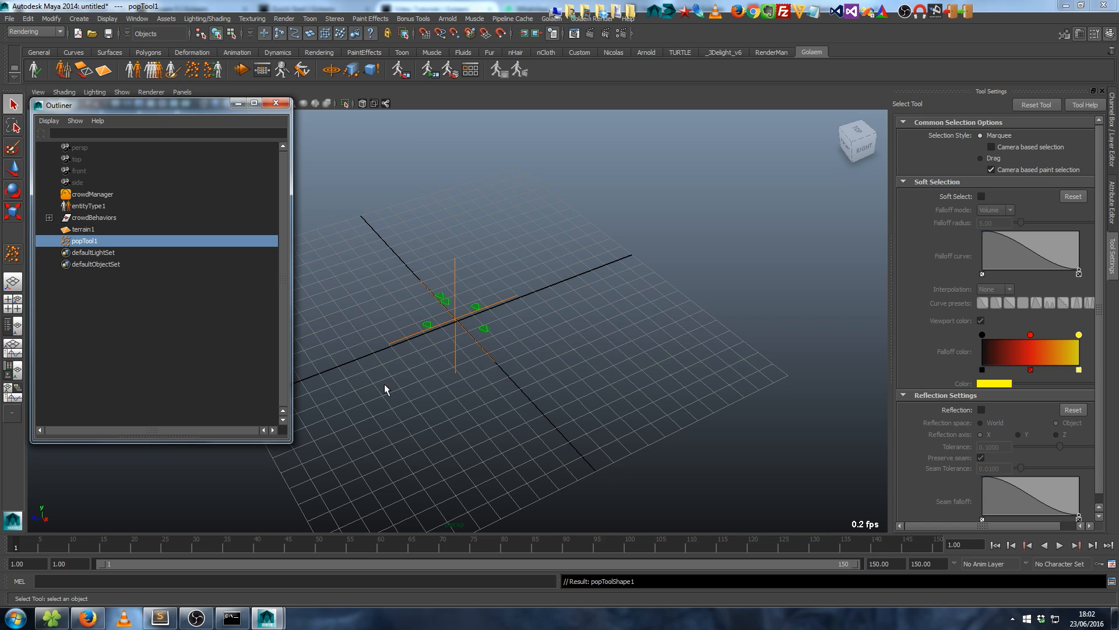
pyautogui.click(1112, 204)
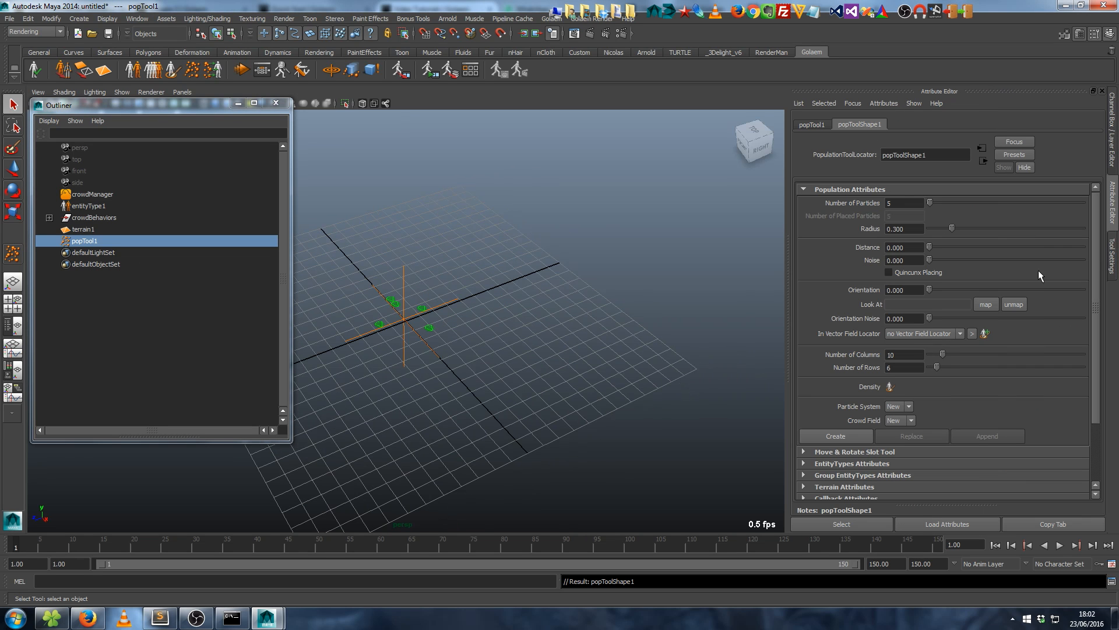
# - Set the population tool to 224 particles, distance 2.243, noise 1.597, orientation 54.753, orientation noise 0.863 and 10 rows
pyautogui.moveTo(931, 201); pyautogui.dragTo(963, 202)
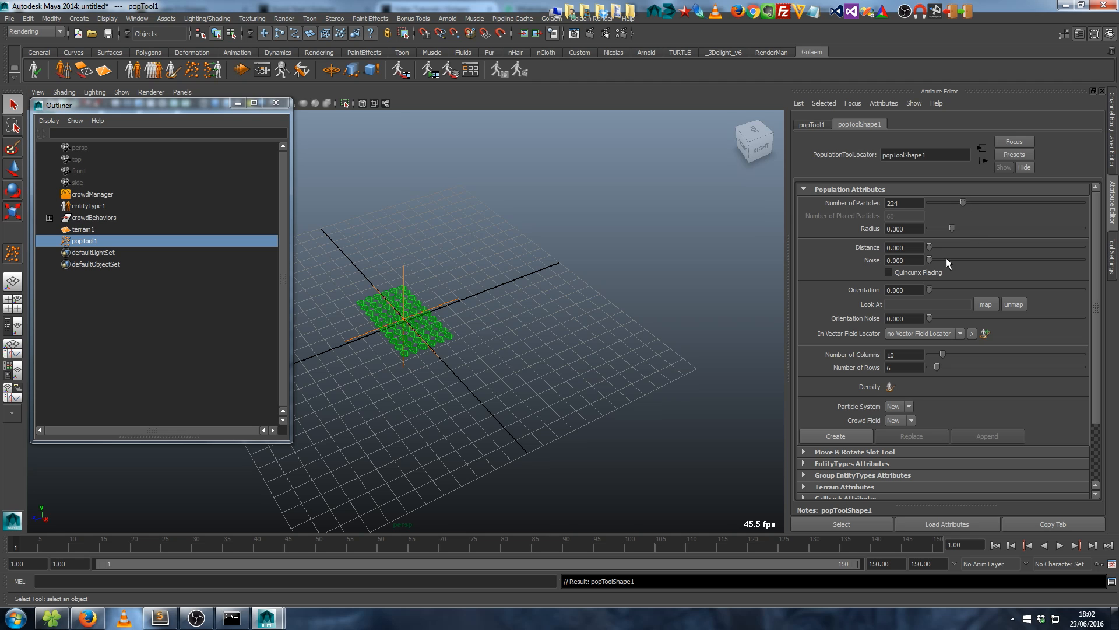
pyautogui.moveTo(931, 248); pyautogui.dragTo(1062, 318)
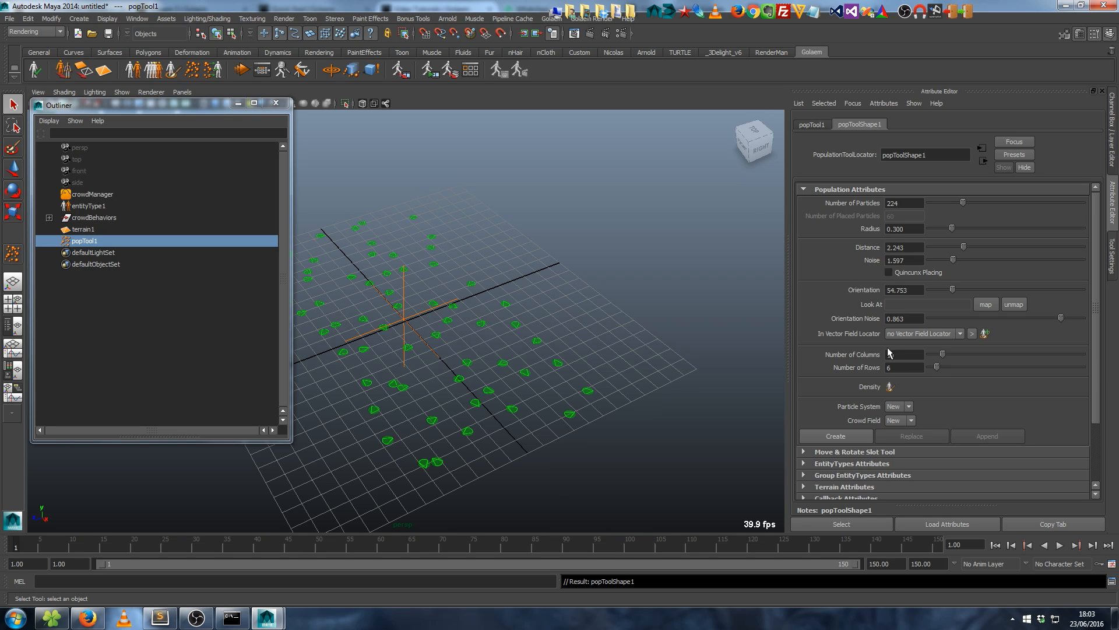
pyautogui.moveTo(938, 366); pyautogui.dragTo(944, 367)
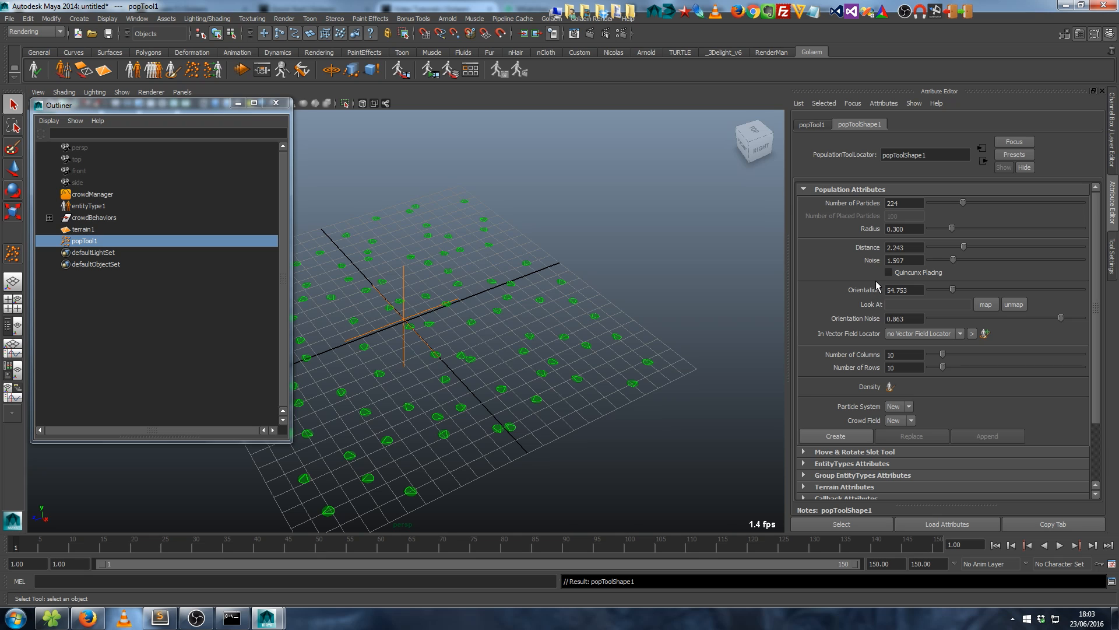
# - Create a new particle system and crowd field from the population tool, and inspect the particle and population tool nodes
pyautogui.click(836, 436)
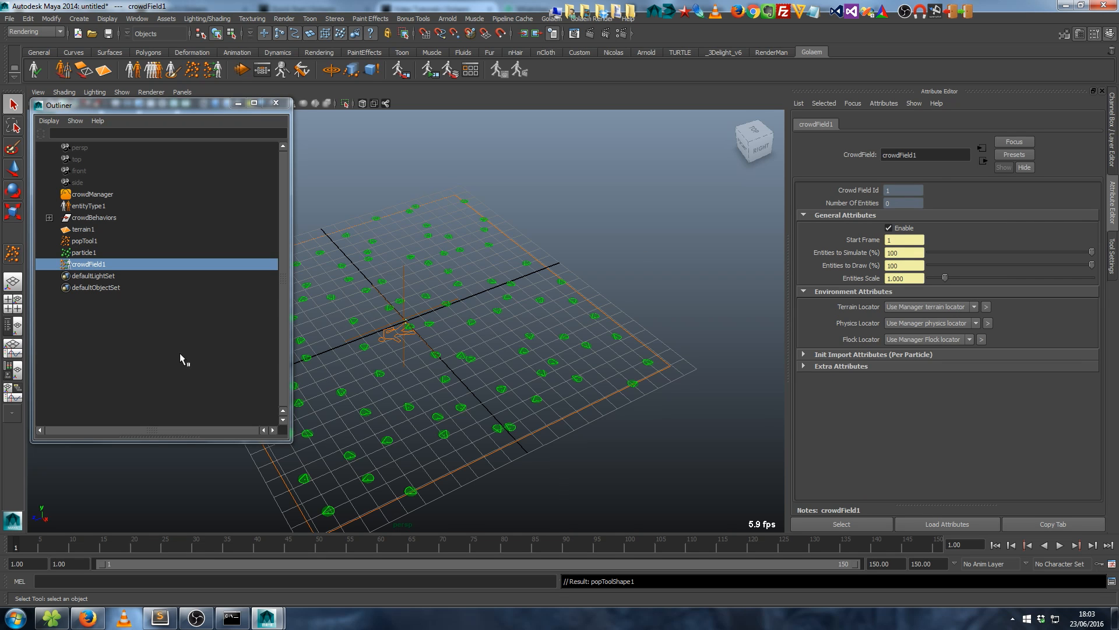
pyautogui.click(83, 253)
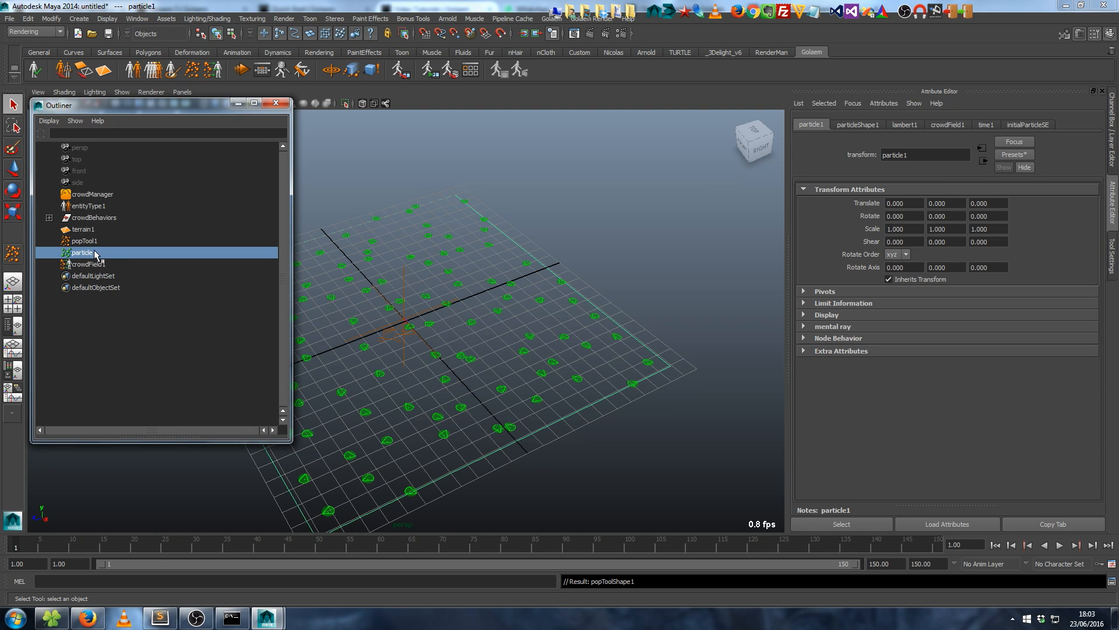
pyautogui.click(84, 241)
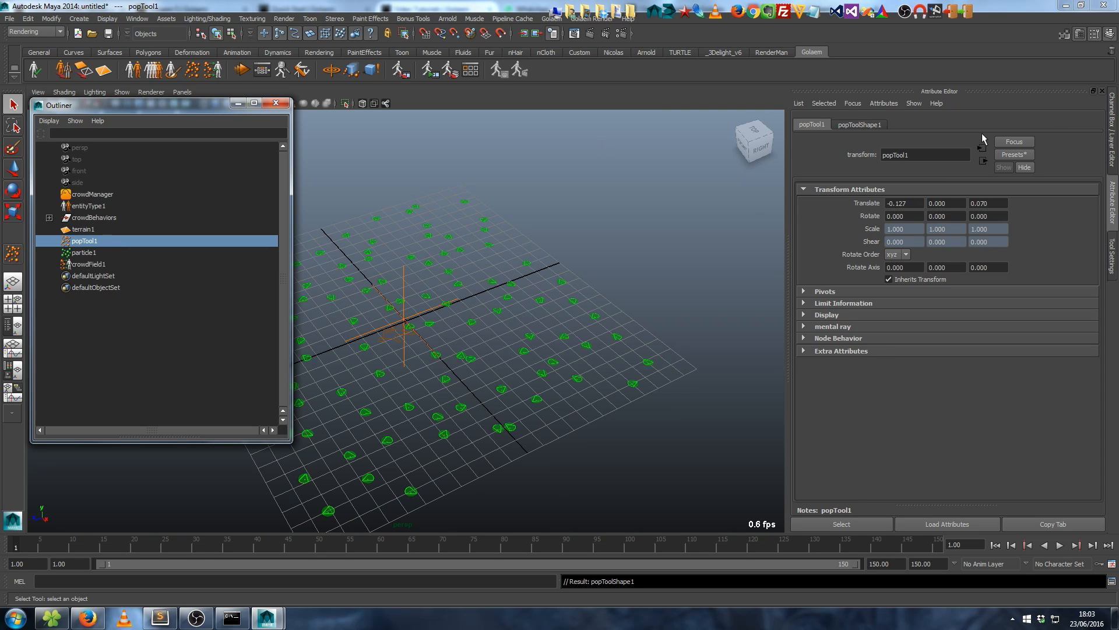
pyautogui.click(860, 125)
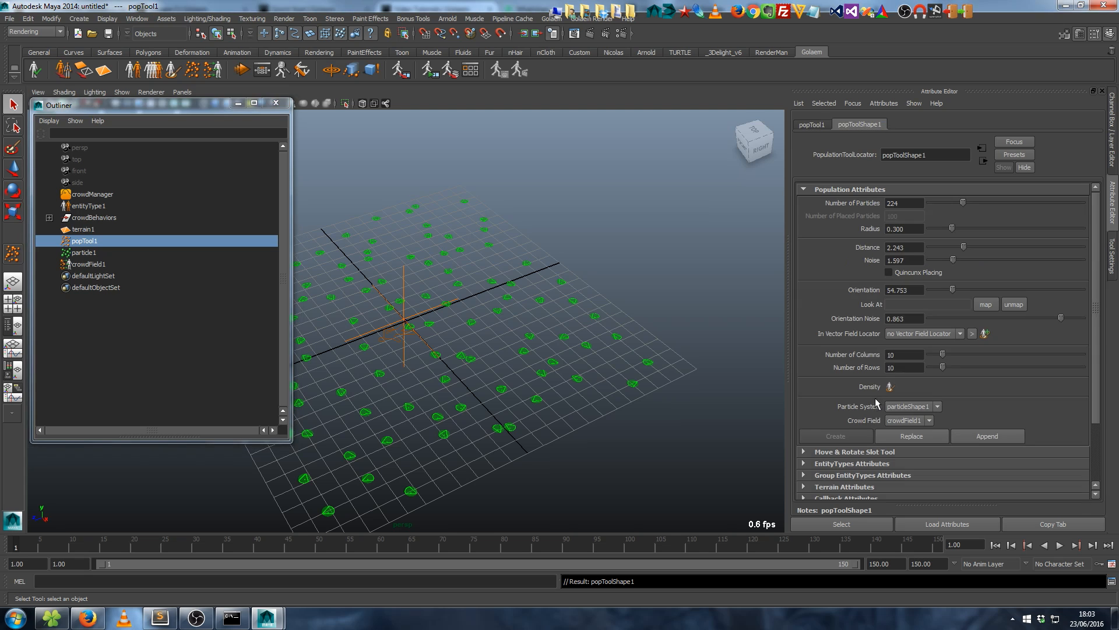
pyautogui.click(83, 253)
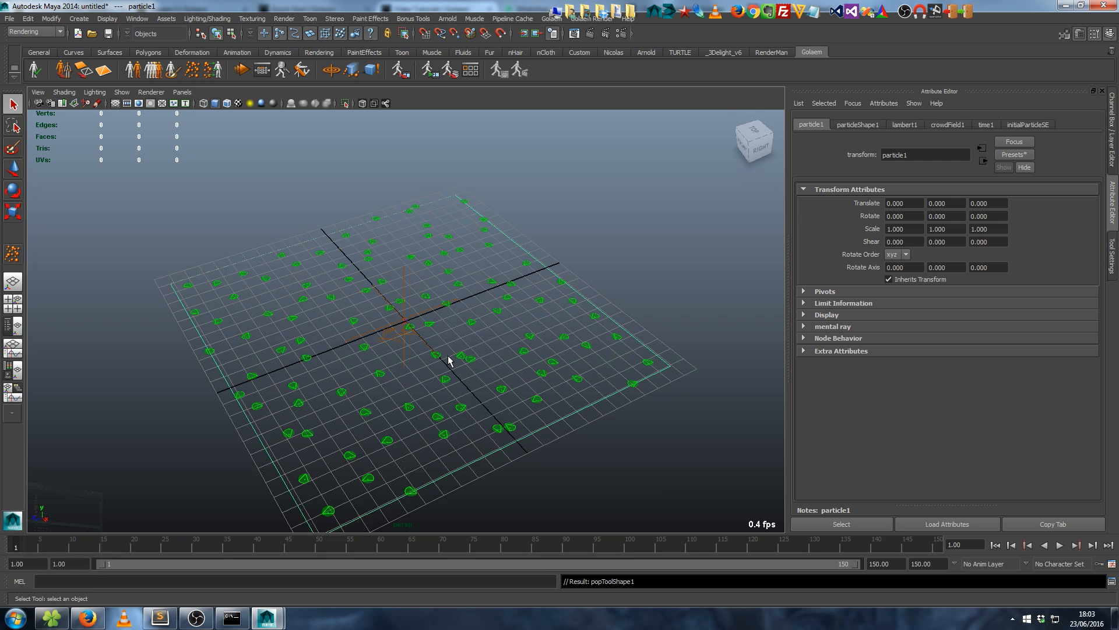
# - Rewind to the first frame, advance to frame 3, and examine the crowd entities up close in the viewport
pyautogui.keyDown('alt'); pyautogui.moveTo(418, 340); pyautogui.dragTo(476, 310, button='right'); pyautogui.keyUp('alt')
pyautogui.keyDown('alt'); pyautogui.moveTo(477, 313); pyautogui.dragTo(493, 282, button='middle'); pyautogui.keyUp('alt')
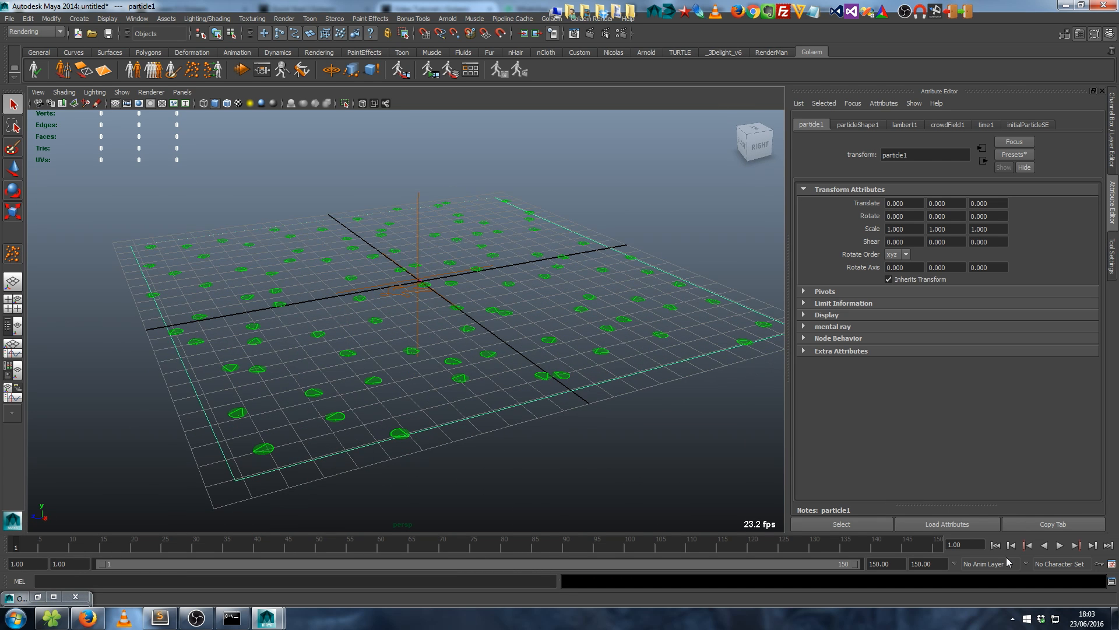
pyautogui.click(997, 547)
pyautogui.click(1096, 545)
pyautogui.click(1096, 546)
pyautogui.keyDown('alt'); pyautogui.moveTo(520, 383); pyautogui.dragTo(479, 368, button='middle'); pyautogui.keyUp('alt')
pyautogui.keyDown('alt'); pyautogui.moveTo(434, 367); pyautogui.dragTo(514, 373, button='right'); pyautogui.keyUp('alt')
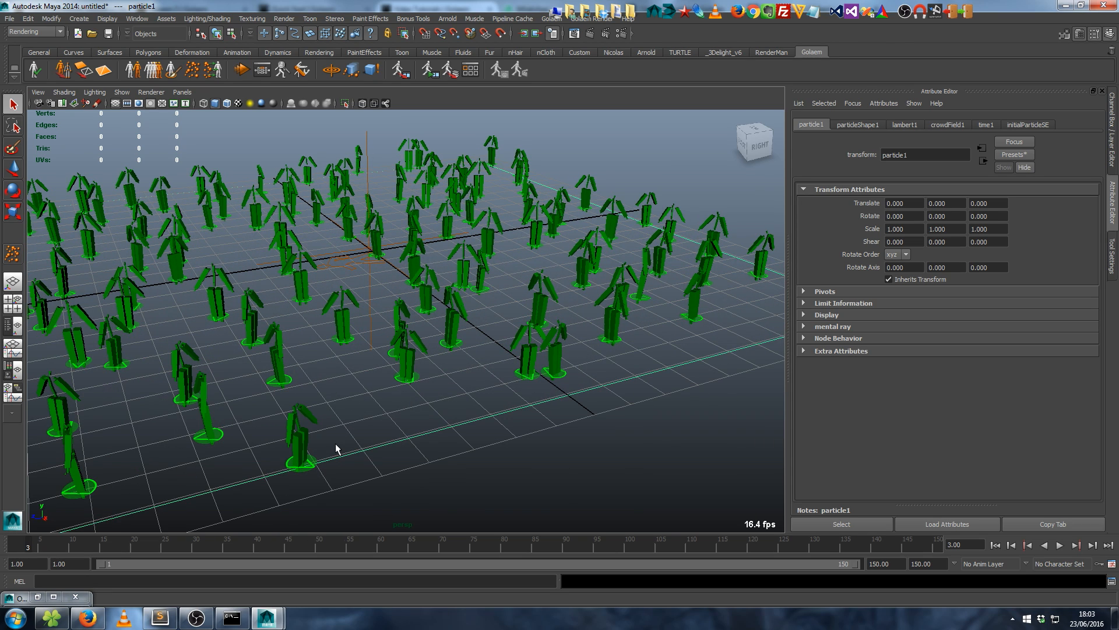
pyautogui.keyDown('alt'); pyautogui.moveTo(373, 373); pyautogui.dragTo(429, 374, button='middle'); pyautogui.keyUp('alt')
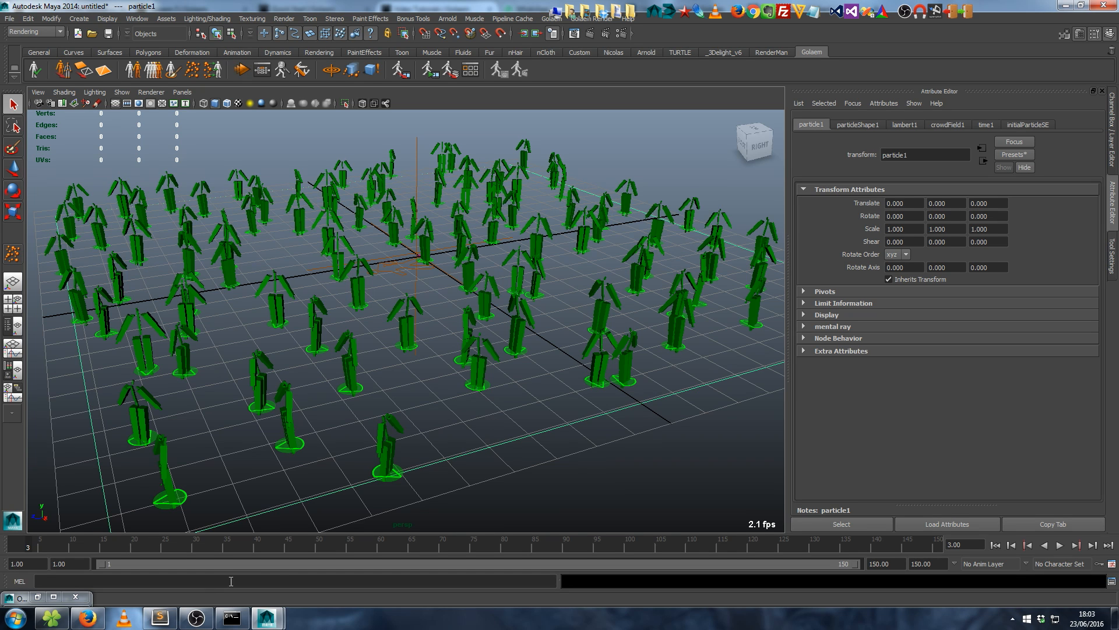
# - Play the crowd simulation from the first frame, stop it at frame 71, and run the Golaem scene settings check
pyautogui.click(443, 548)
pyautogui.click(996, 545)
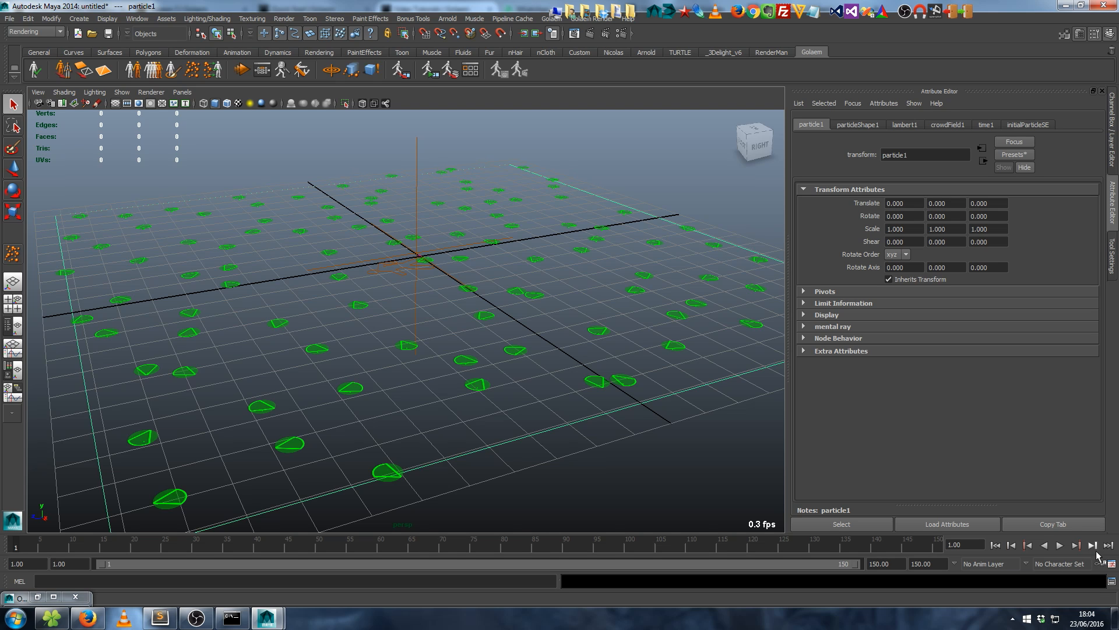
pyautogui.click(1060, 545)
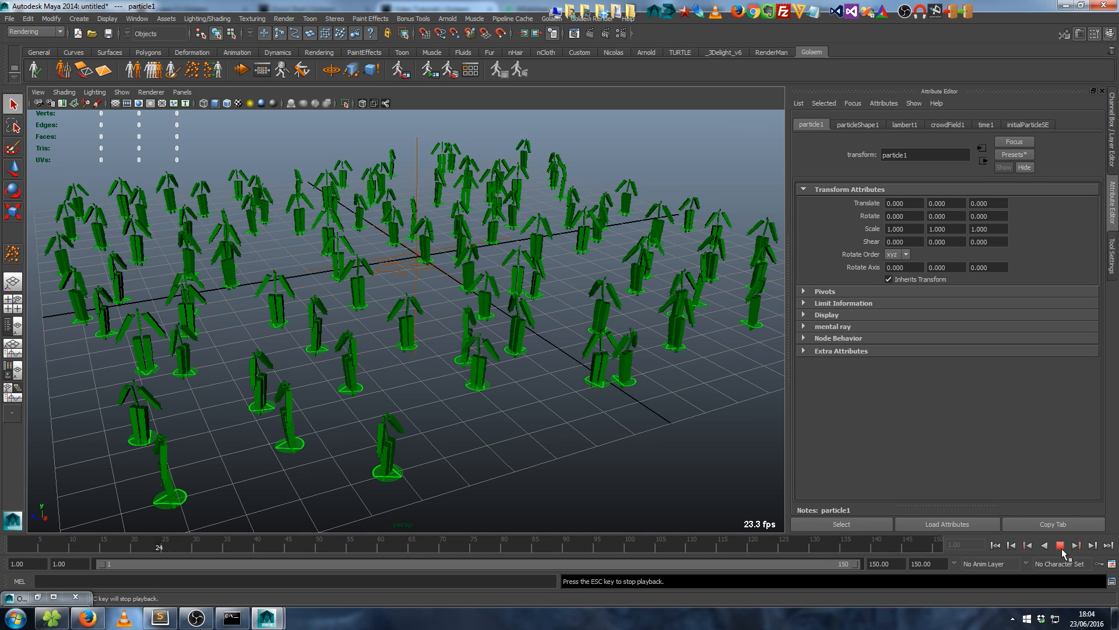
pyautogui.click(1060, 546)
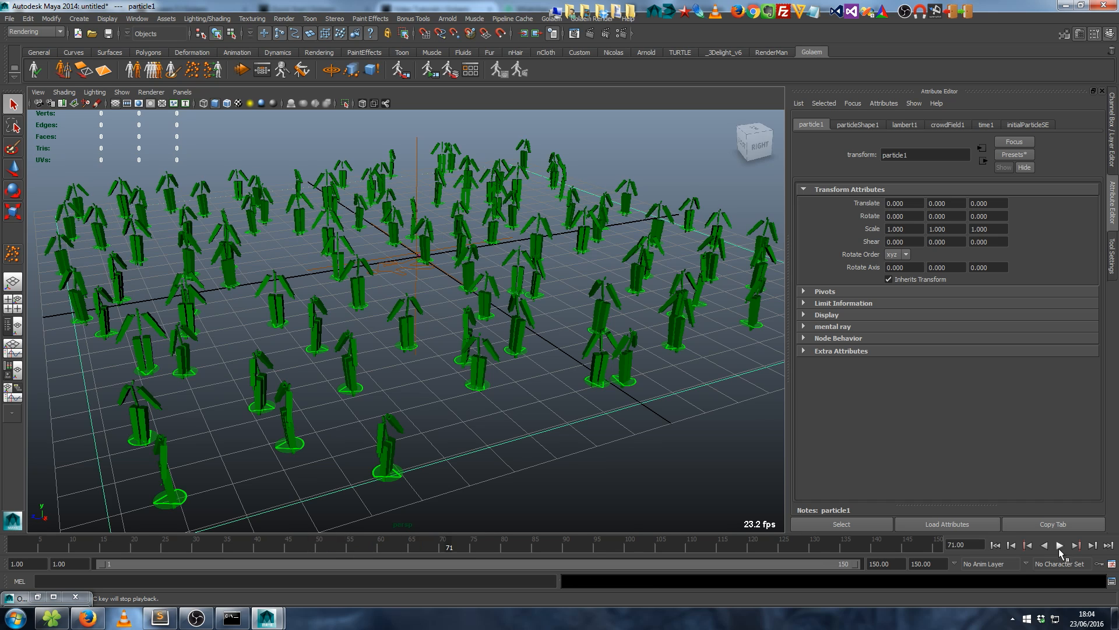
pyautogui.click(34, 71)
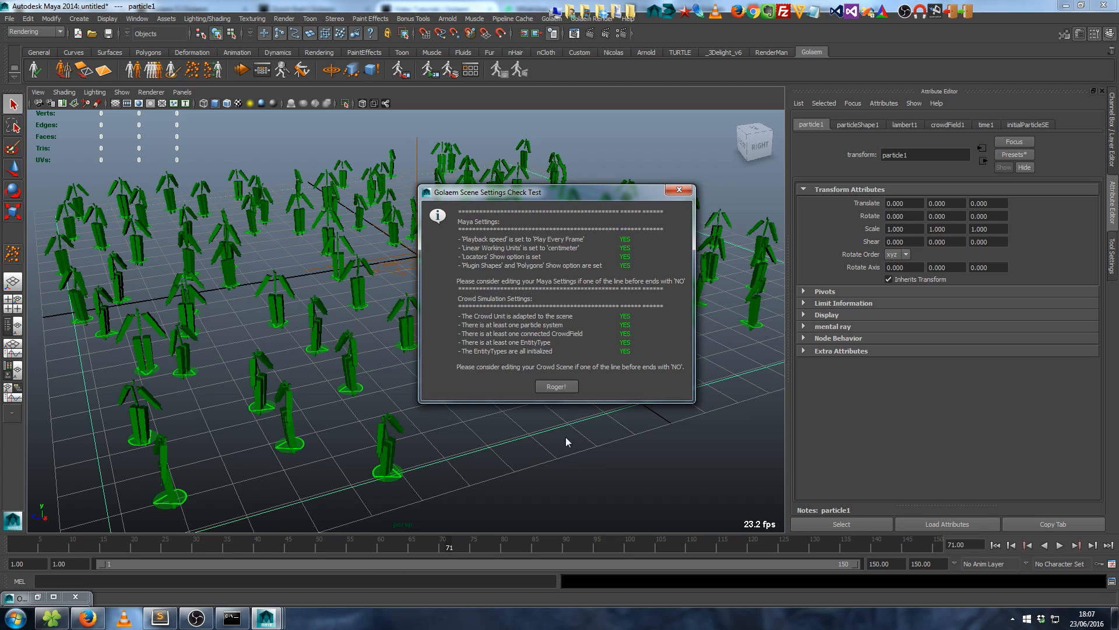
pyautogui.click(554, 388)
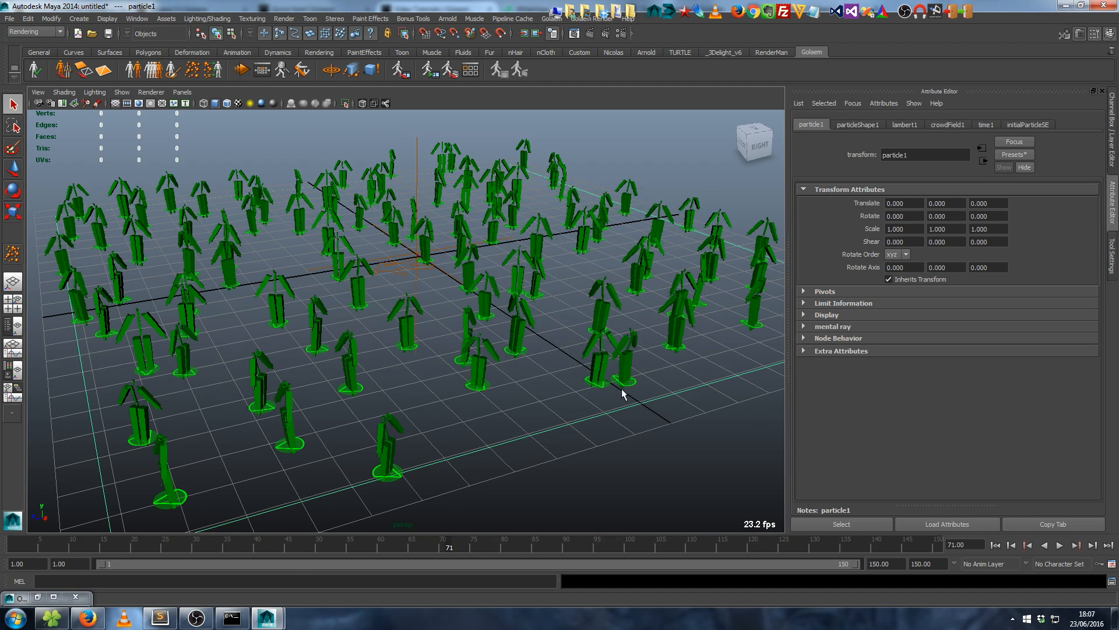
# - Select a crowd entity near the front and examine its rotated preview in the Crowd Visual Feedback window before closing it
pyautogui.scroll(5, 452, 348)
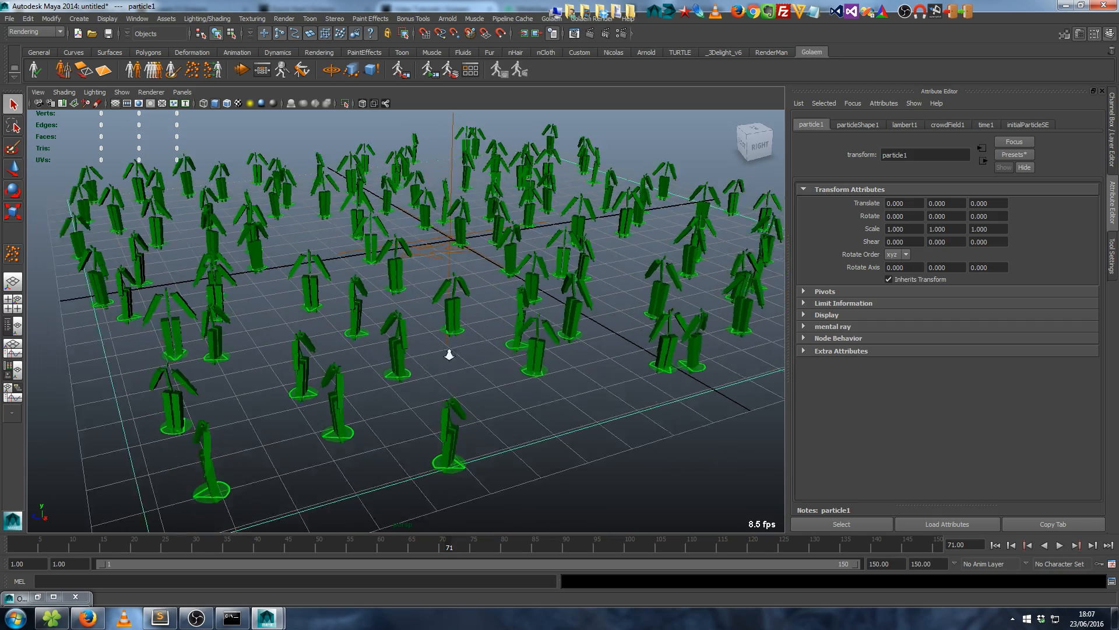
pyautogui.keyDown('alt'); pyautogui.moveTo(557, 358); pyautogui.dragTo(522, 380); pyautogui.keyUp('alt')
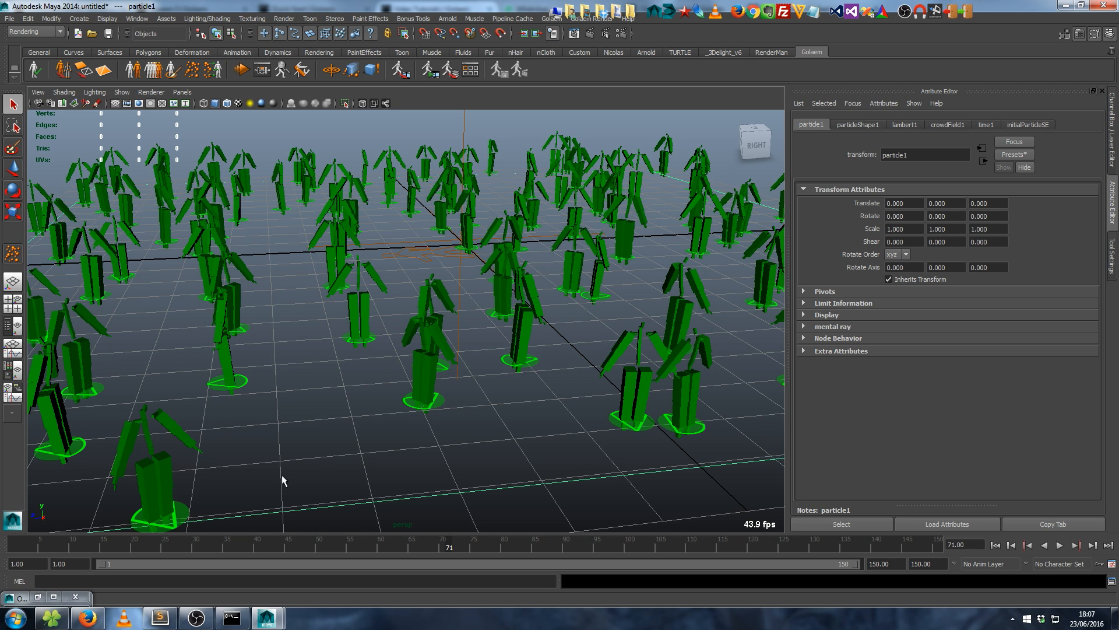
pyautogui.click(429, 376)
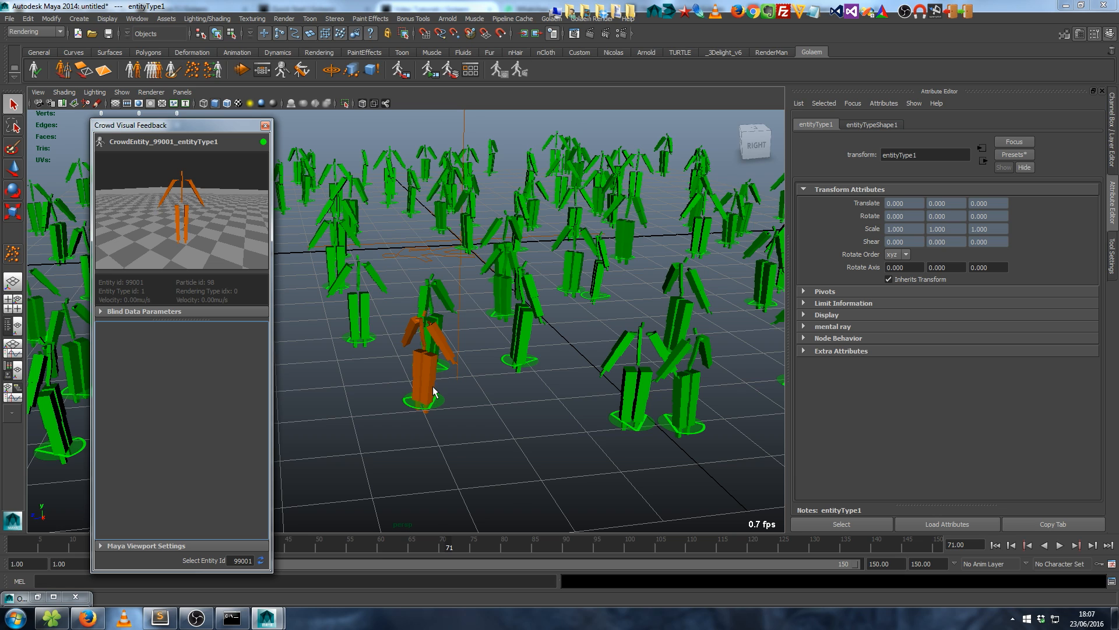
pyautogui.click(266, 126)
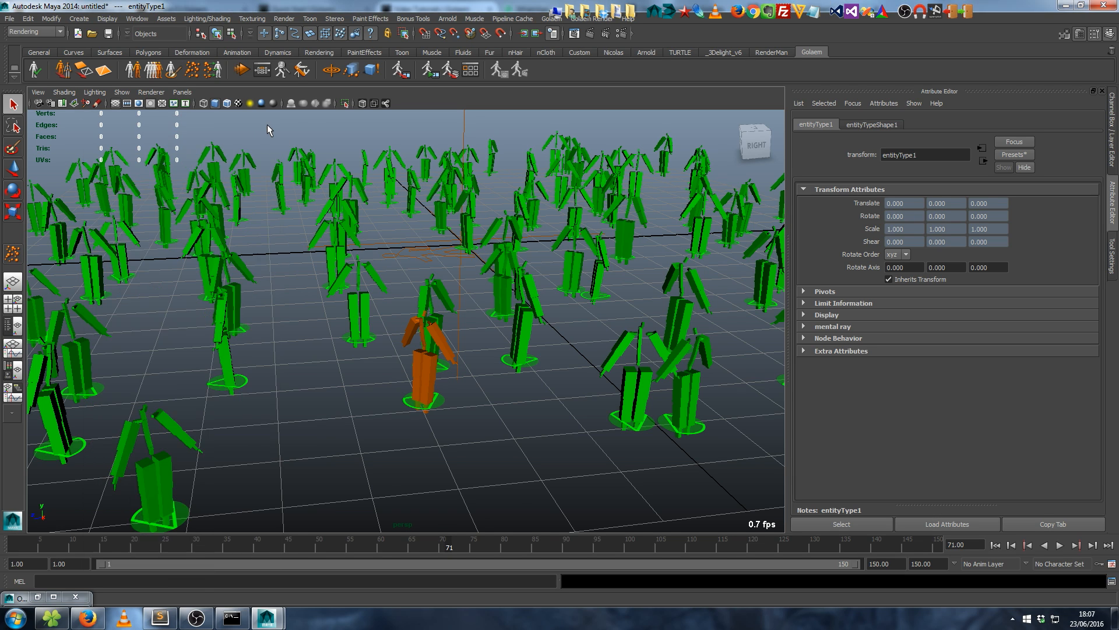
pyautogui.click(284, 72)
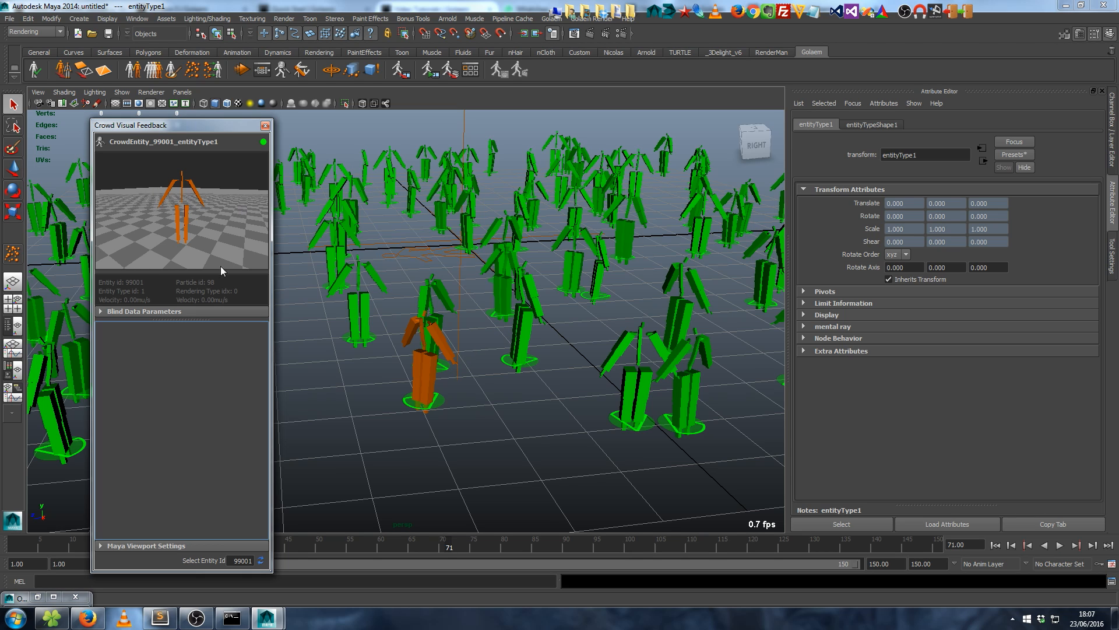
pyautogui.moveTo(170, 128); pyautogui.dragTo(220, 127)
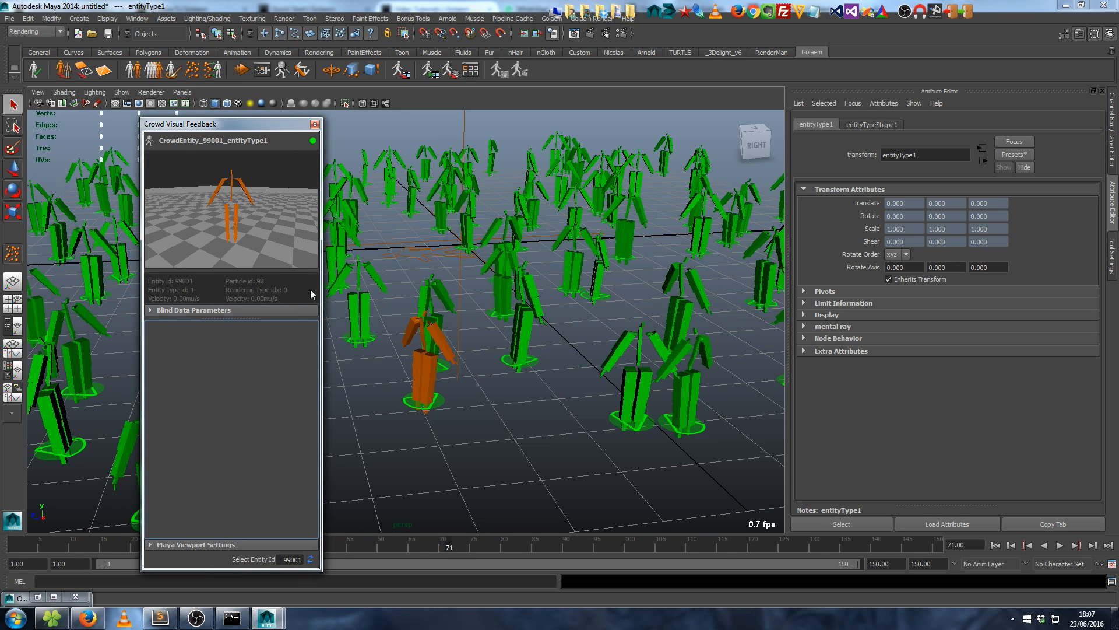
pyautogui.moveTo(219, 211)
pyautogui.keyDown('alt'); pyautogui.mouseDown()
pyautogui.moveTo(310, 218)
pyautogui.moveTo(162, 212)
pyautogui.moveTo(224, 169)
pyautogui.moveTo(246, 223)
pyautogui.moveTo(267, 187)
pyautogui.moveTo(210, 215)
pyautogui.mouseUp(); pyautogui.keyUp('alt')
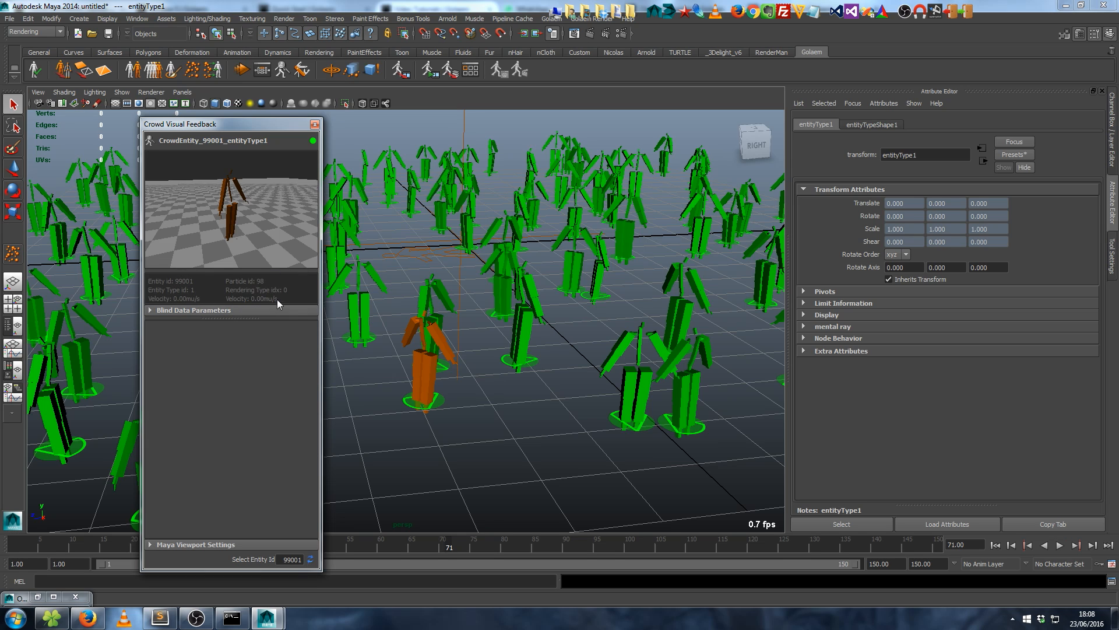
pyautogui.click(315, 125)
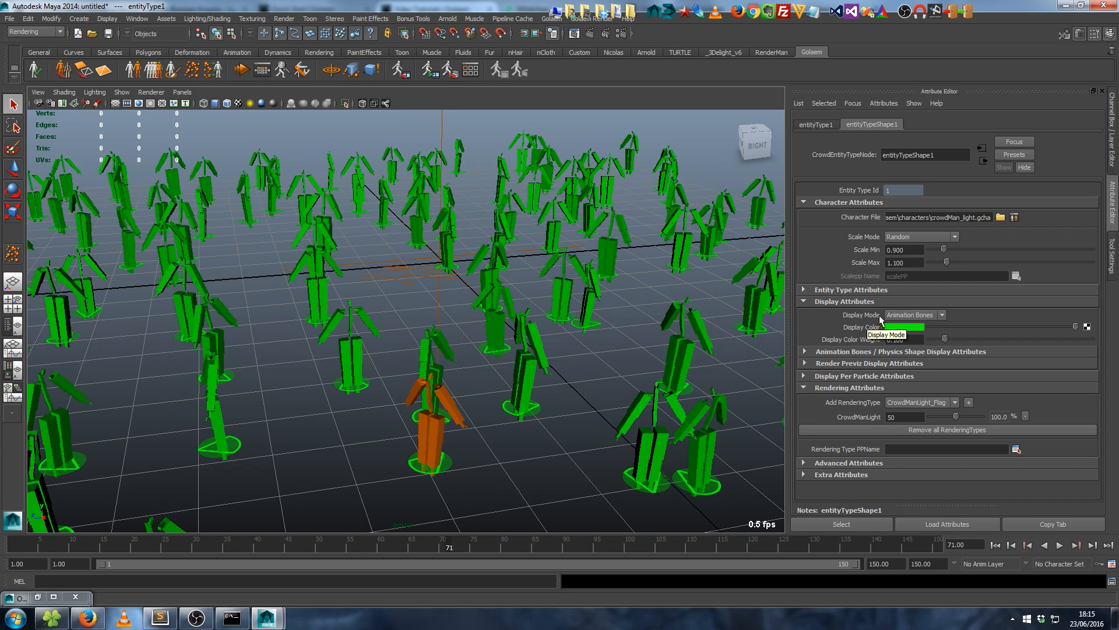
# - Set the display mode of entityTypeShape1 to Render Previz and view the character meshes up close
pyautogui.click(915, 317)
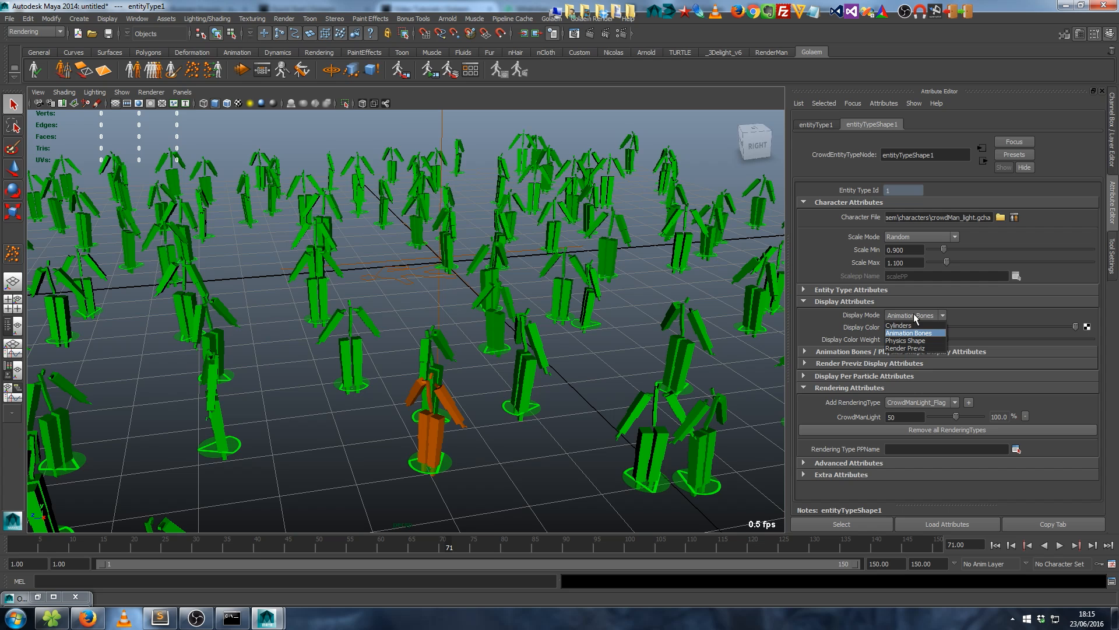
pyautogui.click(910, 348)
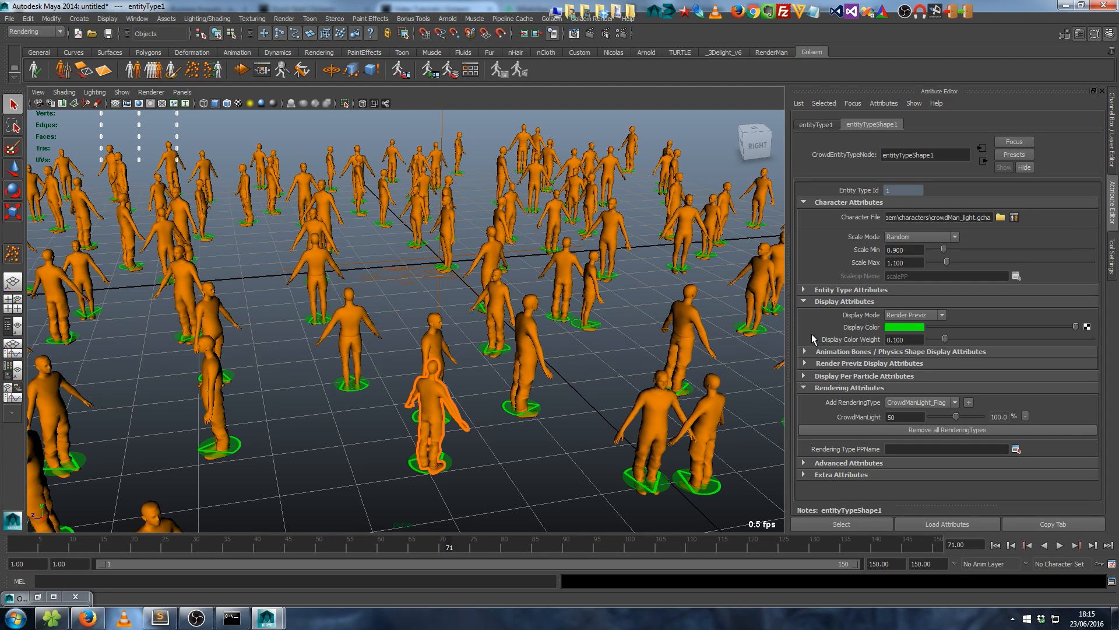
pyautogui.moveTo(573, 354)
pyautogui.keyDown('alt'); pyautogui.mouseDown()
pyautogui.moveTo(507, 347)
pyautogui.moveTo(530, 335)
pyautogui.moveTo(590, 351)
pyautogui.moveTo(566, 292)
pyautogui.moveTo(572, 364)
pyautogui.mouseUp(); pyautogui.keyUp('alt')
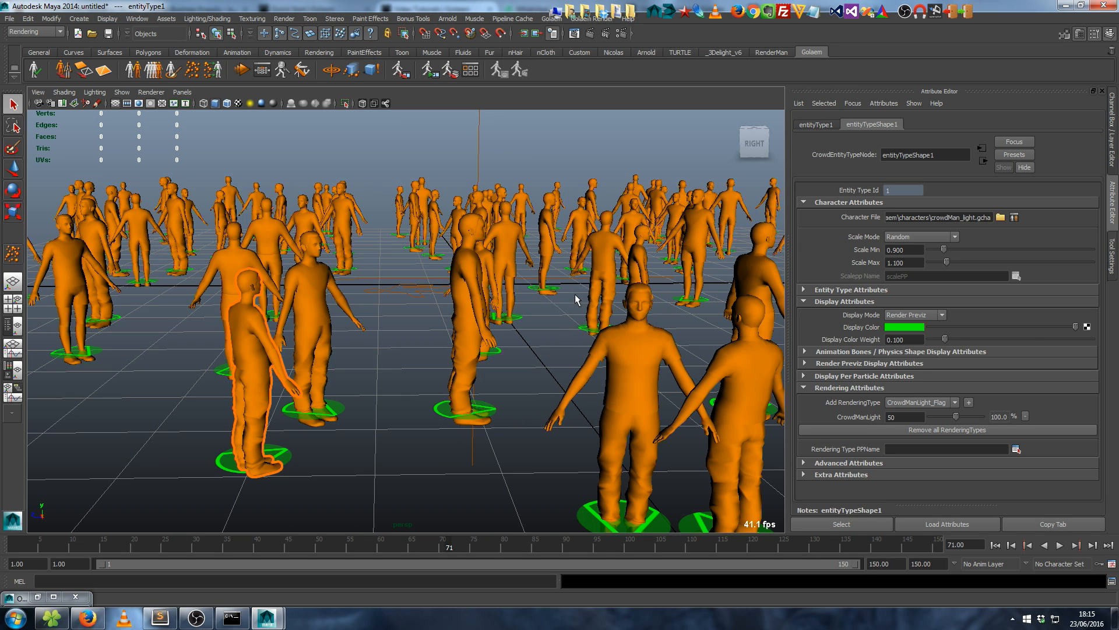
# - Import the crowd shaders from CMO-man_golaem-light_AR.ma in the character pack's golaem\shaders folder
pyautogui.click(591, 20)
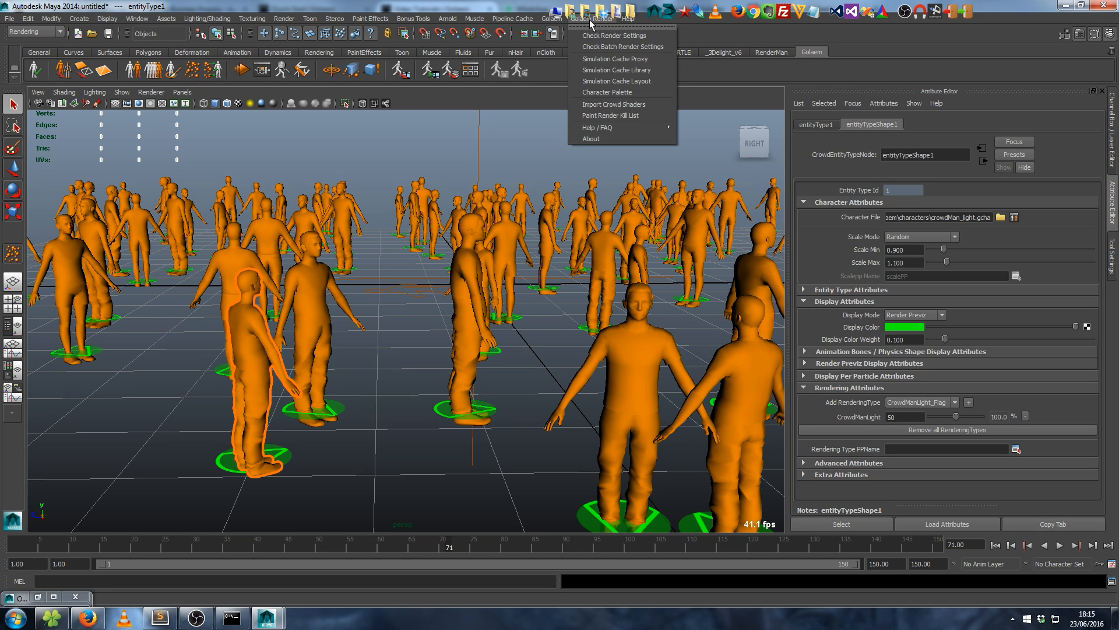
pyautogui.click(605, 106)
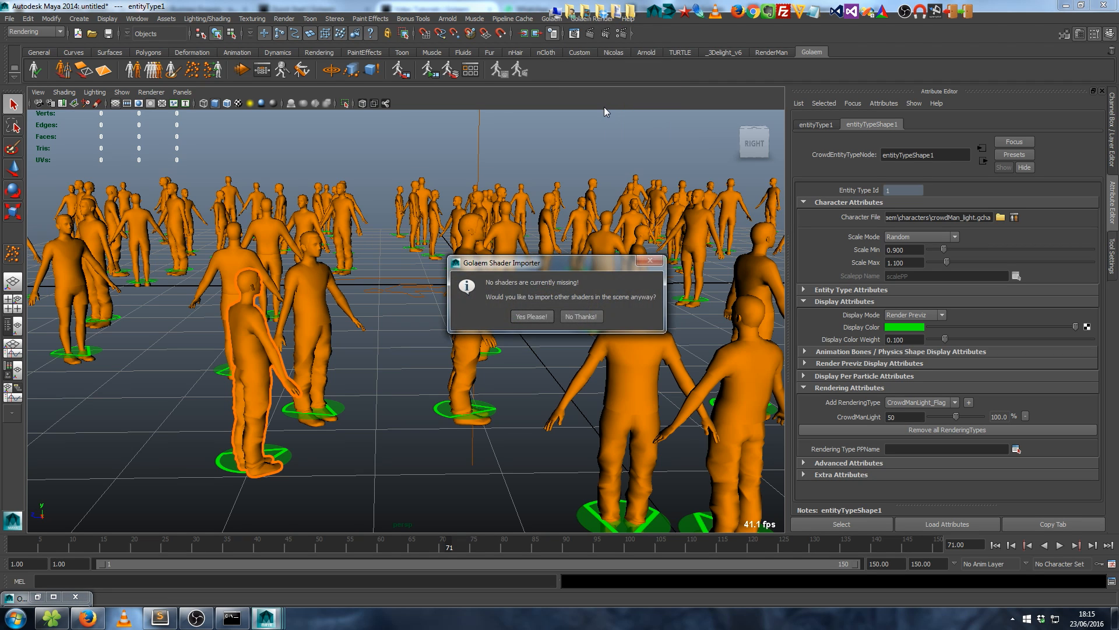
pyautogui.click(531, 317)
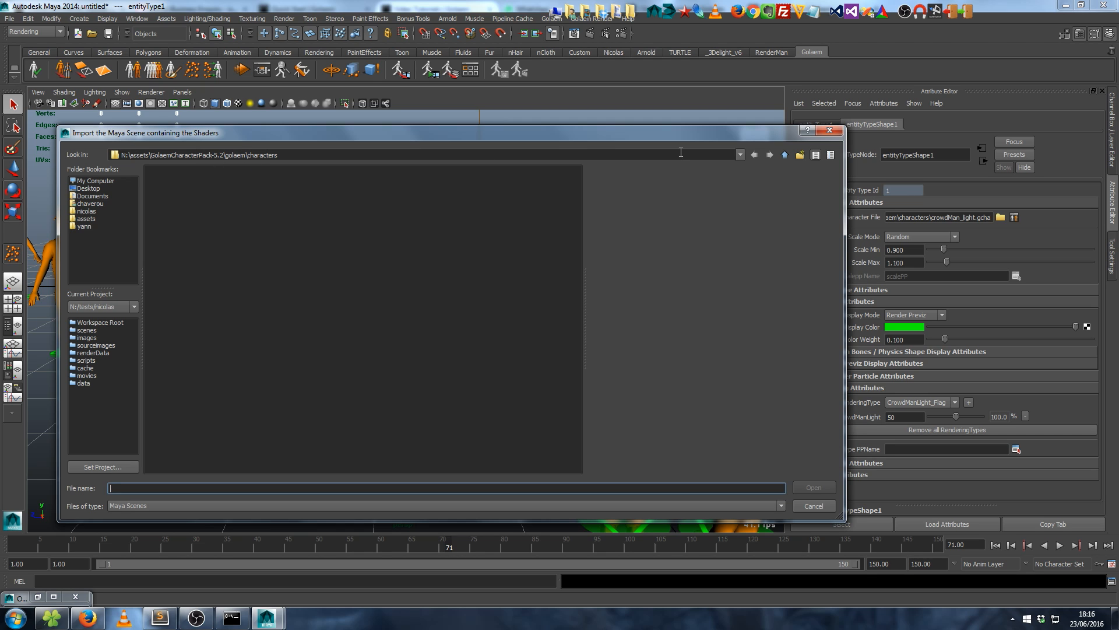
pyautogui.click(784, 154)
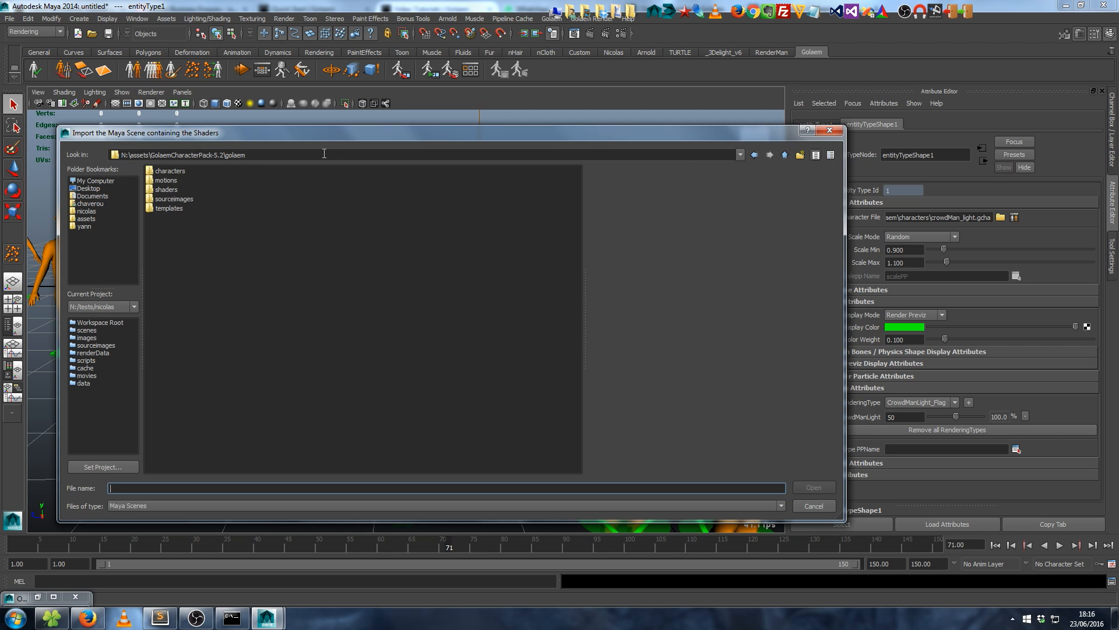
pyautogui.doubleClick(163, 190)
pyautogui.click(169, 190)
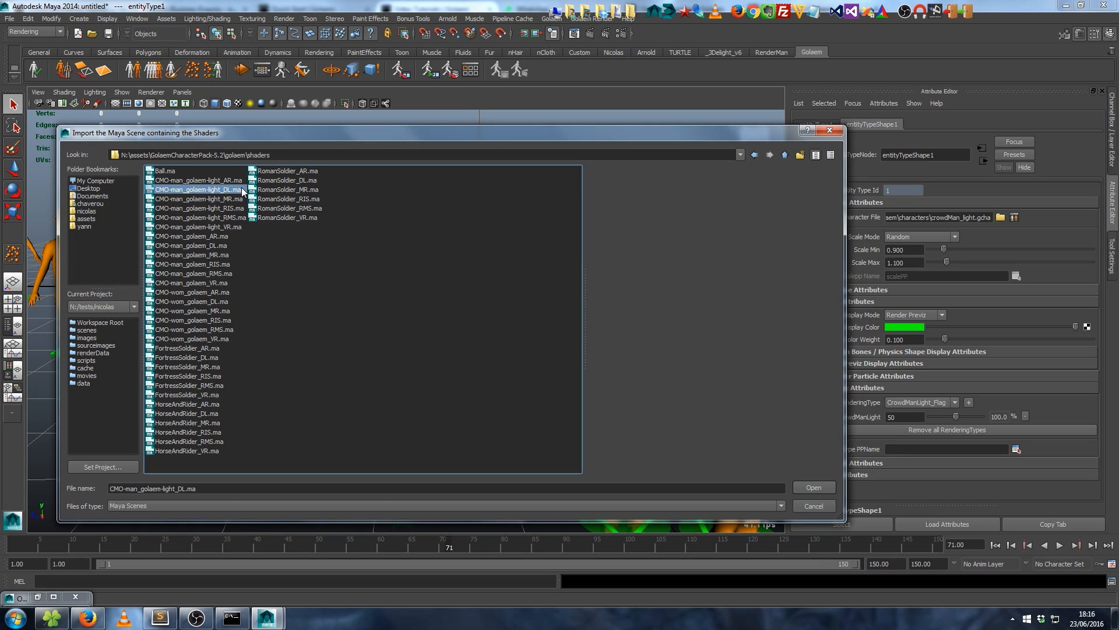
pyautogui.click(201, 181)
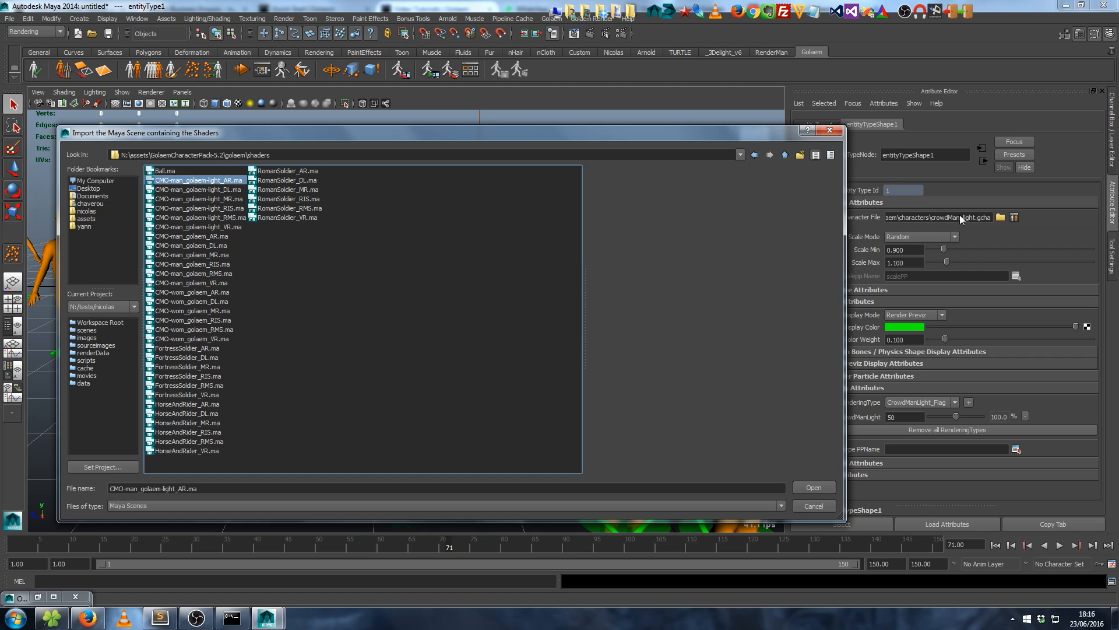
pyautogui.doubleClick(202, 182)
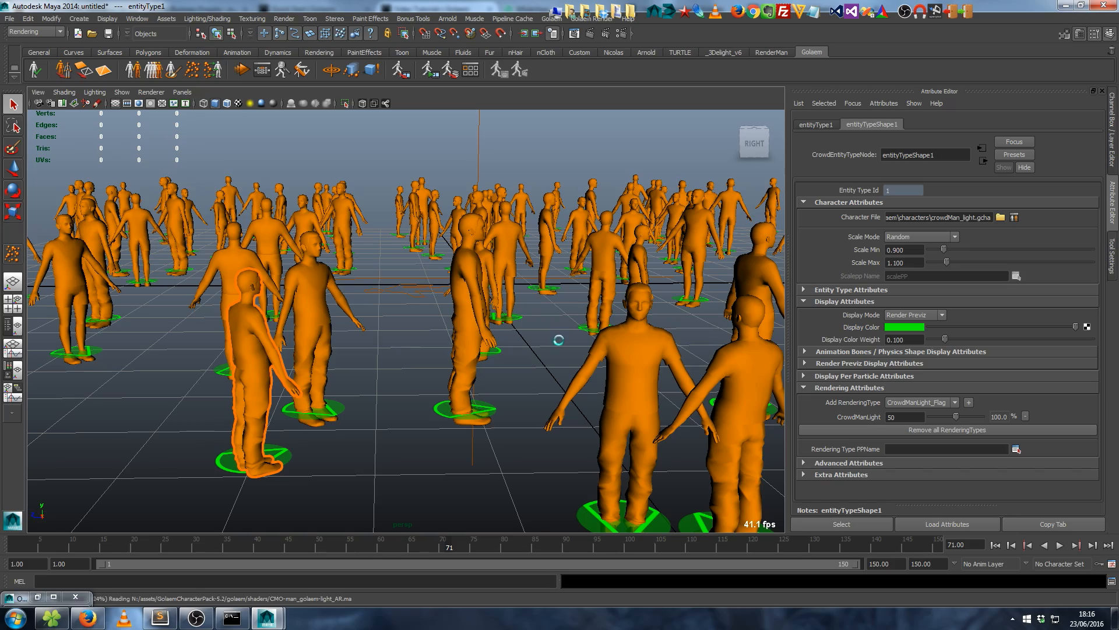
# - Examine the imported white character and its joints beside the crowd entities, and close the Crowd Visual Feedback window
pyautogui.keyDown('alt'); pyautogui.moveTo(445, 270); pyautogui.dragTo(502, 365); pyautogui.keyUp('alt')
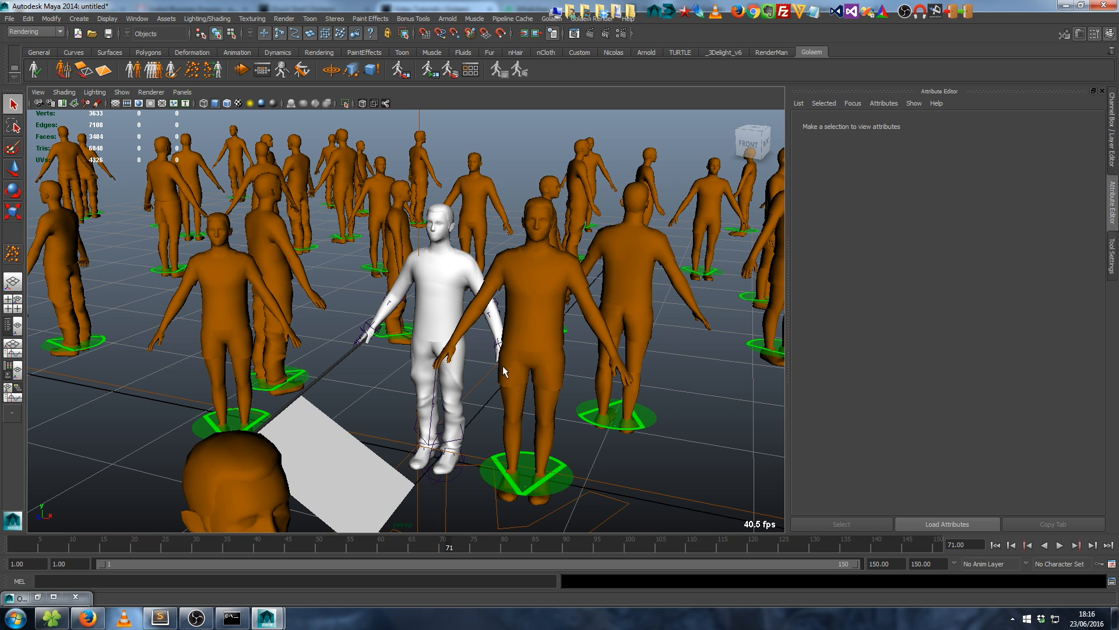
pyautogui.click(444, 283)
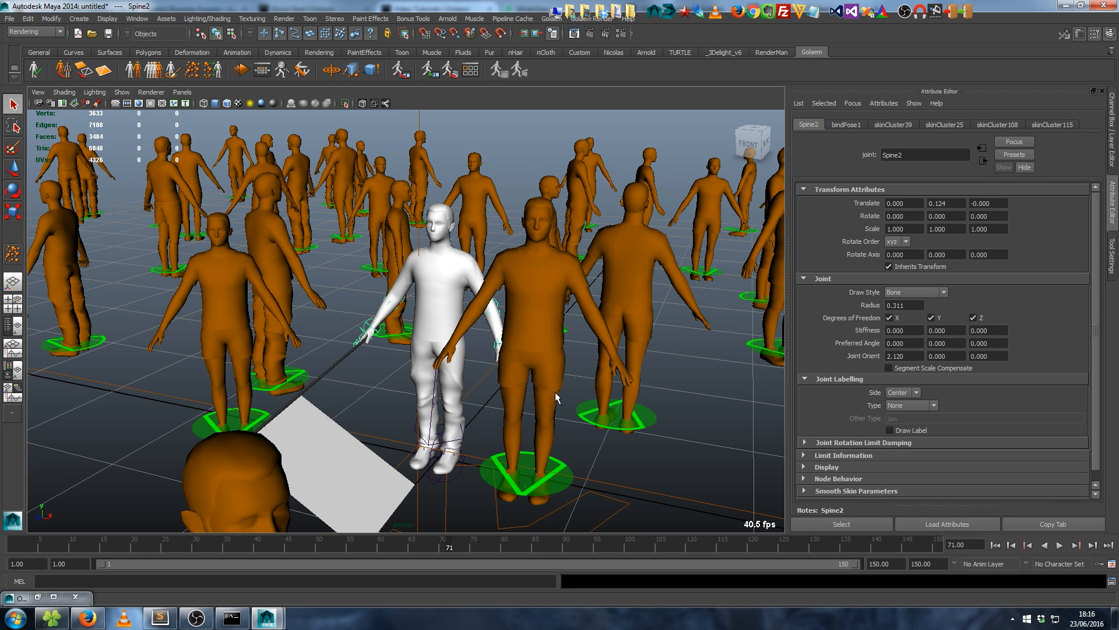
pyautogui.keyDown('alt'); pyautogui.moveTo(555, 392); pyautogui.dragTo(497, 293); pyautogui.keyUp('alt')
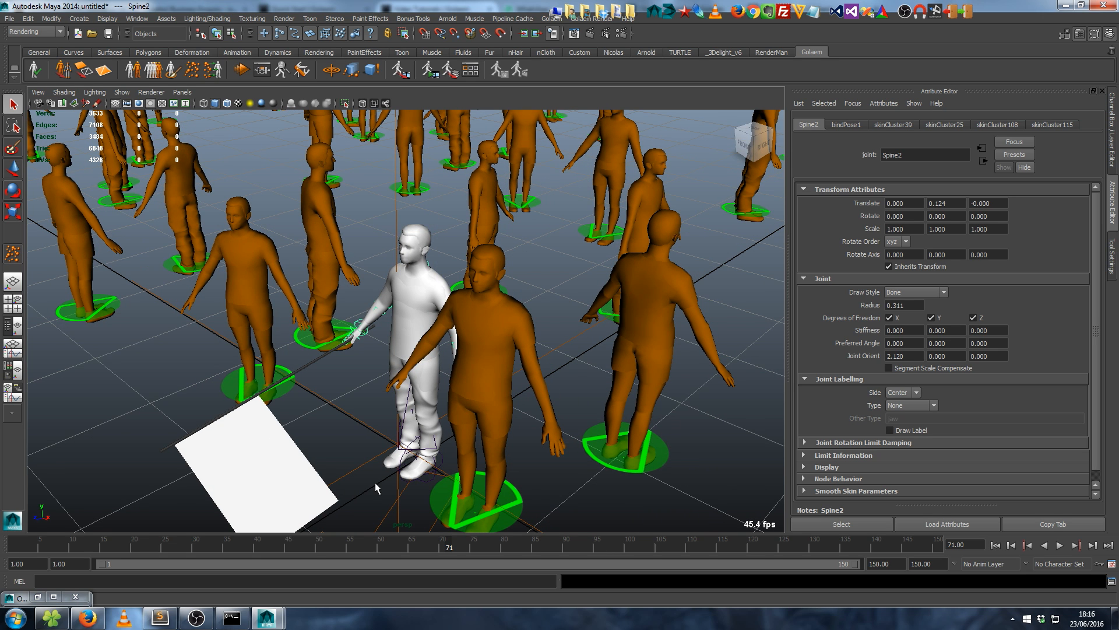
pyautogui.keyDown('alt'); pyautogui.moveTo(503, 418); pyautogui.dragTo(391, 411, button='right'); pyautogui.keyUp('alt')
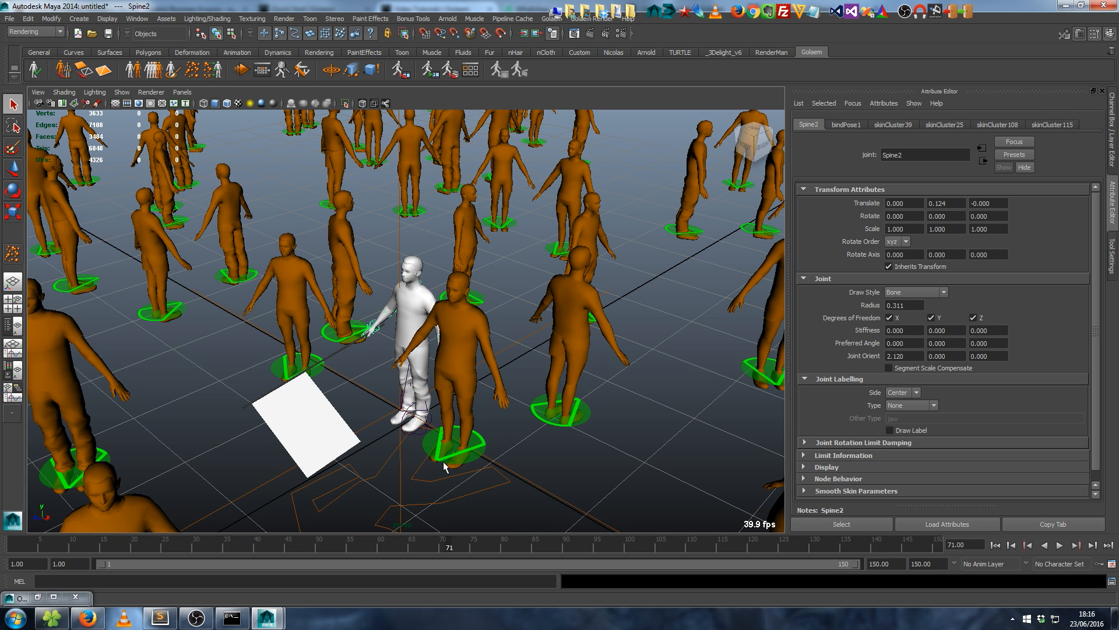
pyautogui.click(423, 299)
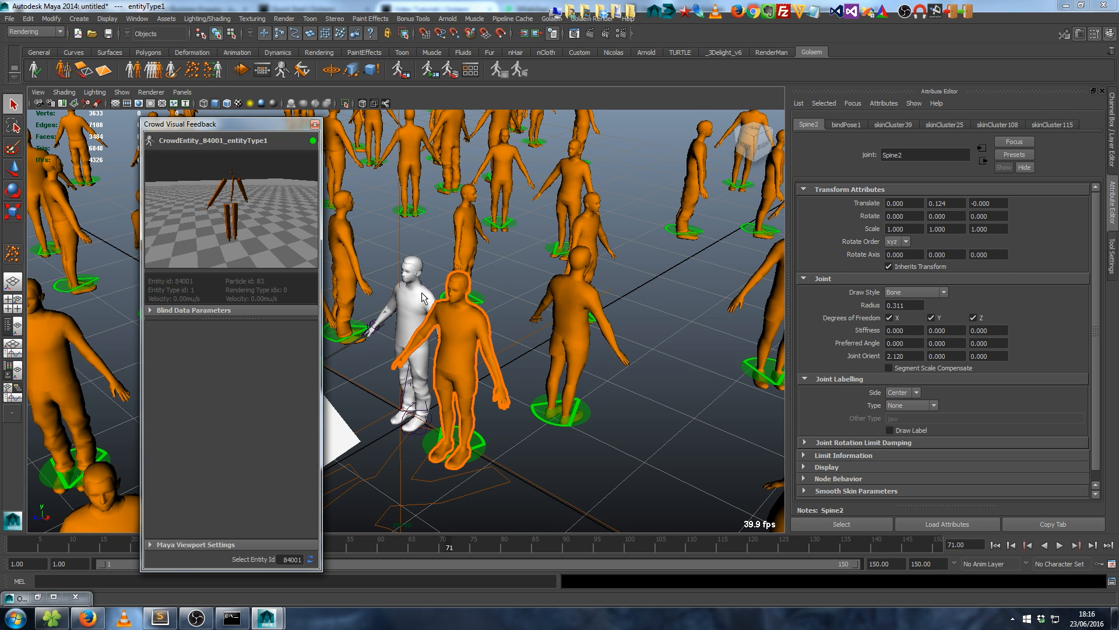
pyautogui.keyDown('alt'); pyautogui.moveTo(414, 354); pyautogui.dragTo(465, 341); pyautogui.keyUp('alt')
pyautogui.click(418, 328)
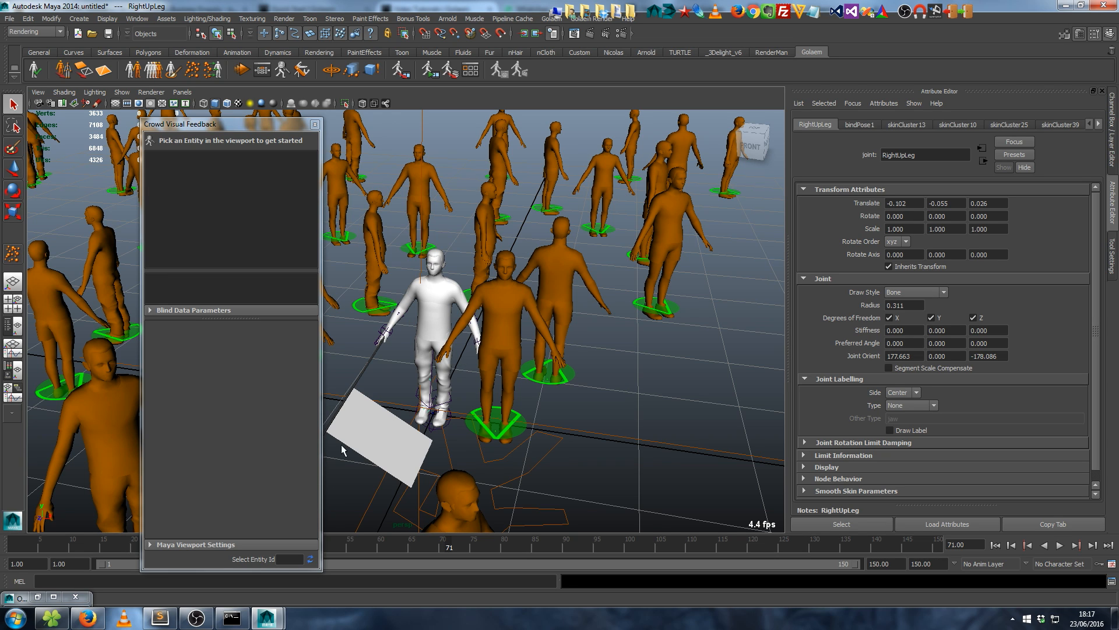
pyautogui.click(315, 124)
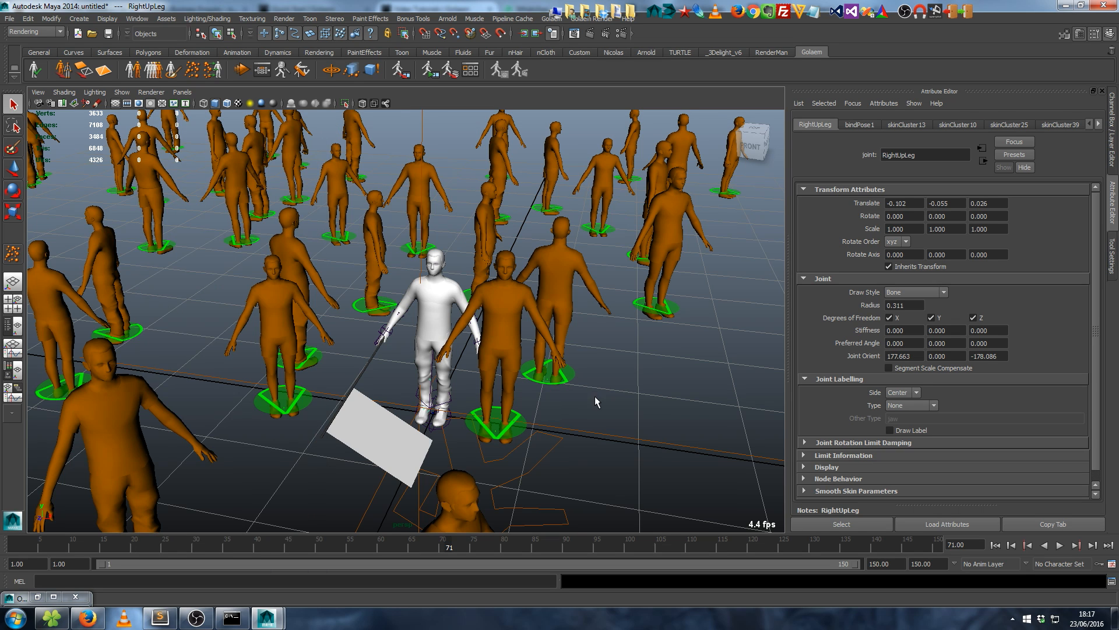
# - Rewind the simulation and advance to frame 4, and refresh the Render Previz geometry of entityType1
pyautogui.keyDown('alt'); pyautogui.moveTo(594, 397); pyautogui.dragTo(519, 373); pyautogui.keyUp('alt')
pyautogui.click(994, 545)
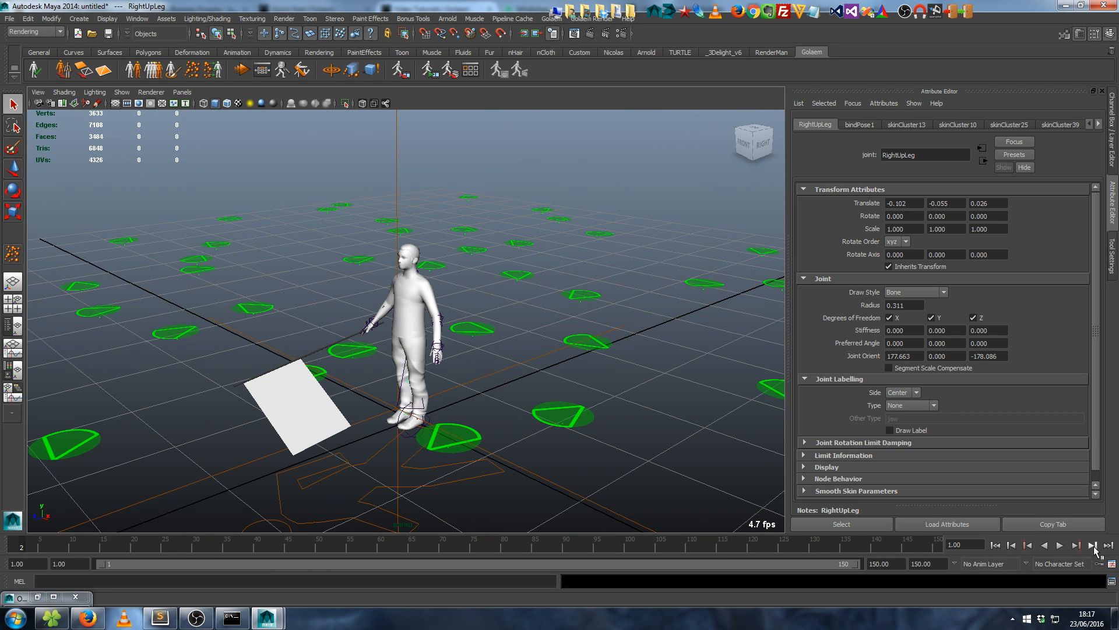
pyautogui.click(1093, 545)
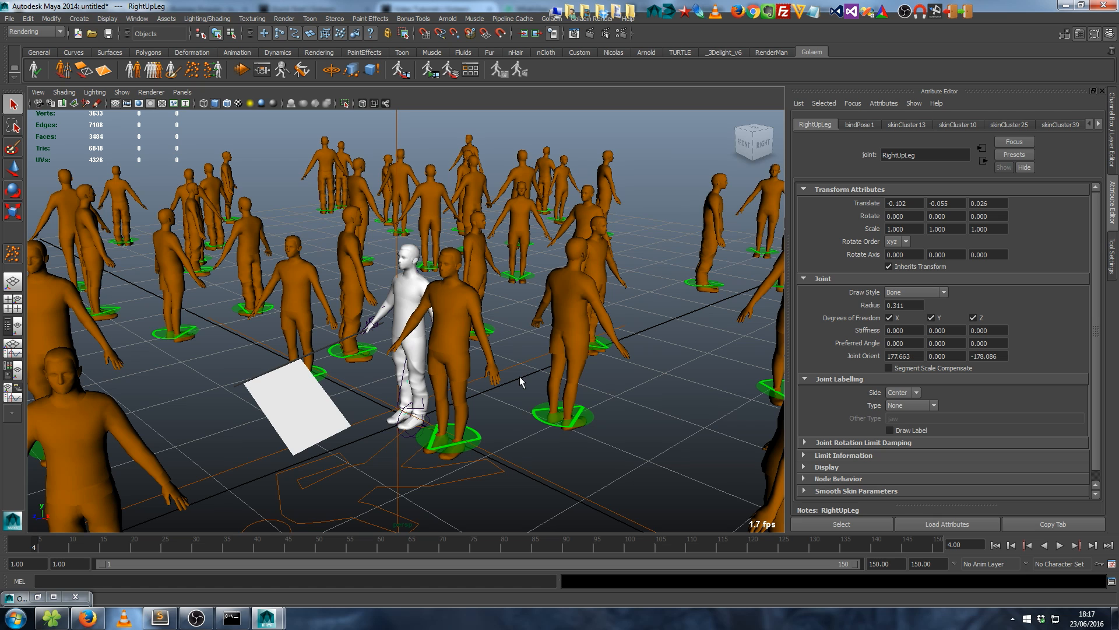
pyautogui.click(38, 597)
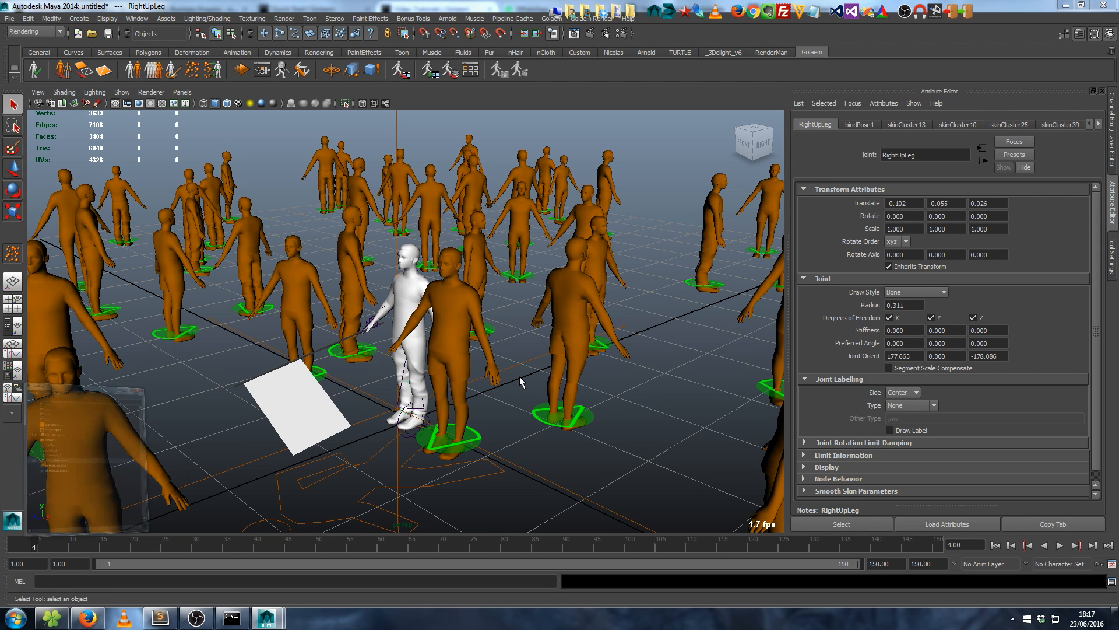
pyautogui.click(88, 205)
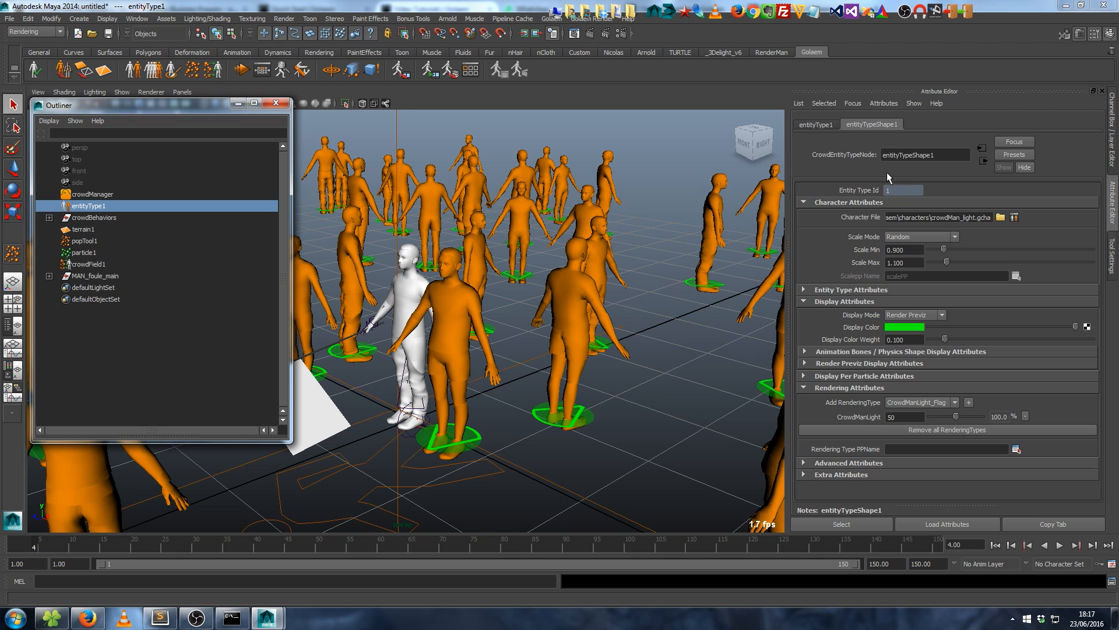
pyautogui.click(870, 362)
pyautogui.click(891, 407)
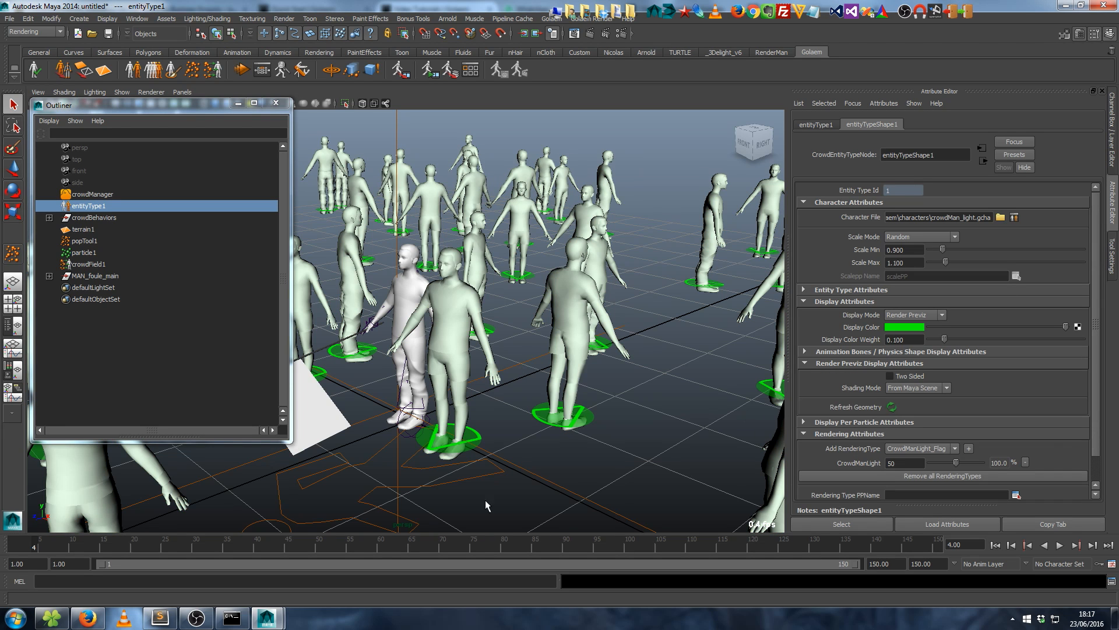
# - Minimize the Outliner window and examine the shaded crowd entities from several angles and distances
pyautogui.click(237, 104)
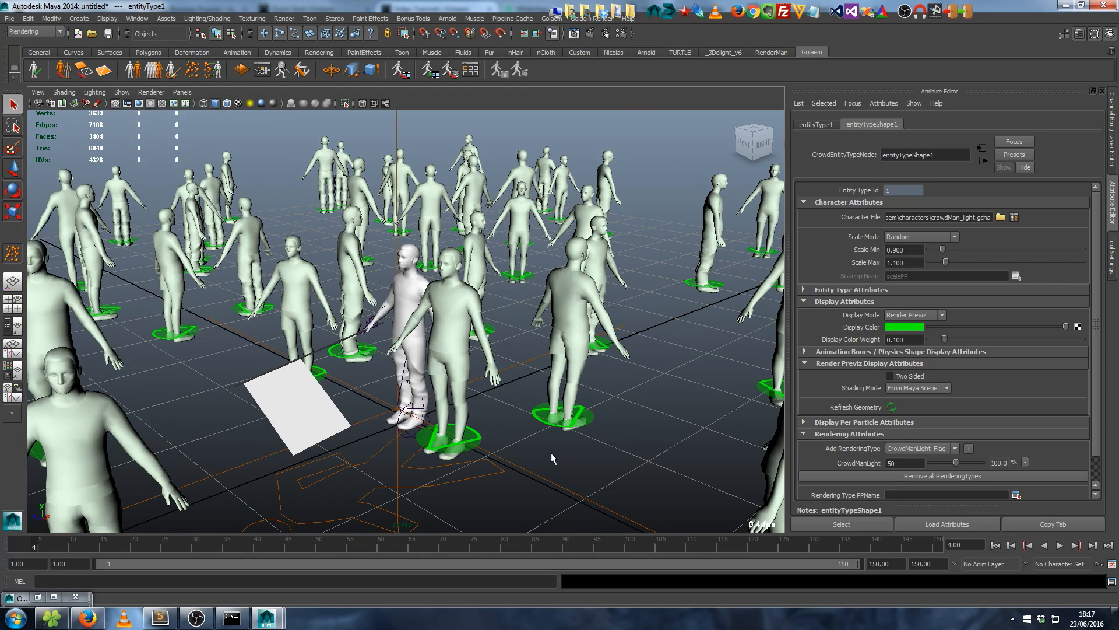
pyautogui.keyDown('alt'); pyautogui.moveTo(552, 457); pyautogui.dragTo(534, 444); pyautogui.keyUp('alt')
pyautogui.keyDown('alt'); pyautogui.moveTo(534, 444); pyautogui.dragTo(558, 424, button='middle'); pyautogui.keyUp('alt')
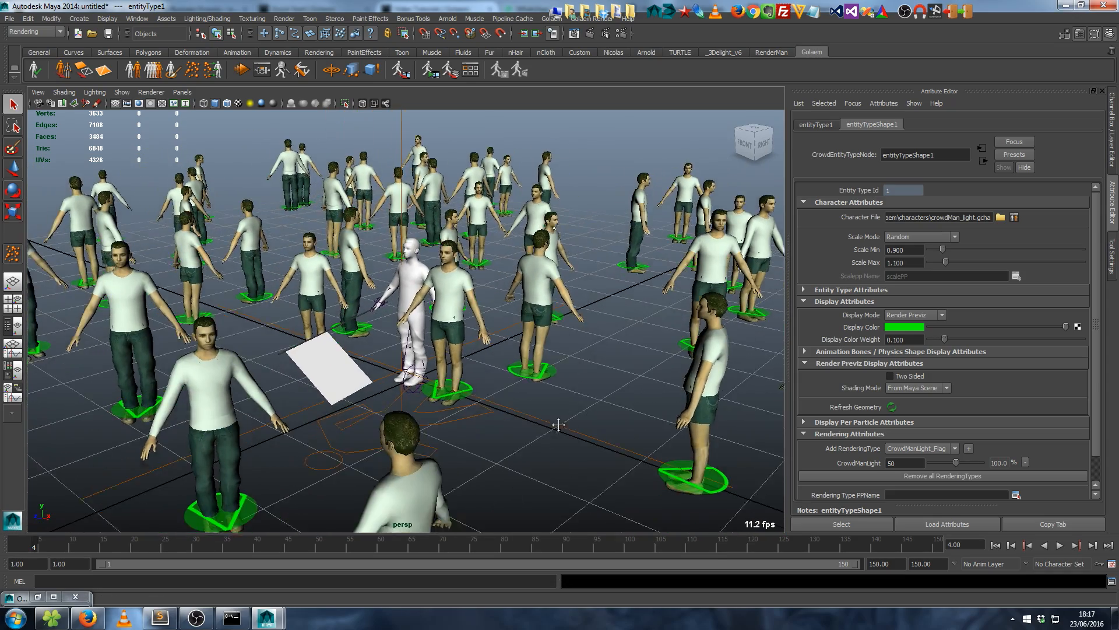
pyautogui.keyDown('alt'); pyautogui.moveTo(559, 424); pyautogui.dragTo(568, 377); pyautogui.keyUp('alt')
pyautogui.keyDown('alt'); pyautogui.moveTo(567, 377); pyautogui.dragTo(459, 360, button='right'); pyautogui.keyUp('alt')
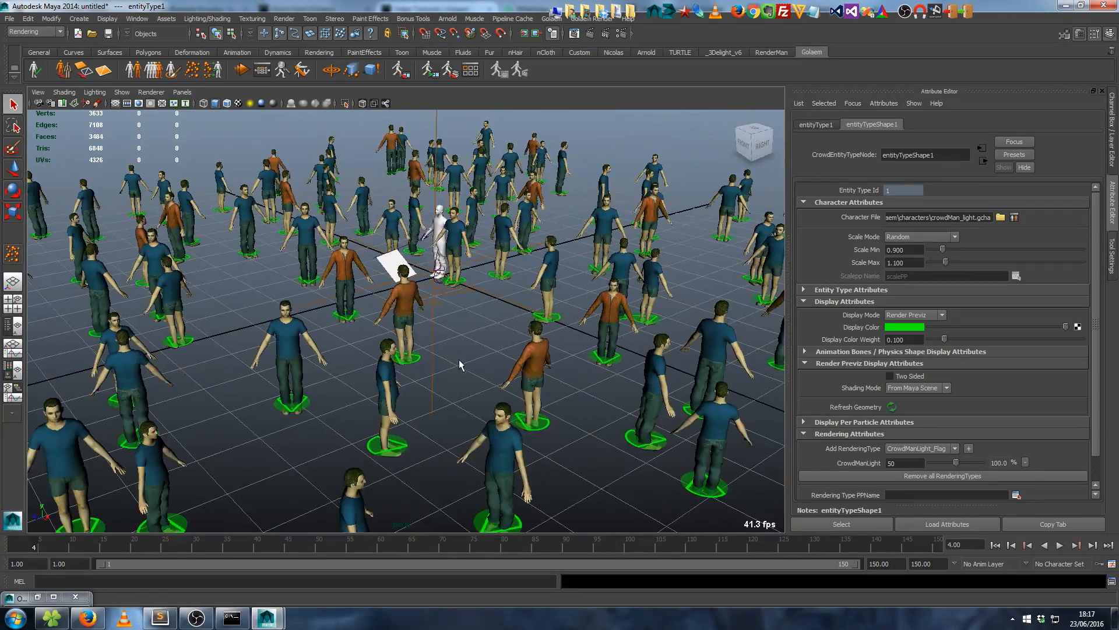
pyautogui.keyDown('alt'); pyautogui.moveTo(460, 359); pyautogui.dragTo(497, 382); pyautogui.keyUp('alt')
pyautogui.keyDown('alt'); pyautogui.moveTo(498, 383); pyautogui.dragTo(563, 340, button='right'); pyautogui.keyUp('alt')
pyautogui.keyDown('alt'); pyautogui.moveTo(513, 443); pyautogui.dragTo(545, 373); pyautogui.keyUp('alt')
pyautogui.keyDown('alt'); pyautogui.moveTo(546, 374); pyautogui.dragTo(549, 378, button='middle'); pyautogui.keyUp('alt')
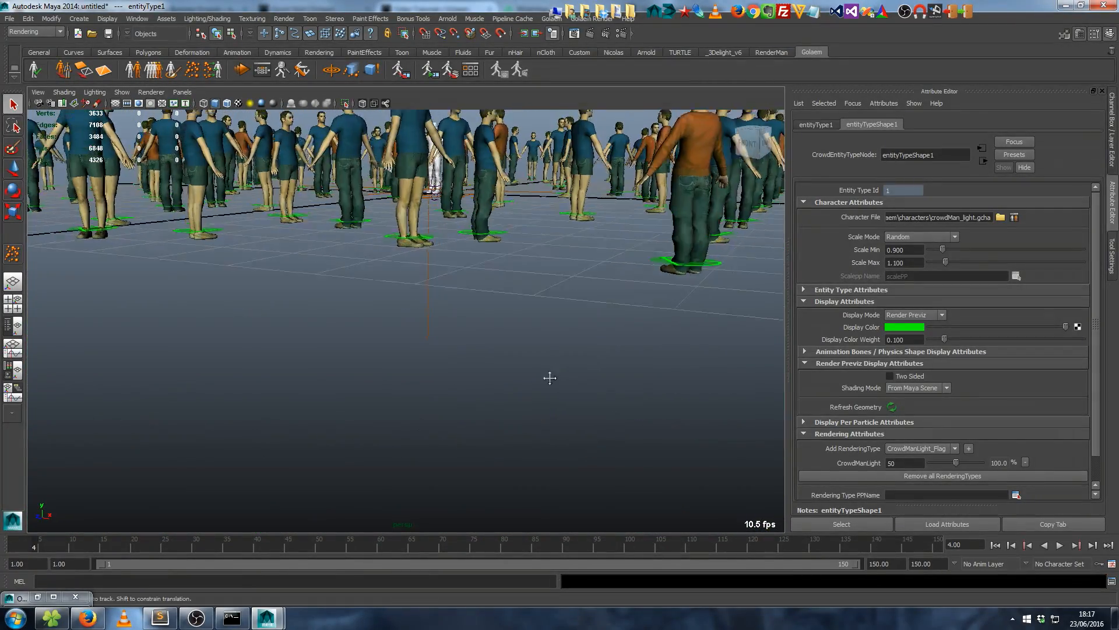
pyautogui.keyDown('alt'); pyautogui.moveTo(550, 378); pyautogui.dragTo(560, 418); pyautogui.keyUp('alt')
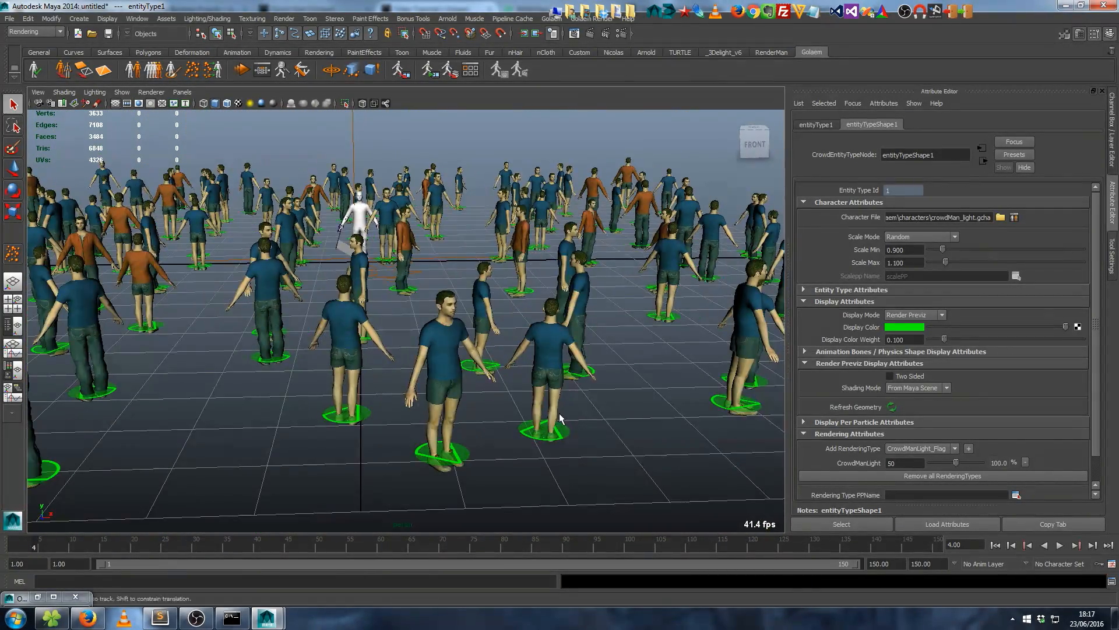
pyautogui.keyDown('alt'); pyautogui.moveTo(559, 417); pyautogui.dragTo(457, 419, button='middle'); pyautogui.keyUp('alt')
pyautogui.keyDown('alt'); pyautogui.moveTo(538, 420); pyautogui.dragTo(471, 417, button='middle'); pyautogui.keyUp('alt')
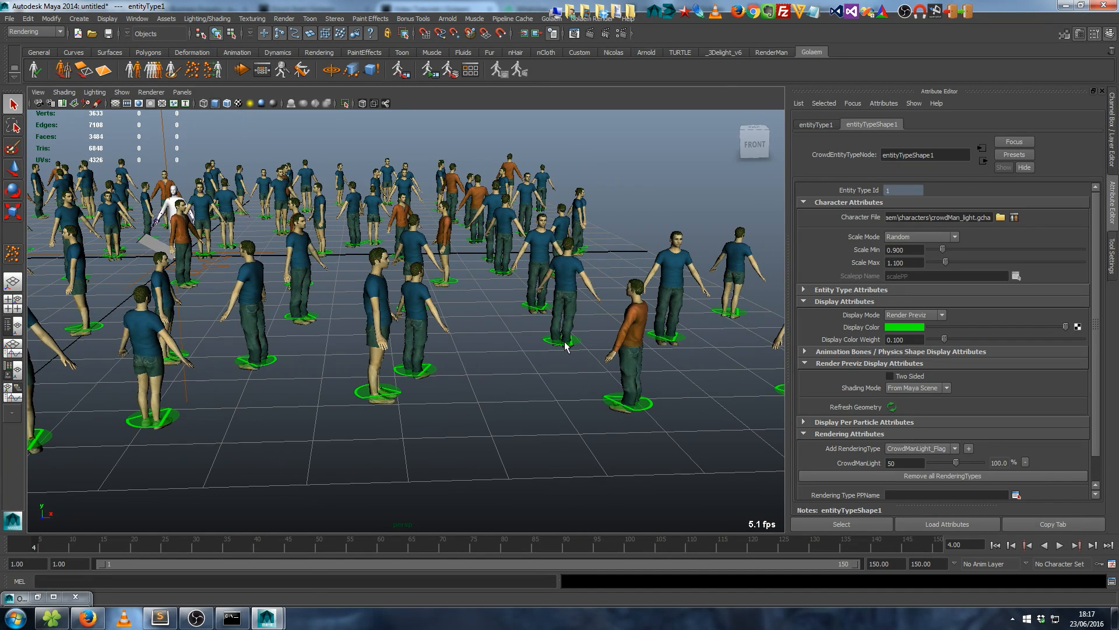
# - Inspect three differently dressed crowd entities in Crowd Visual Feedback, including one in an orange sweatshirt, and close the feedback window
pyautogui.doubleClick(569, 283)
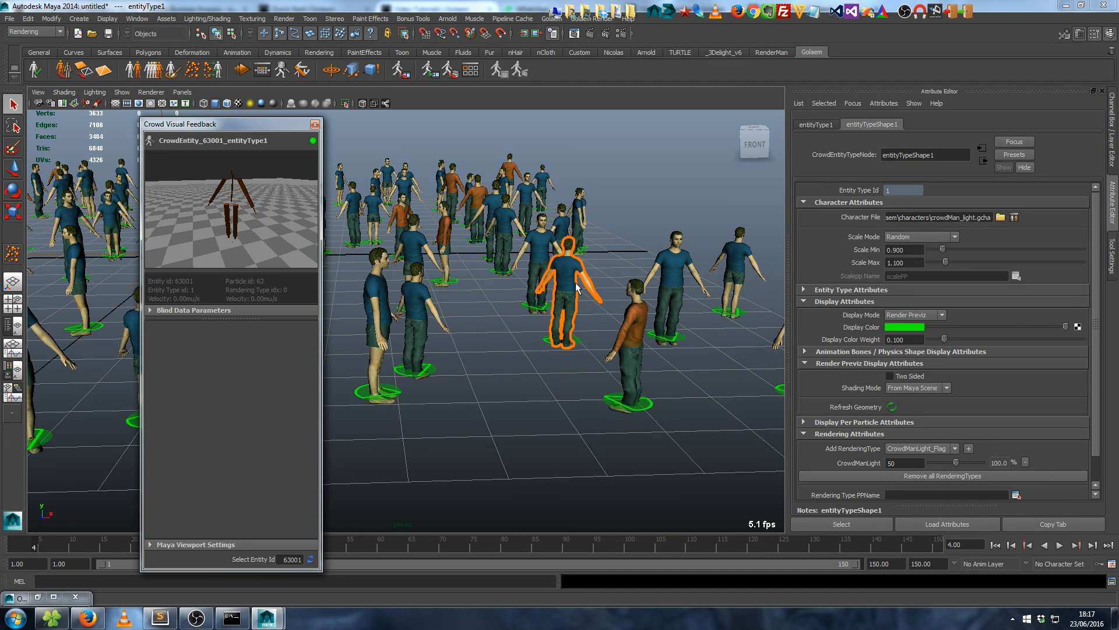
pyautogui.doubleClick(735, 272)
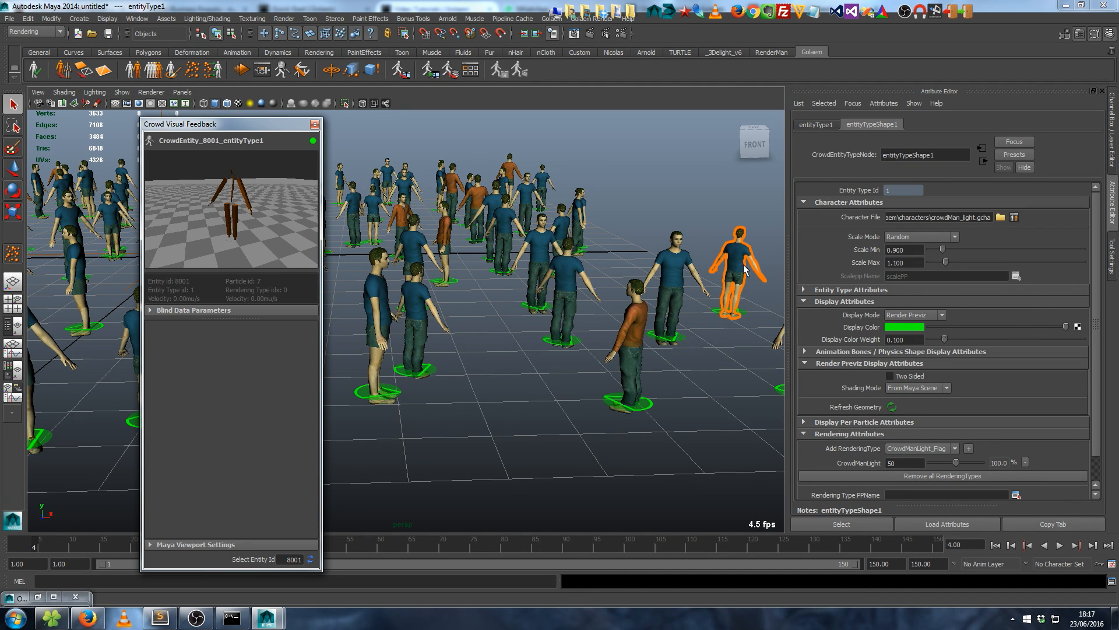
pyautogui.click(635, 337)
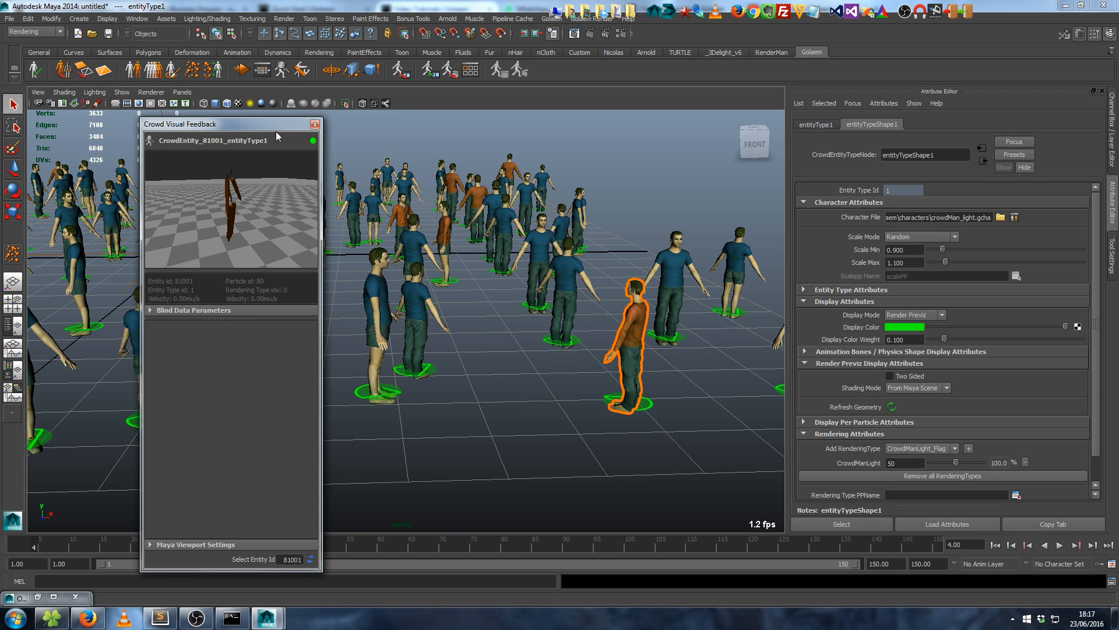
pyautogui.click(314, 124)
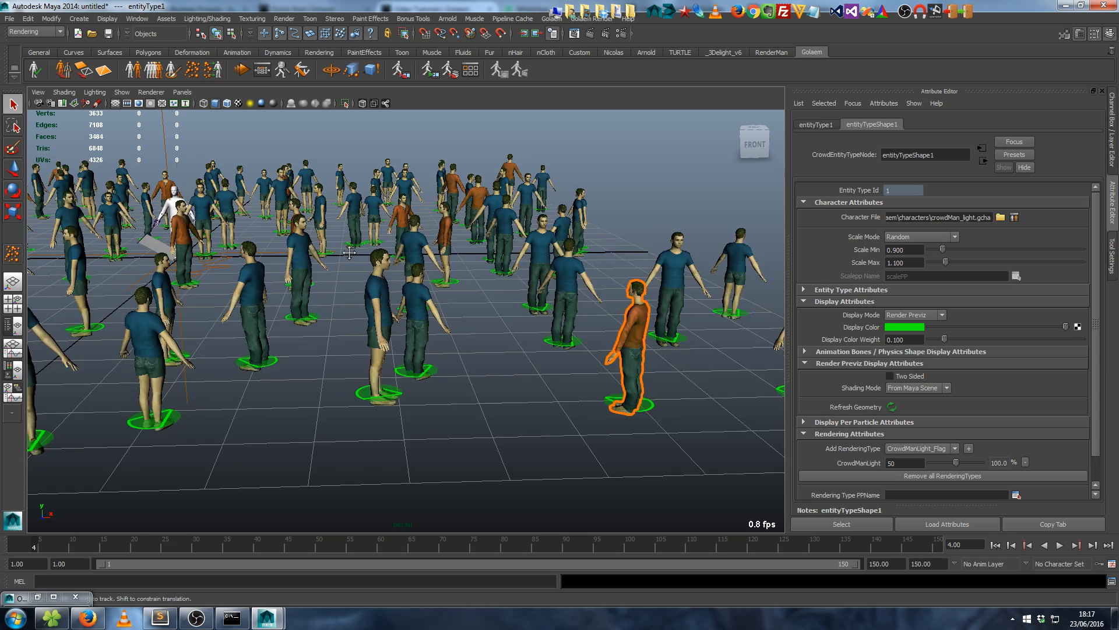
pyautogui.keyDown('alt'); pyautogui.moveTo(349, 253); pyautogui.dragTo(460, 275, button='middle'); pyautogui.keyUp('alt')
pyautogui.keyDown('alt'); pyautogui.moveTo(312, 314); pyautogui.dragTo(375, 305, button='right'); pyautogui.keyUp('alt')
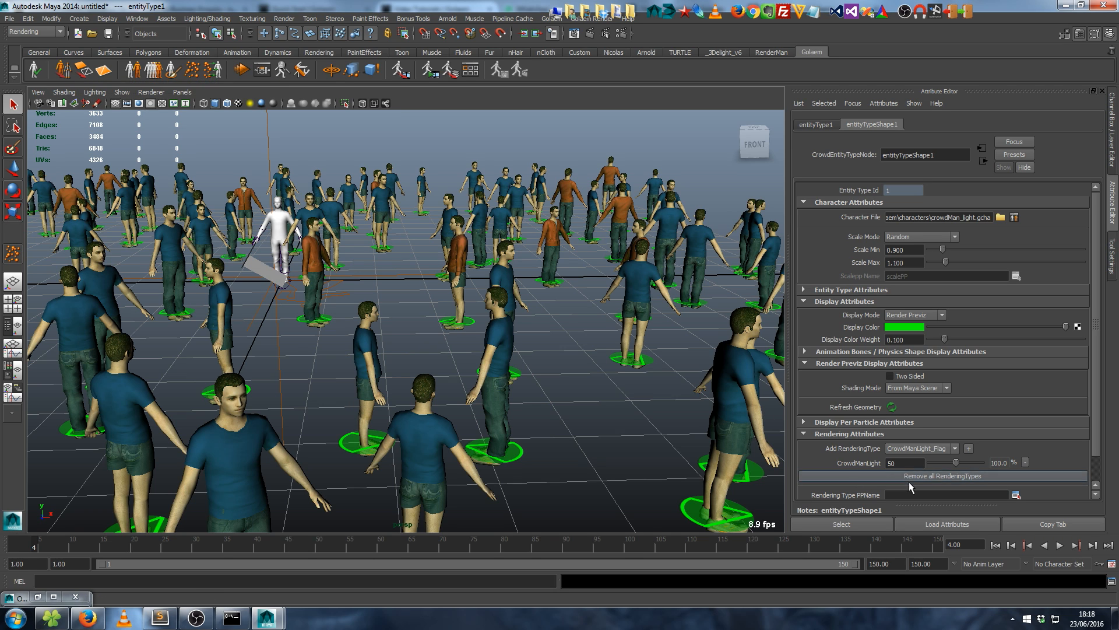
# - Open the entity type's crowdMan_light.gcha file in a maximized Golaem Character Maker and view its skeleton mapping
pyautogui.click(1014, 218)
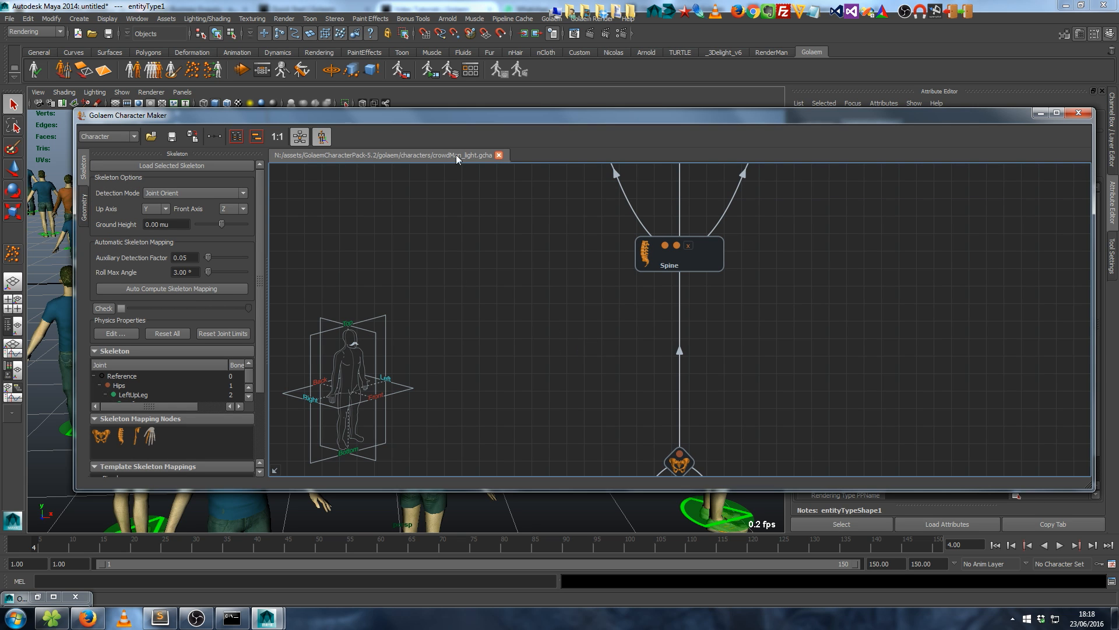
pyautogui.click(1056, 112)
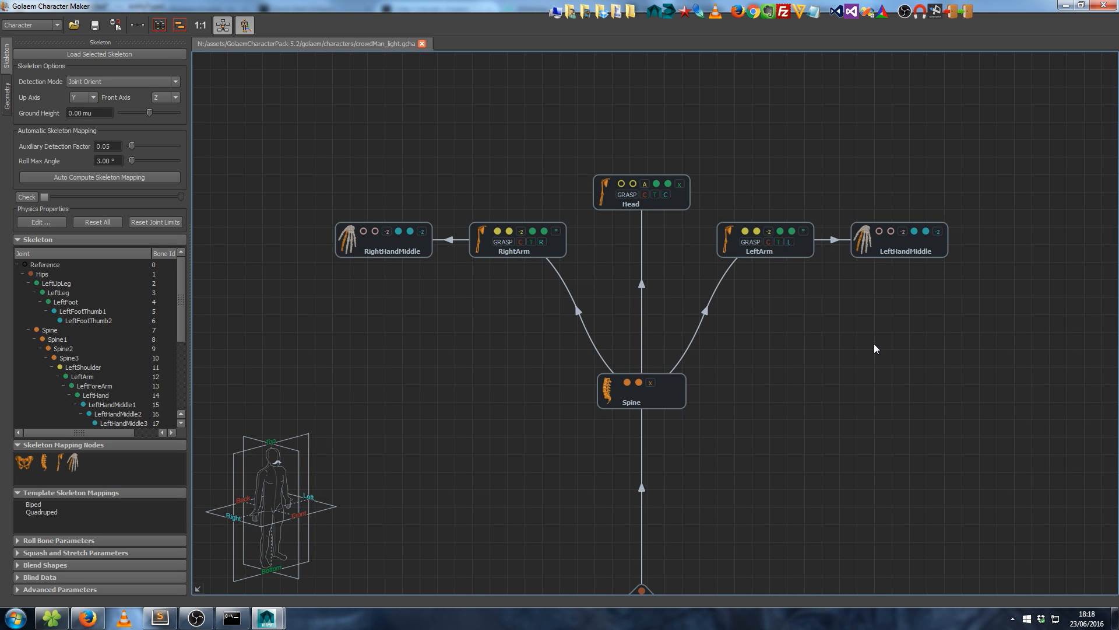
pyautogui.moveTo(849, 404); pyautogui.dragTo(843, 297, button='middle')
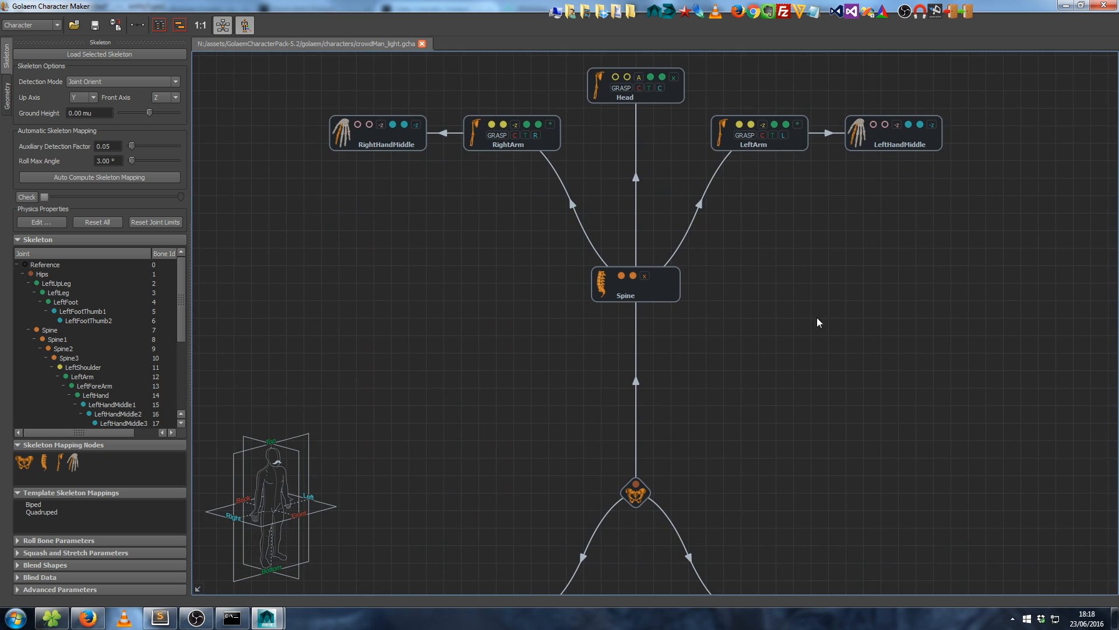
pyautogui.moveTo(889, 366); pyautogui.dragTo(879, 458, button='middle')
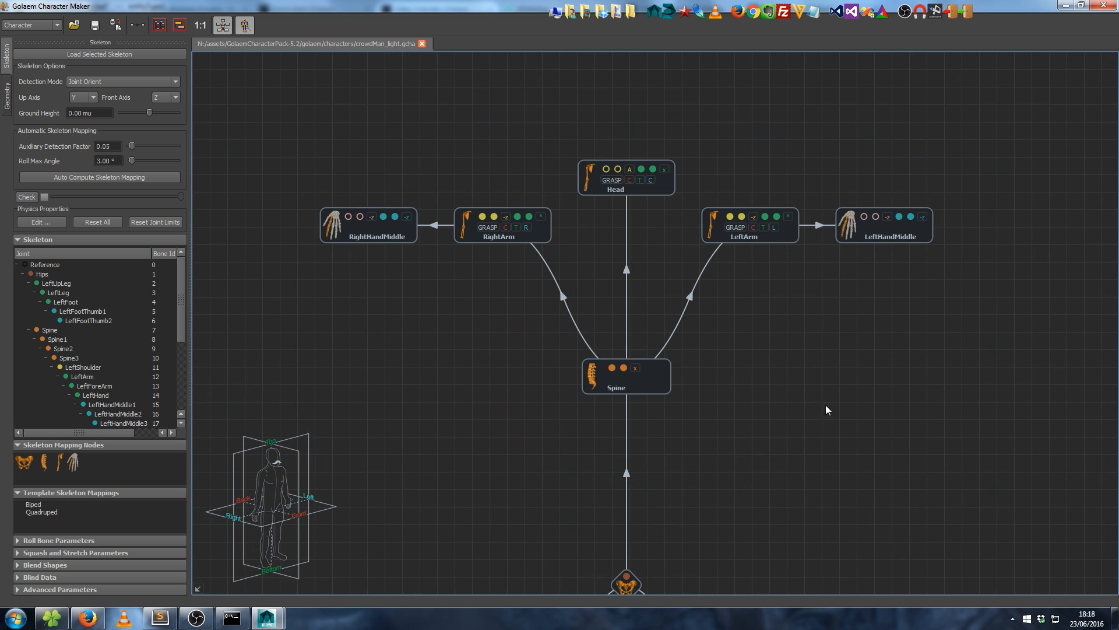
pyautogui.click(7, 99)
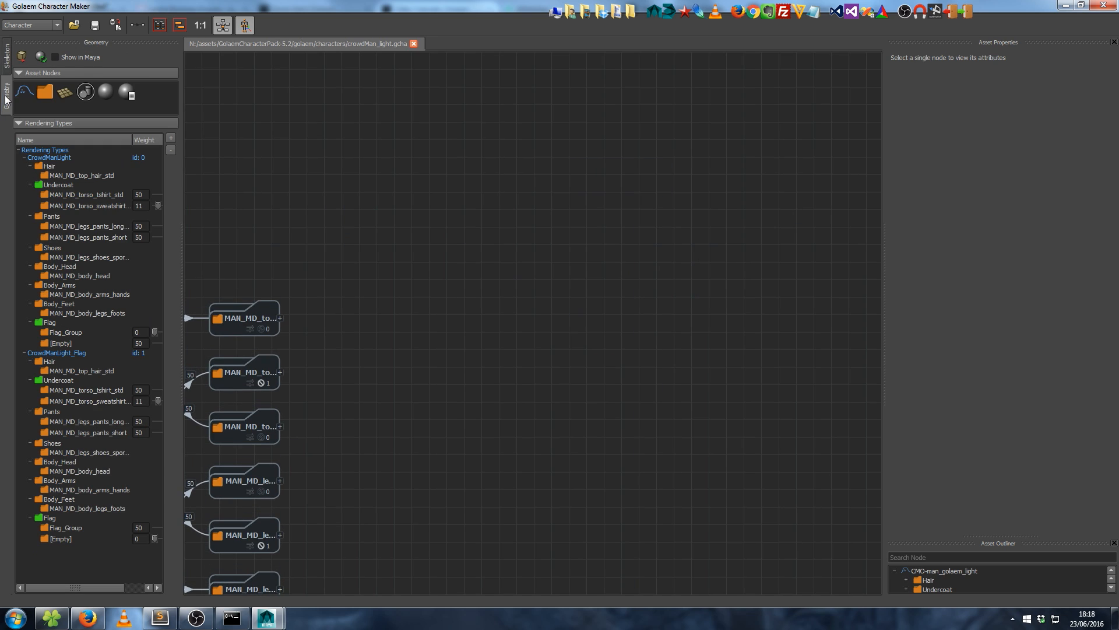
pyautogui.click(7, 57)
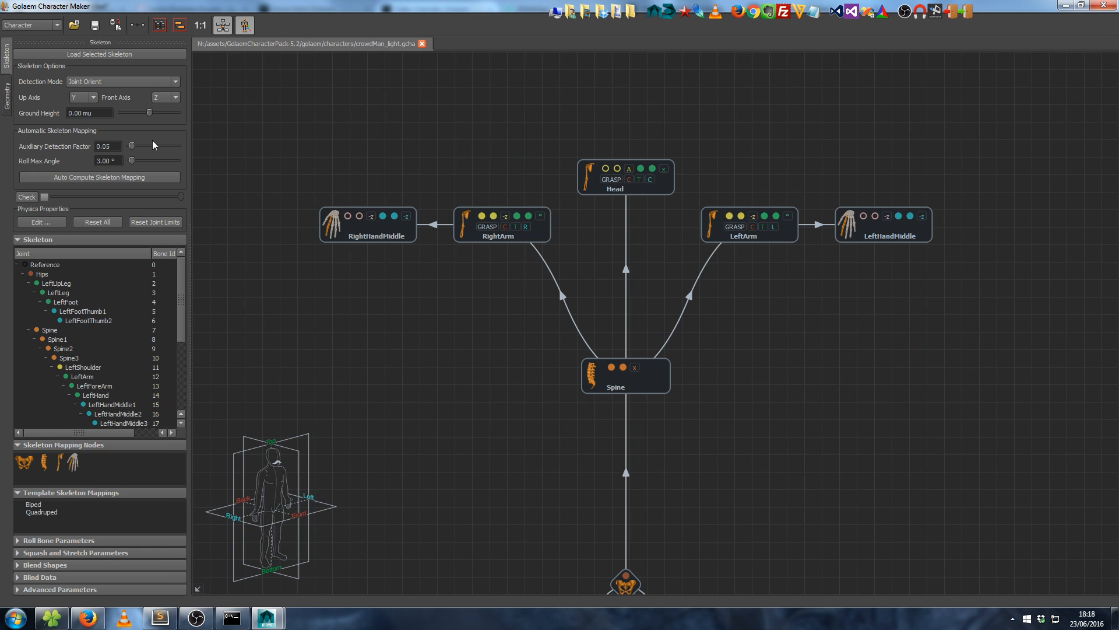
# - Show the character's geometry assets, widen the rendering types list, and examine the T-shirt and sweatshirt weights under CrowdManLight's Undercoat
pyautogui.click(7, 99)
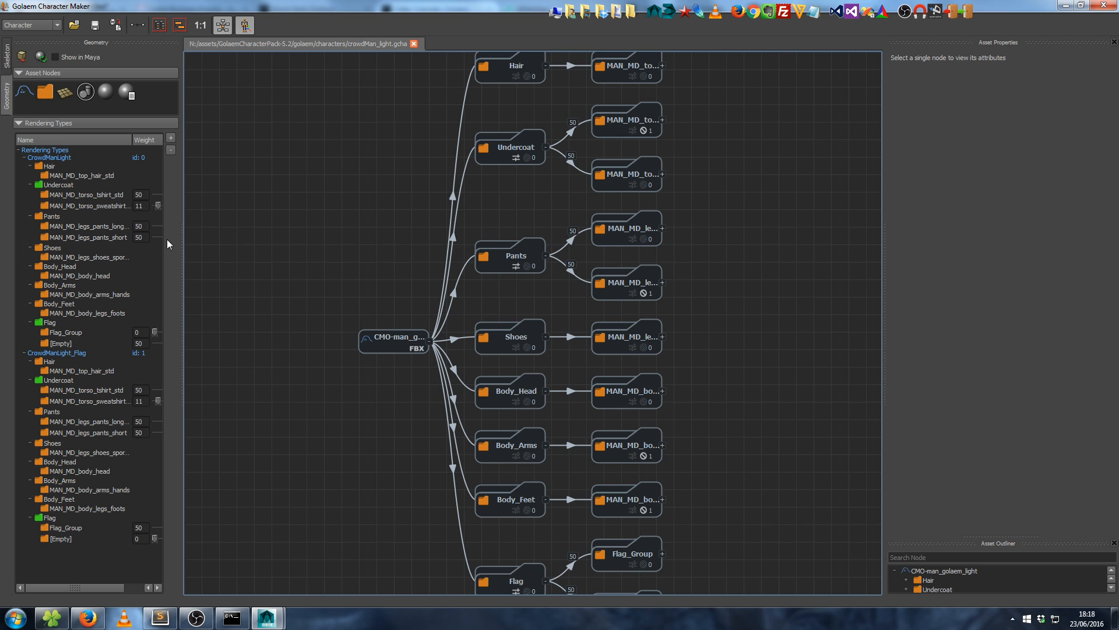
pyautogui.moveTo(183, 246); pyautogui.dragTo(288, 233)
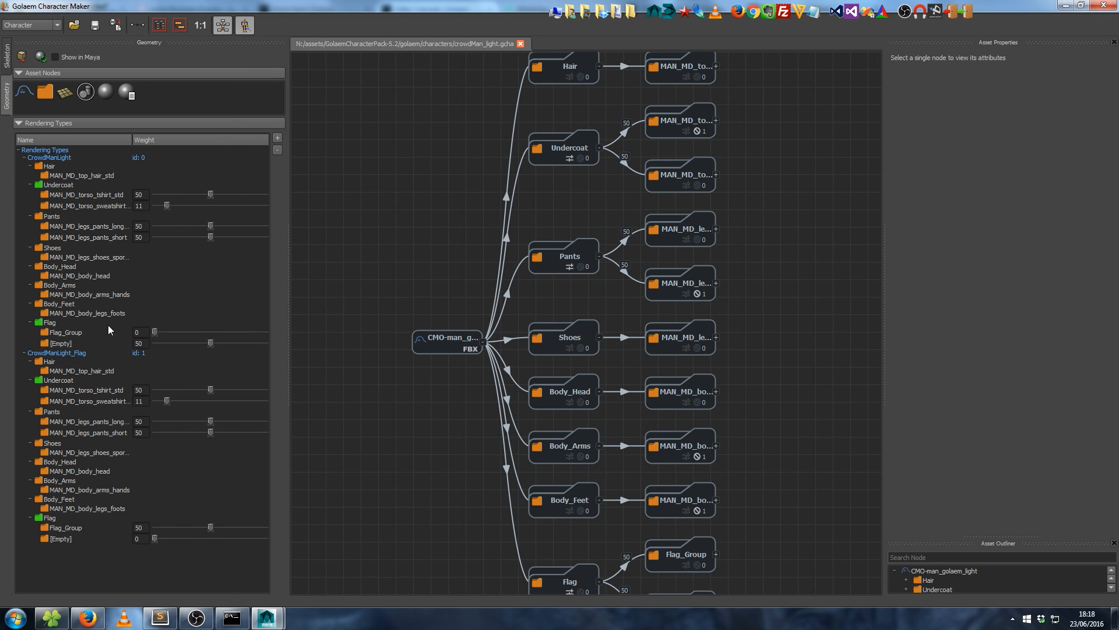
pyautogui.click(61, 184)
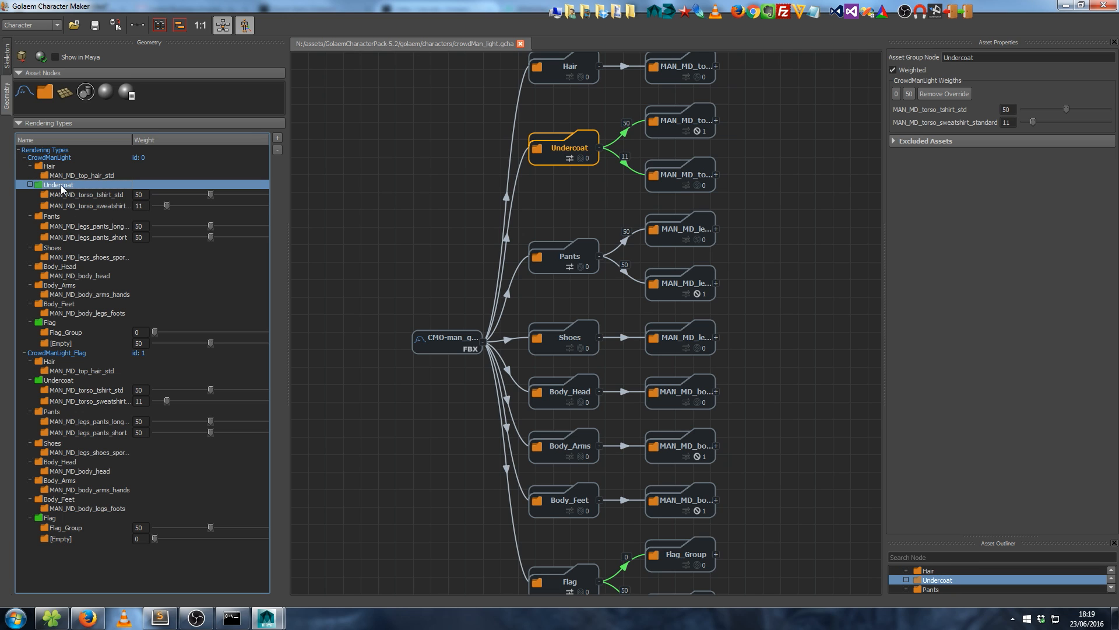
pyautogui.click(103, 193)
pyautogui.click(107, 206)
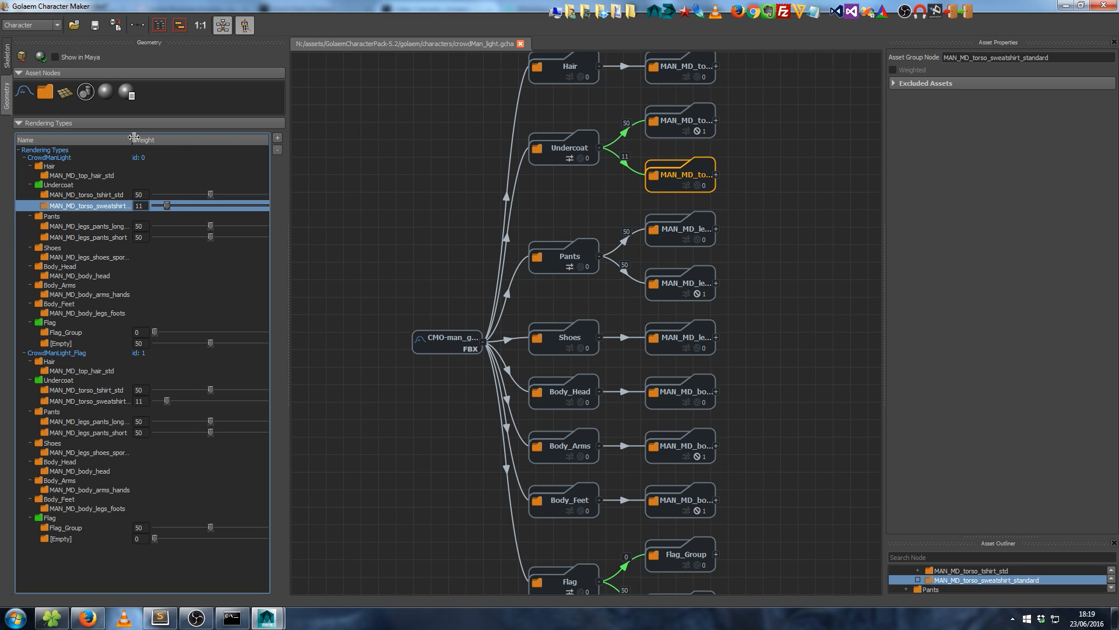
pyautogui.moveTo(131, 137); pyautogui.dragTo(139, 136)
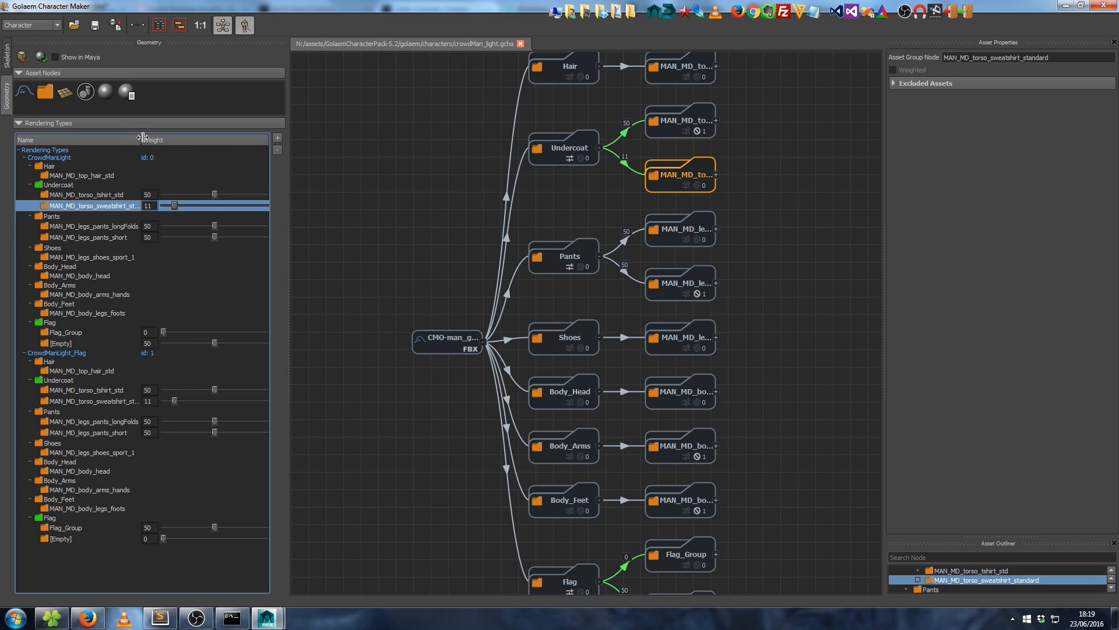
pyautogui.doubleClick(146, 205)
pyautogui.click(153, 196)
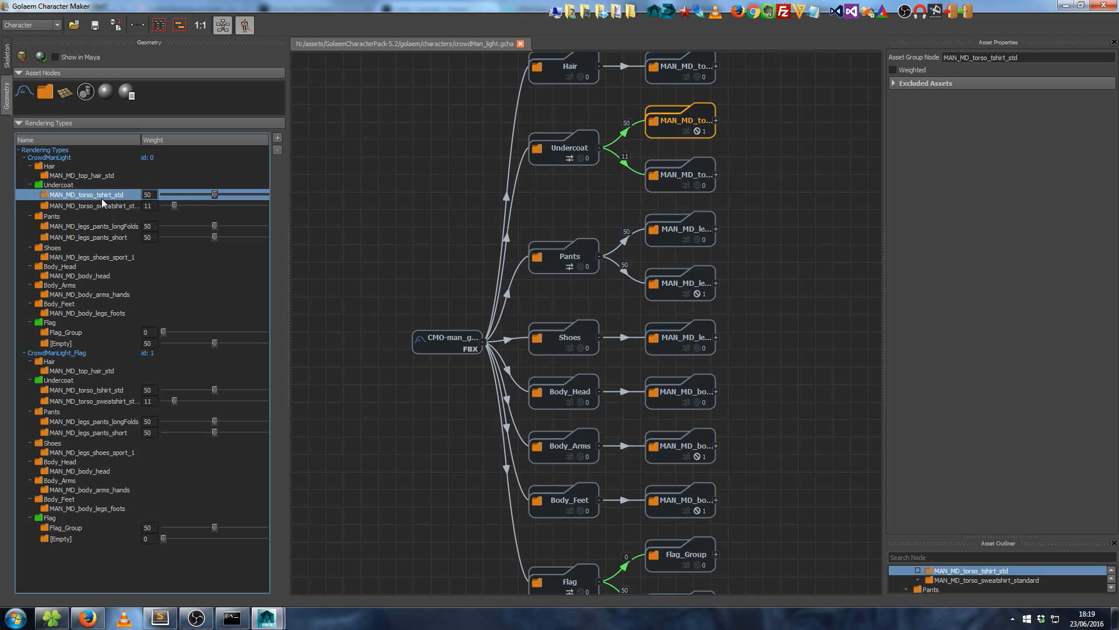
# - Examine the long and short pants assets and their weights in the CrowdManLight rendering type
pyautogui.click(119, 206)
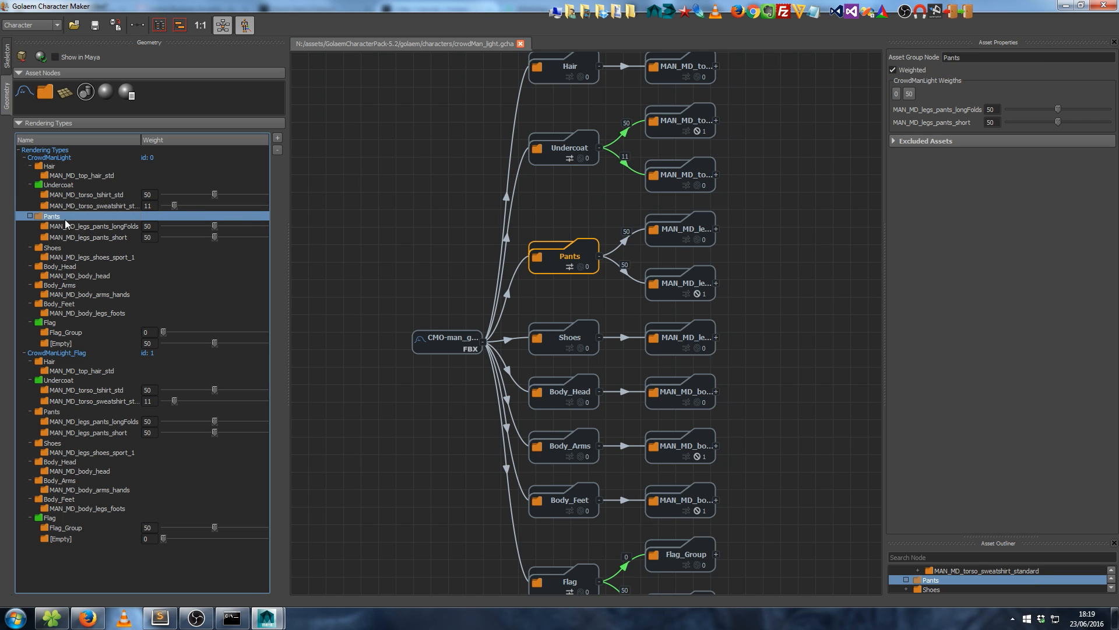
pyautogui.click(106, 226)
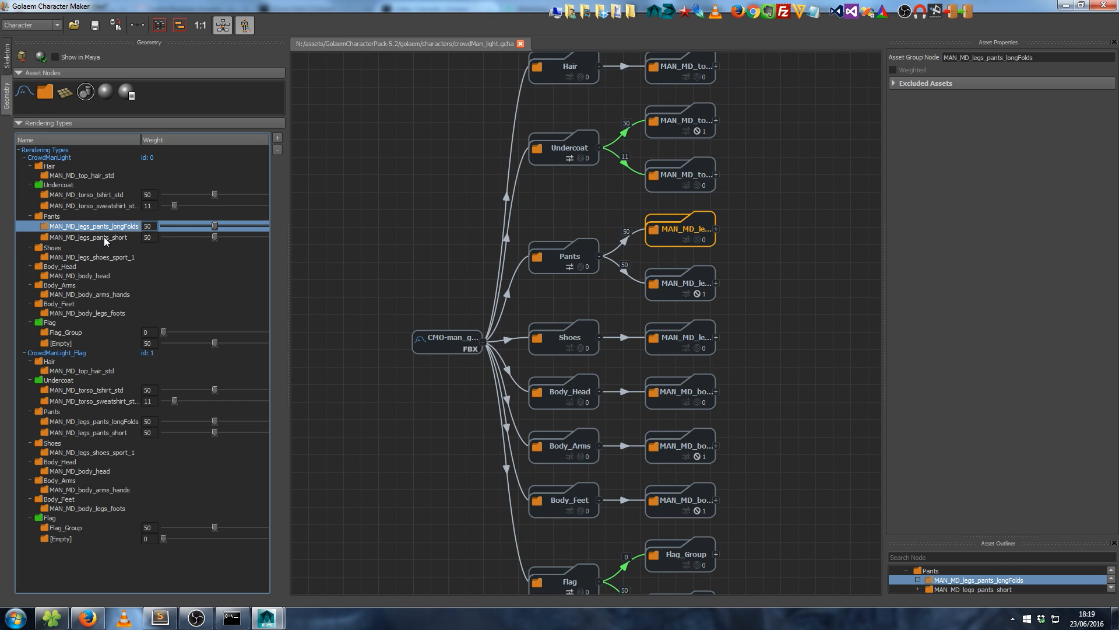
pyautogui.click(103, 236)
pyautogui.click(201, 226)
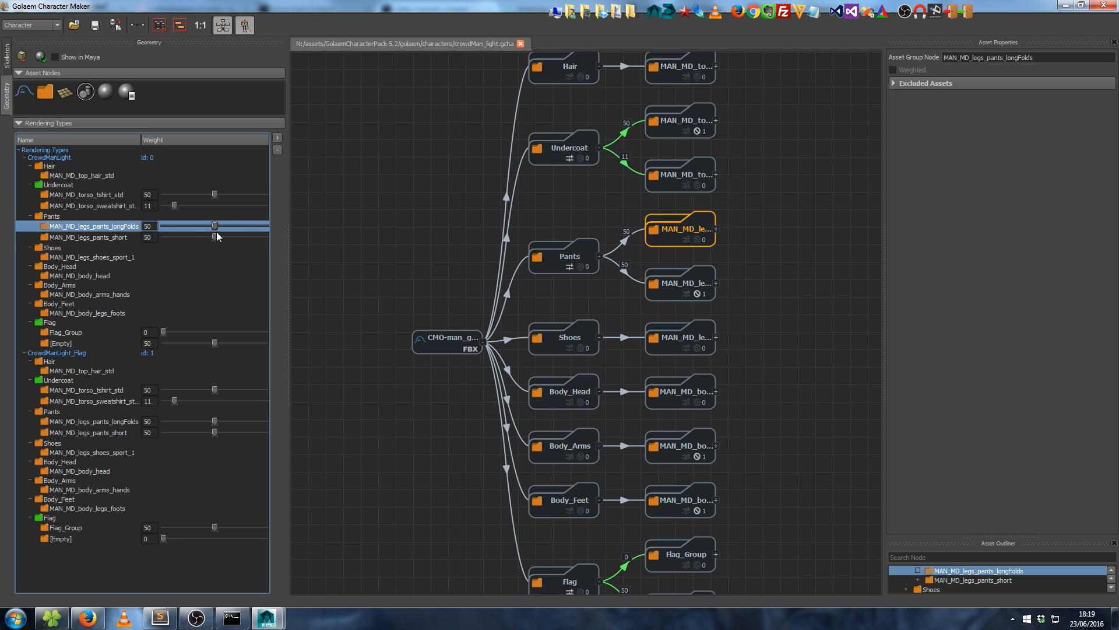
# - Set the Undercoat sweatshirt's weight to 0 in the CrowdManLight rendering type, save the character file, and minimize the Character Maker
pyautogui.click(102, 206)
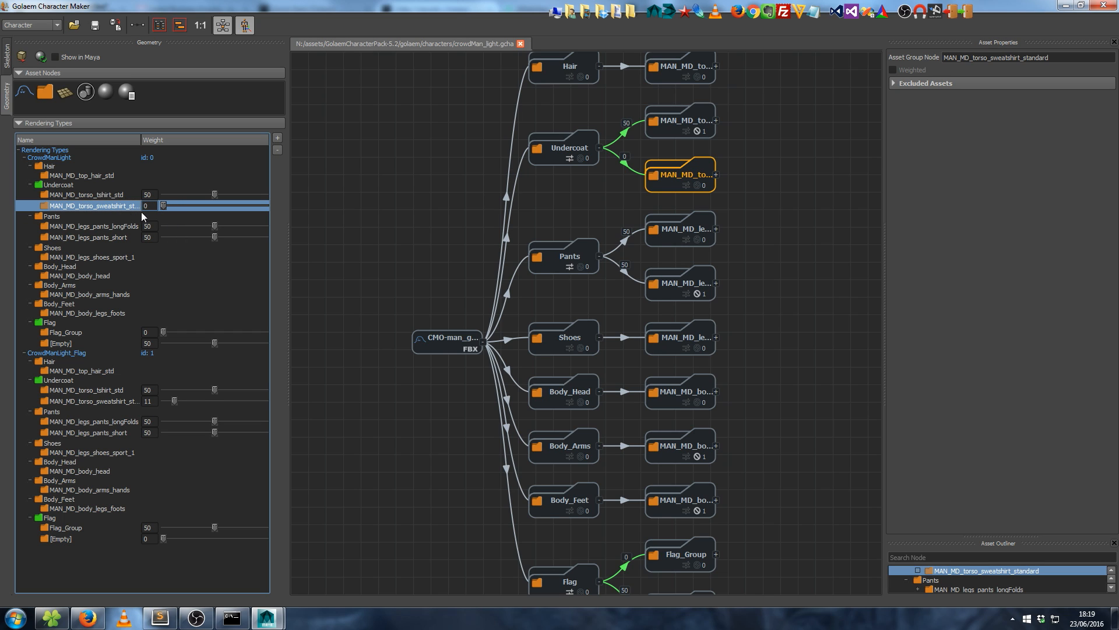
pyautogui.click(96, 26)
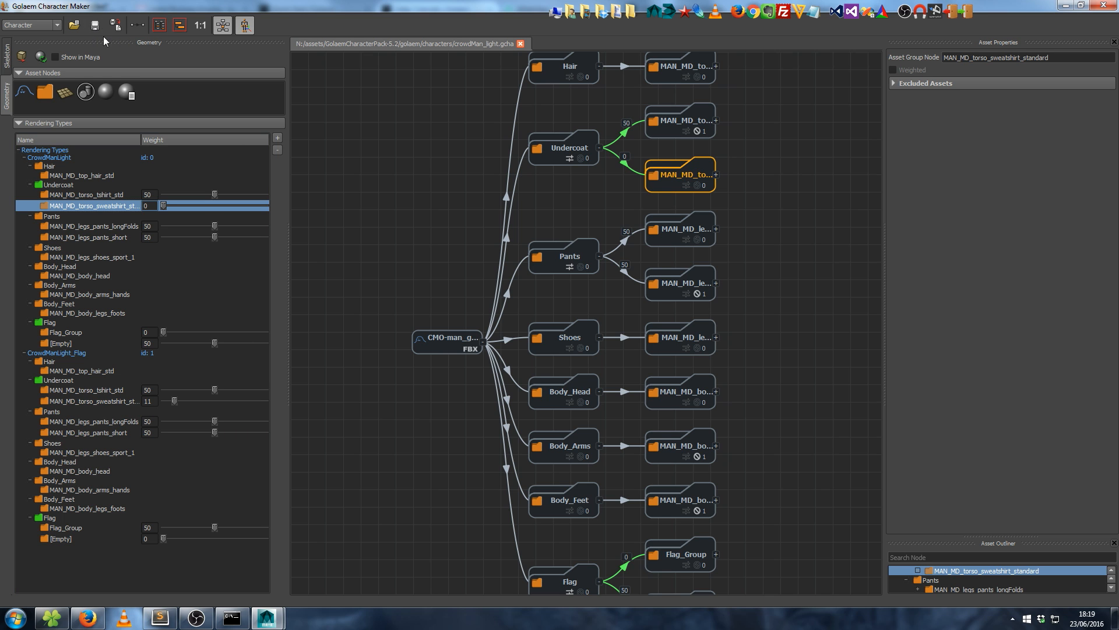
pyautogui.click(1066, 5)
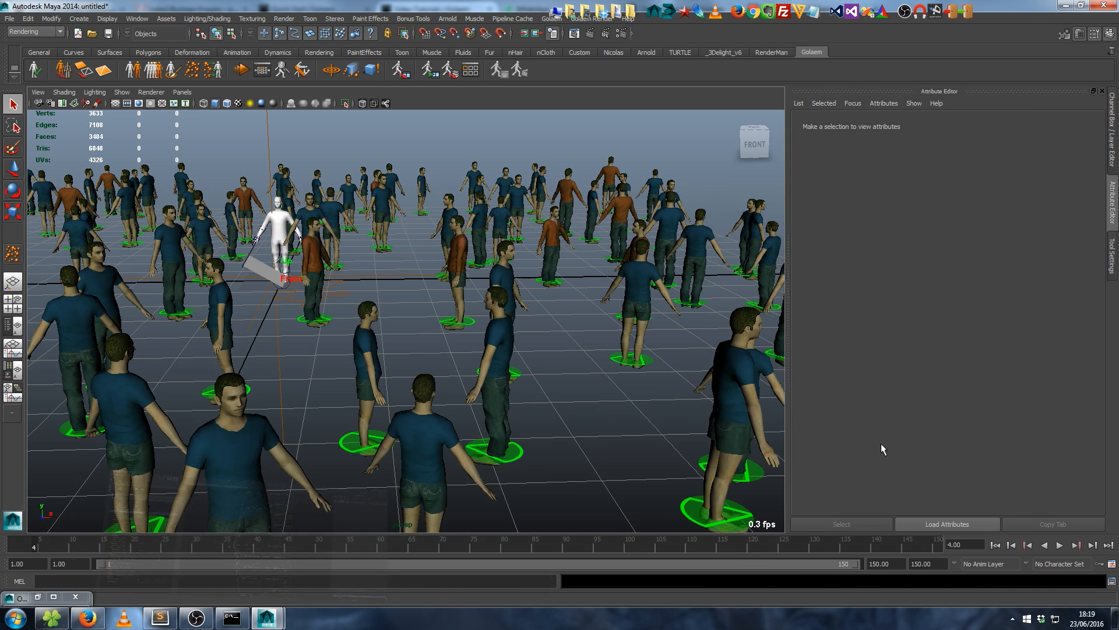
# - Rewind the simulation to frame 1 and advance it to frame 3
pyautogui.click(997, 546)
pyautogui.click(1091, 546)
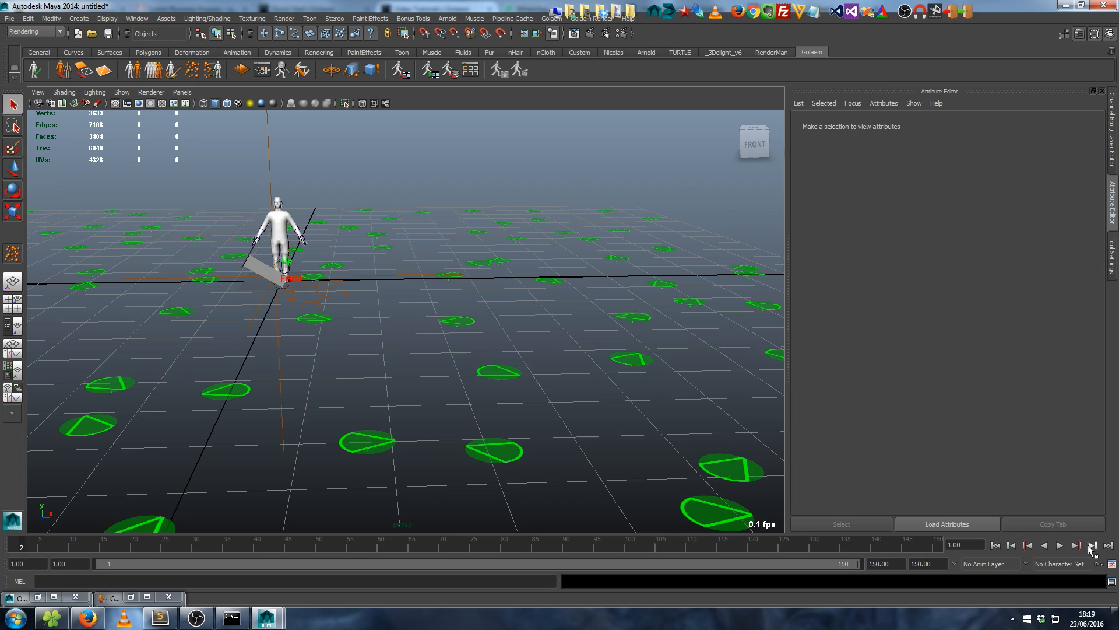
pyautogui.click(1091, 546)
# - Examine the clothing of the crowd entities up close and from different angles
pyautogui.keyDown('alt'); pyautogui.moveTo(575, 365); pyautogui.dragTo(543, 361); pyautogui.keyUp('alt')
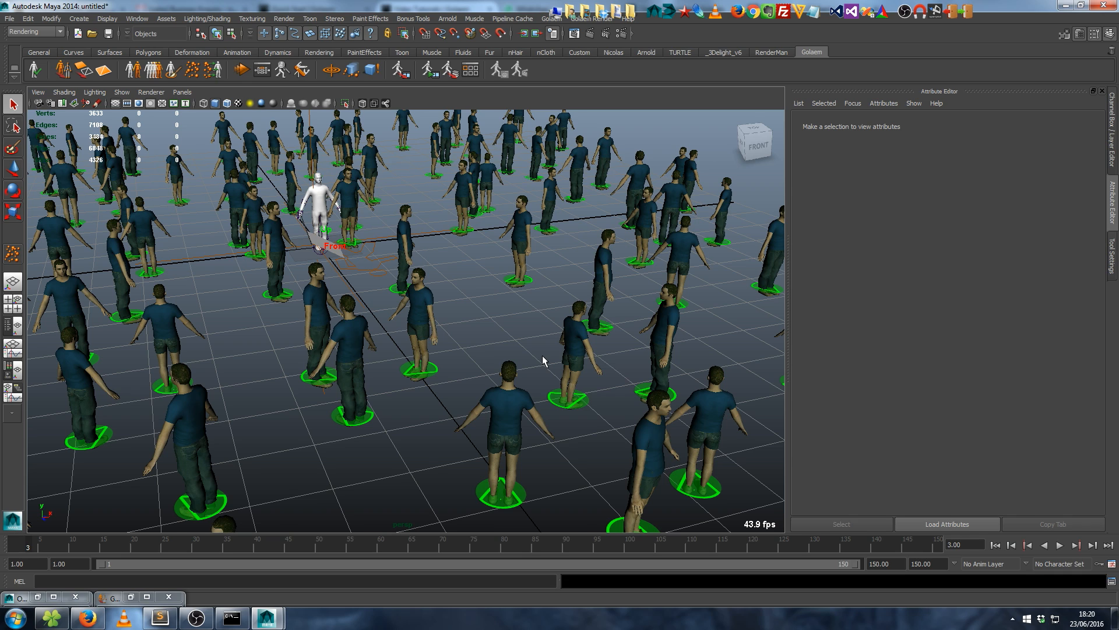
pyautogui.keyDown('alt'); pyautogui.moveTo(508, 322); pyautogui.dragTo(499, 312); pyautogui.keyUp('alt')
pyautogui.scroll(5, 493, 299)
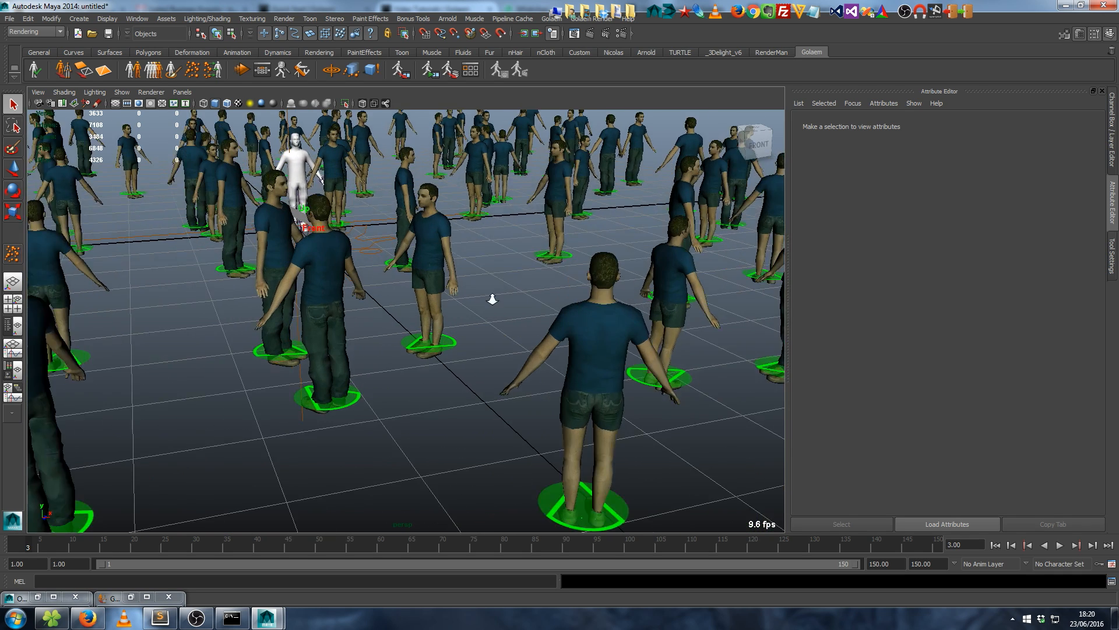
pyautogui.keyDown('alt'); pyautogui.moveTo(491, 295); pyautogui.dragTo(516, 325, button='middle'); pyautogui.keyUp('alt')
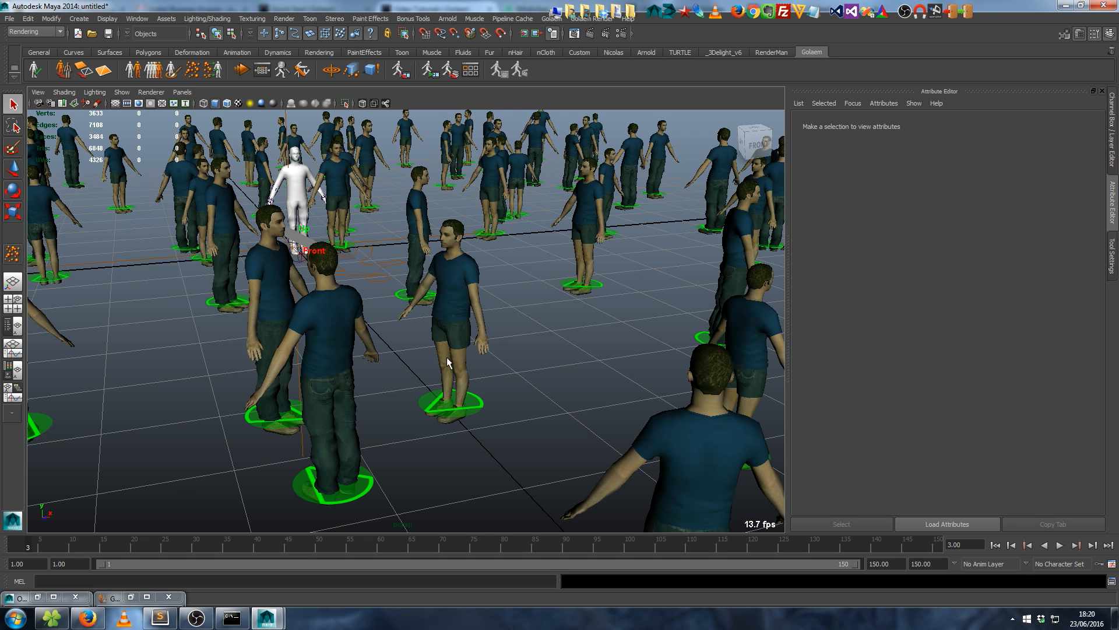
pyautogui.keyDown('alt'); pyautogui.moveTo(705, 333); pyautogui.dragTo(550, 239); pyautogui.keyUp('alt')
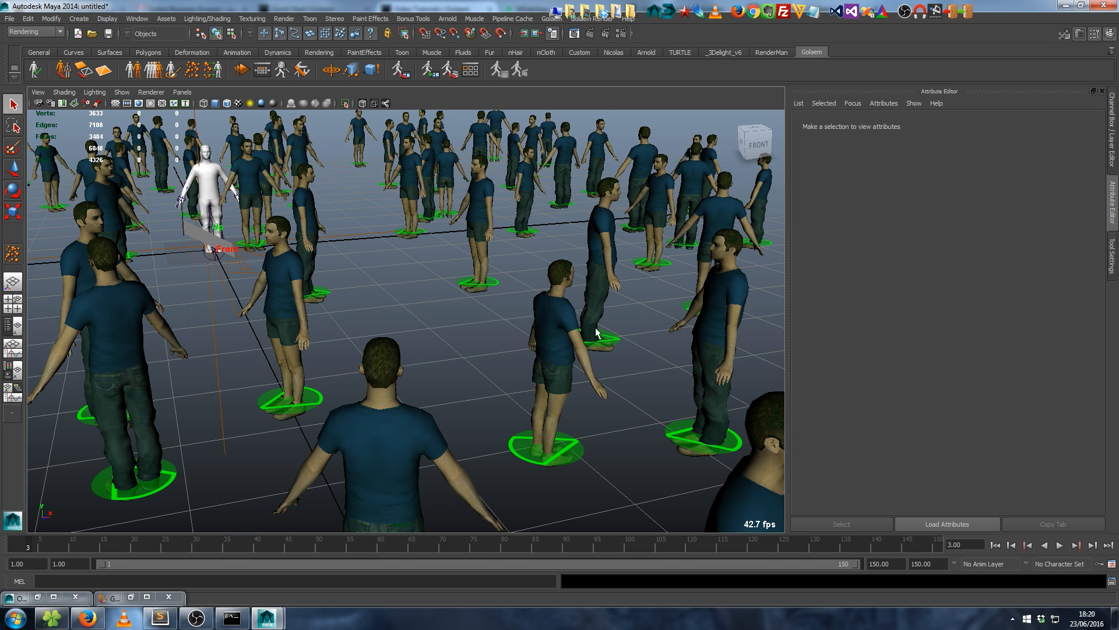
pyautogui.keyDown('alt'); pyautogui.moveTo(606, 439); pyautogui.dragTo(473, 293); pyautogui.keyUp('alt')
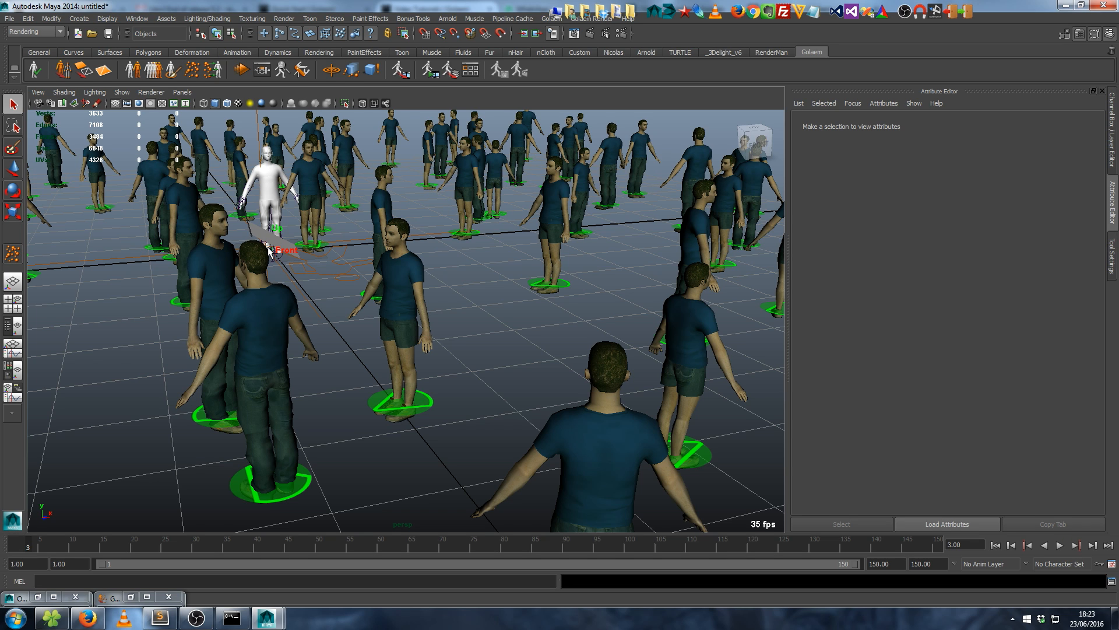
# - Set the renderer to Arnold and add an Arnold skydome light to the scene
pyautogui.click(284, 18)
pyautogui.moveTo(322, 175)
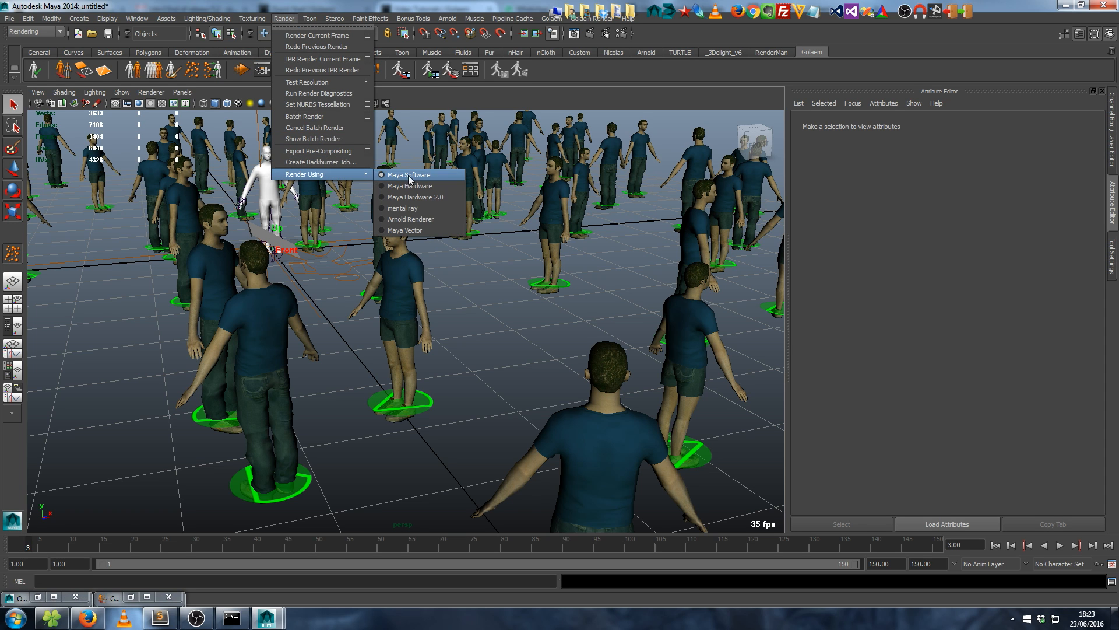
pyautogui.click(401, 219)
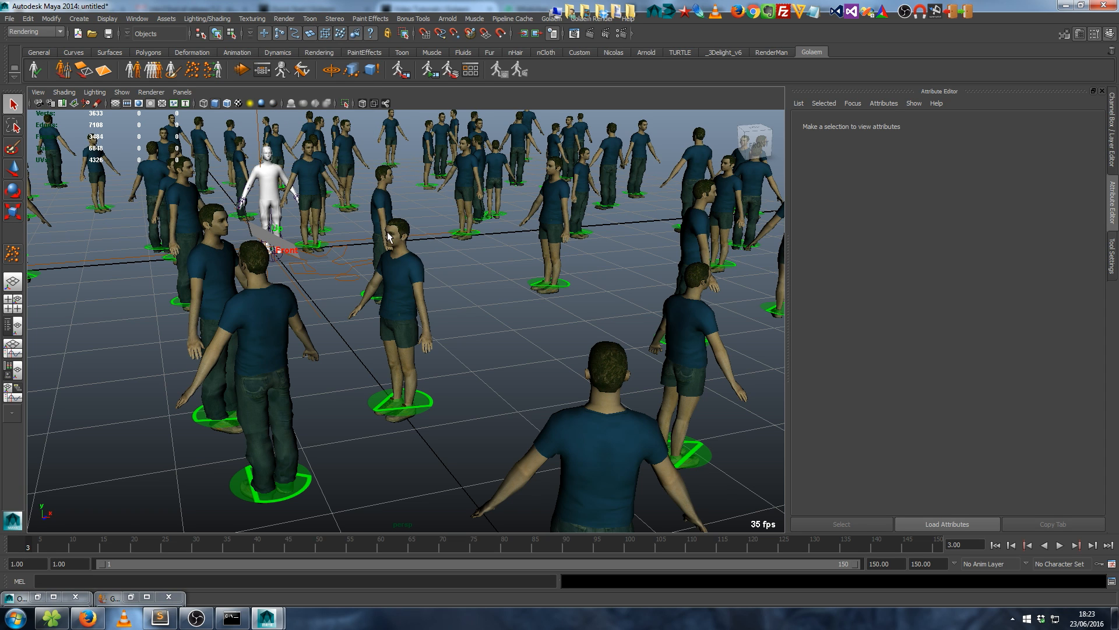
pyautogui.click(447, 18)
pyautogui.moveTo(464, 59)
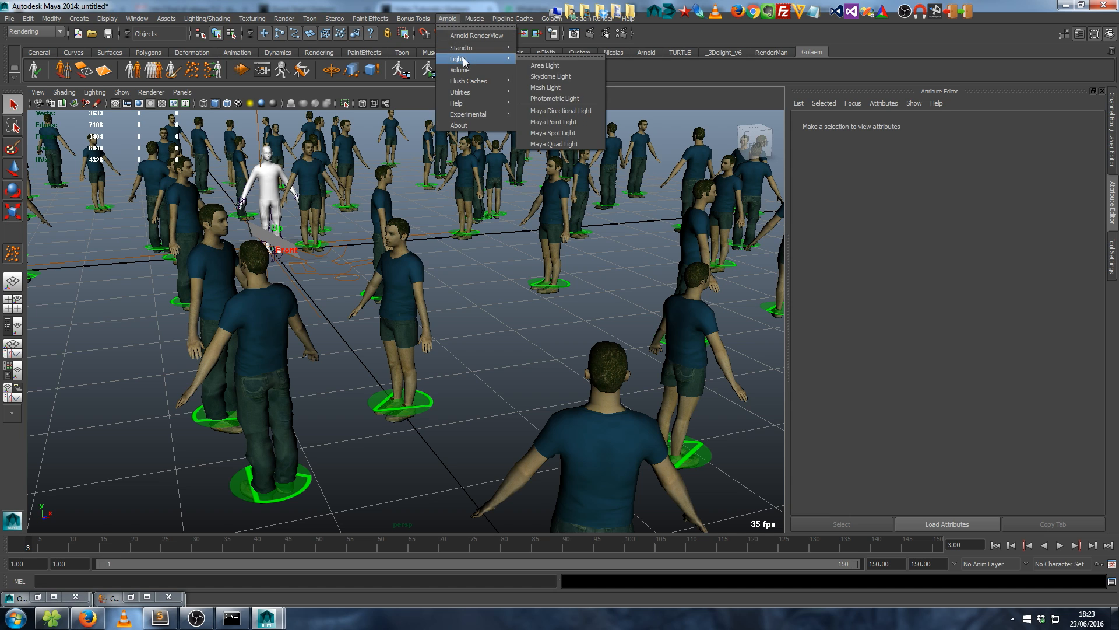
pyautogui.click(563, 77)
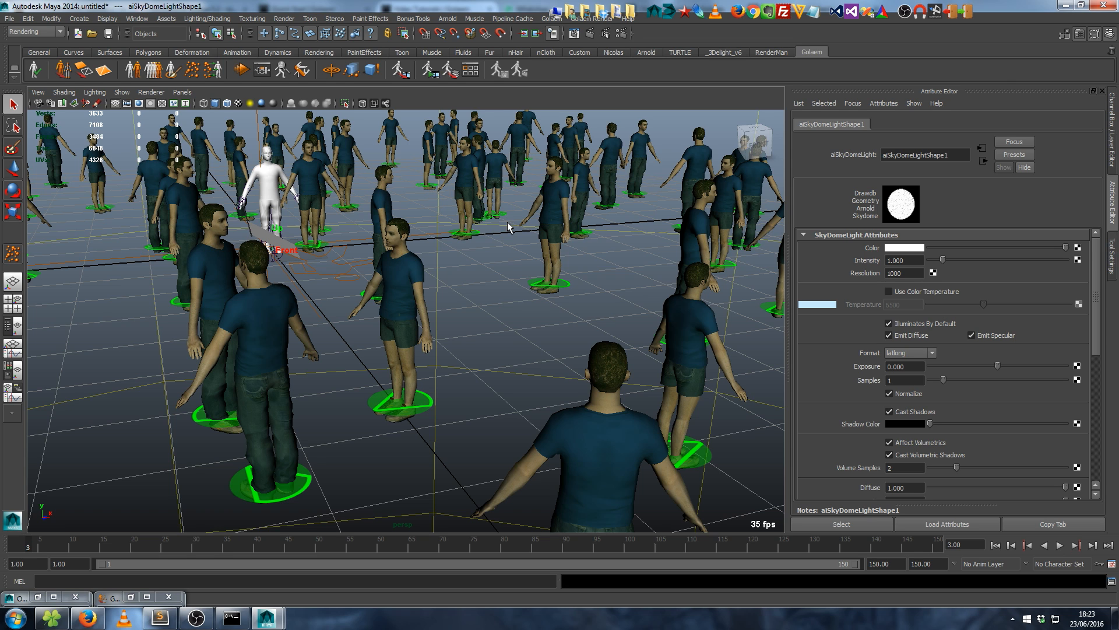
# - Export the crowdField1 simulation cache under the name quickStart with the Golaem Simulation Exporter, and close the exporter
pyautogui.click(406, 73)
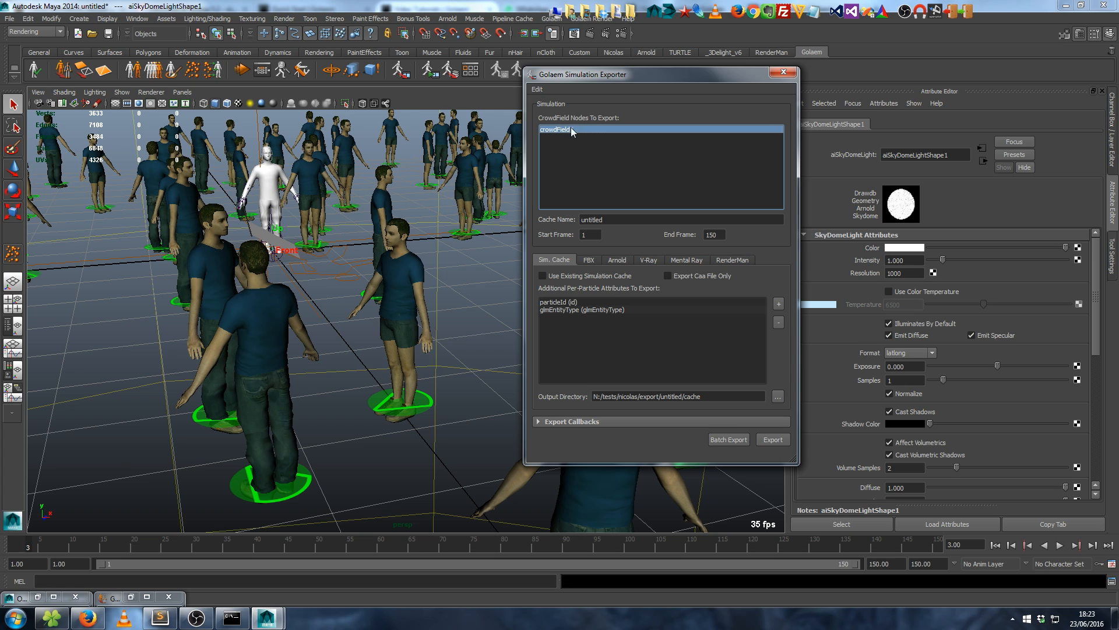
pyautogui.doubleClick(614, 217)
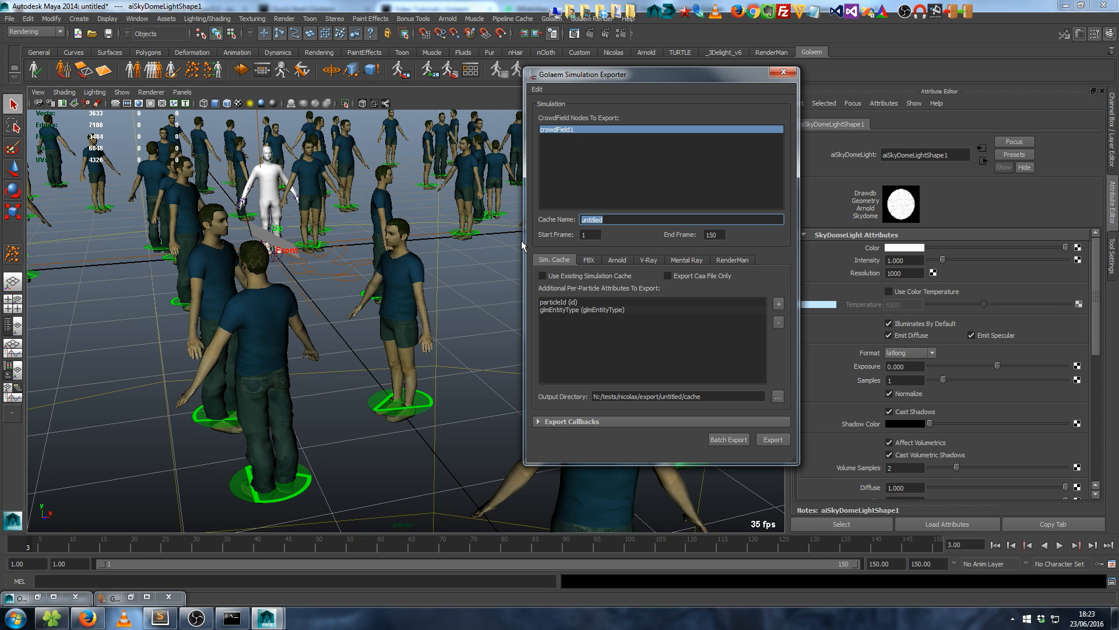
pyautogui.write('quickStart')
pyautogui.press('Tab')
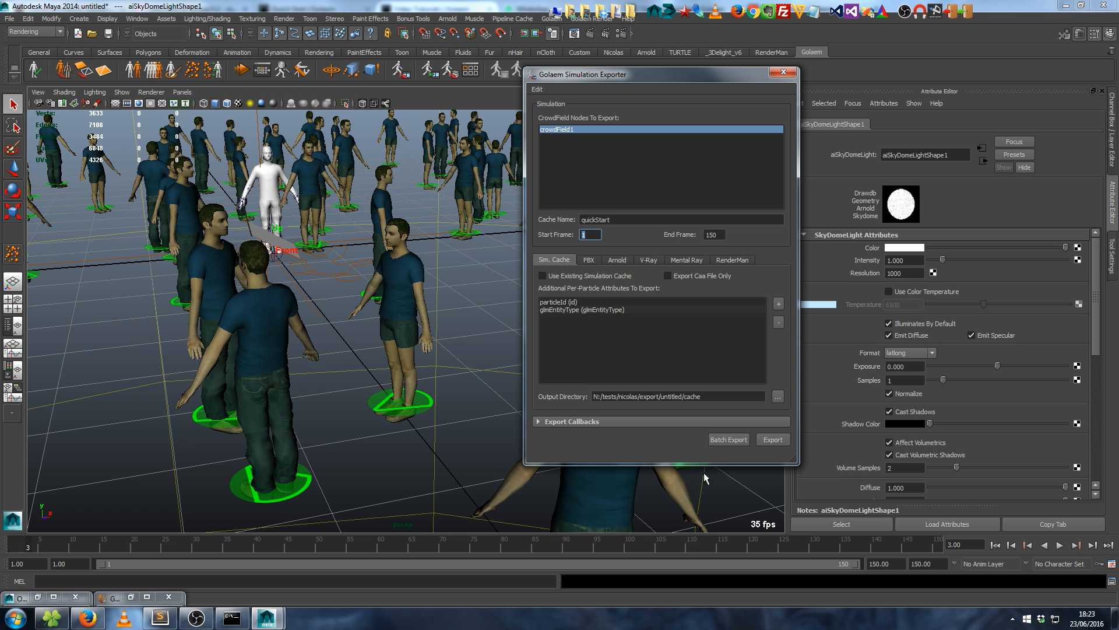
pyautogui.click(774, 440)
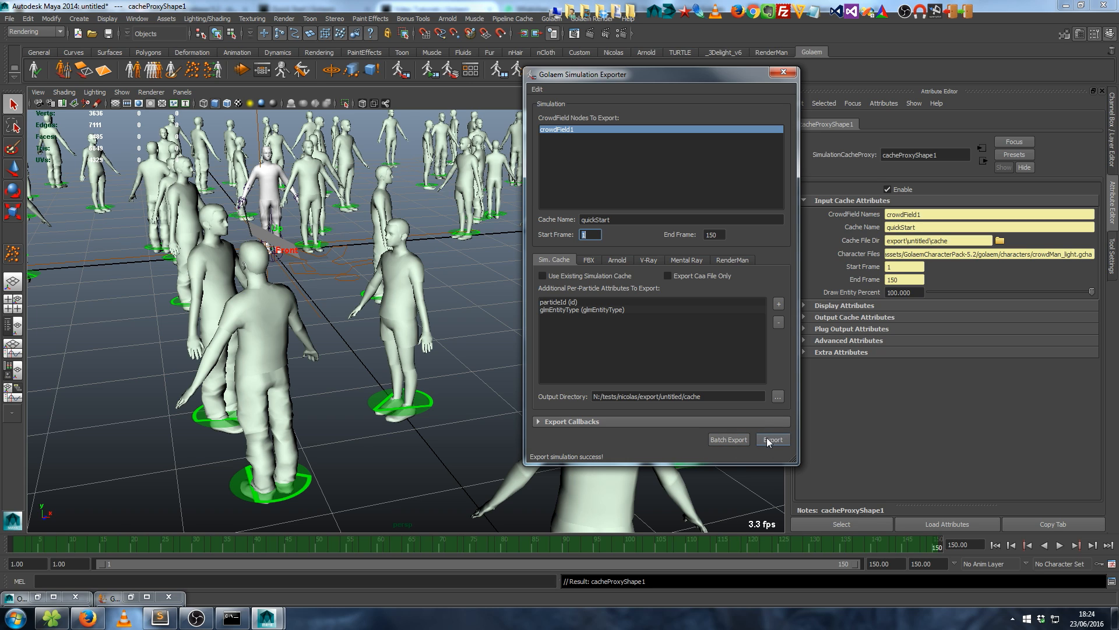
pyautogui.click(783, 73)
# - Show the cached crowd with textures and scrub the cached simulation back and forth, stopping at frame 71
pyautogui.press('6')
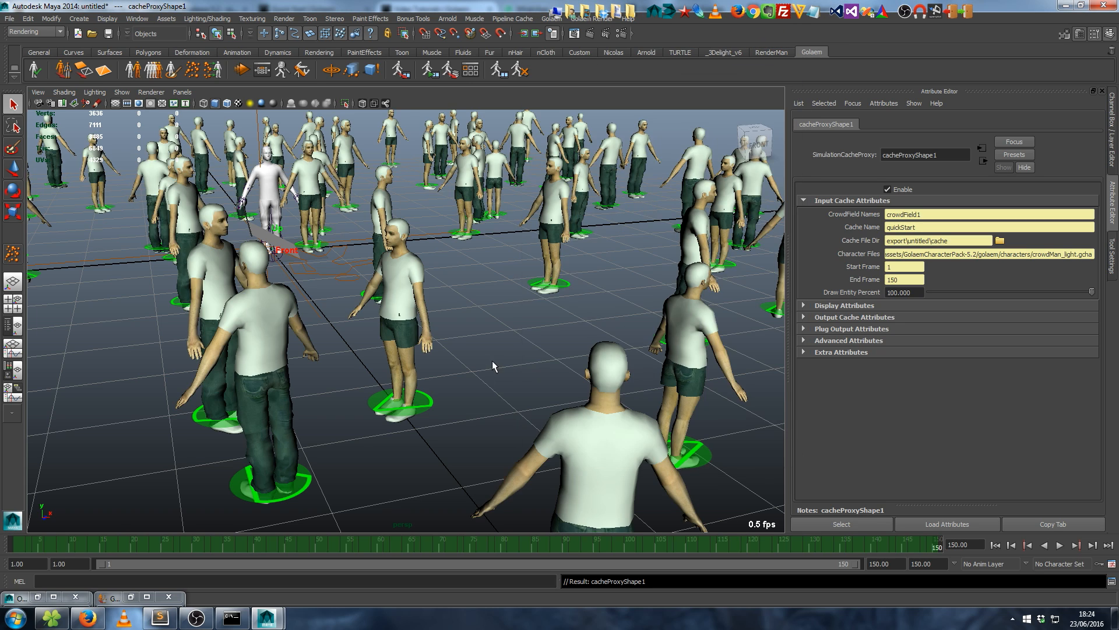
pyautogui.keyDown('alt'); pyautogui.moveTo(492, 361); pyautogui.dragTo(511, 354); pyautogui.keyUp('alt')
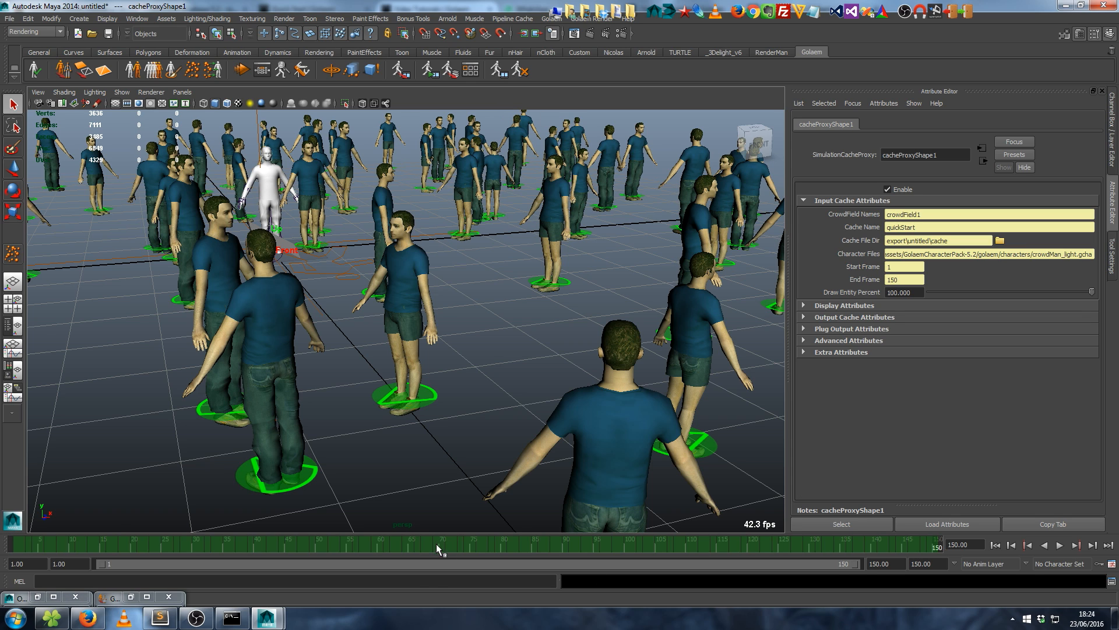
pyautogui.moveTo(398, 543)
pyautogui.mouseDown()
pyautogui.moveTo(636, 541)
pyautogui.moveTo(197, 545)
pyautogui.moveTo(818, 545)
pyautogui.moveTo(126, 545)
pyautogui.moveTo(802, 545)
pyautogui.moveTo(208, 549)
pyautogui.mouseUp()
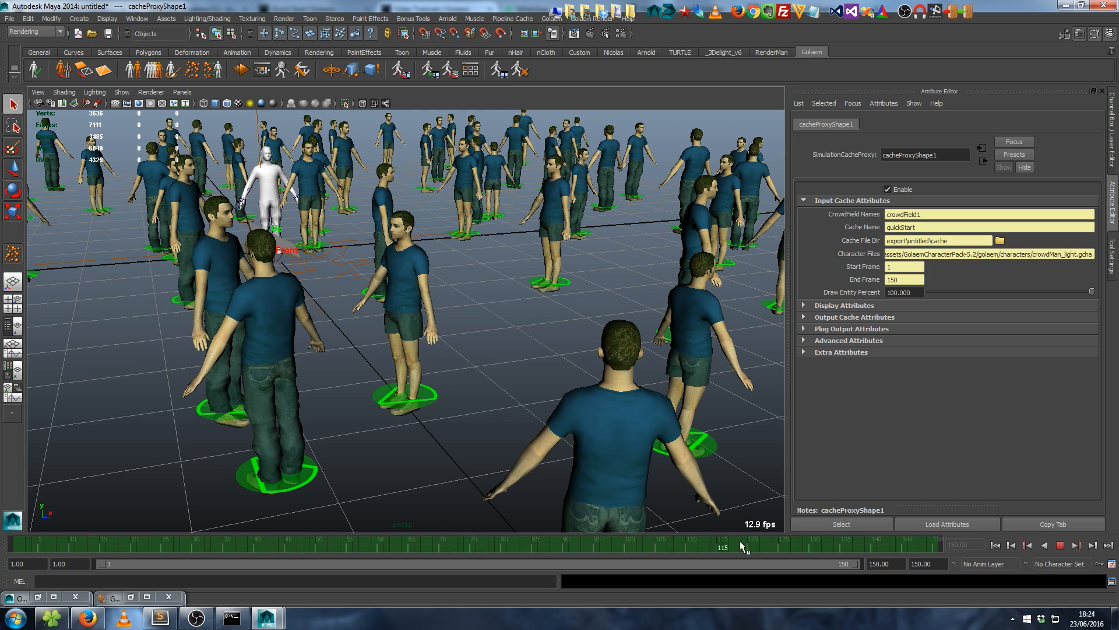
pyautogui.moveTo(219, 550); pyautogui.dragTo(615, 552)
pyautogui.moveTo(748, 548)
pyautogui.mouseDown()
pyautogui.moveTo(55, 546)
pyautogui.moveTo(449, 550)
pyautogui.moveTo(402, 560)
pyautogui.moveTo(435, 550)
pyautogui.mouseUp()
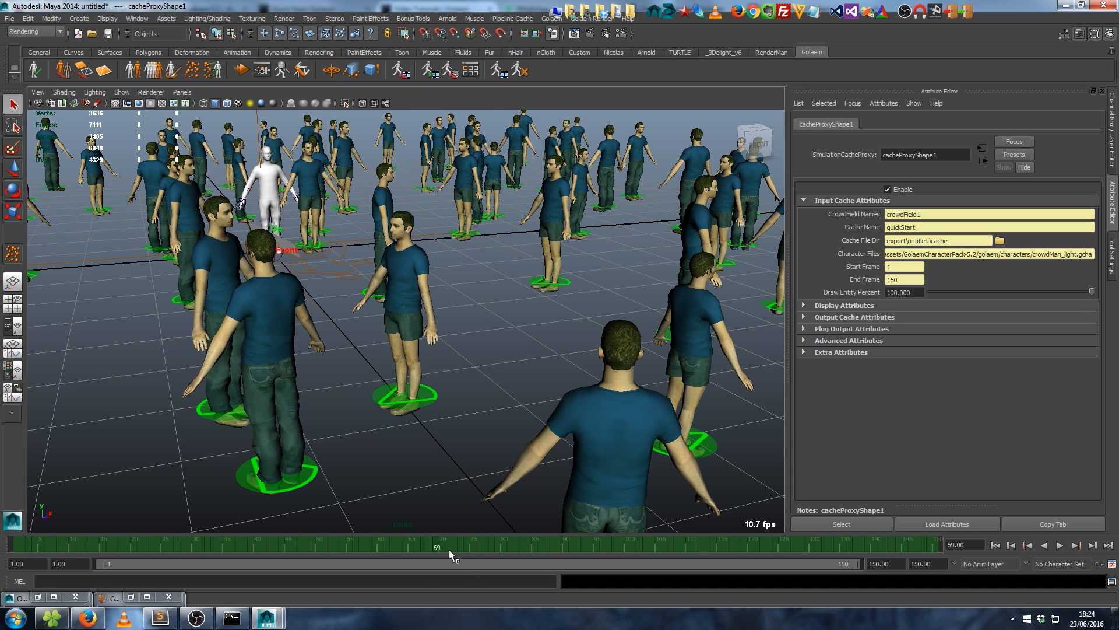
pyautogui.click(449, 551)
# - Switch to Simulation Mode, view one crowd entity in the Crowd Visual Feedback, and close the feedback window
pyautogui.click(498, 70)
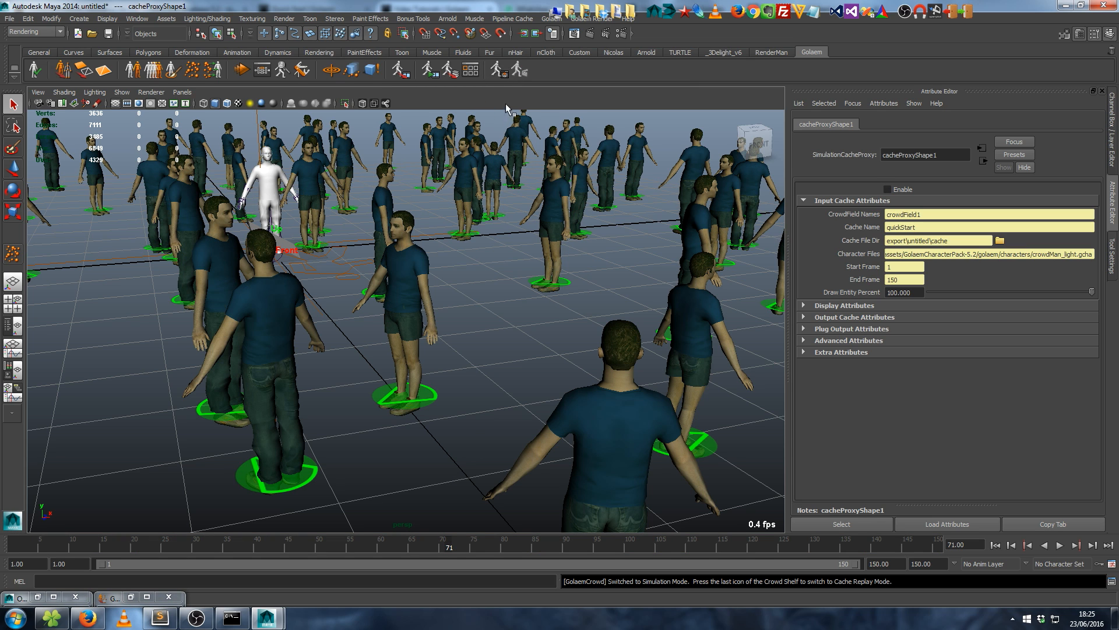
pyautogui.click(440, 329)
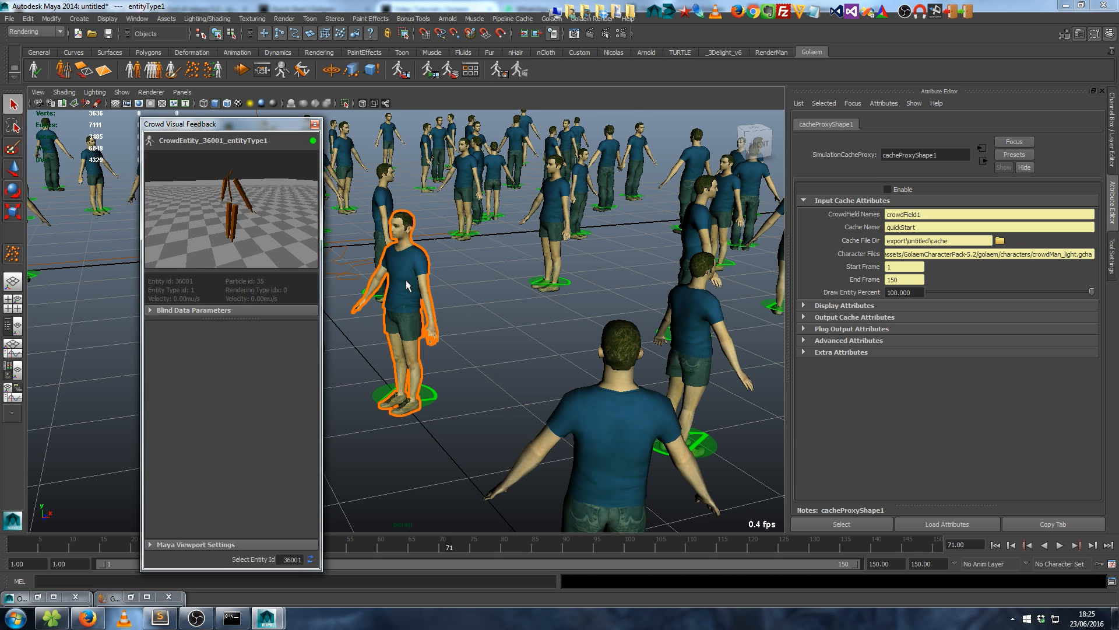
pyautogui.click(315, 124)
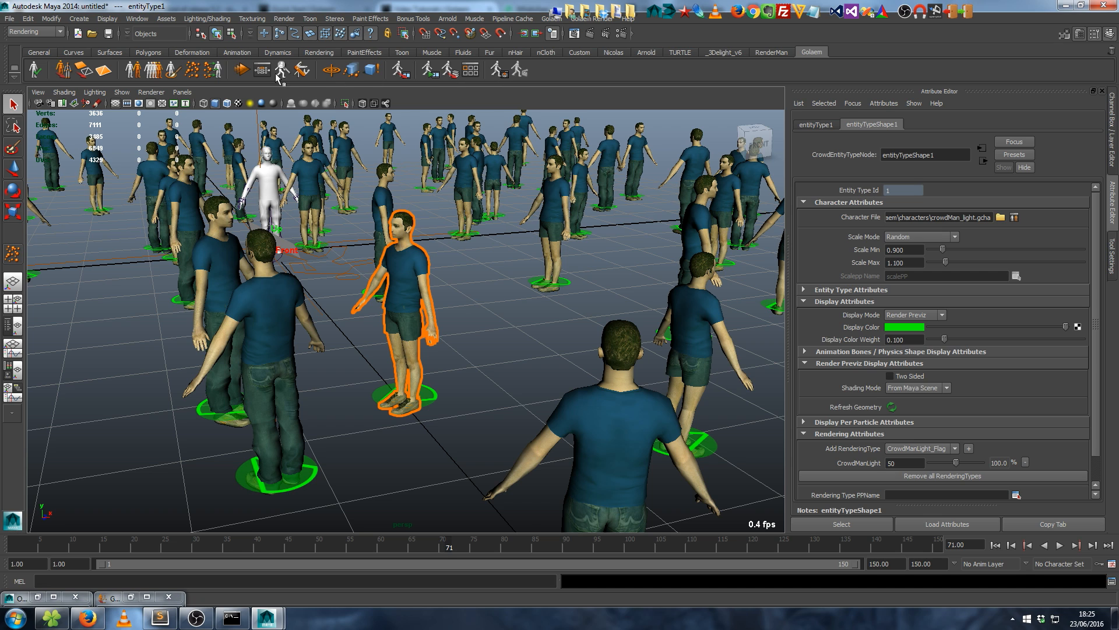
# - Switch back to Cache Replay Mode, play the cached simulation, and stop at frame 78
pyautogui.click(500, 72)
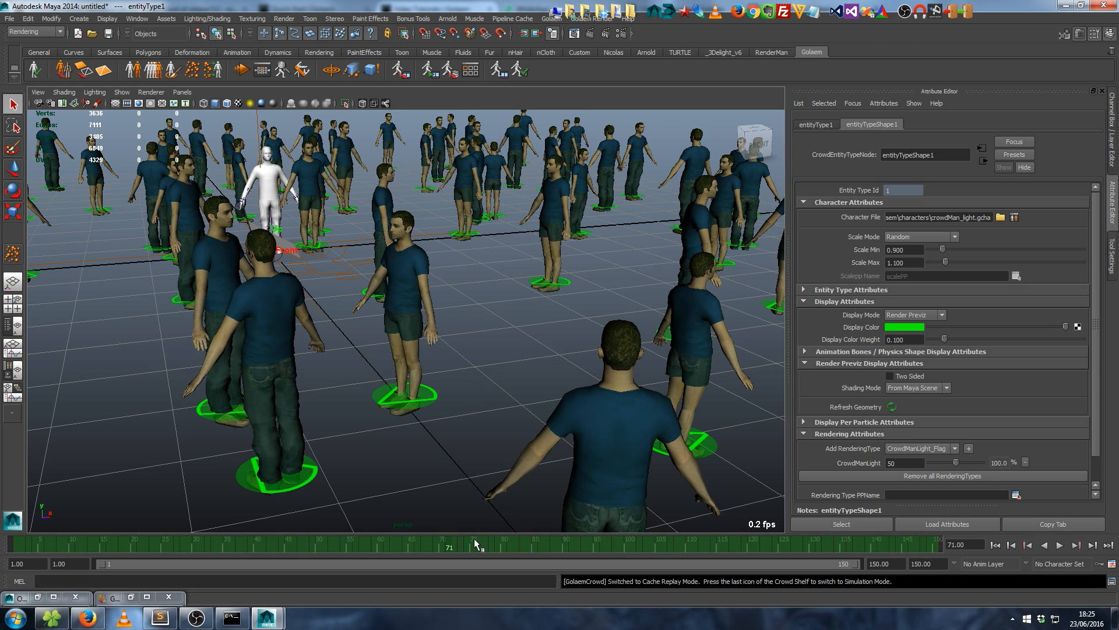
pyautogui.hotkey('alt', 'v')
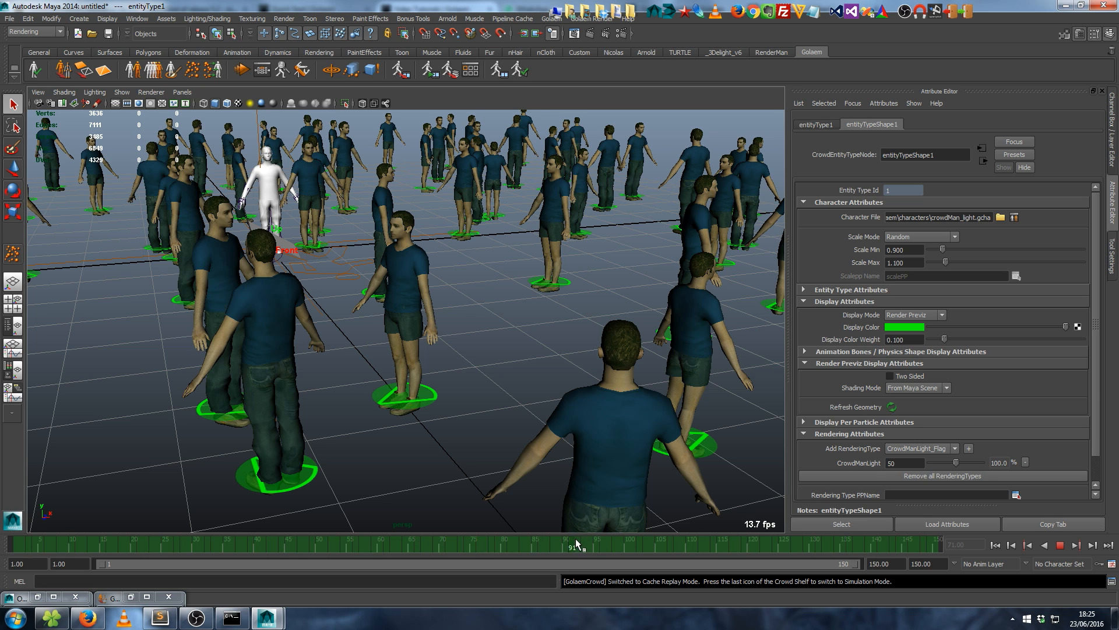
pyautogui.click(490, 545)
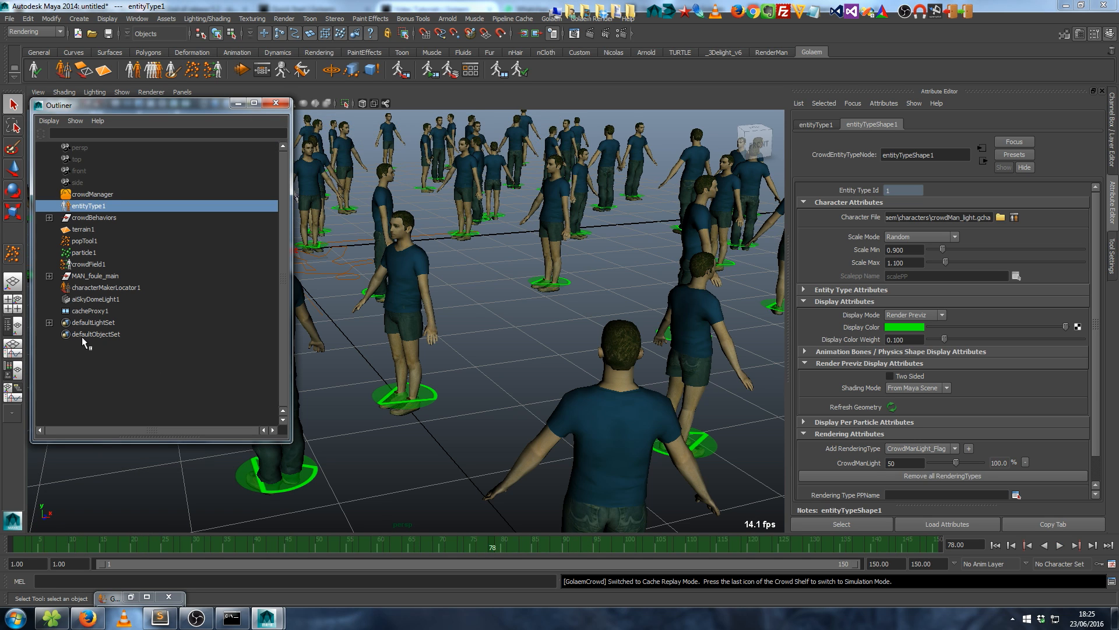
# - Examine the cache name, frame range and draw percentage in cacheProxy1's input cache attributes, and close the Outliner
pyautogui.click(70, 311)
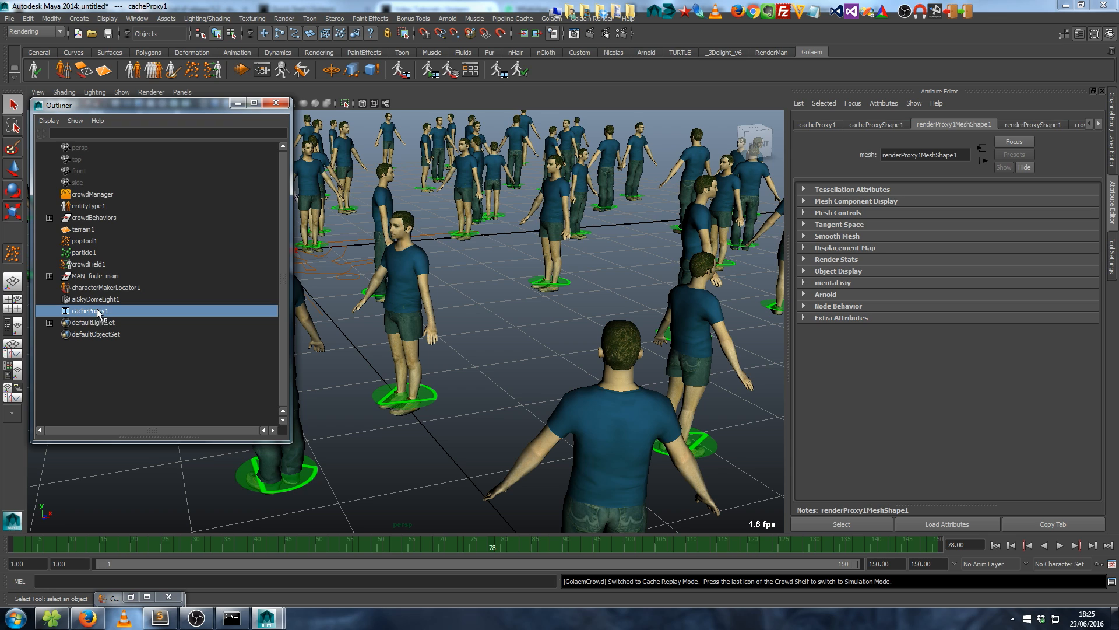
pyautogui.click(875, 124)
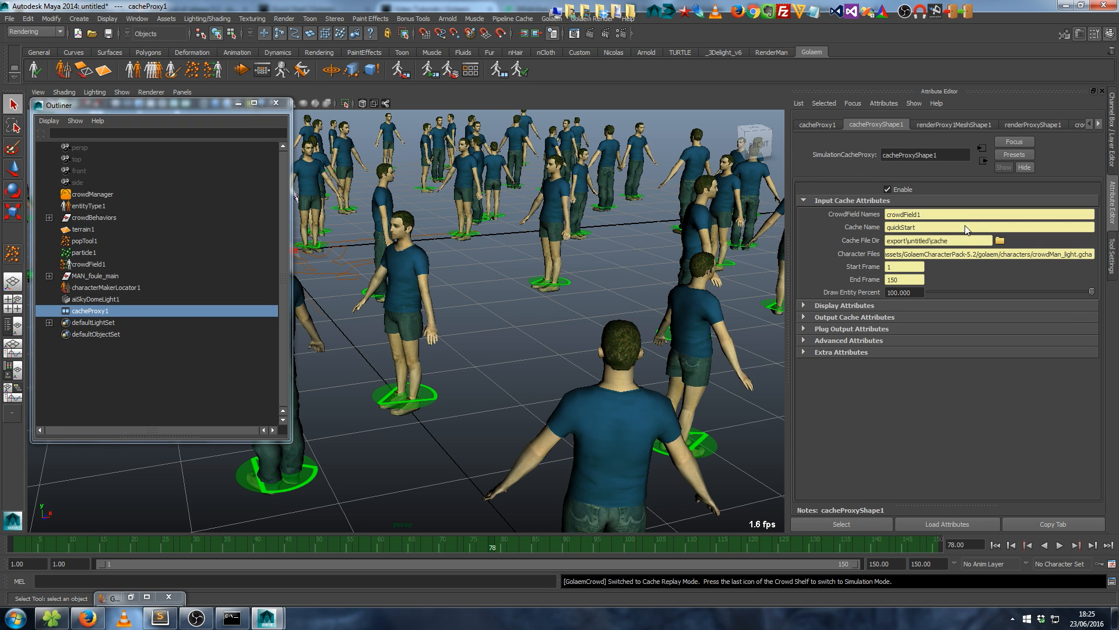
pyautogui.doubleClick(927, 228)
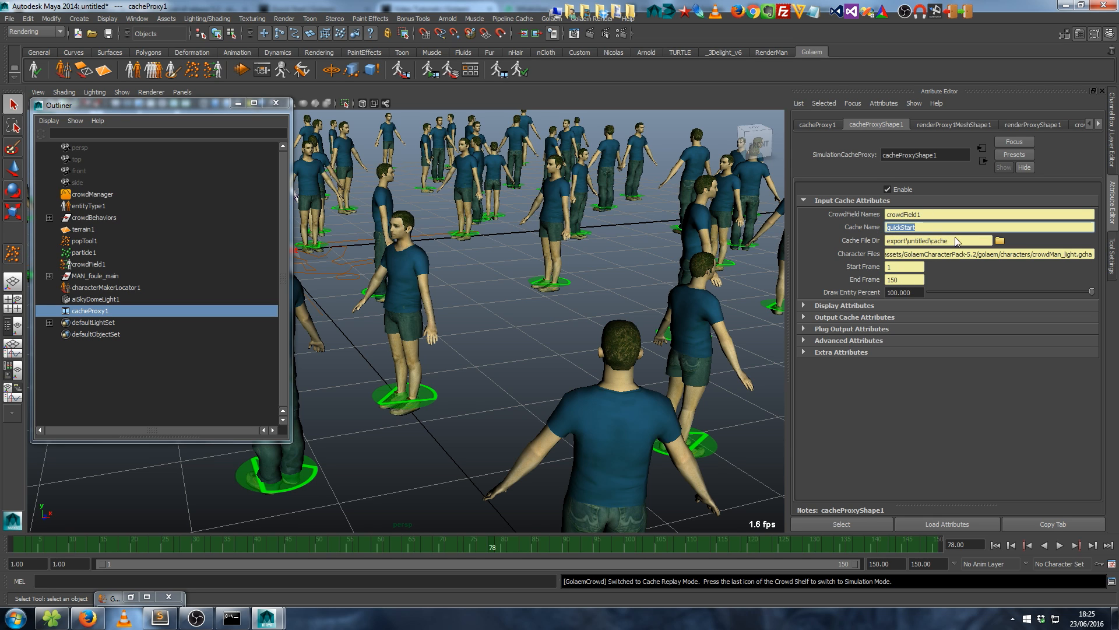
pyautogui.press('Tab')
pyautogui.moveTo(901, 268); pyautogui.dragTo(878, 282)
pyautogui.moveTo(1092, 292)
pyautogui.mouseDown()
pyautogui.moveTo(959, 295)
pyautogui.moveTo(1098, 304)
pyautogui.mouseUp()
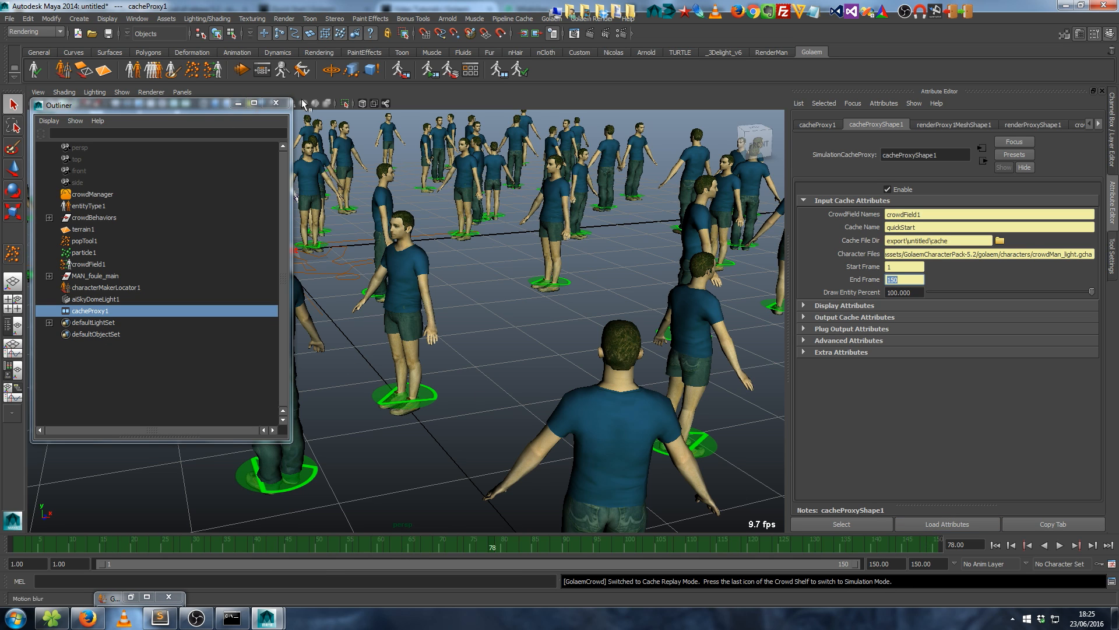
pyautogui.click(276, 103)
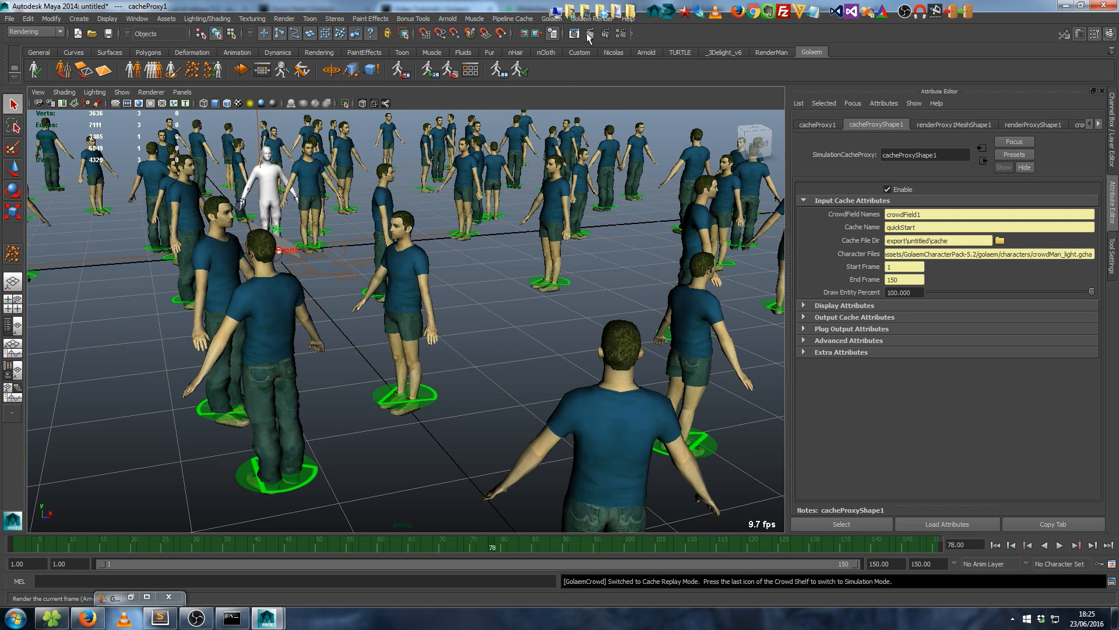
# - Render the current frame with Arnold, run the Golaem render settings check, and close the render
pyautogui.click(589, 33)
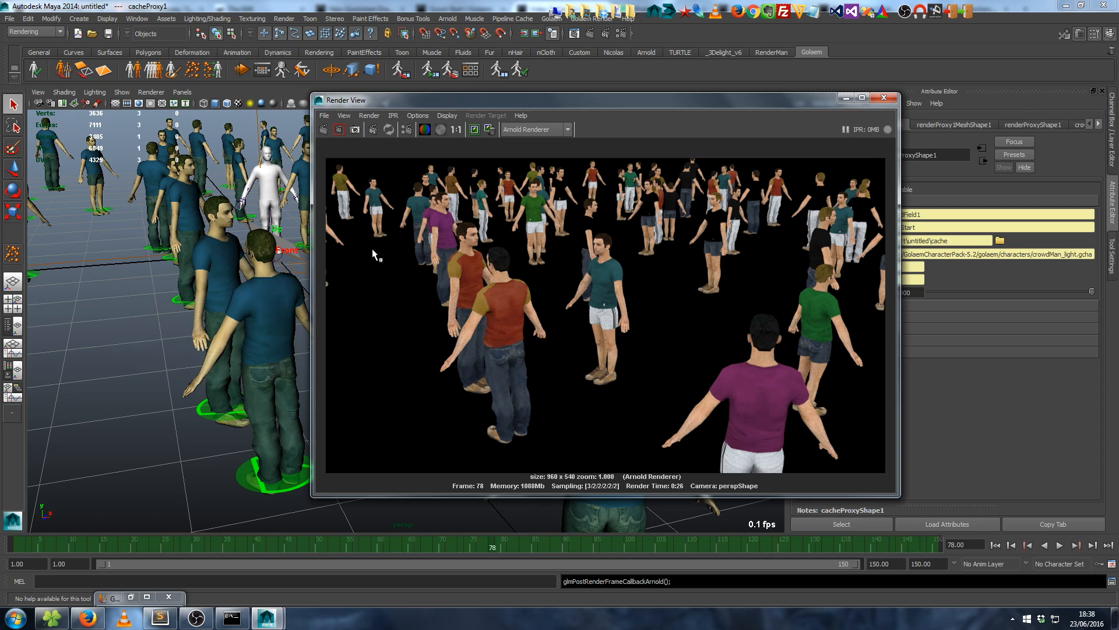
pyautogui.click(519, 72)
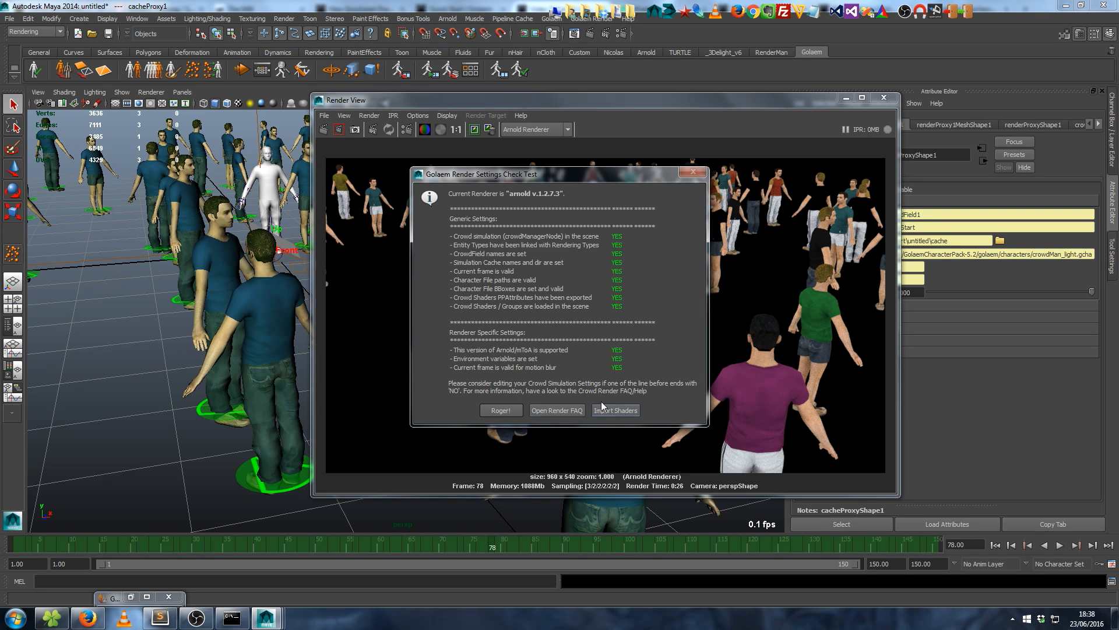
pyautogui.click(507, 410)
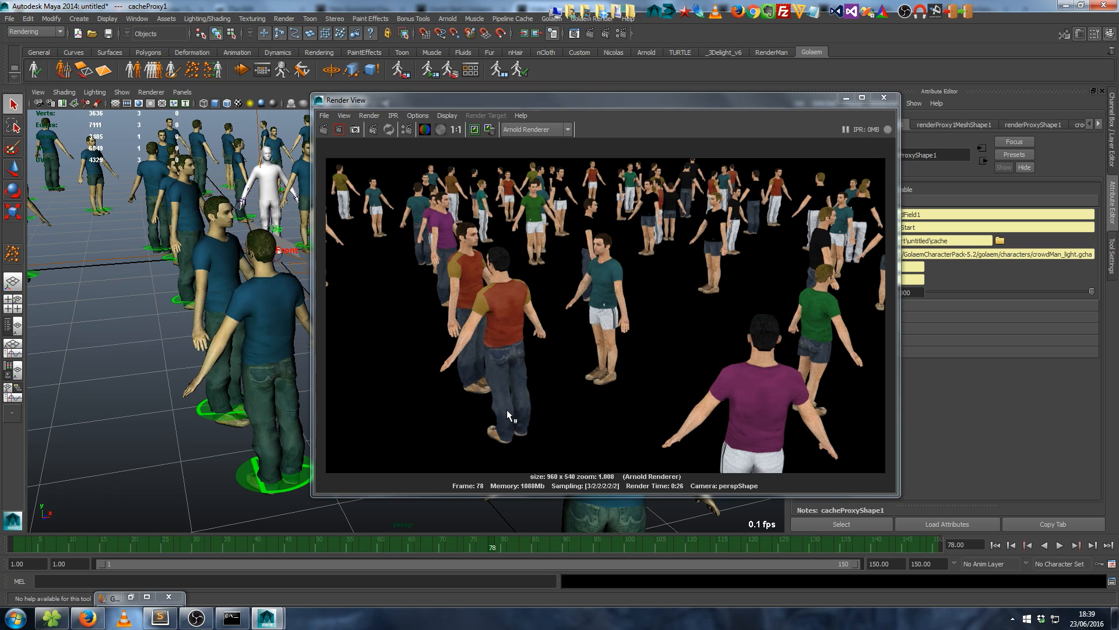
pyautogui.click(884, 97)
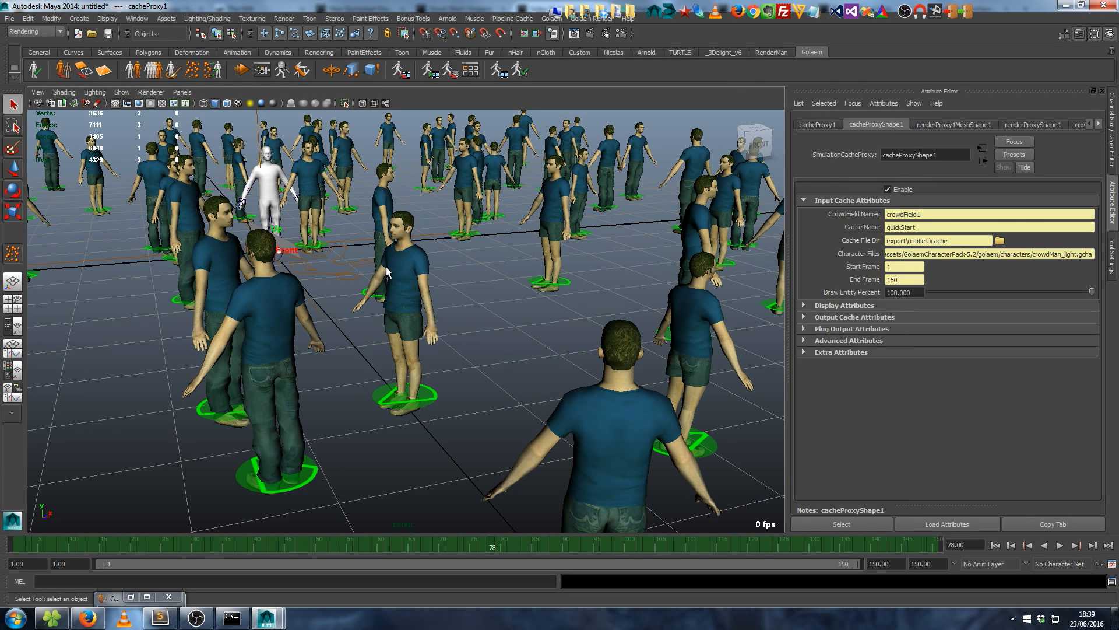
# - Open the Golaem Behavior Editor full screen, and close and reopen the behavior graph of entityTypeShape1
pyautogui.keyDown('alt'); pyautogui.moveTo(559, 278); pyautogui.dragTo(471, 275, button='right'); pyautogui.keyUp('alt')
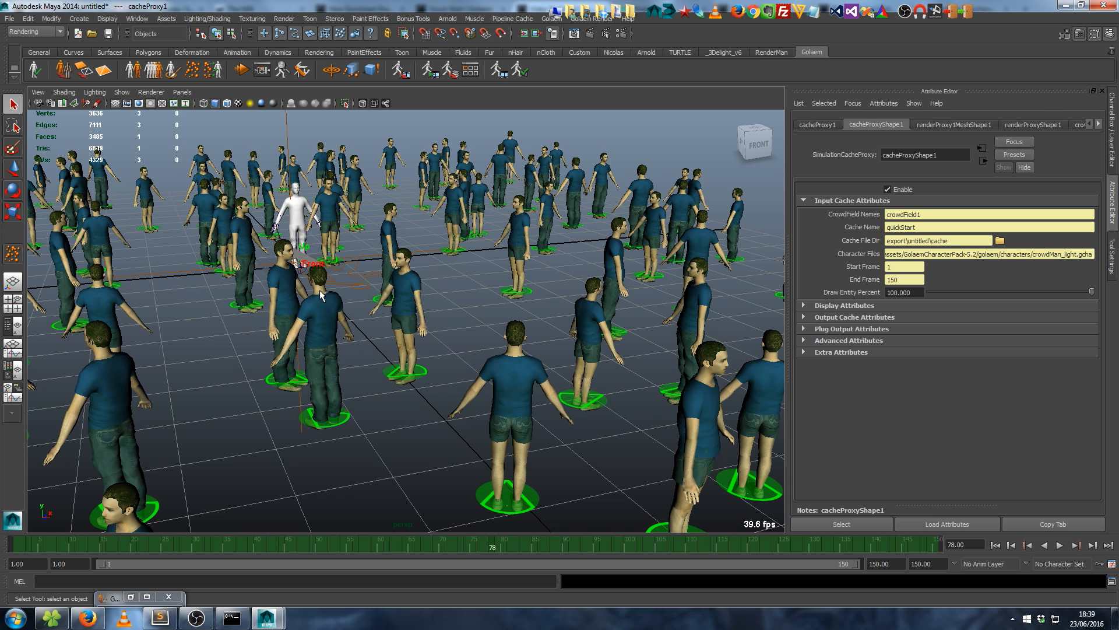
pyautogui.click(265, 72)
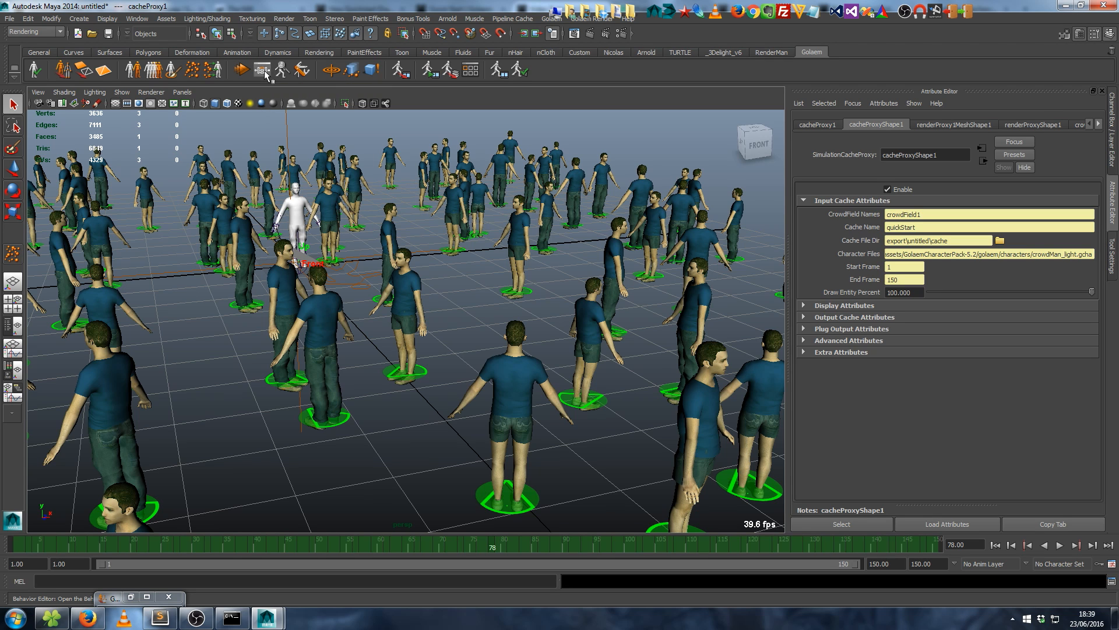
pyautogui.moveTo(436, 436); pyautogui.dragTo(821, 55)
pyautogui.click(1003, 55)
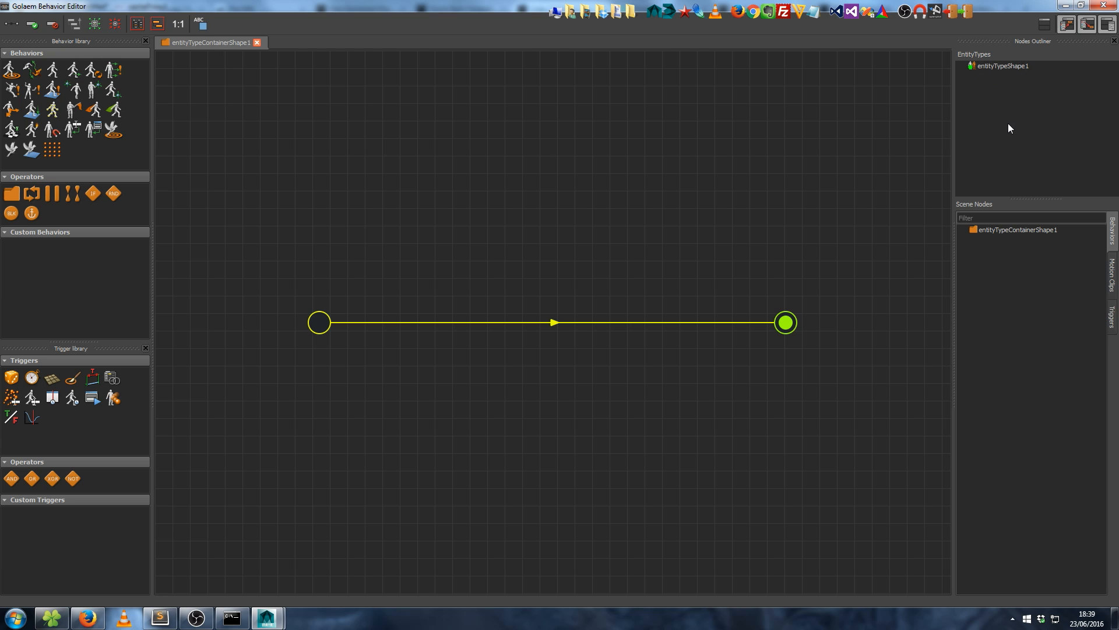
pyautogui.click(1003, 66)
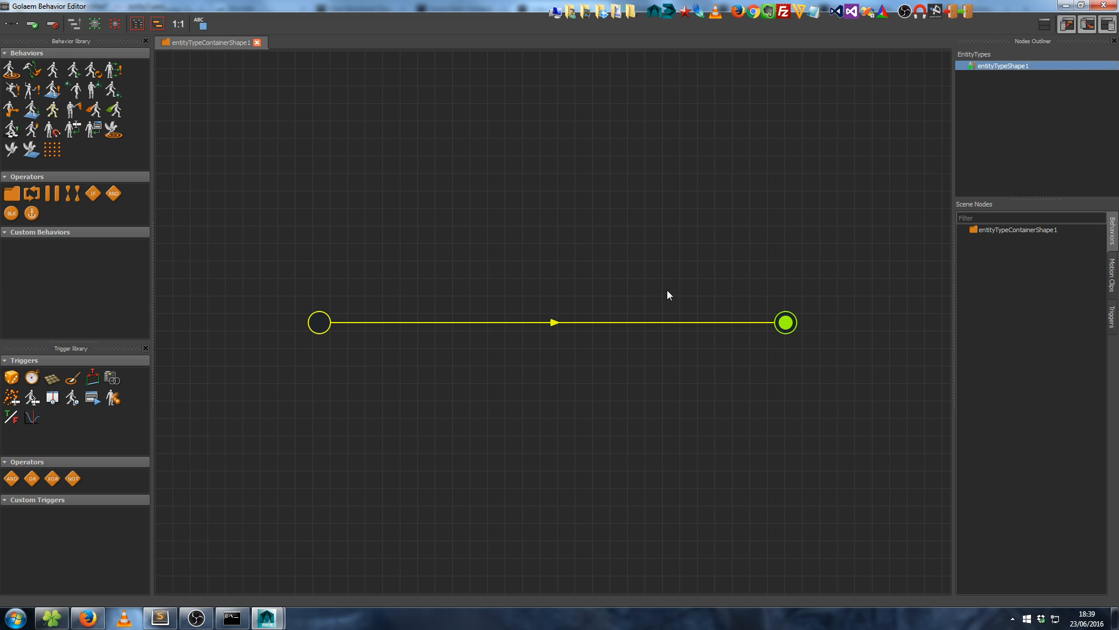
pyautogui.click(257, 43)
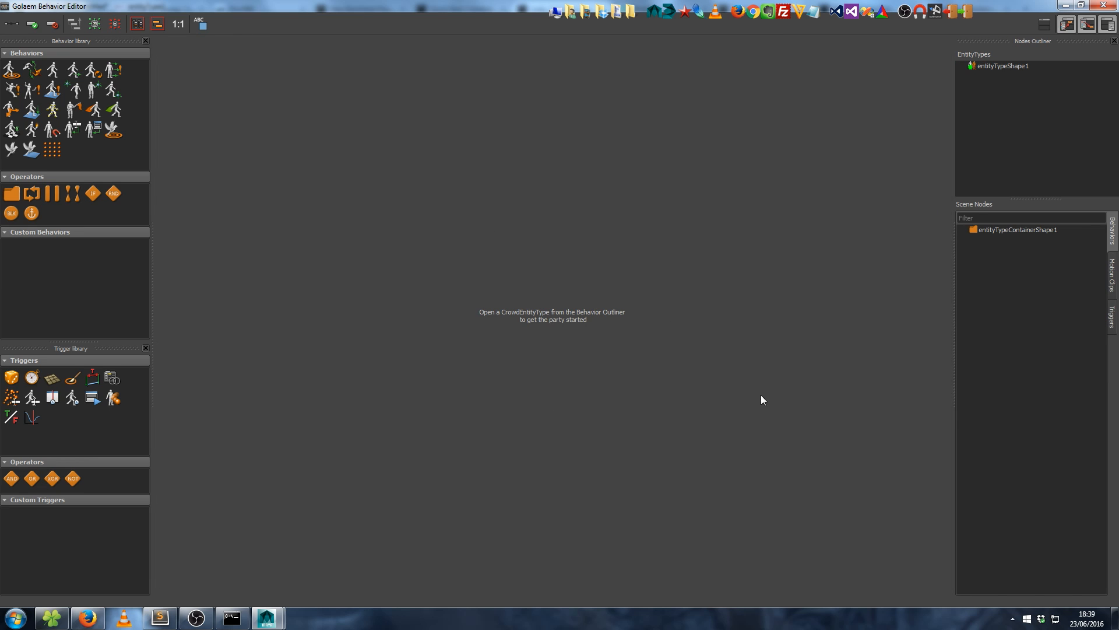
pyautogui.doubleClick(1004, 65)
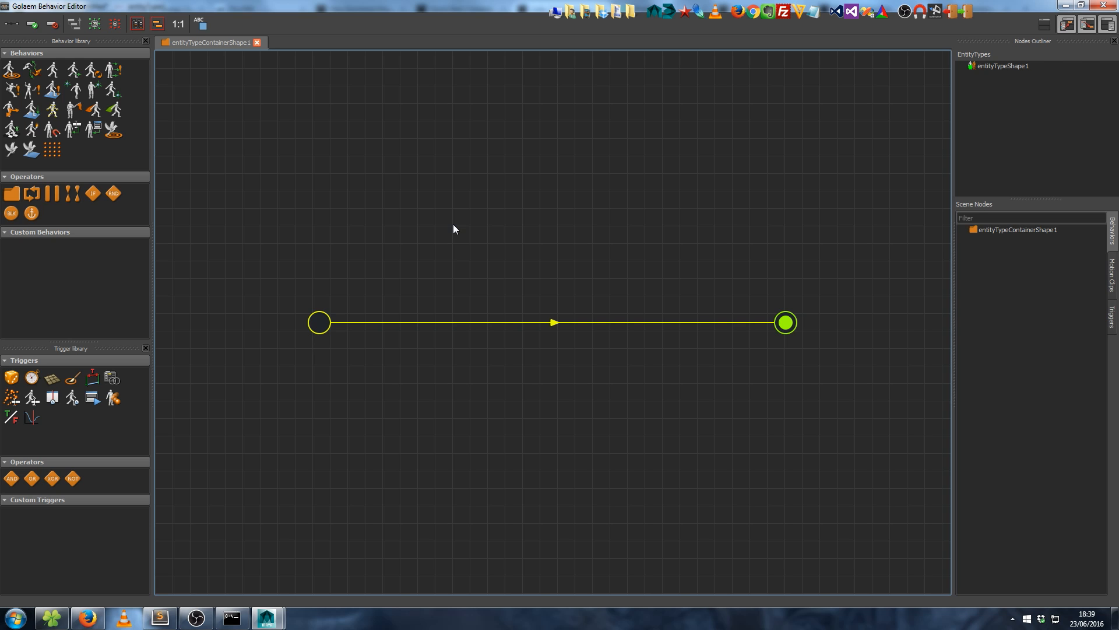
# - Select the graph's start and stop nodes in turn, and shift the Behavior Editor window to uncover the Attribute Editor
pyautogui.click(320, 324)
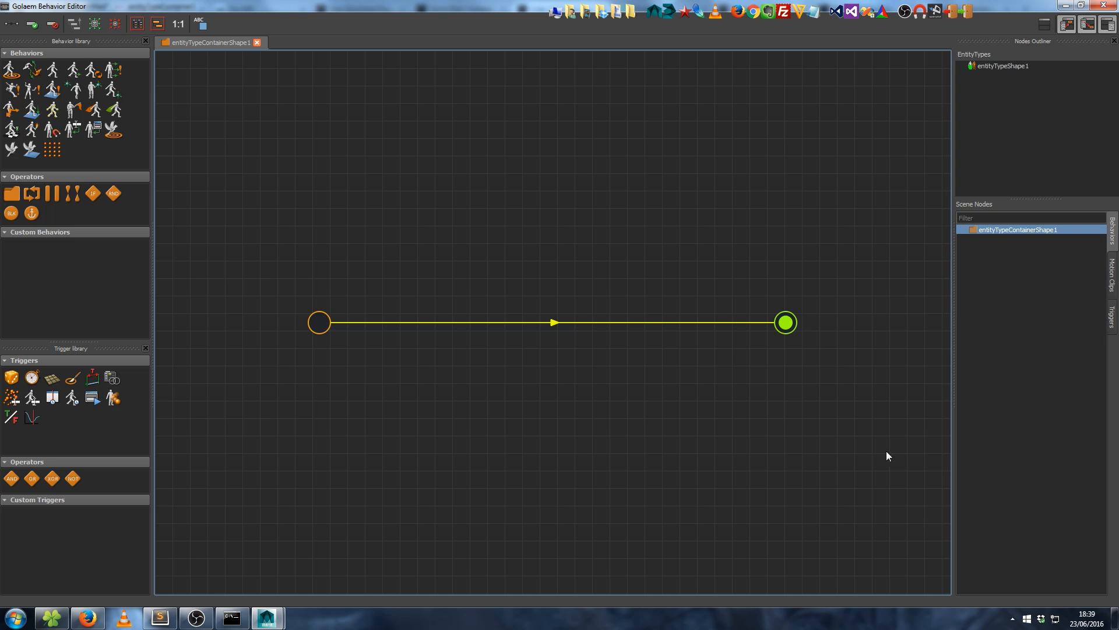
pyautogui.click(785, 322)
pyautogui.moveTo(1037, 8); pyautogui.dragTo(810, 68)
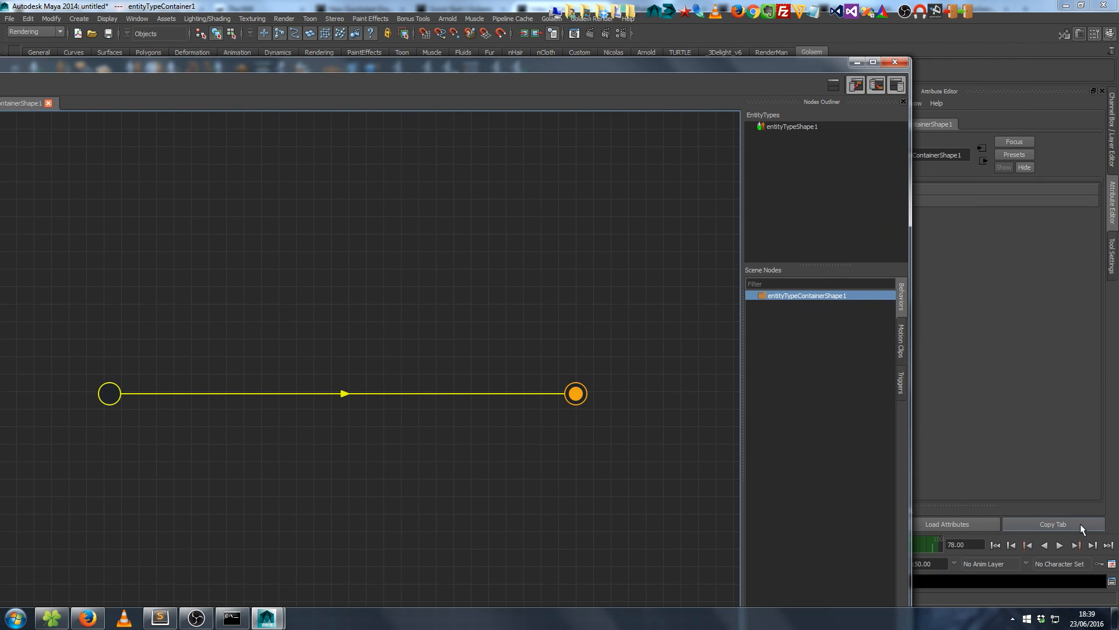
# - Clear the node selection, shift the Behavior Editor off the viewport, and rewind the timeline to frame 1
pyautogui.click(592, 317)
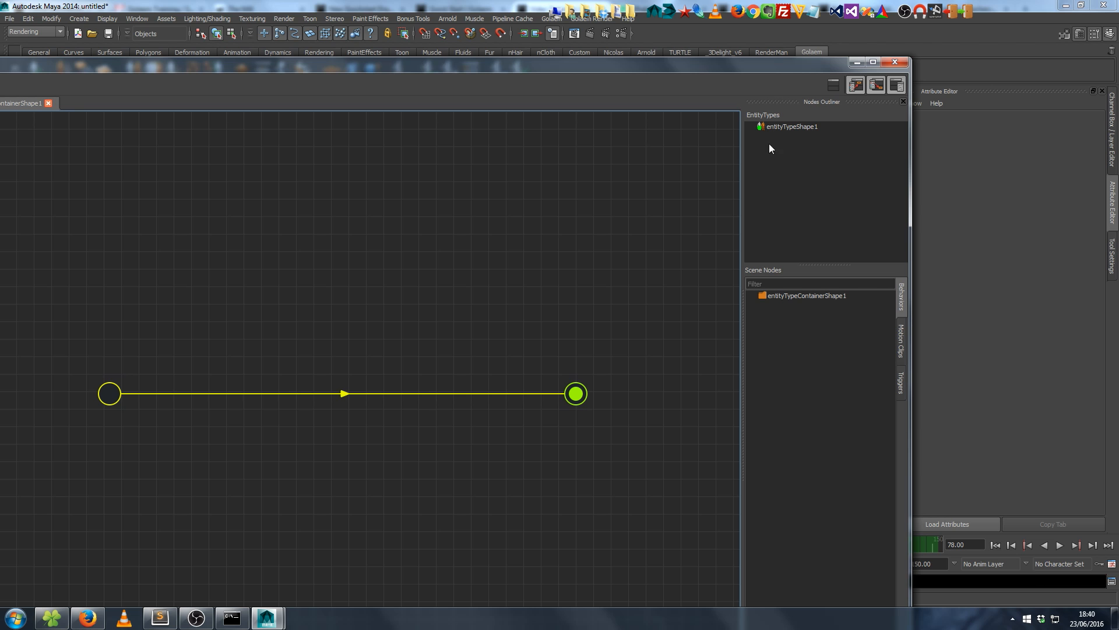
pyautogui.moveTo(686, 63); pyautogui.dragTo(702, 392)
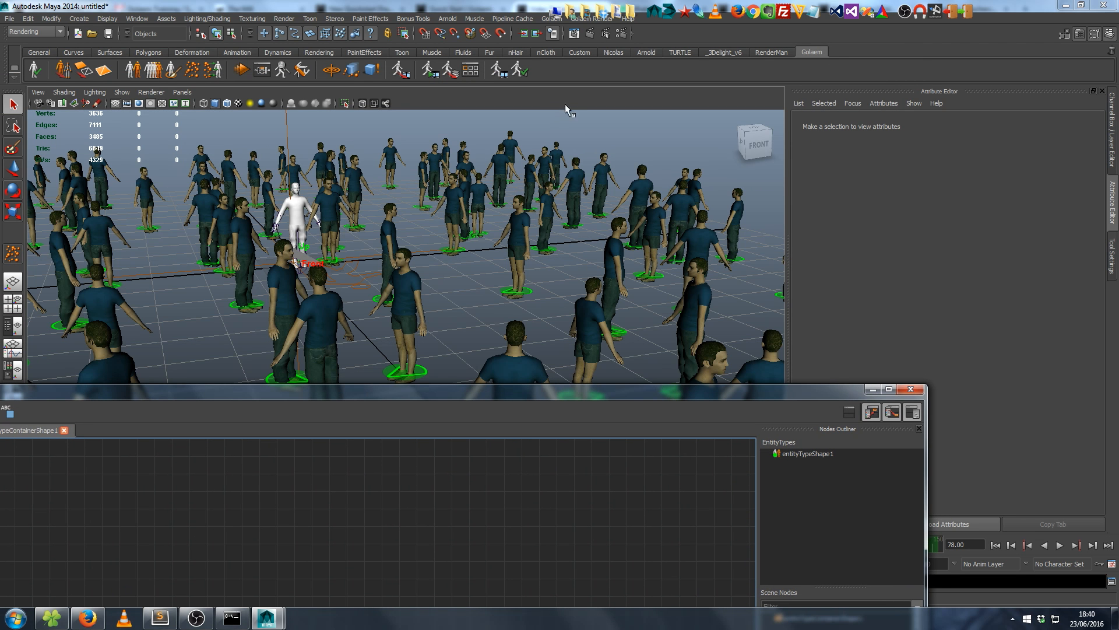
pyautogui.moveTo(473, 396); pyautogui.dragTo(574, 309)
pyautogui.click(639, 150)
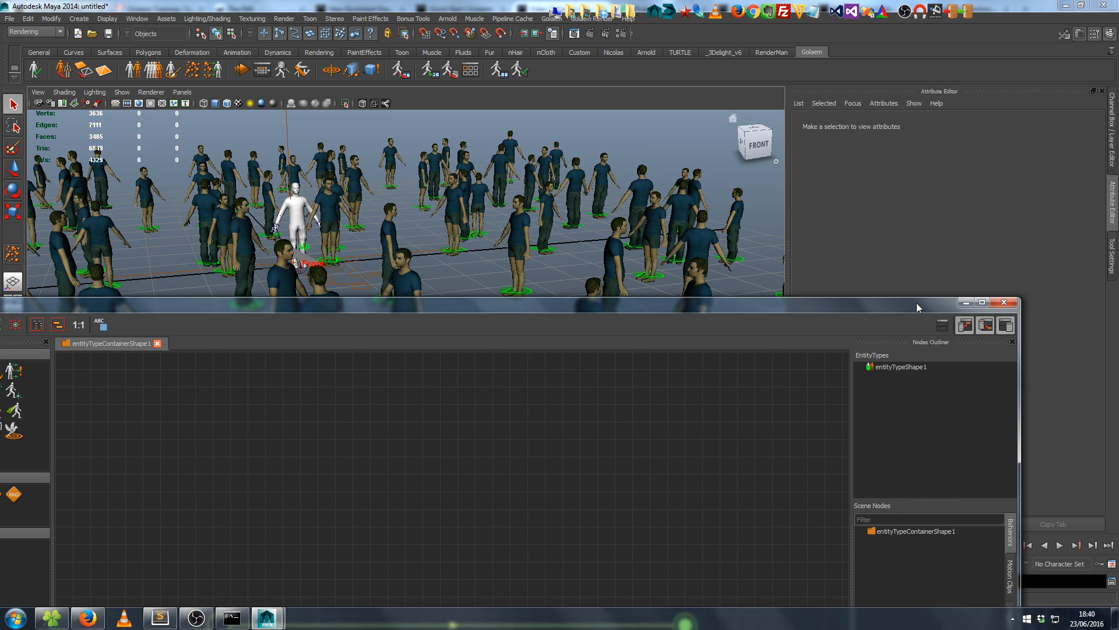
pyautogui.click(982, 302)
pyautogui.click(996, 544)
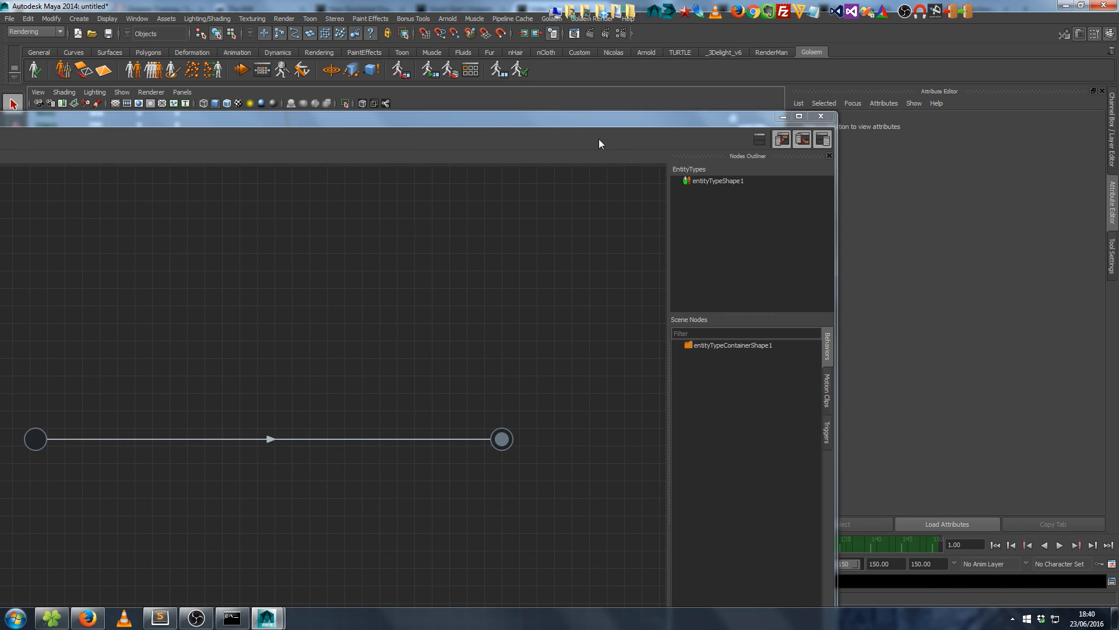
# - Insert a Motion behavior between the start and stop nodes in the maximized Behavior Editor, and shift the window to uncover the Attribute Editor
pyautogui.moveTo(599, 122); pyautogui.dragTo(854, 84)
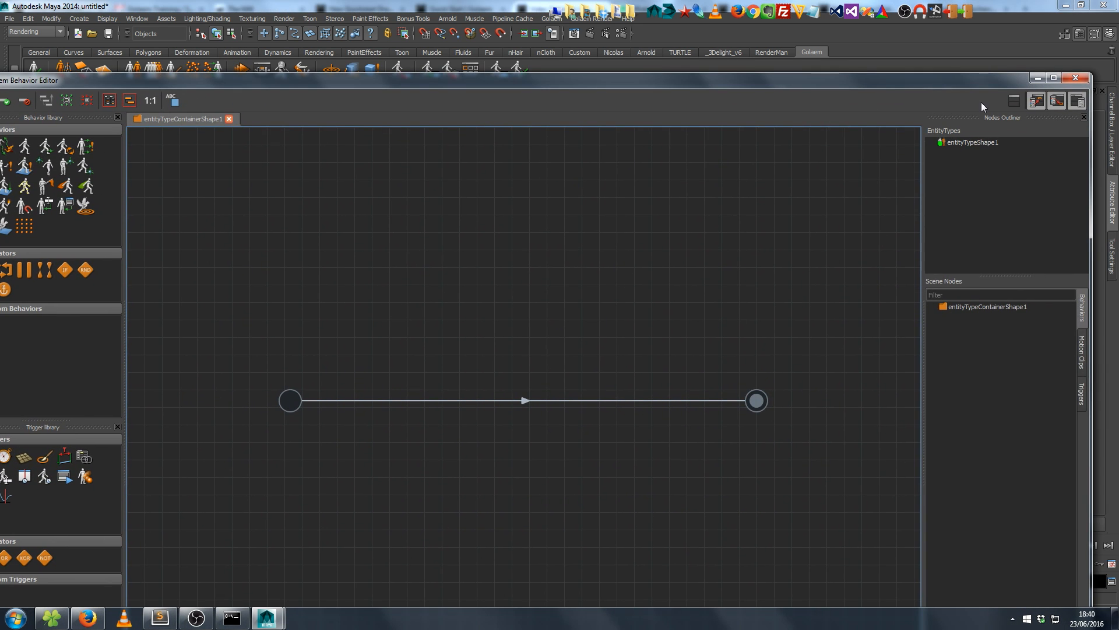
pyautogui.click(1054, 77)
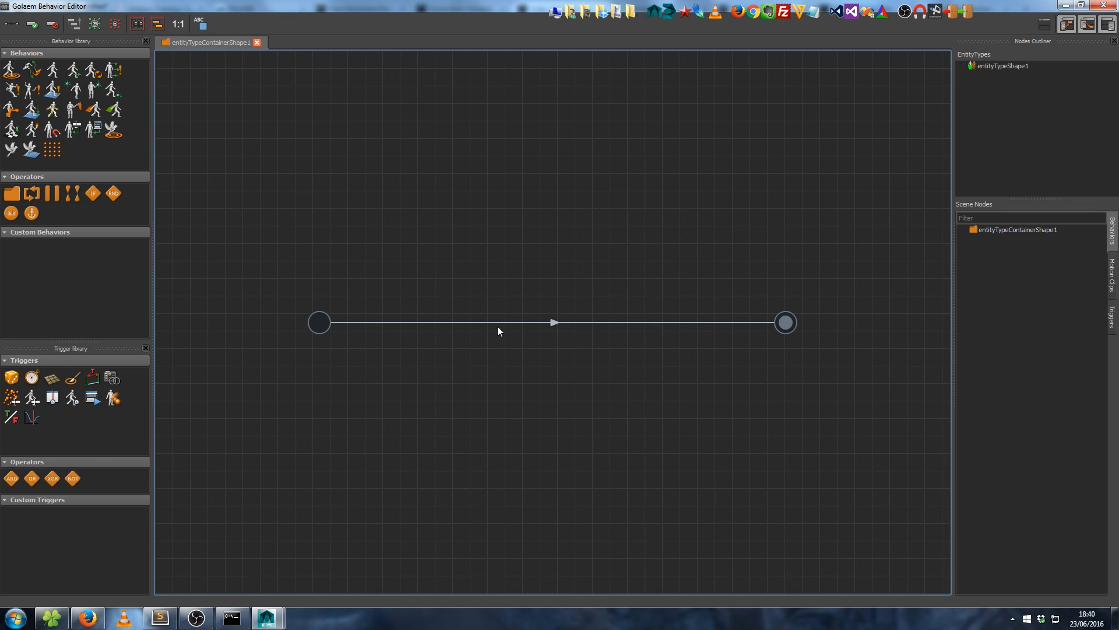
pyautogui.click(56, 70)
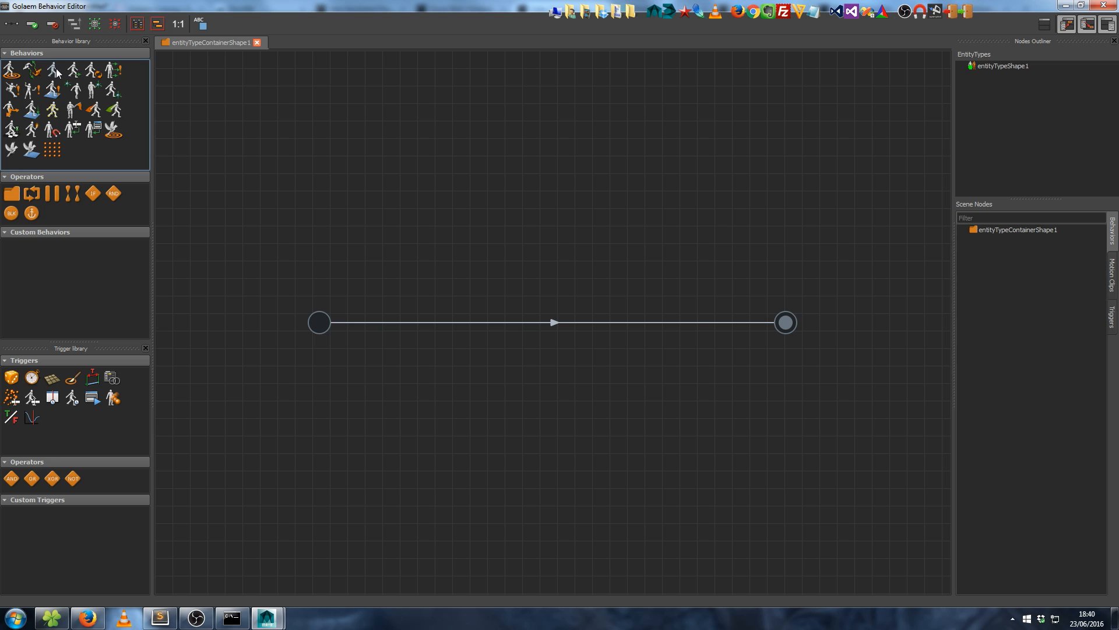
pyautogui.moveTo(54, 69); pyautogui.dragTo(564, 357)
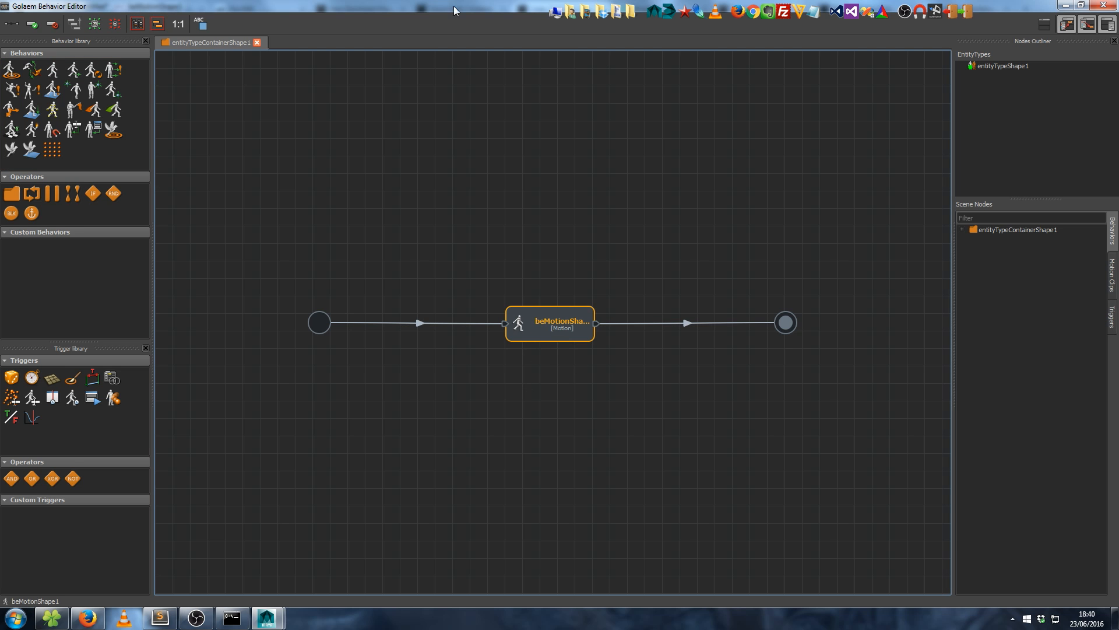
pyautogui.moveTo(453, 6); pyautogui.dragTo(171, 47)
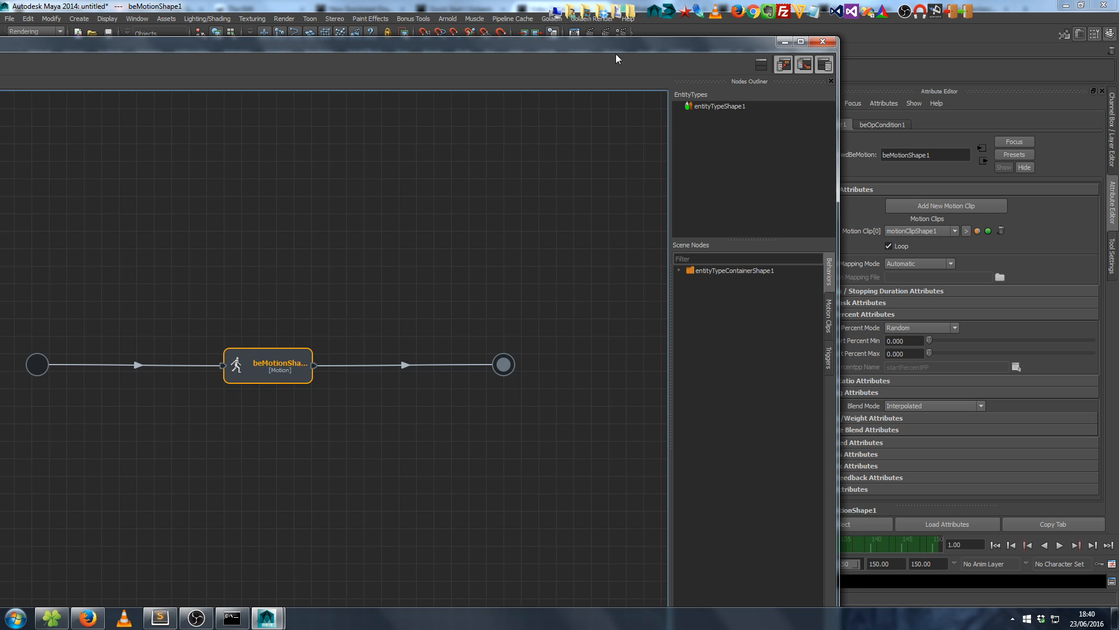
pyautogui.moveTo(616, 54); pyautogui.dragTo(508, 56)
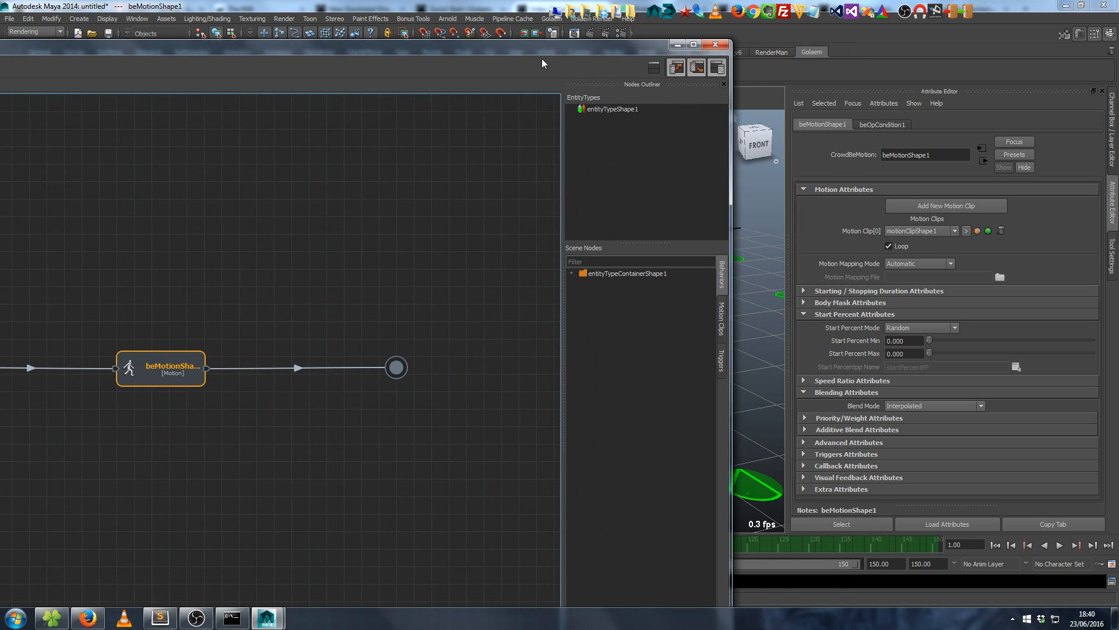
# - Load CMAN_SitWatching_2.gmo from GolaemCharacterPack-5.2\golaem\motions\Audience\Loop into the Motion behavior, and reselect the behavior to check its motion clip
pyautogui.doubleClick(148, 380)
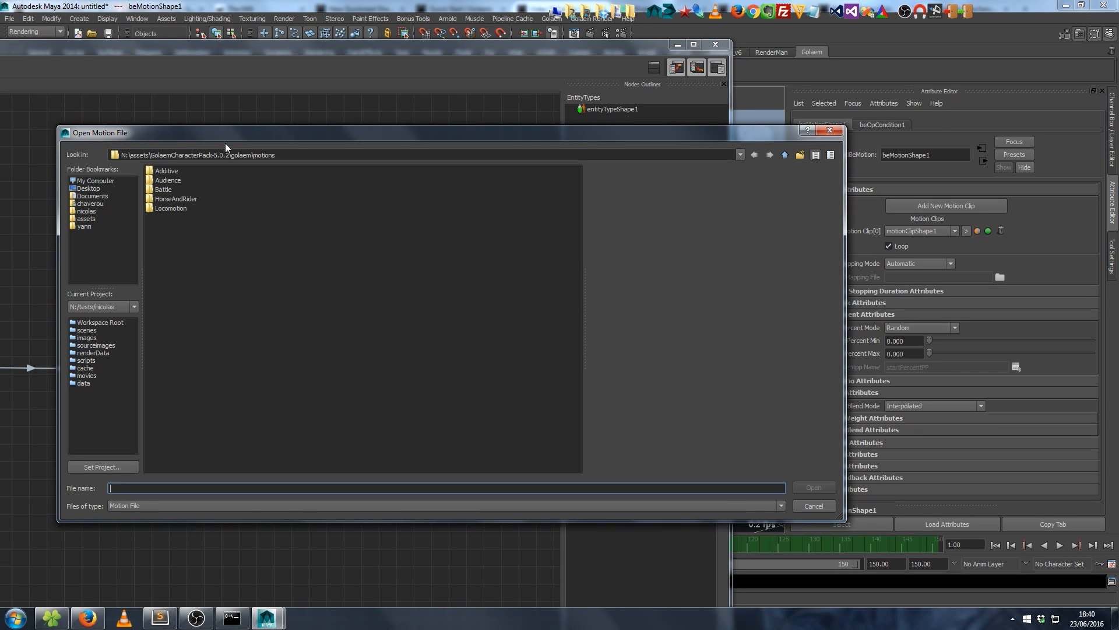
pyautogui.moveTo(221, 154); pyautogui.dragTo(337, 156)
pyautogui.write('2')
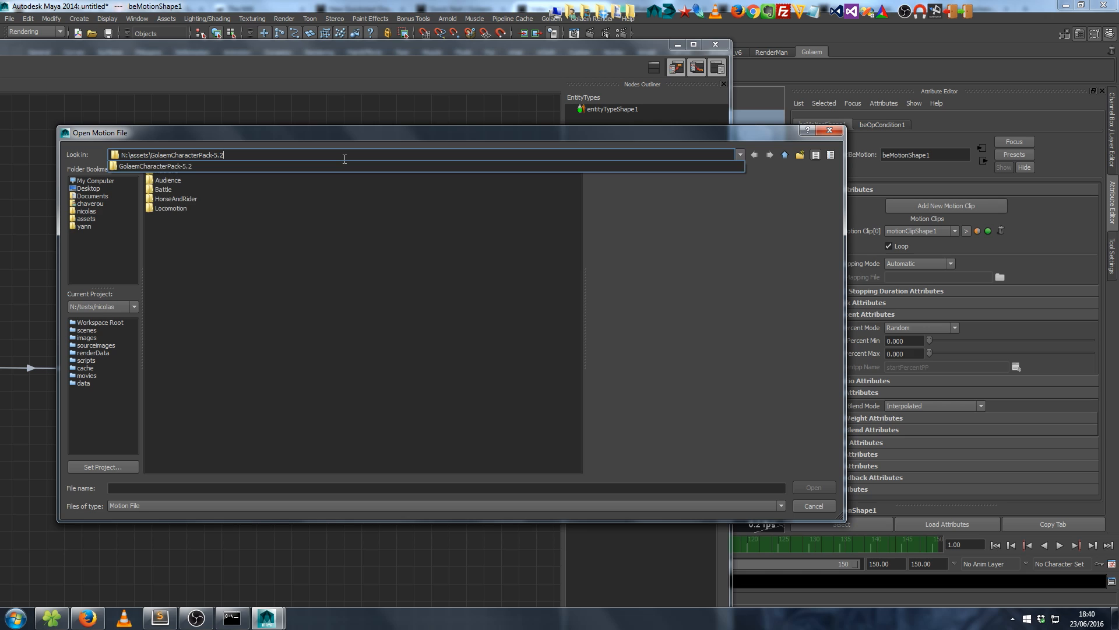
pyautogui.press('Return')
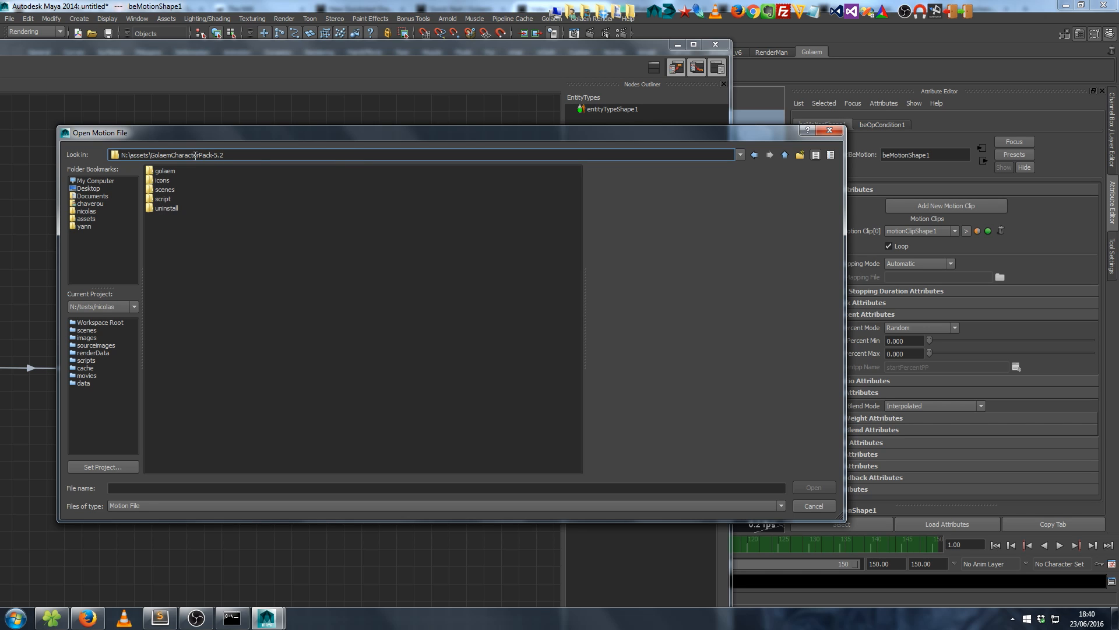
pyautogui.doubleClick(166, 171)
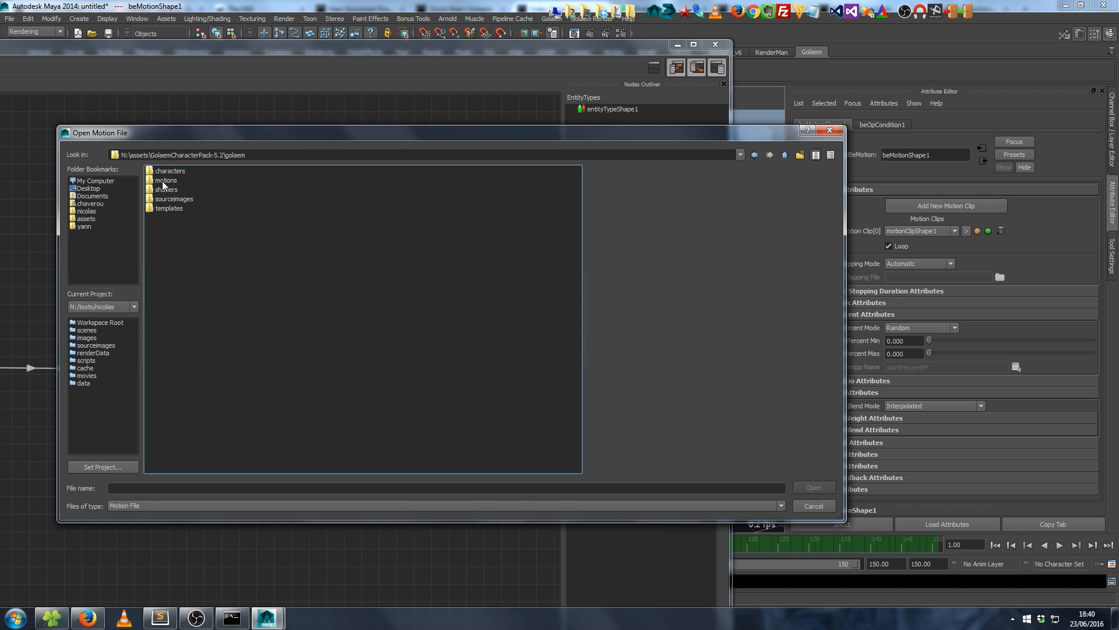
pyautogui.doubleClick(165, 181)
pyautogui.doubleClick(172, 180)
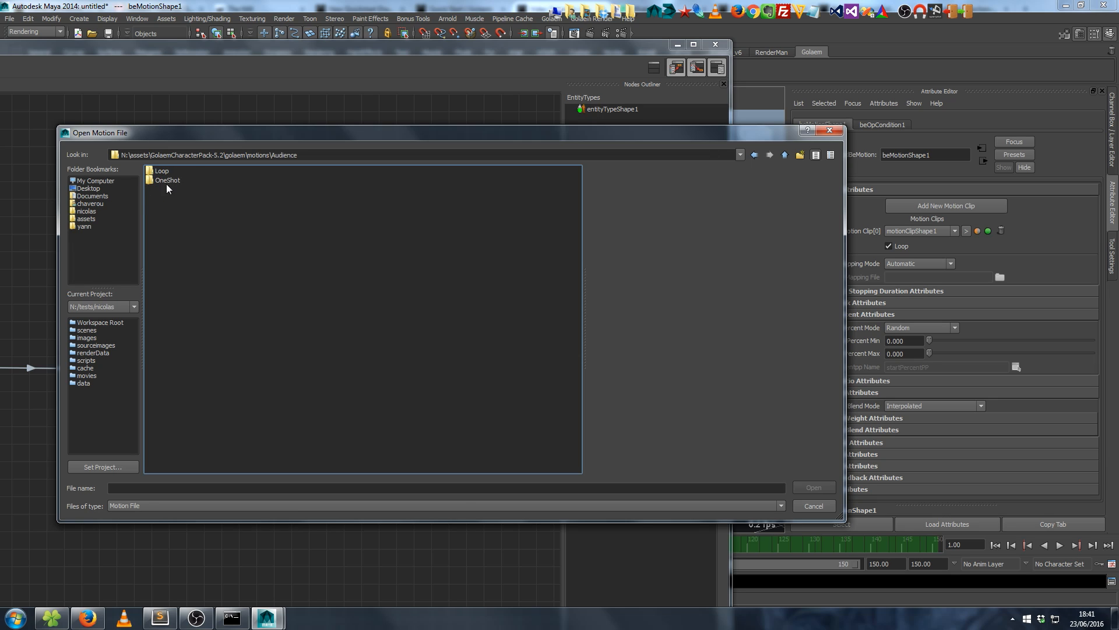
pyautogui.doubleClick(161, 172)
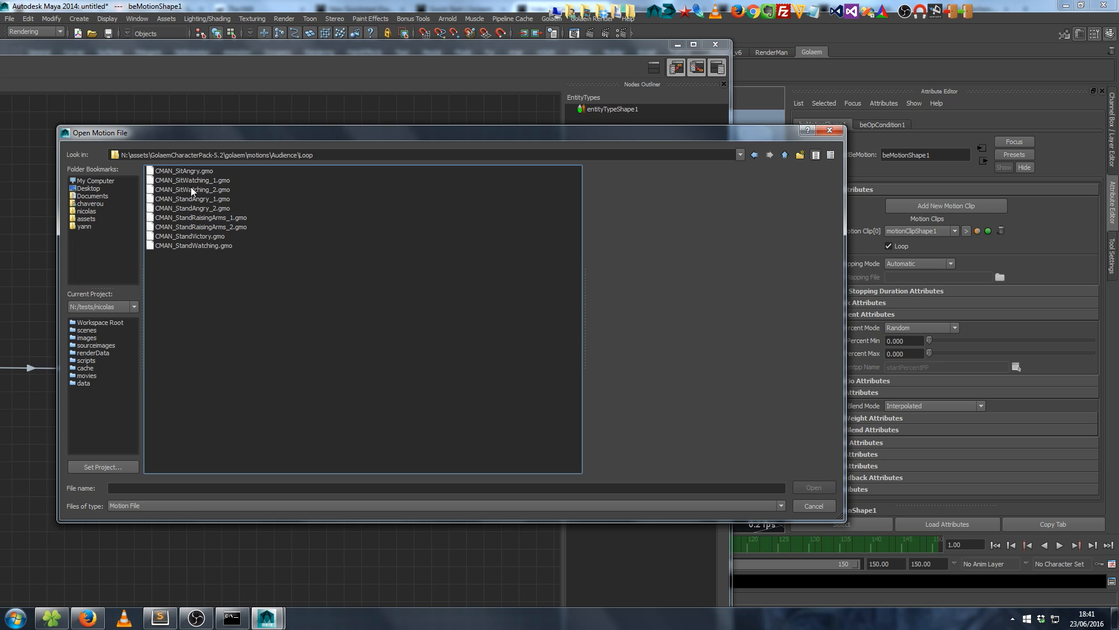
pyautogui.click(218, 190)
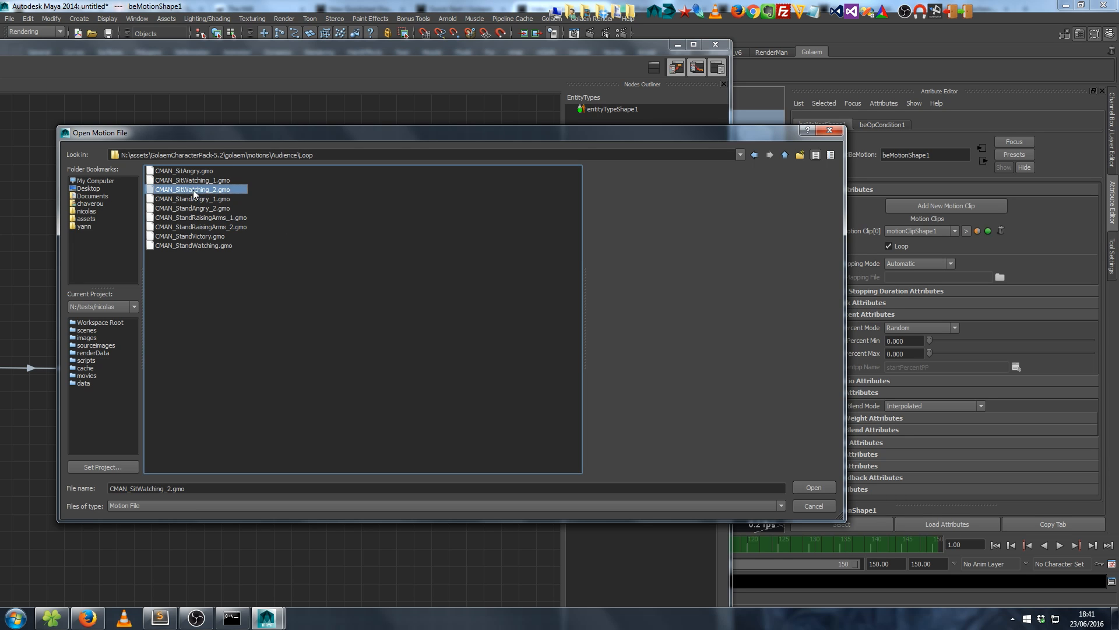
pyautogui.doubleClick(193, 190)
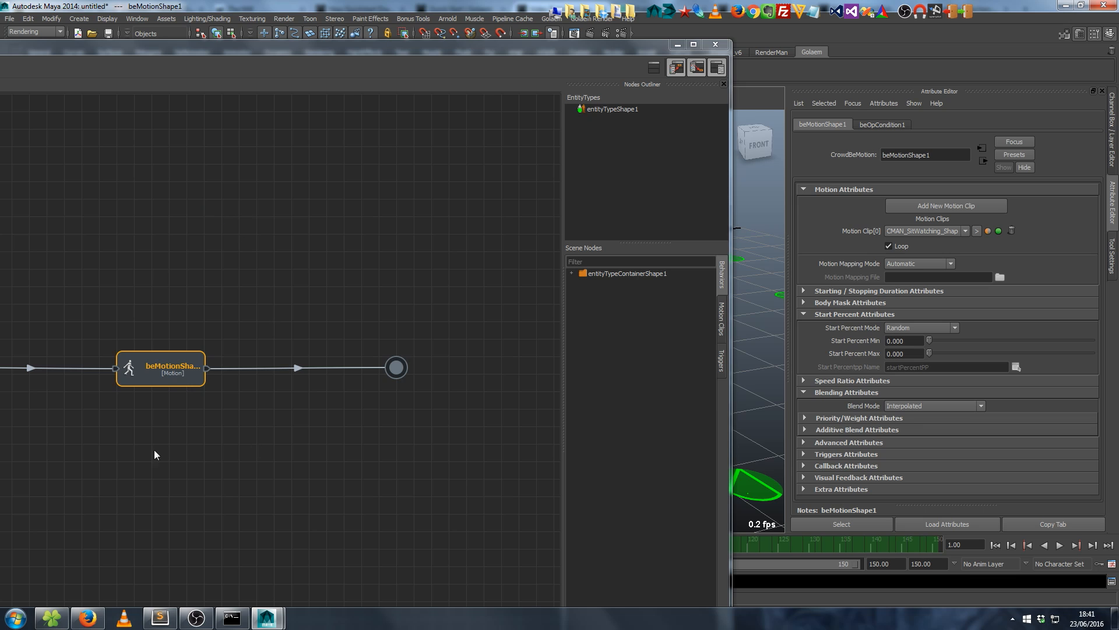
pyautogui.click(155, 454)
pyautogui.click(148, 377)
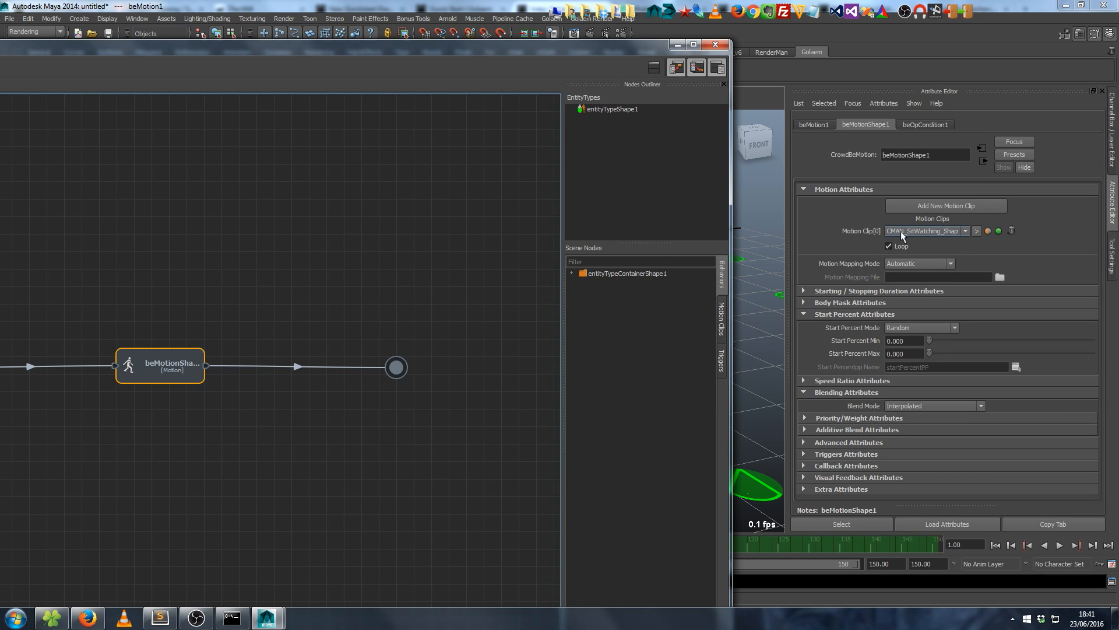
# - Minimize the Behavior Editor, play the crowd in the viewport, recheck the behavior graph, and scrub the timeline to frame 109
pyautogui.click(678, 45)
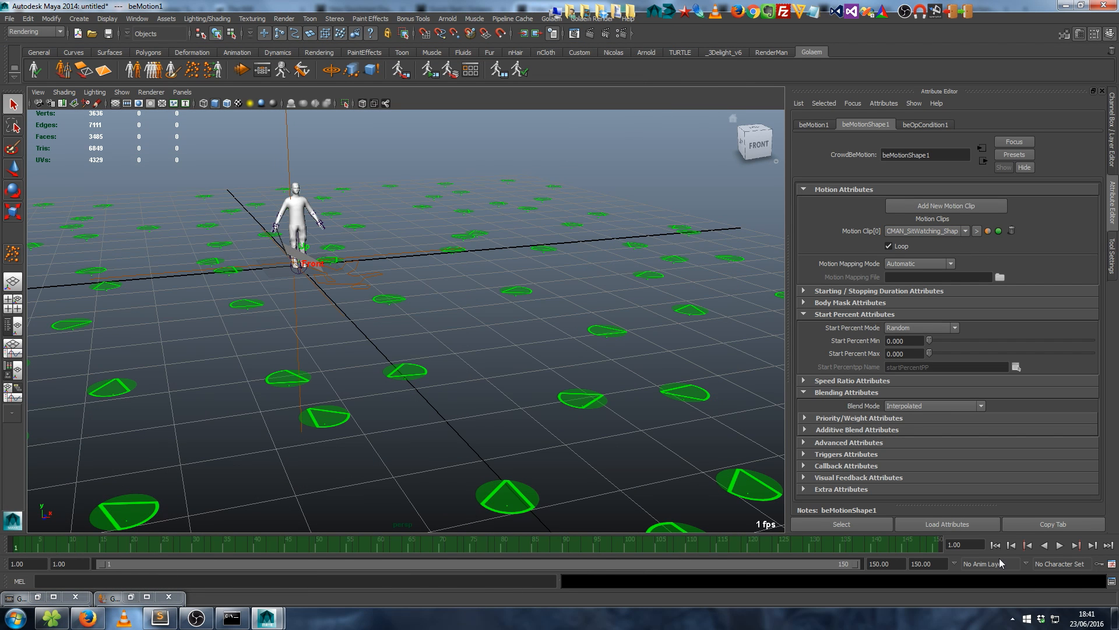
pyautogui.click(1059, 545)
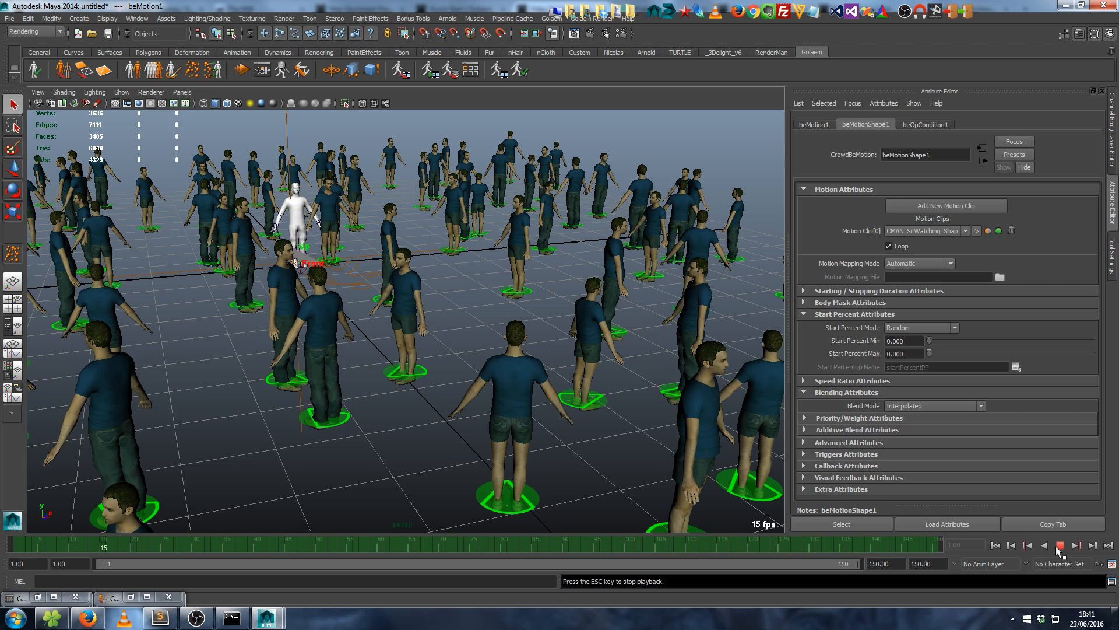
pyautogui.click(1059, 546)
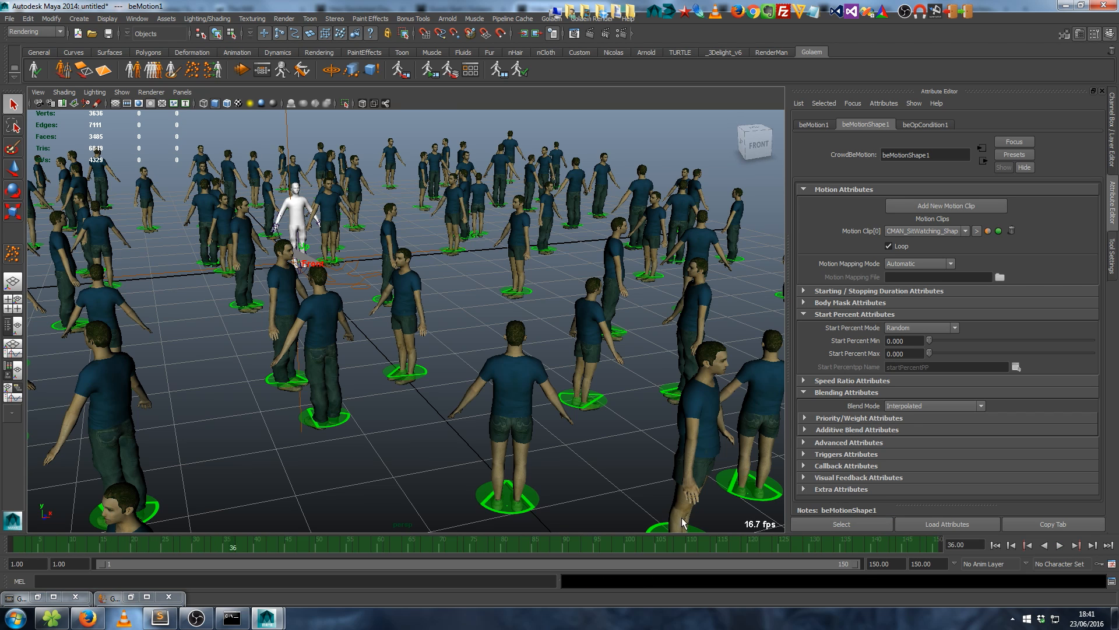
pyautogui.click(206, 502)
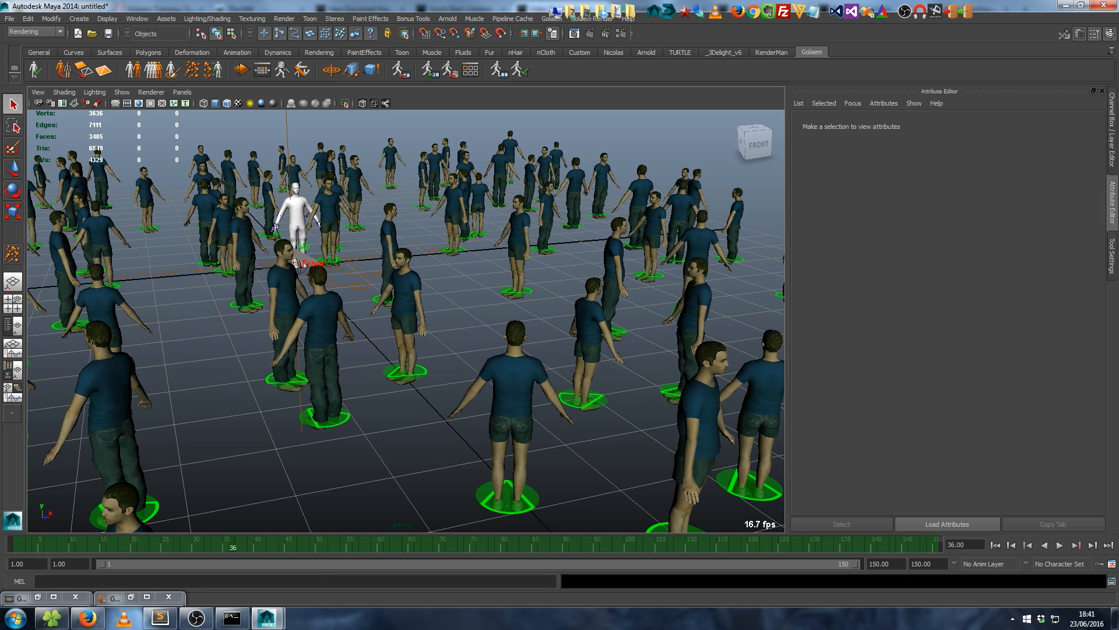
pyautogui.click(262, 70)
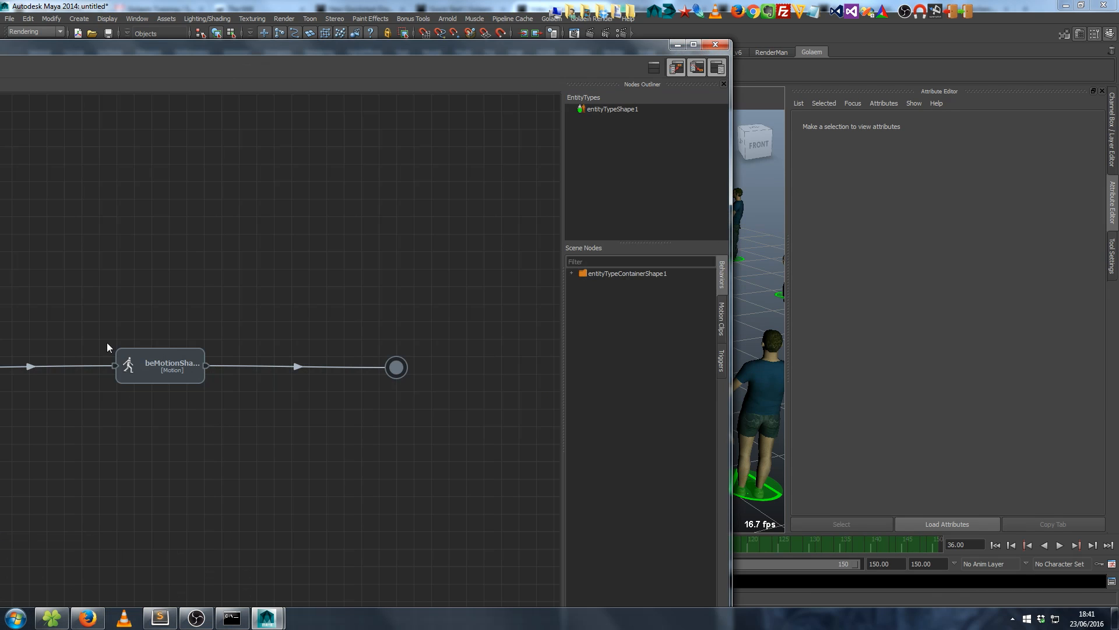
pyautogui.click(676, 46)
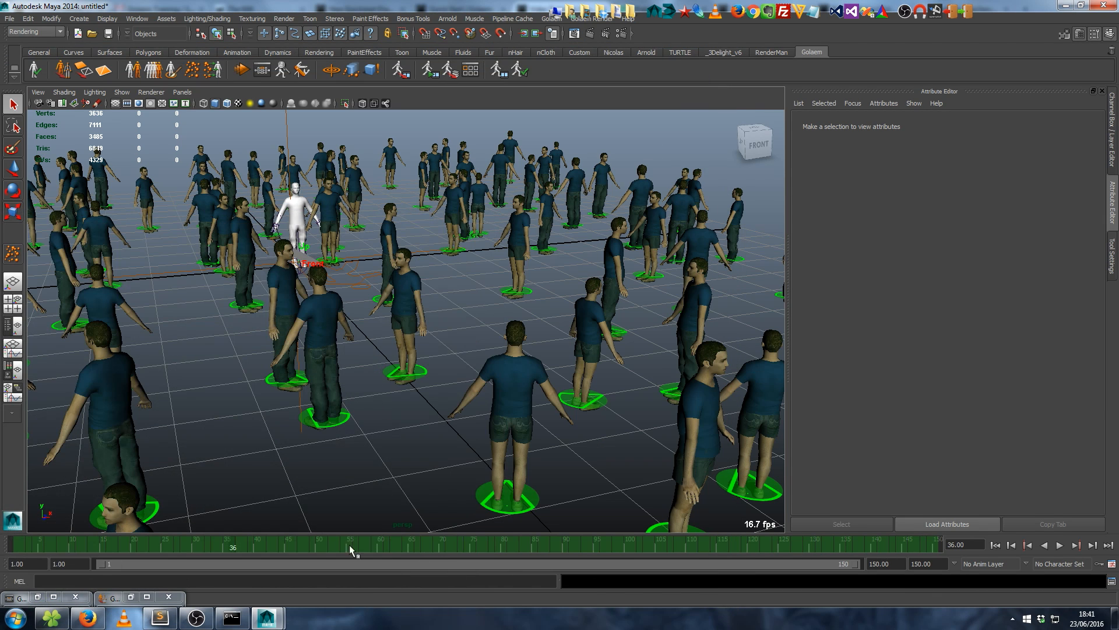
pyautogui.moveTo(491, 544)
pyautogui.mouseDown()
pyautogui.moveTo(208, 544)
pyautogui.moveTo(681, 544)
pyautogui.mouseUp()
# - Switch the crowd from cache replay to Simulation Mode, rewind the timeline, and play the simulation up to frame 53
pyautogui.click(498, 69)
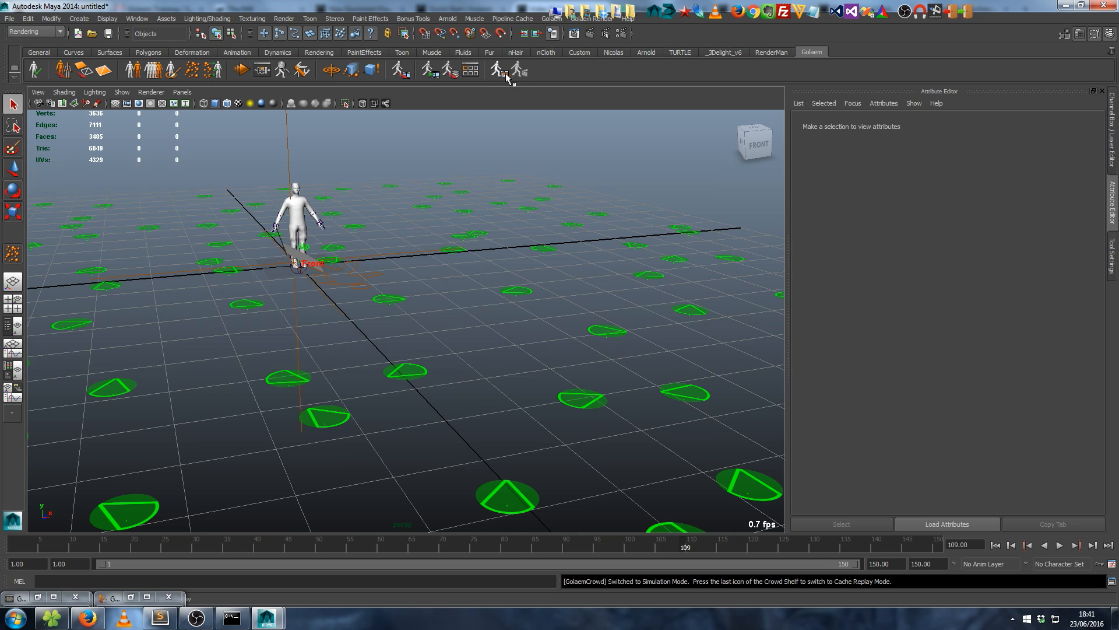
pyautogui.click(995, 545)
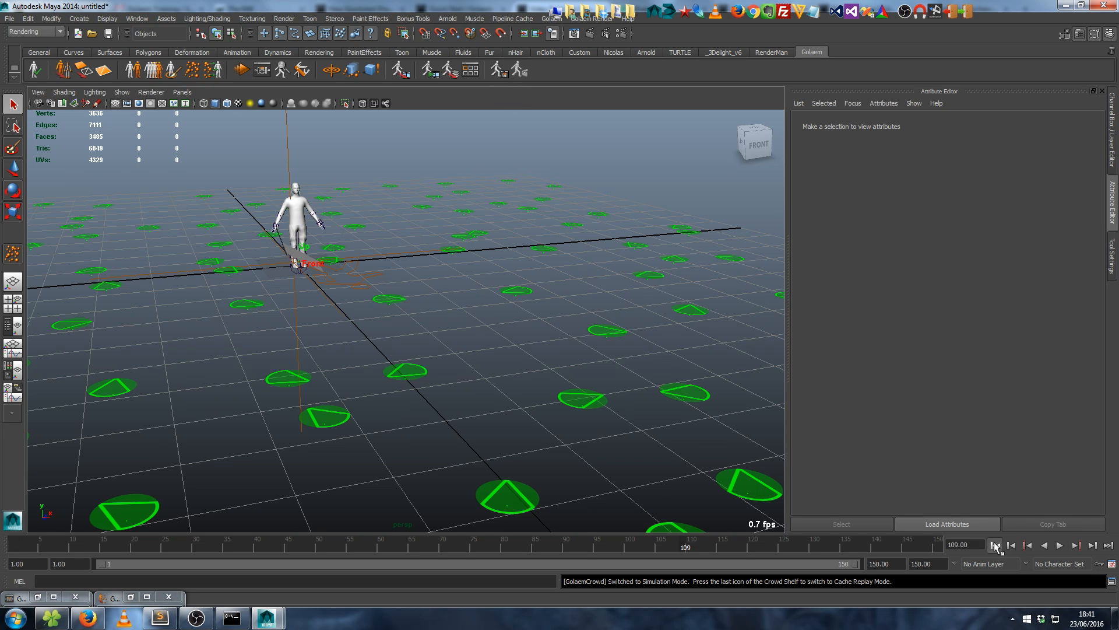
pyautogui.click(1059, 545)
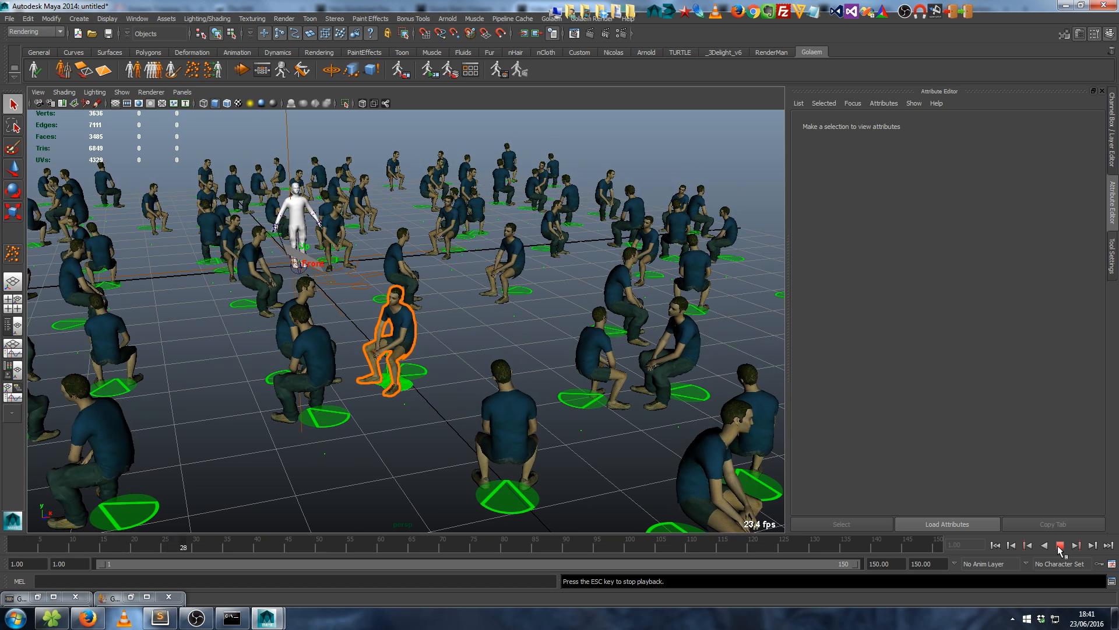
pyautogui.click(1059, 546)
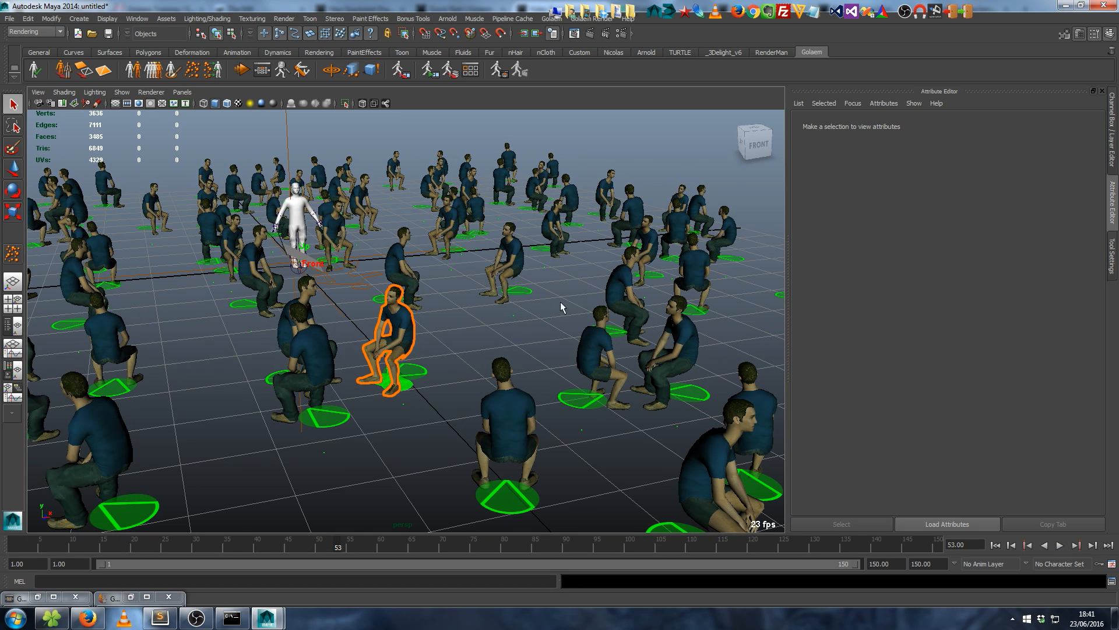
# - Inspect the running motion of three different seated entities with Crowd Visual Feedback, and compare their poses in the viewport
pyautogui.click(401, 328)
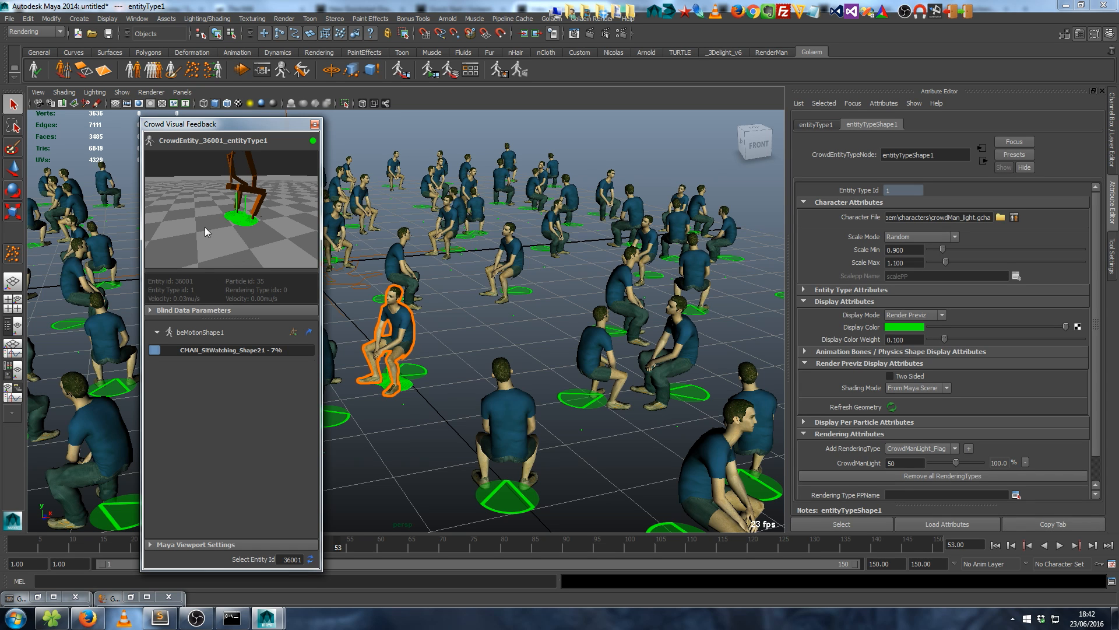
pyautogui.keyDown('alt'); pyautogui.moveTo(236, 198); pyautogui.dragTo(202, 201); pyautogui.keyUp('alt')
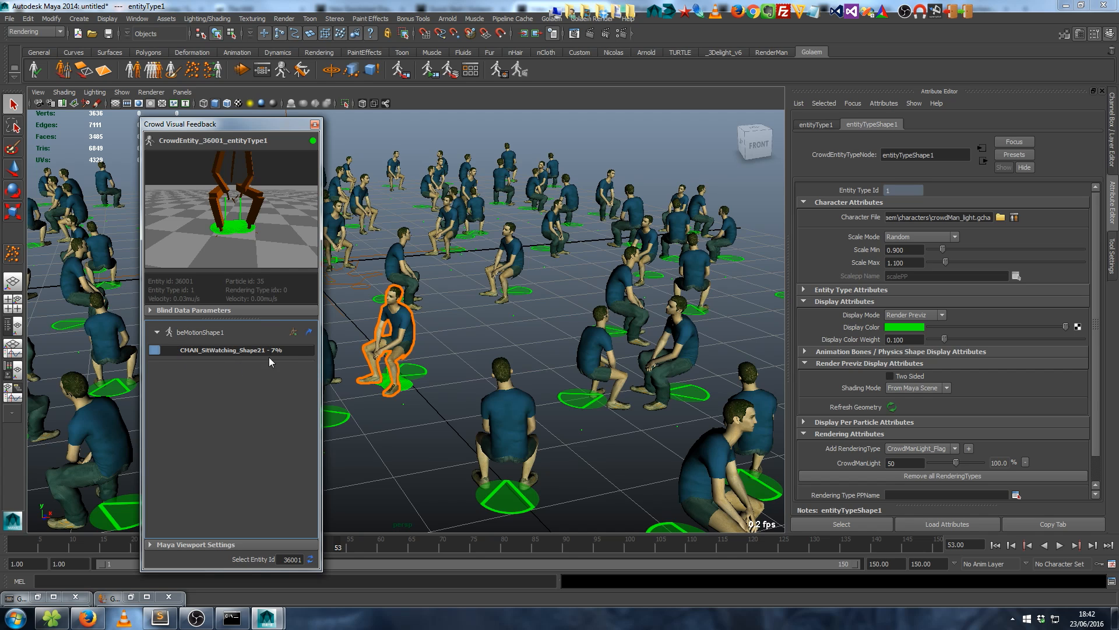
pyautogui.click(503, 409)
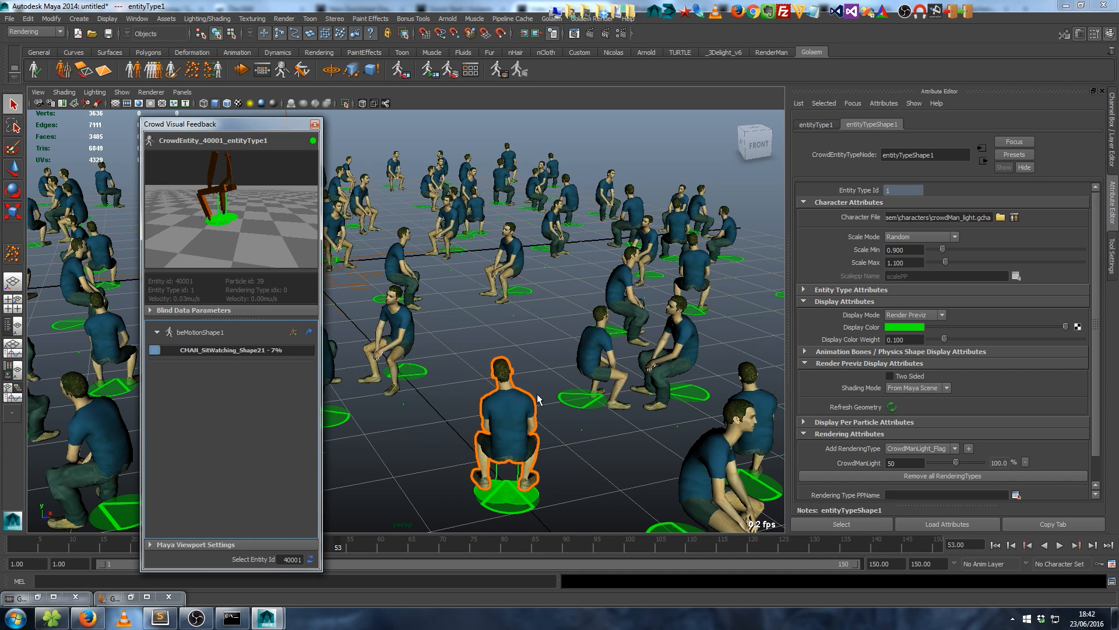
pyautogui.click(595, 339)
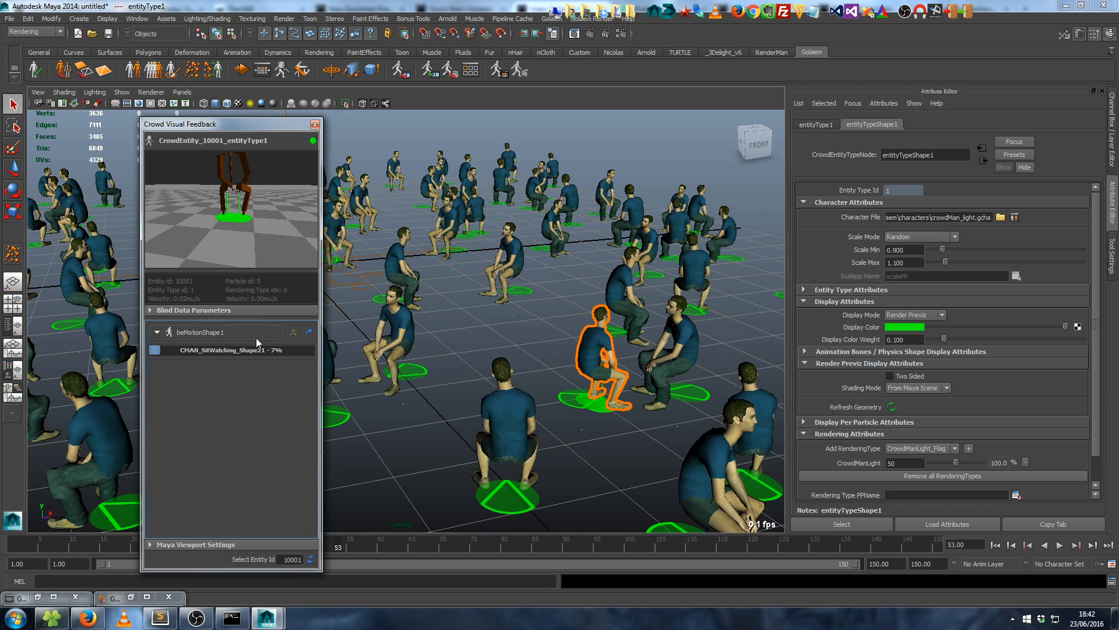
pyautogui.keyDown('alt'); pyautogui.moveTo(554, 350); pyautogui.dragTo(625, 344); pyautogui.keyUp('alt')
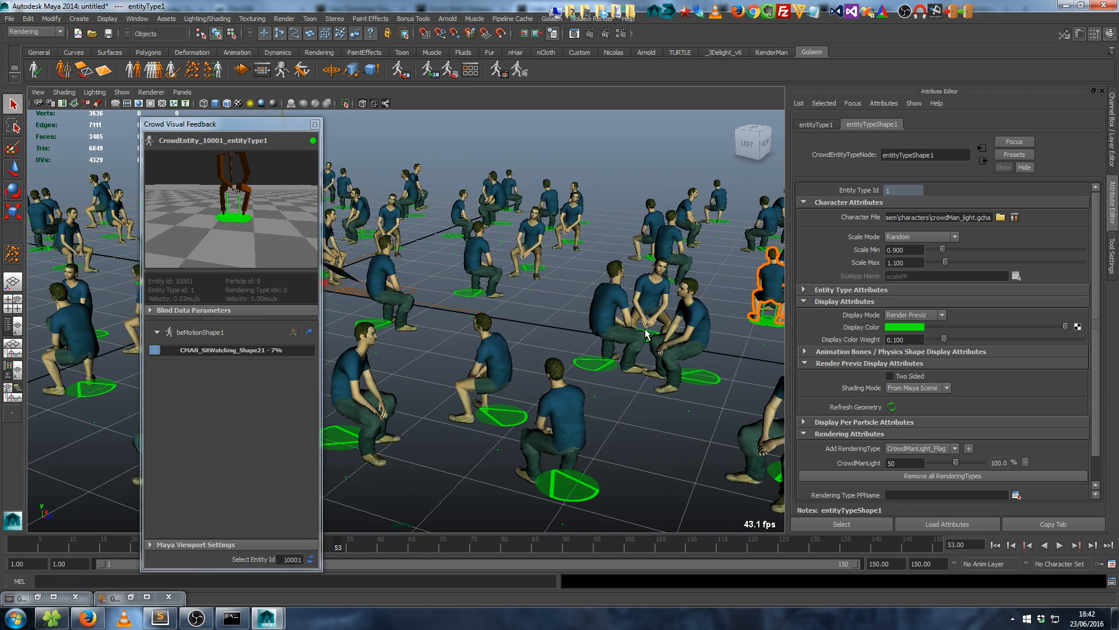
pyautogui.keyDown('alt'); pyautogui.moveTo(648, 335); pyautogui.dragTo(498, 348, button='middle'); pyautogui.keyUp('alt')
pyautogui.keyDown('alt'); pyautogui.moveTo(497, 349); pyautogui.dragTo(589, 357, button='right'); pyautogui.keyUp('alt')
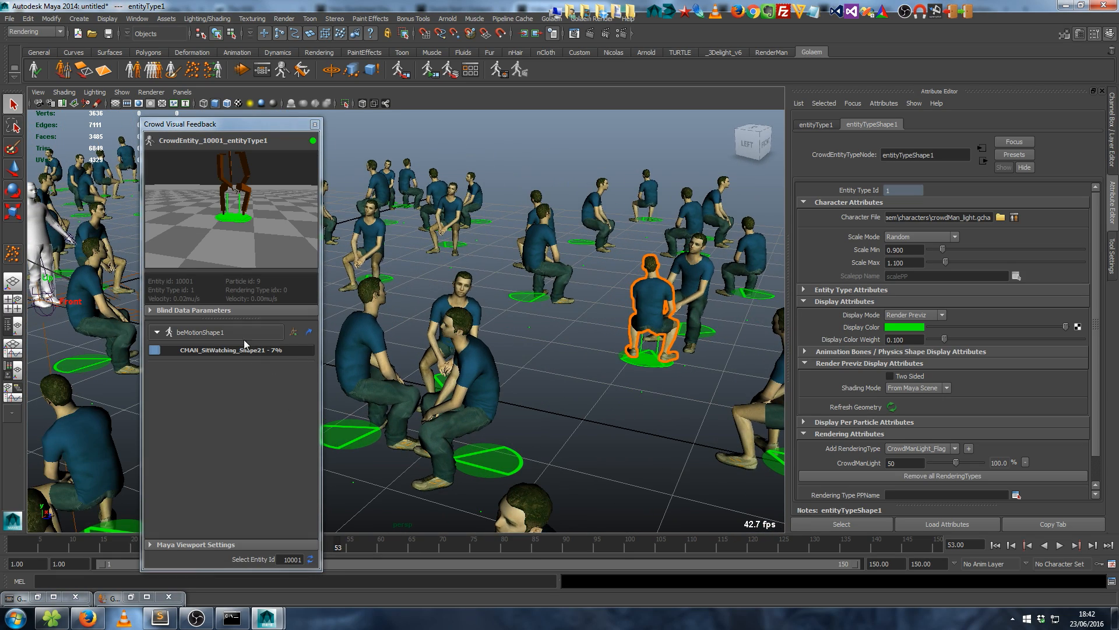
# - Collapse and re-expand the running Motion behavior in Crowd Visual Feedback, and select that behavior's node in Maya
pyautogui.click(202, 333)
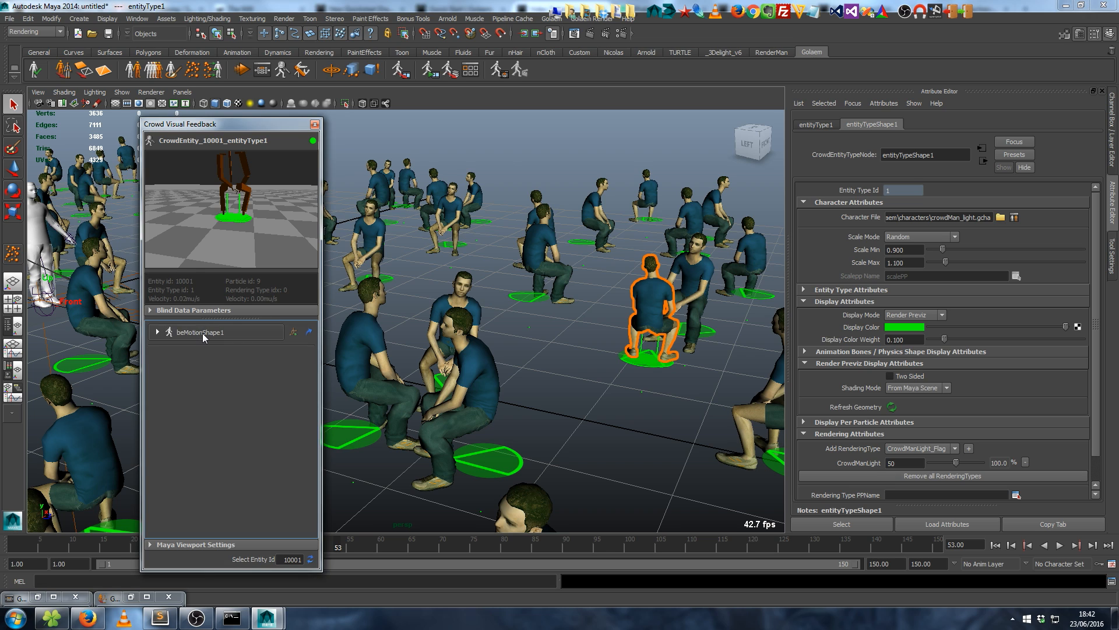
pyautogui.click(202, 333)
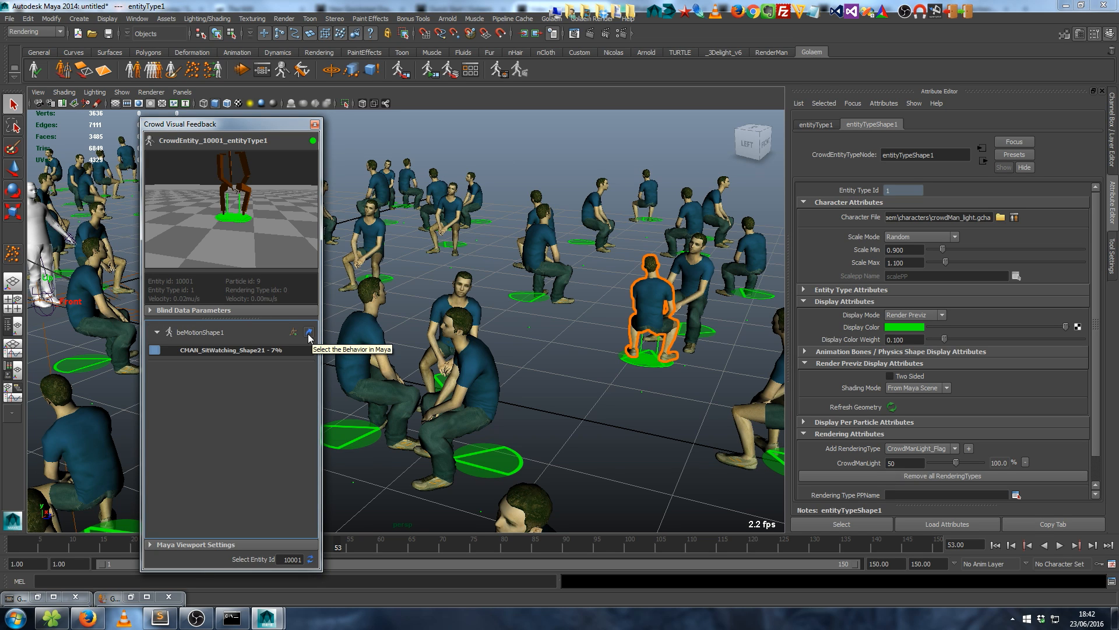
pyautogui.click(310, 332)
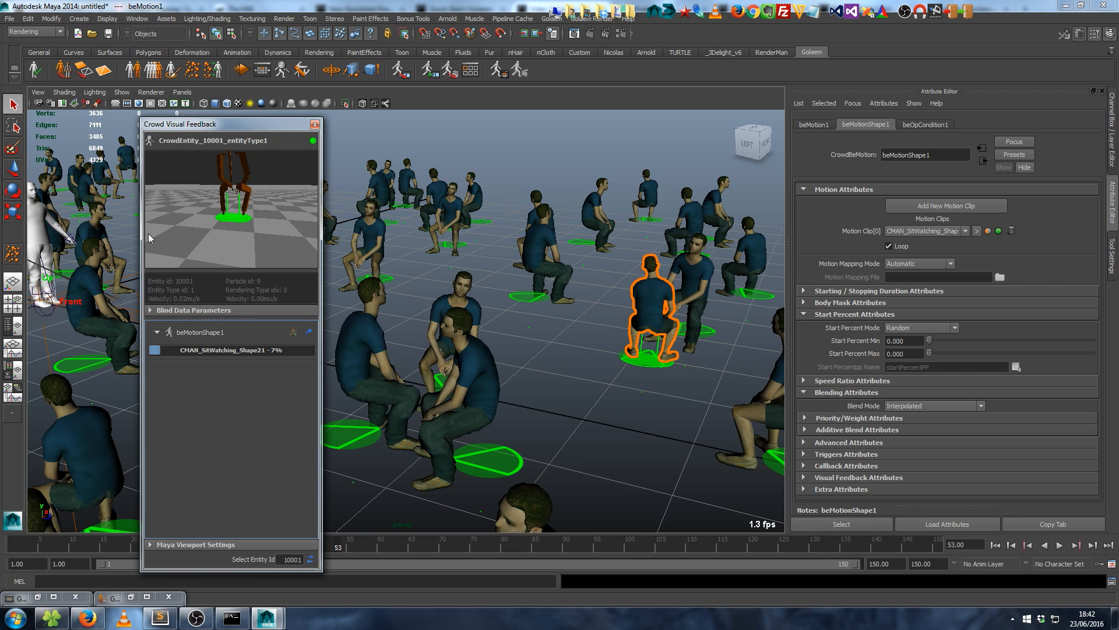
# - Bring up the Behavior Editor to examine the entity type's Motion behavior graph, and minimize it
pyautogui.click(262, 70)
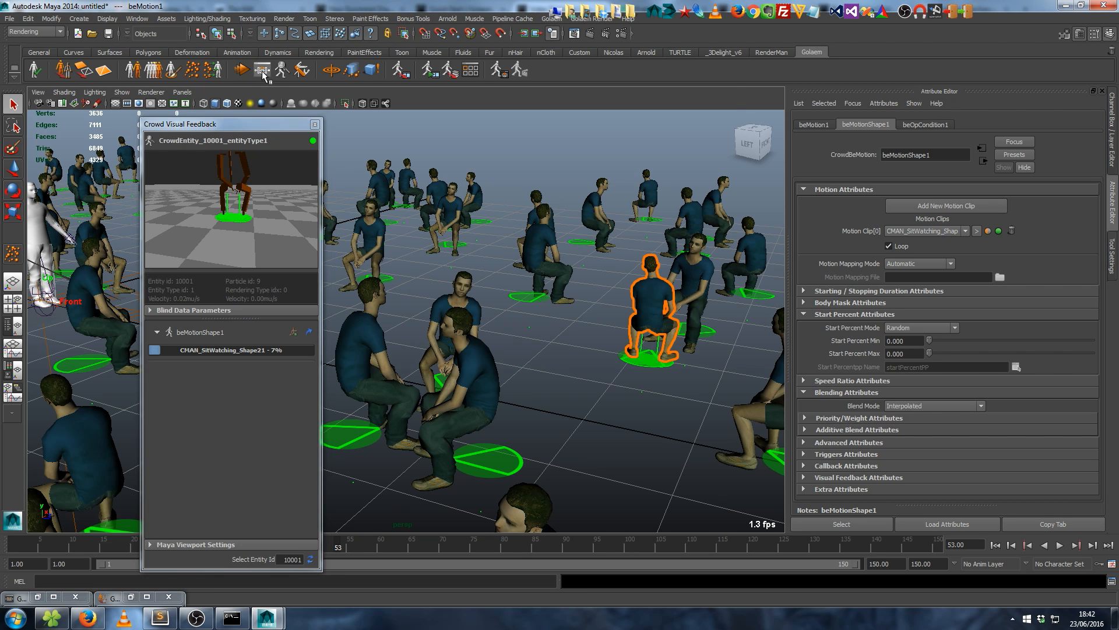
pyautogui.moveTo(278, 53); pyautogui.dragTo(500, 307)
pyautogui.click(516, 372)
pyautogui.click(577, 263)
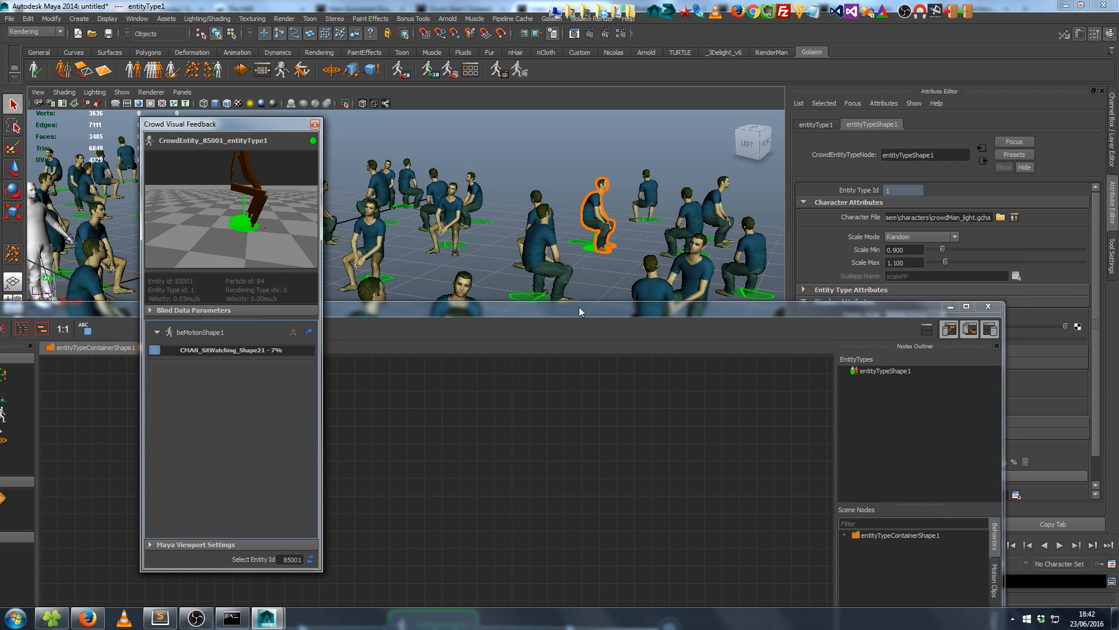
pyautogui.moveTo(579, 307); pyautogui.dragTo(592, 105)
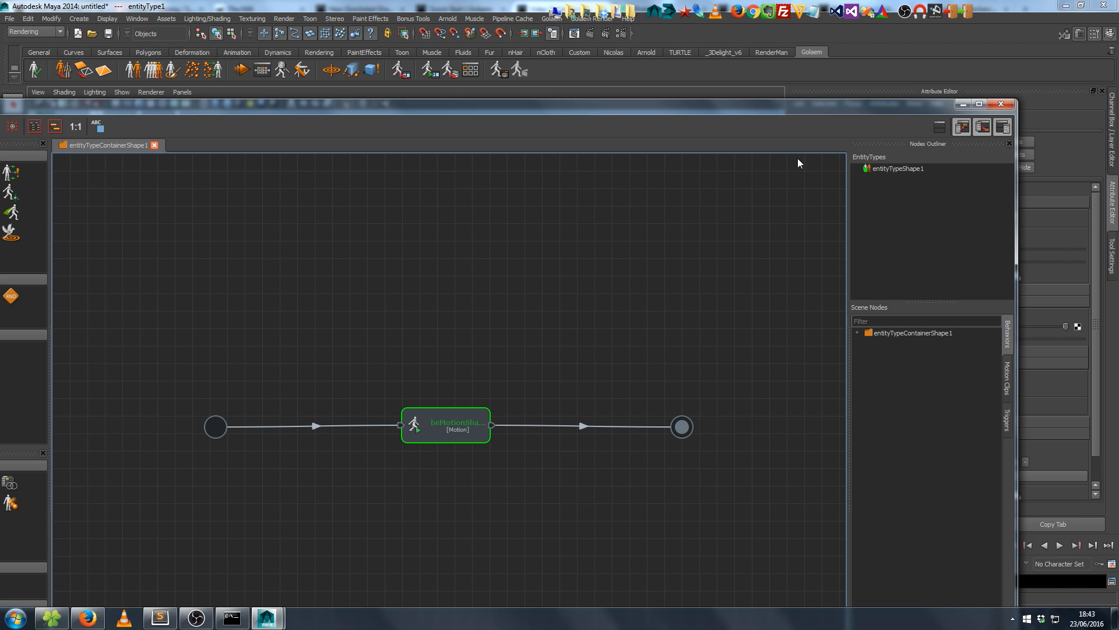
pyautogui.click(963, 103)
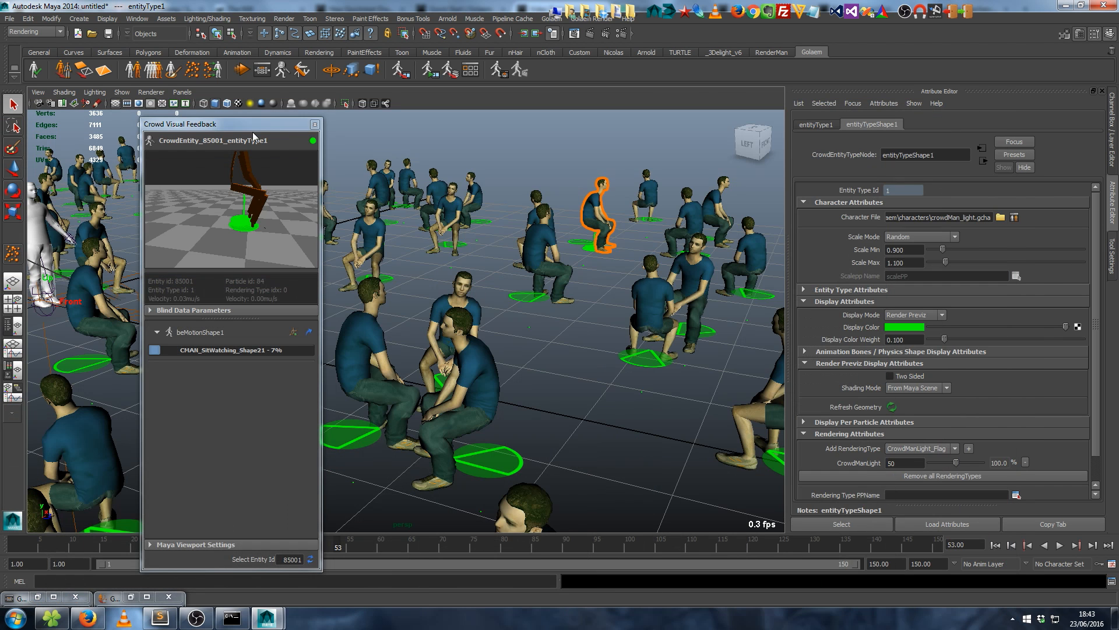
# - Select the Motion behavior from Crowd Visual Feedback, and set Start Percent Max to 1, Speed Ratio Min to about 0.674 and Max to about 1.312
pyautogui.moveTo(252, 125); pyautogui.dragTo(189, 125)
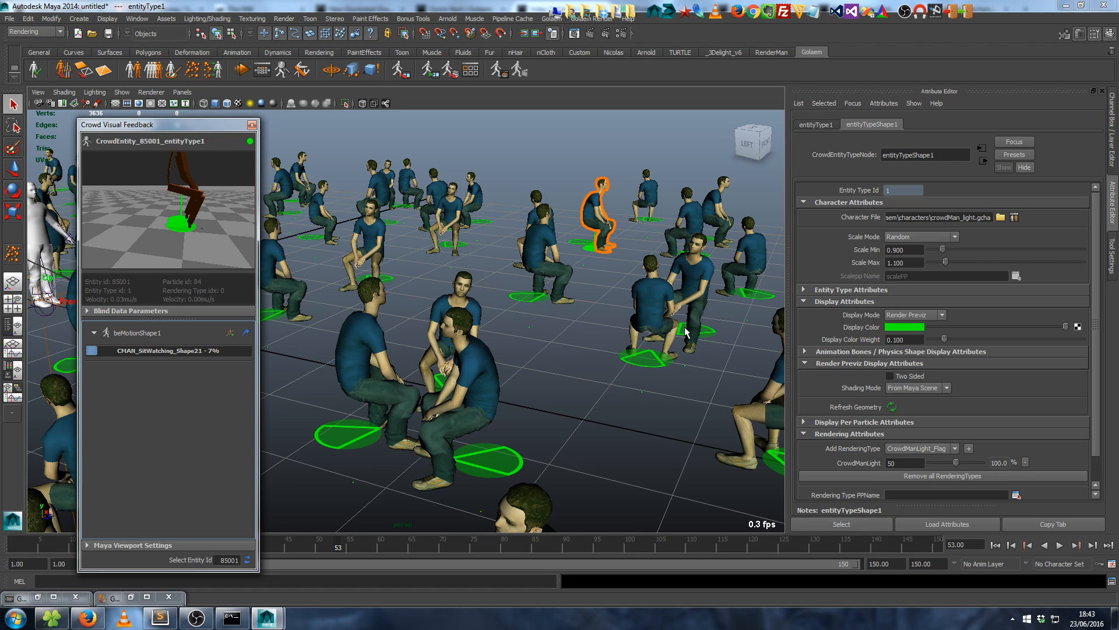
pyautogui.click(245, 332)
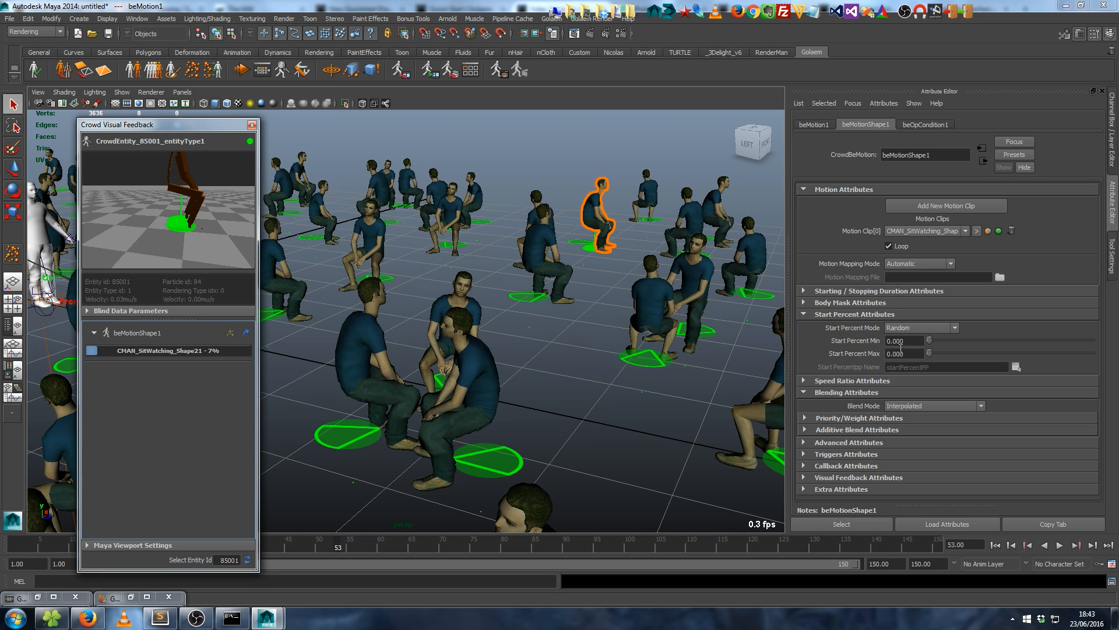
pyautogui.moveTo(929, 354); pyautogui.dragTo(1111, 356)
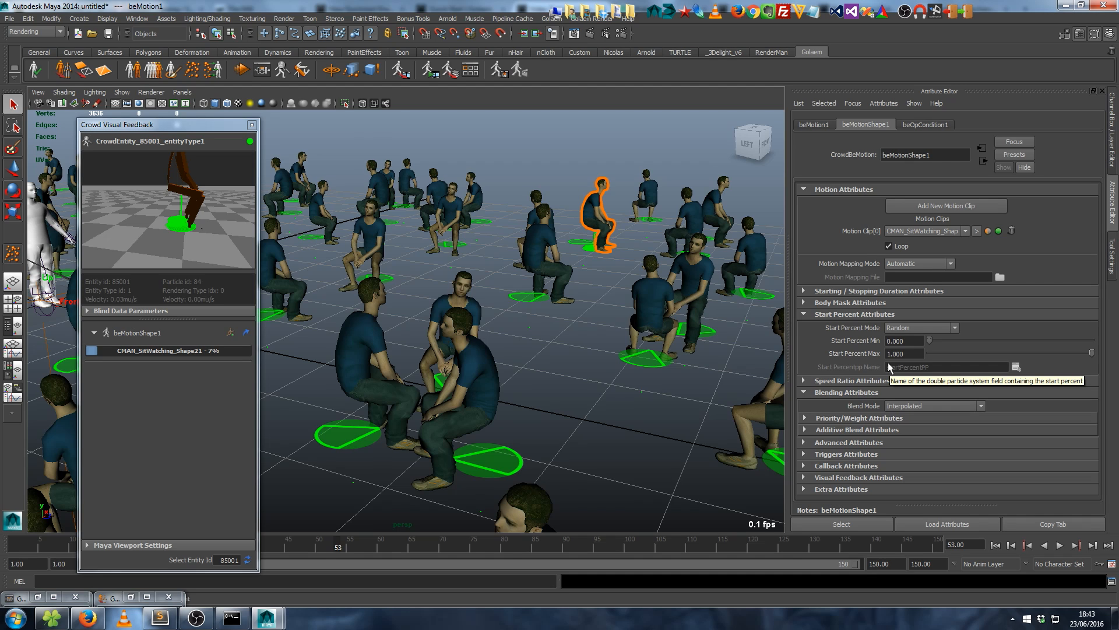
pyautogui.click(843, 382)
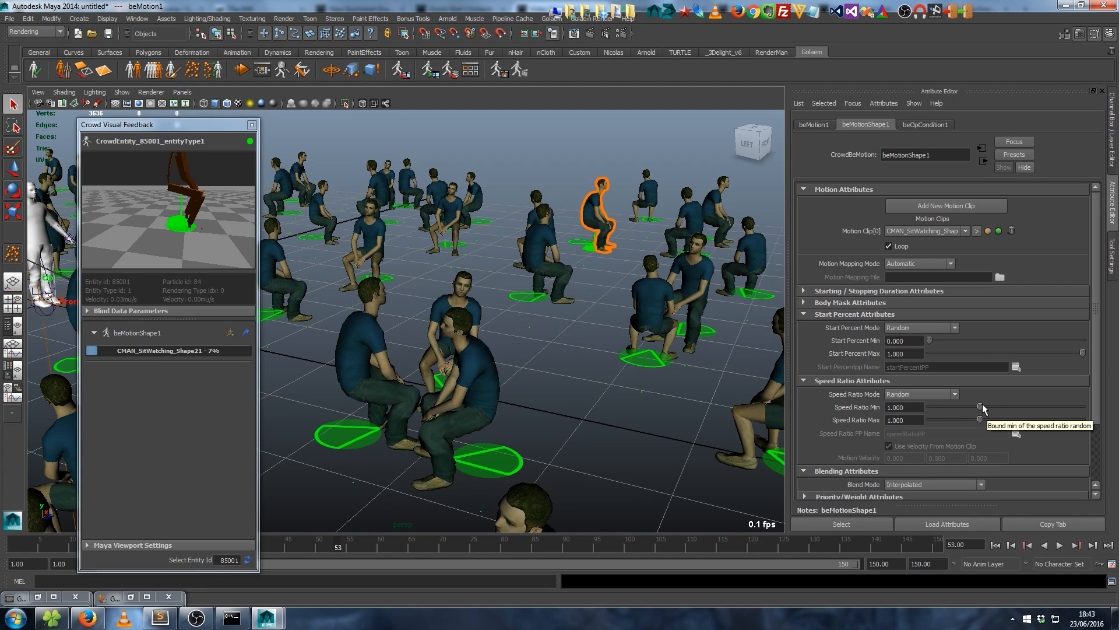
pyautogui.moveTo(980, 406)
pyautogui.mouseDown()
pyautogui.moveTo(964, 406)
pyautogui.moveTo(997, 420)
pyautogui.mouseUp()
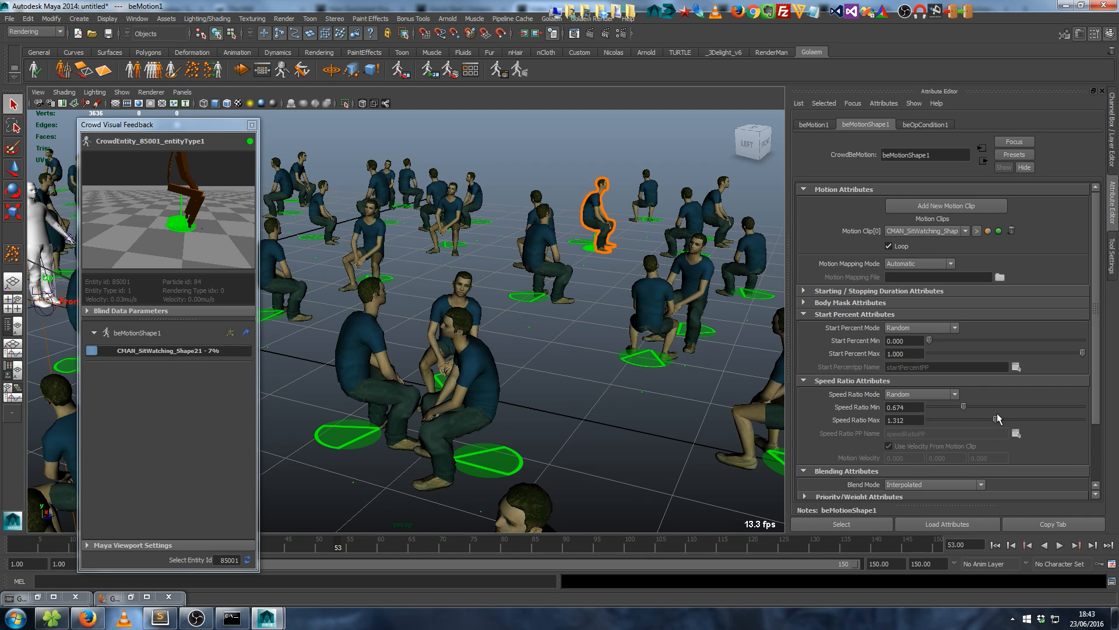
# - Rewind and play the simulation up to frame 71, and compare the motion progress of three different seated entities in Crowd Visual Feedback
pyautogui.click(995, 545)
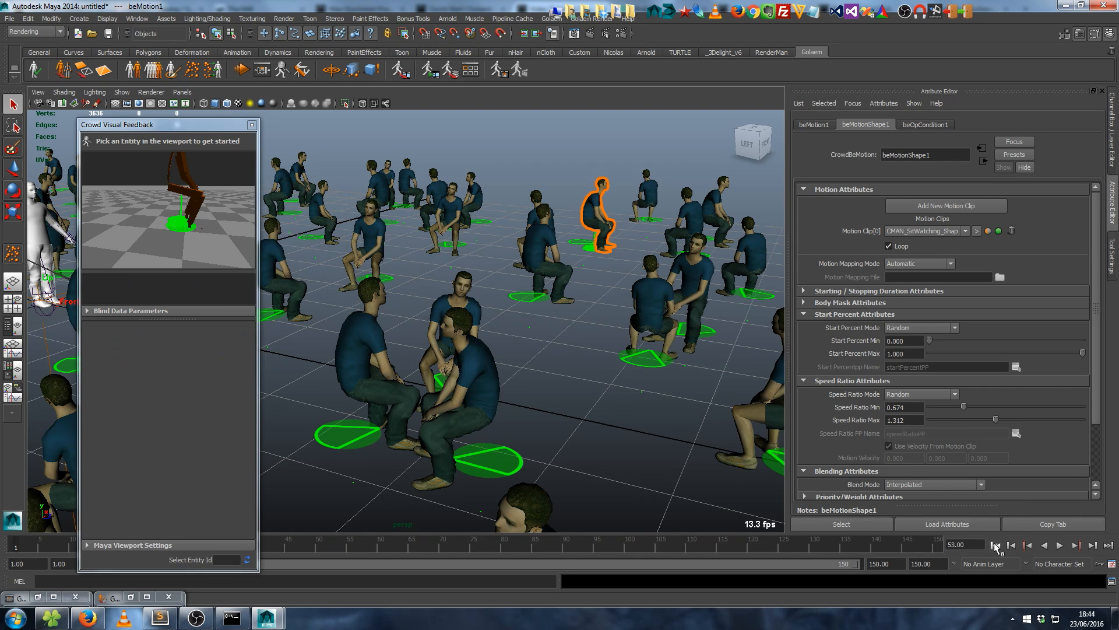
pyautogui.click(1060, 545)
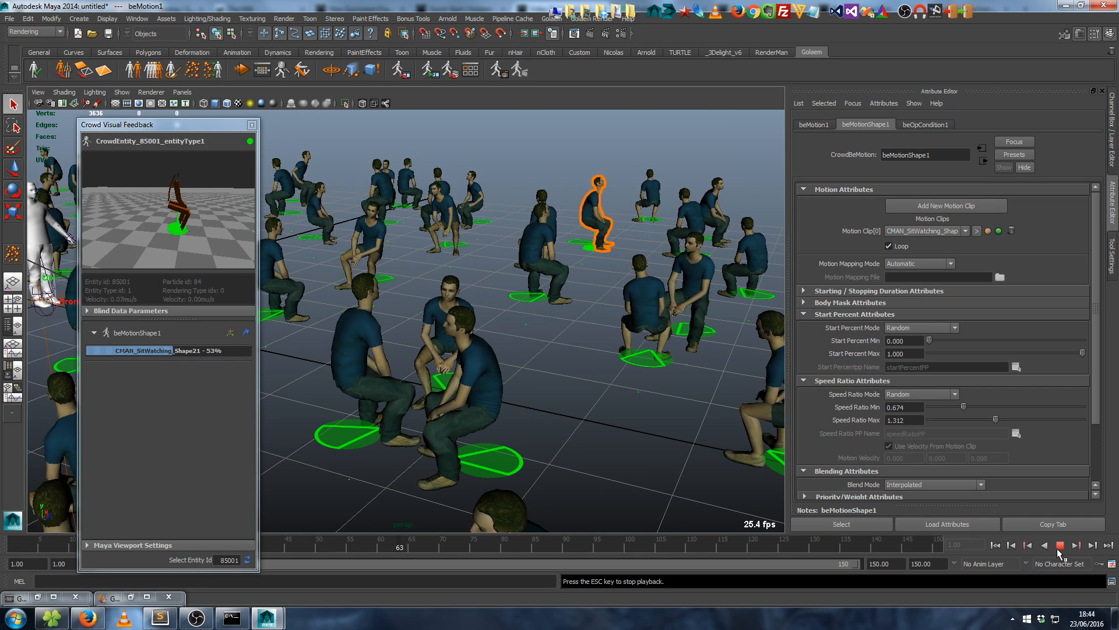
pyautogui.click(1059, 546)
pyautogui.click(472, 376)
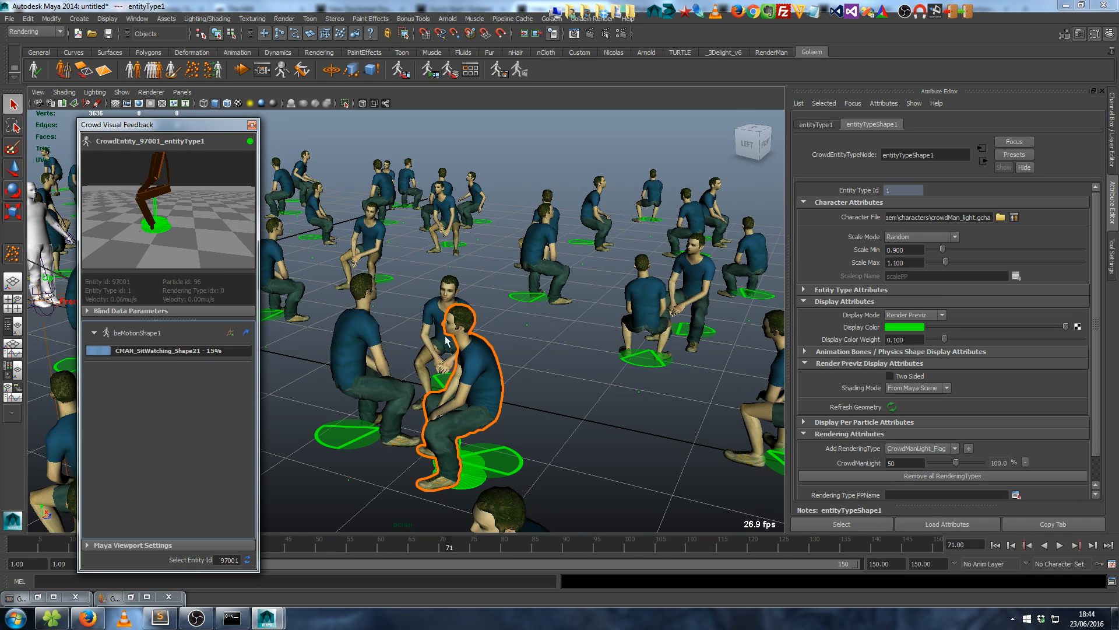
pyautogui.click(650, 308)
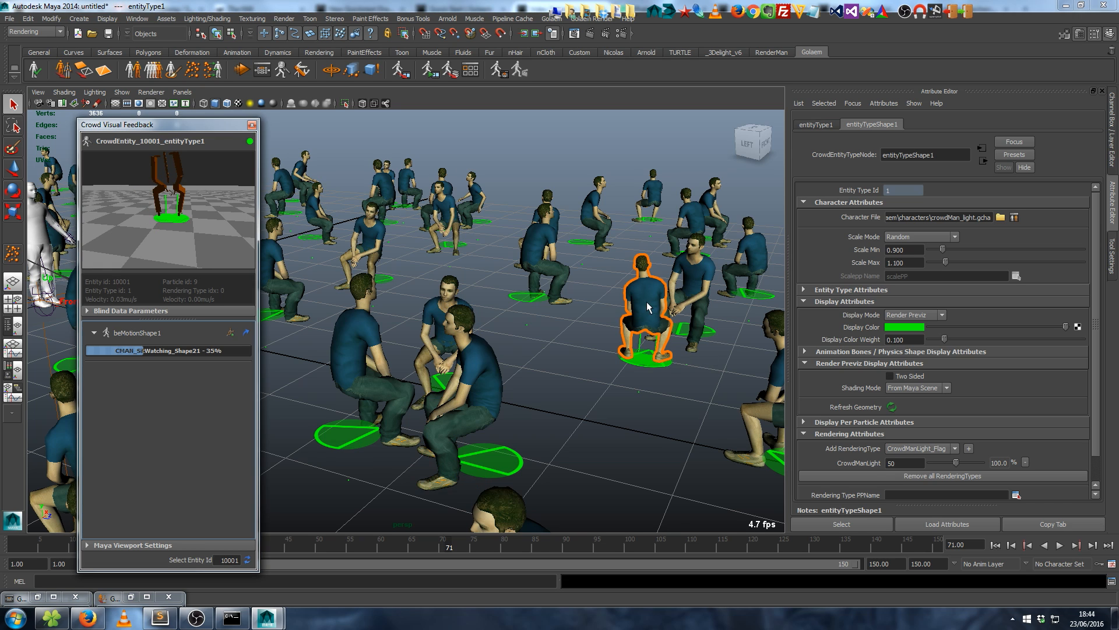
pyautogui.click(366, 222)
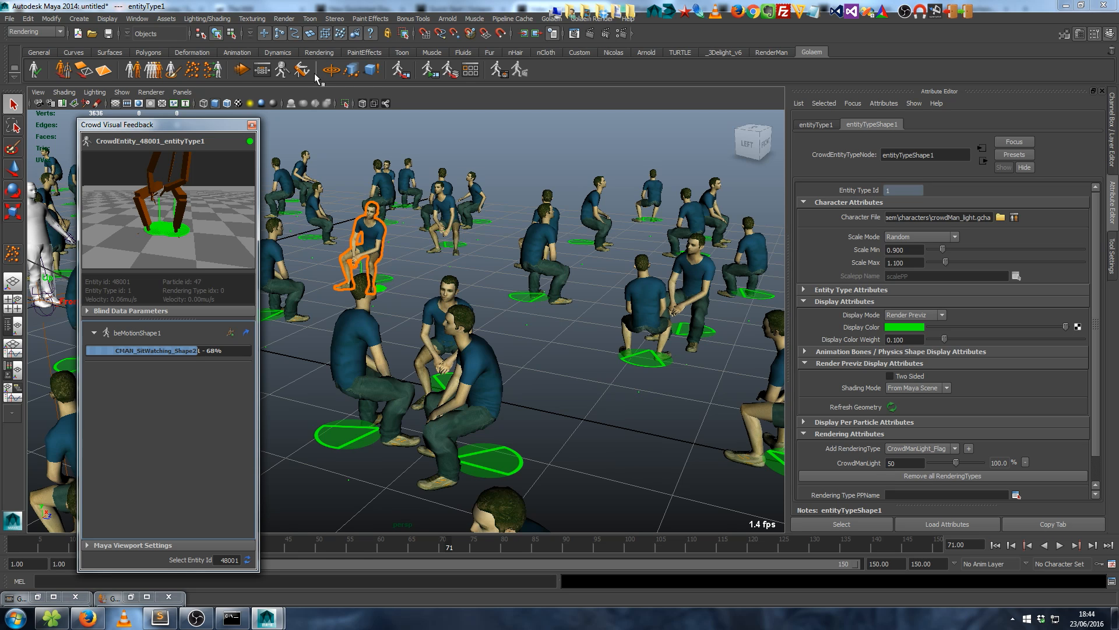
# - Switch to Cache Replay Mode, check the old crowd cache around frame 78, and return to Simulation Mode
pyautogui.click(404, 73)
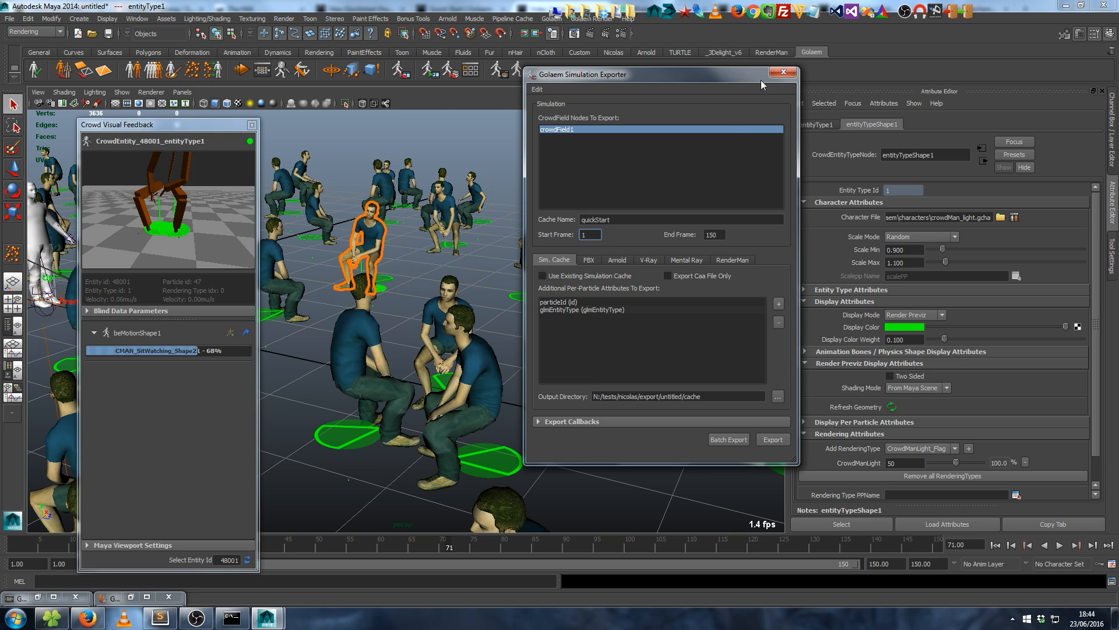
pyautogui.click(777, 73)
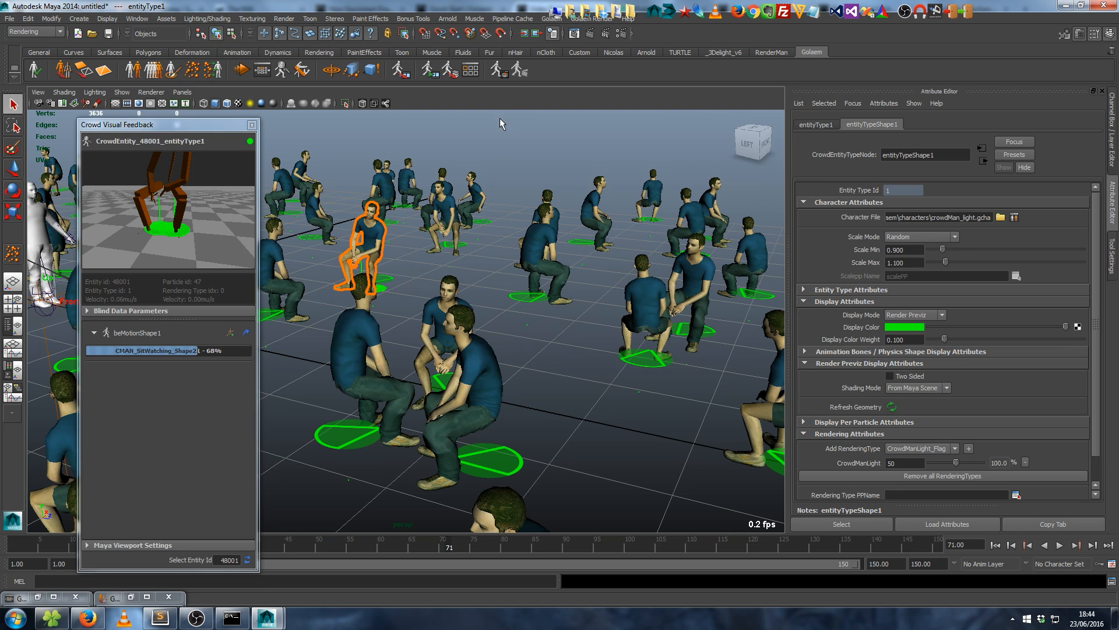
pyautogui.click(498, 71)
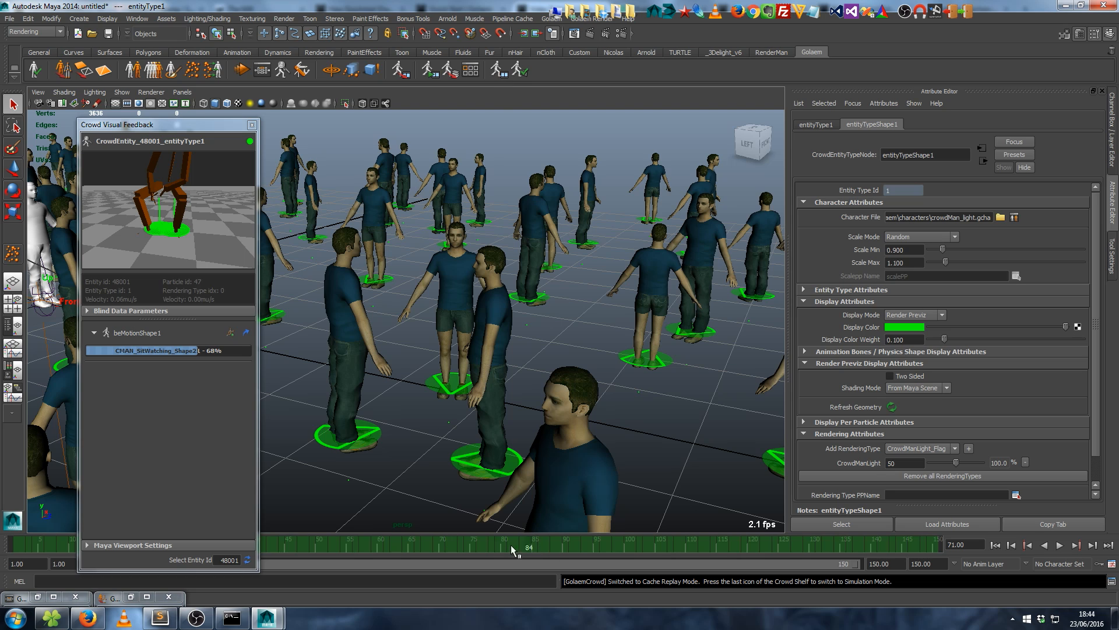
pyautogui.moveTo(511, 544)
pyautogui.mouseDown()
pyautogui.moveTo(629, 544)
pyautogui.moveTo(492, 542)
pyautogui.mouseUp()
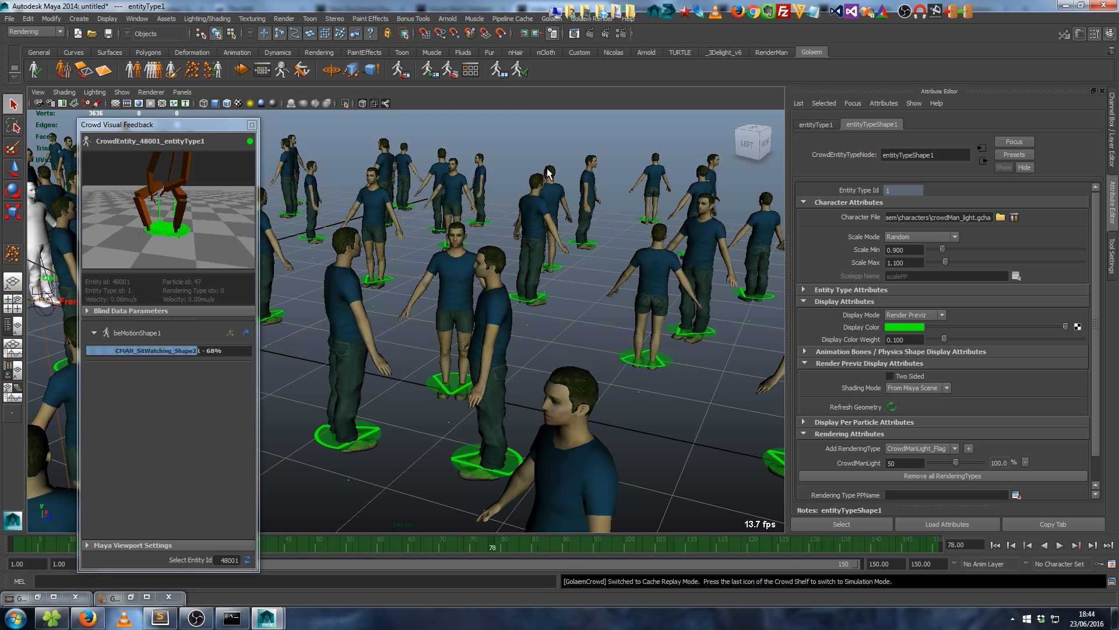
pyautogui.click(497, 73)
# - Export the crowdField1 simulation cache as quickStart for frames 1 to 150, and play the cached crowd, stopping at frame 91
pyautogui.click(401, 70)
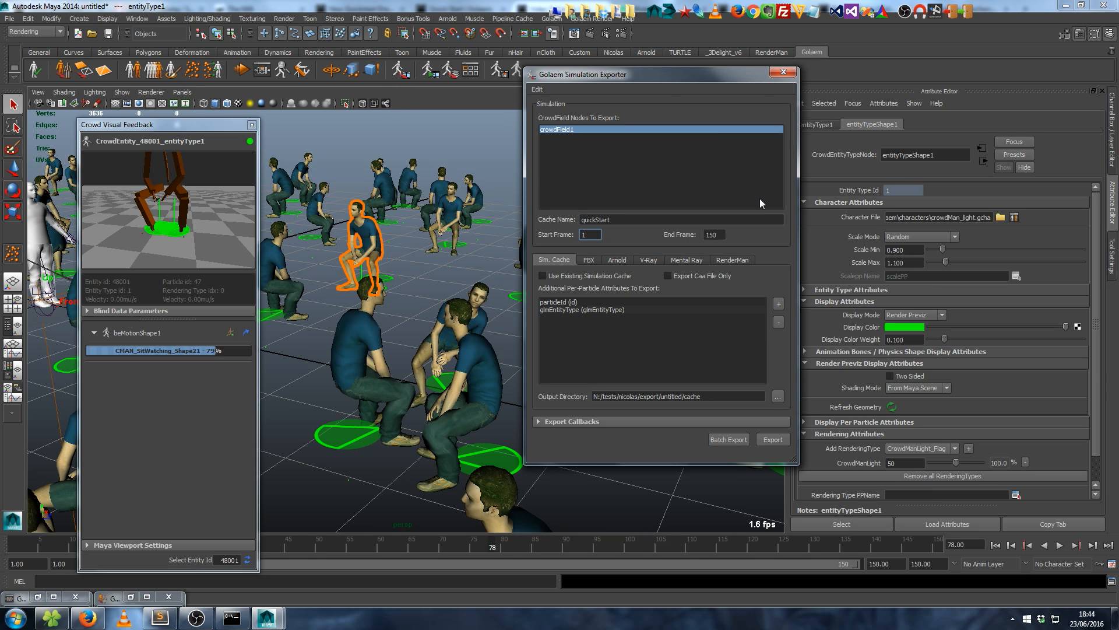
pyautogui.click(774, 439)
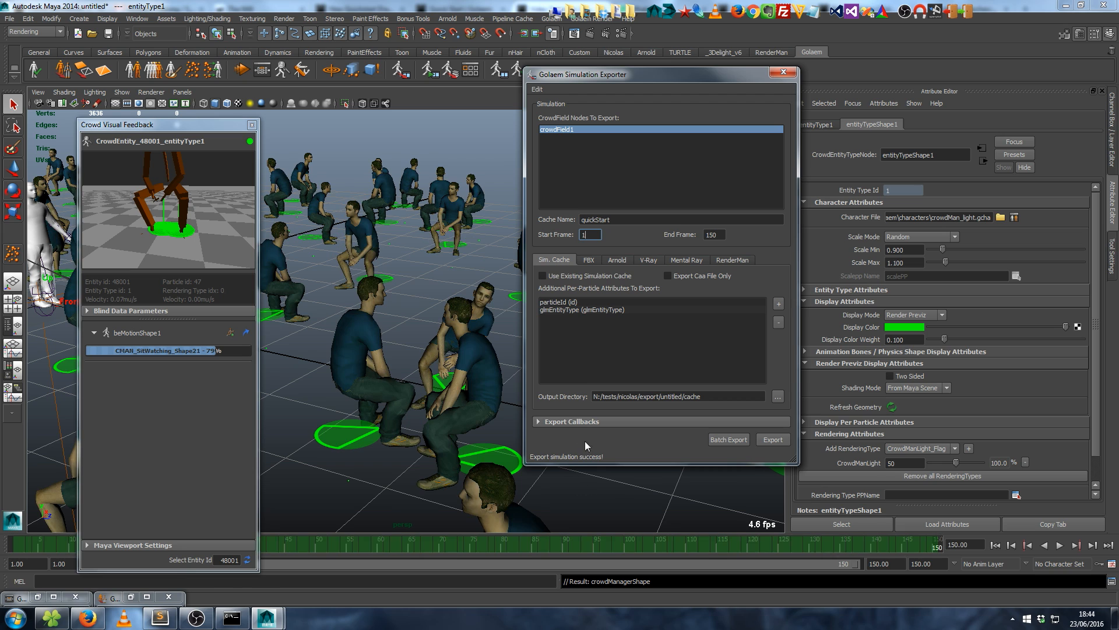
pyautogui.click(783, 72)
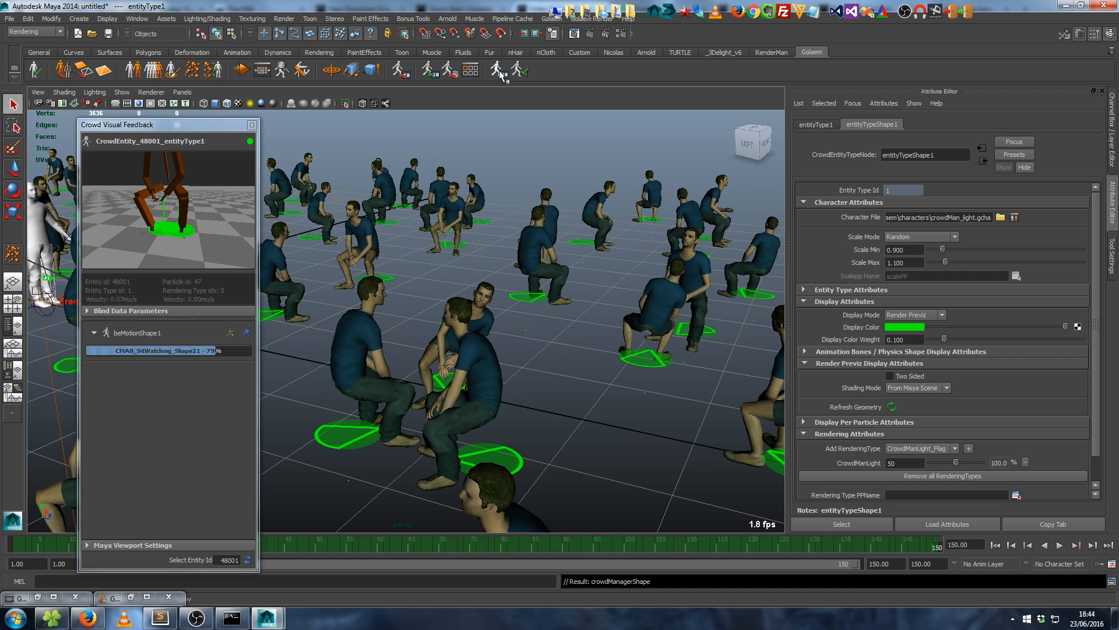
pyautogui.hotkey('alt', 'v')
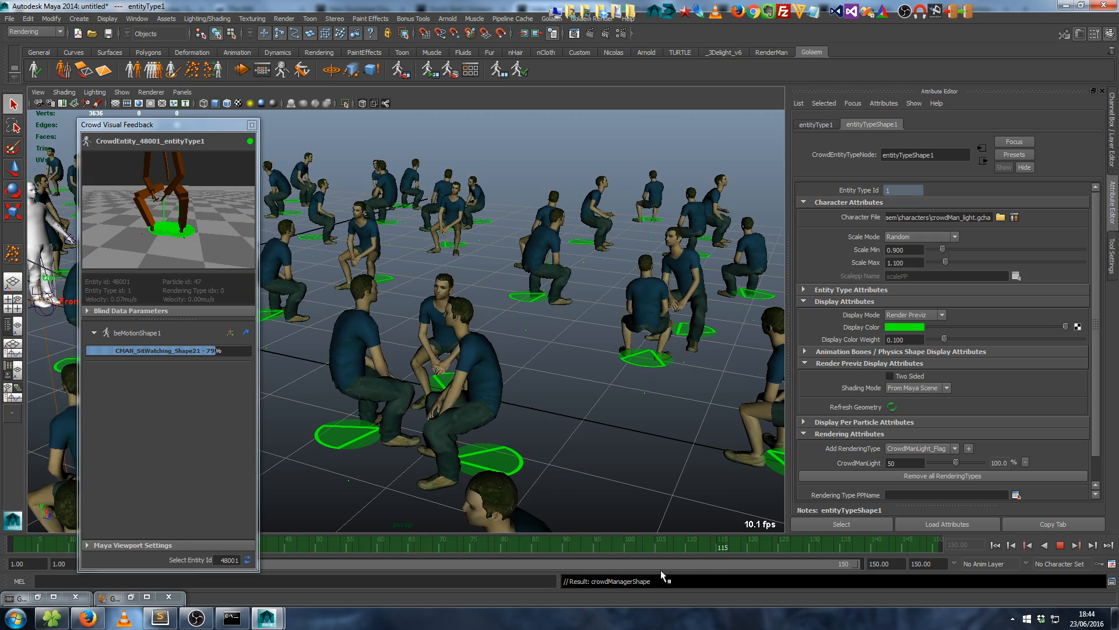
pyautogui.hotkey('alt', 'v')
# - Frame the whole seated crowd and render frame 91 with Arnold, and close the Render View and Crowd Visual Feedback
pyautogui.keyDown('alt'); pyautogui.moveTo(580, 279); pyautogui.dragTo(291, 268, button='right'); pyautogui.keyUp('alt')
pyautogui.keyDown('alt'); pyautogui.moveTo(290, 268); pyautogui.dragTo(477, 260, button='middle'); pyautogui.keyUp('alt')
pyautogui.keyDown('alt'); pyautogui.moveTo(477, 260); pyautogui.dragTo(461, 297); pyautogui.keyUp('alt')
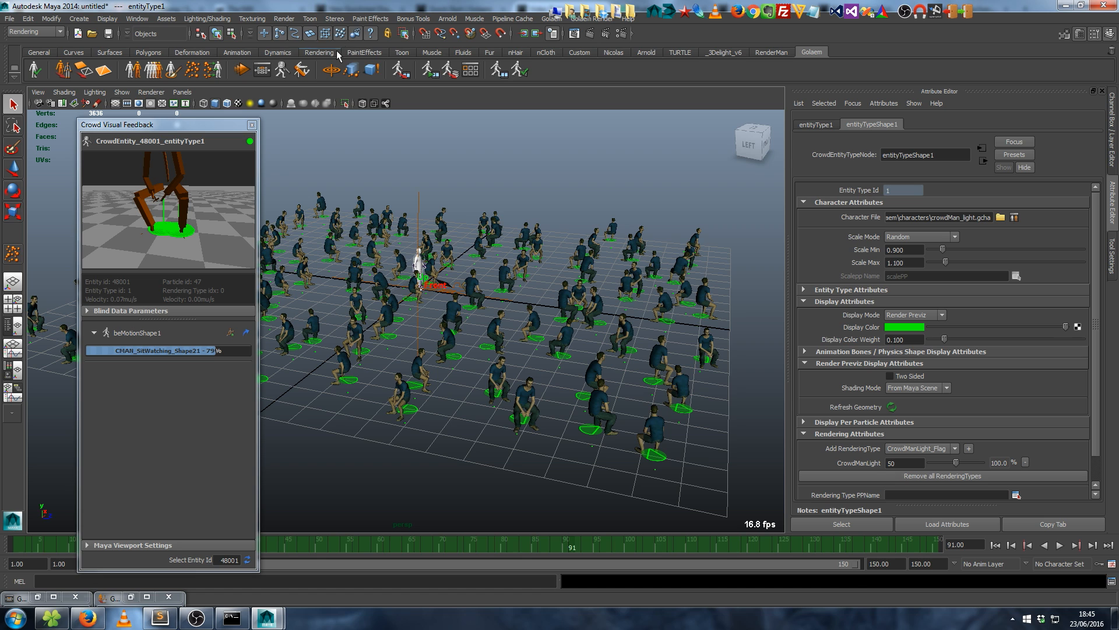
pyautogui.click(285, 19)
pyautogui.click(294, 37)
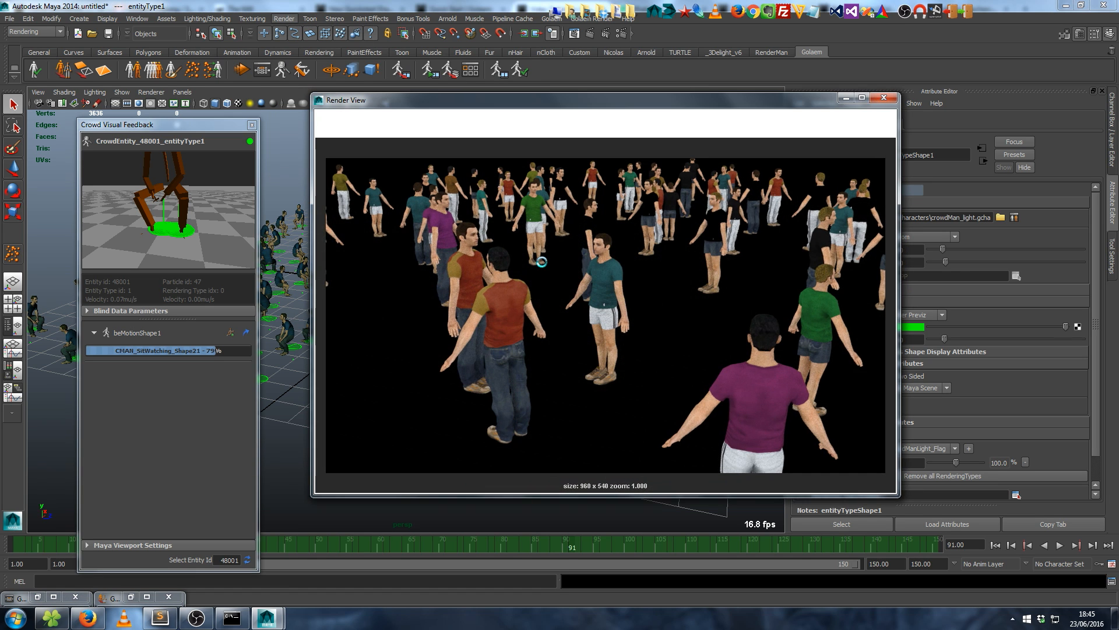
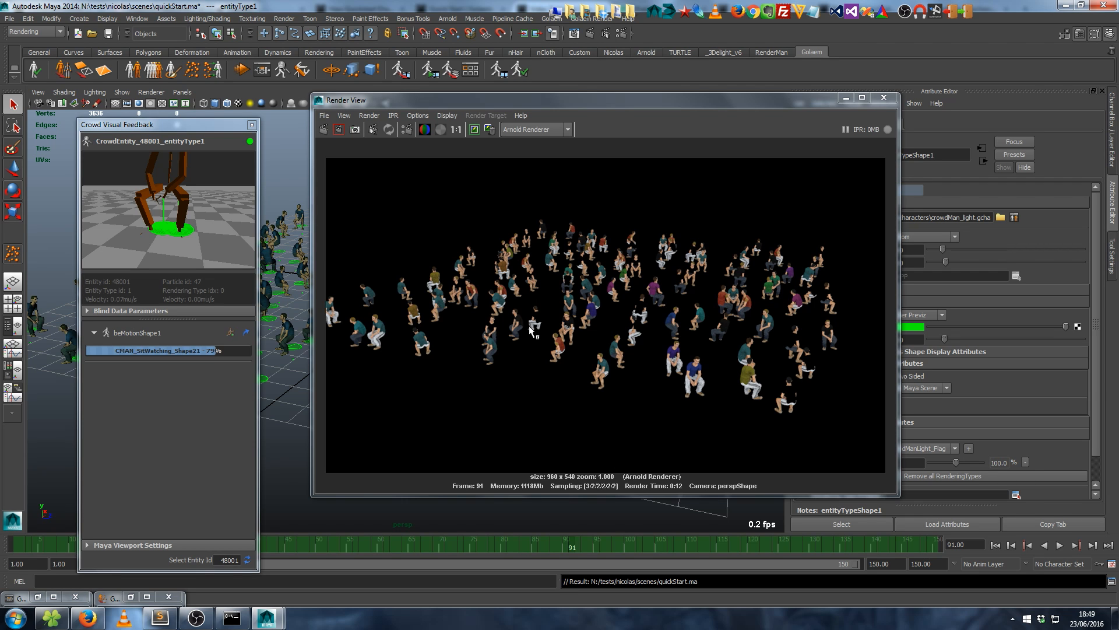
pyautogui.click(891, 102)
pyautogui.click(252, 125)
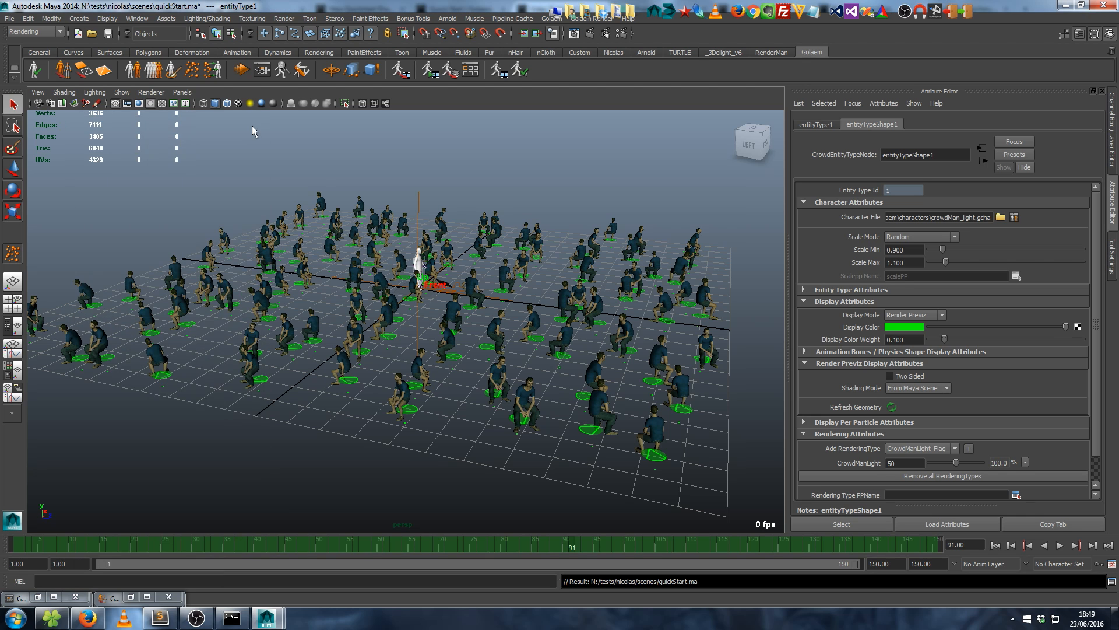
# - Open the Simulation Cache Layout for the cached crowd, widen its panel, and switch the viewport to component selection
pyautogui.click(454, 73)
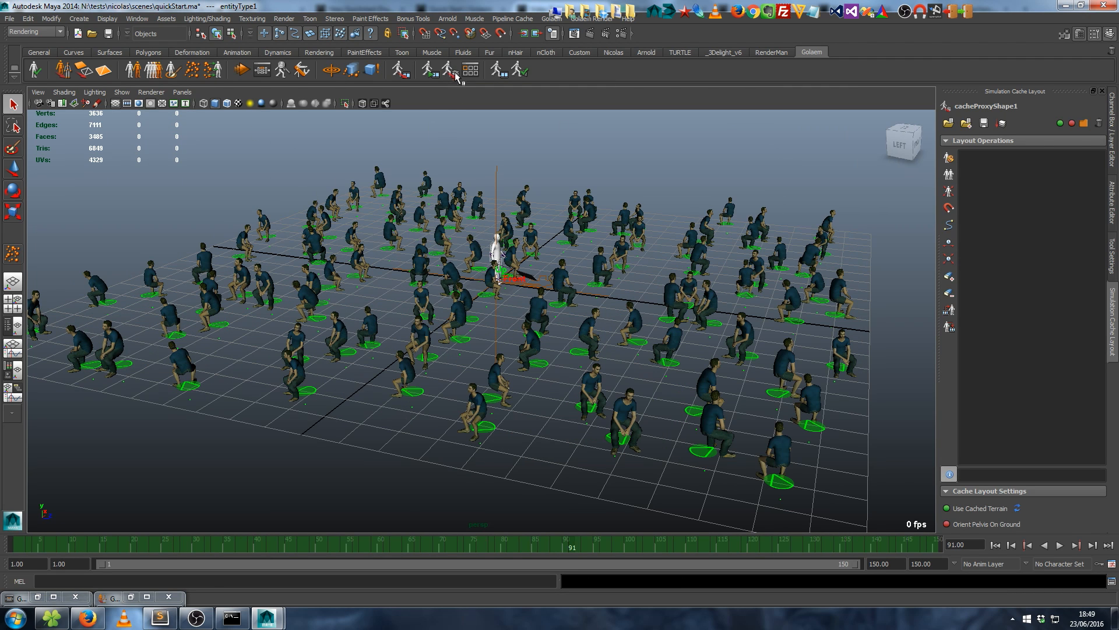
pyautogui.moveTo(939, 251); pyautogui.dragTo(848, 280)
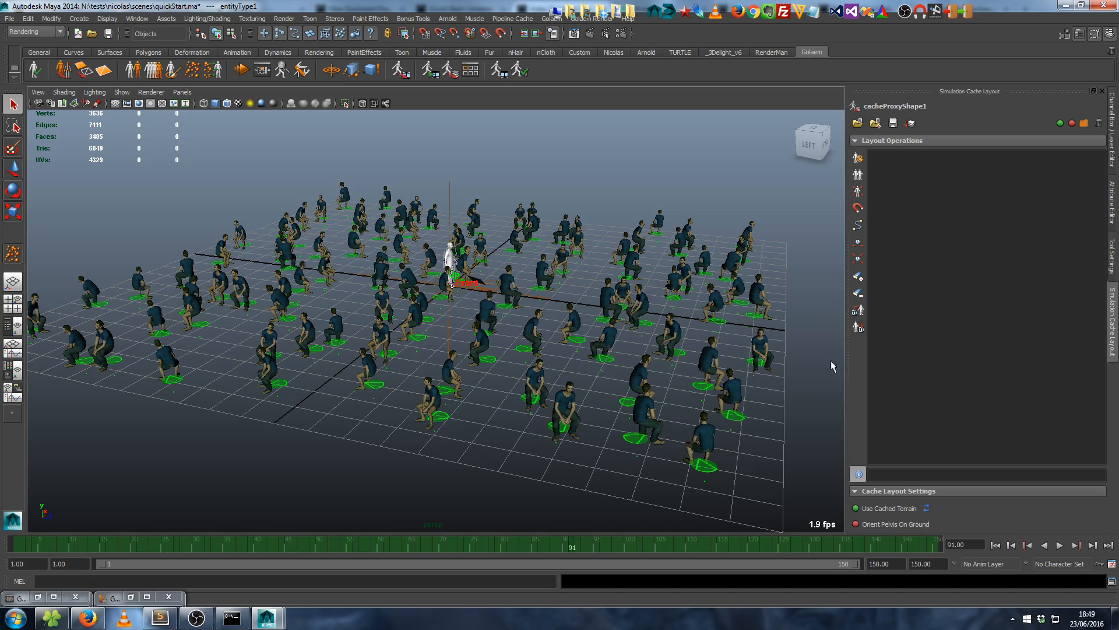
pyautogui.keyDown('alt'); pyautogui.moveTo(668, 405); pyautogui.dragTo(621, 381, button='middle'); pyautogui.keyUp('alt')
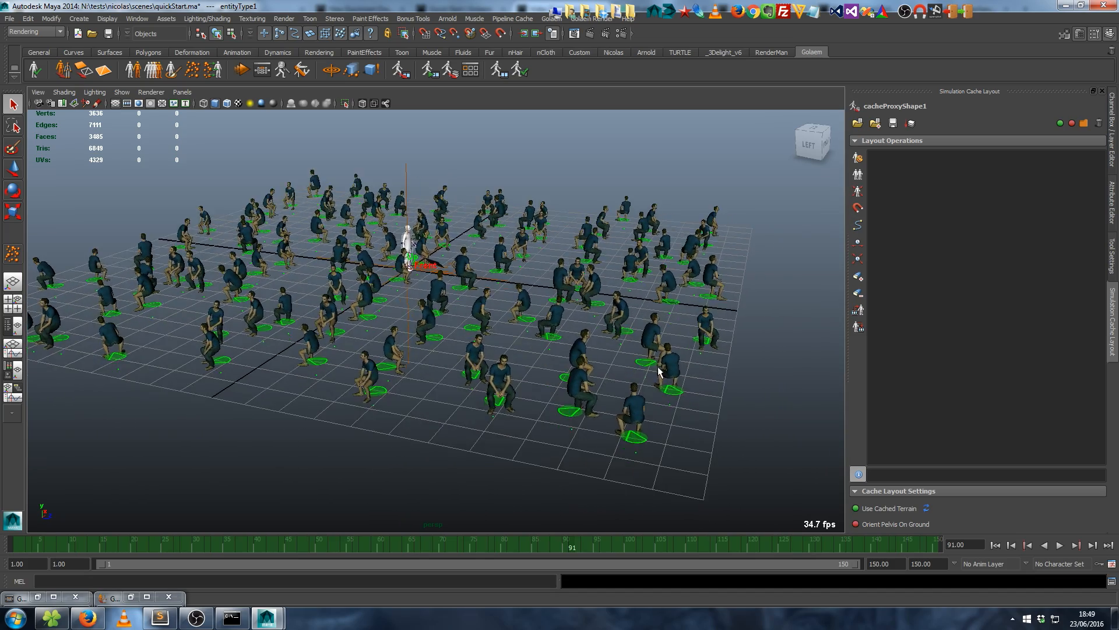
pyautogui.keyDown('alt'); pyautogui.moveTo(659, 370); pyautogui.dragTo(489, 315); pyautogui.keyUp('alt')
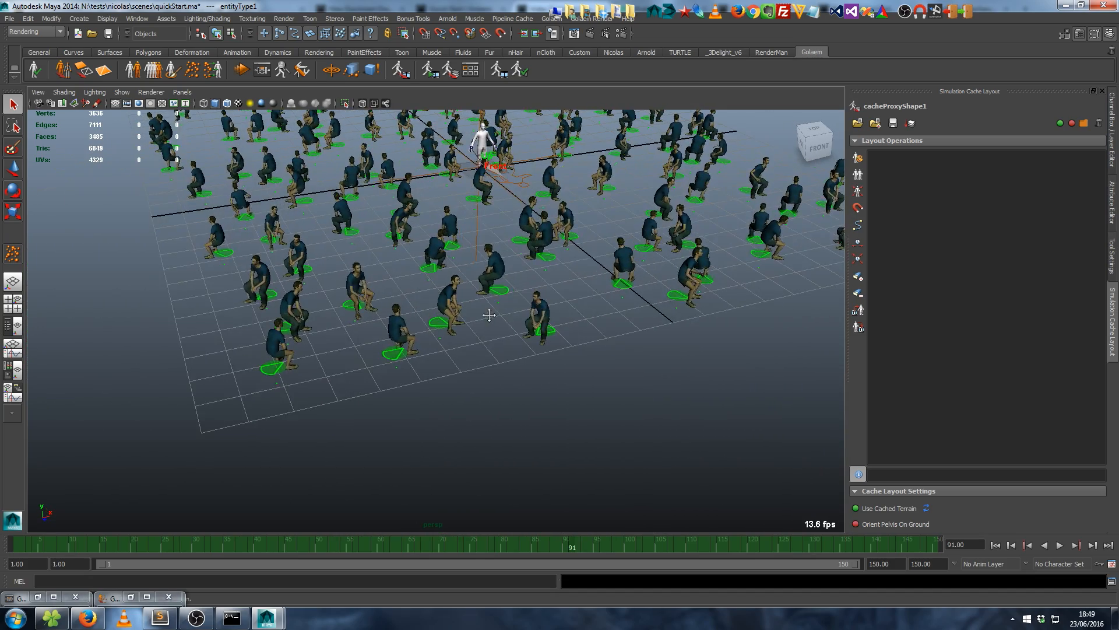
pyautogui.keyDown('alt'); pyautogui.moveTo(489, 315); pyautogui.dragTo(563, 341, button='middle'); pyautogui.keyUp('alt')
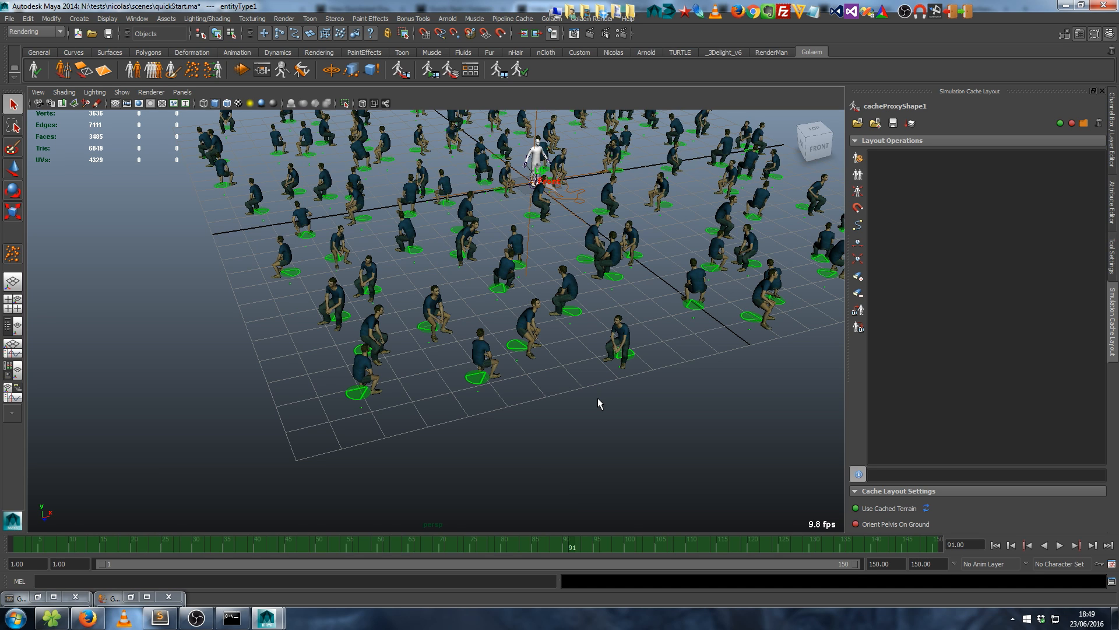
pyautogui.press('F8')
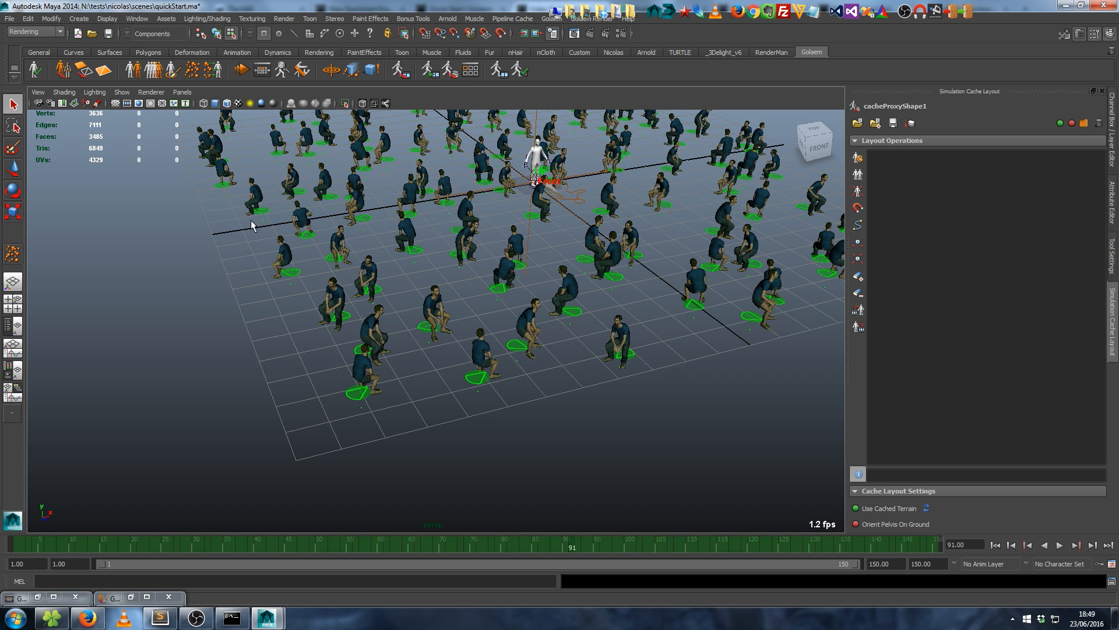
# - Select the 14 seated characters at the grid's front-left corner and move them about -6.7 units along X
pyautogui.moveTo(253, 225); pyautogui.dragTo(554, 429)
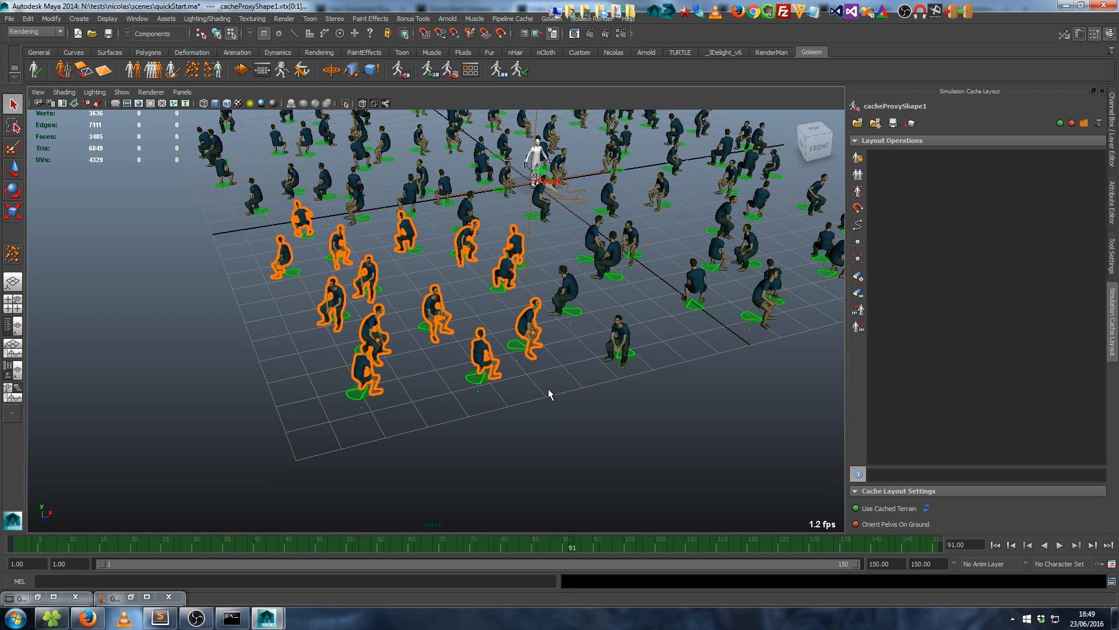
pyautogui.press('w')
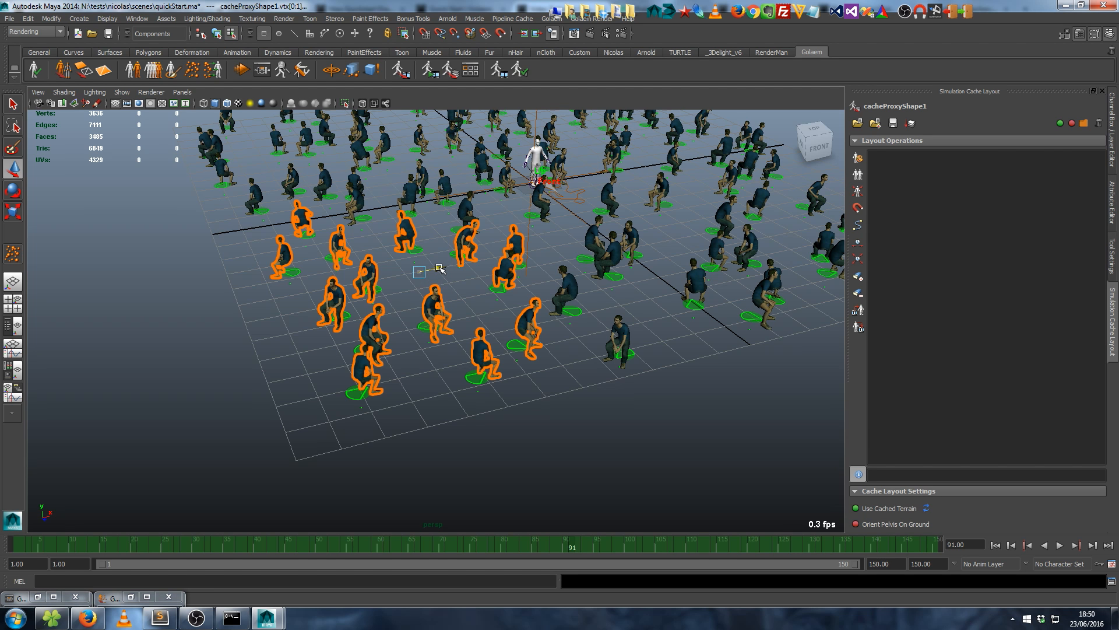
pyautogui.moveTo(438, 267); pyautogui.dragTo(200, 303)
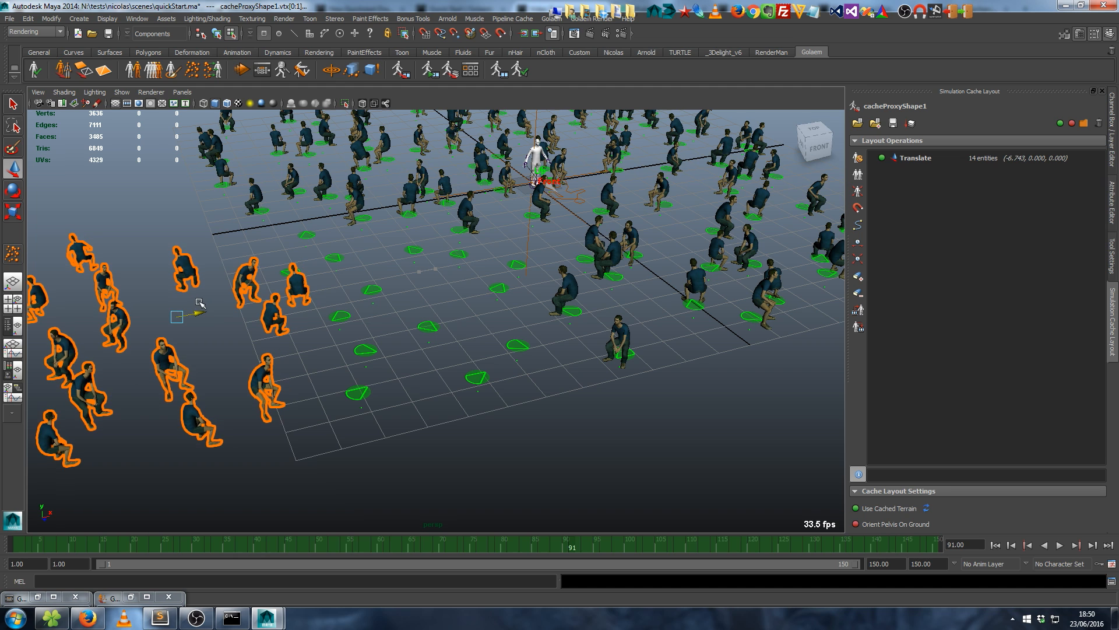
# - Toggle the Translate layout operation off and back on, and set its X value to -7
pyautogui.keyDown('alt'); pyautogui.moveTo(322, 327); pyautogui.dragTo(400, 327); pyautogui.keyUp('alt')
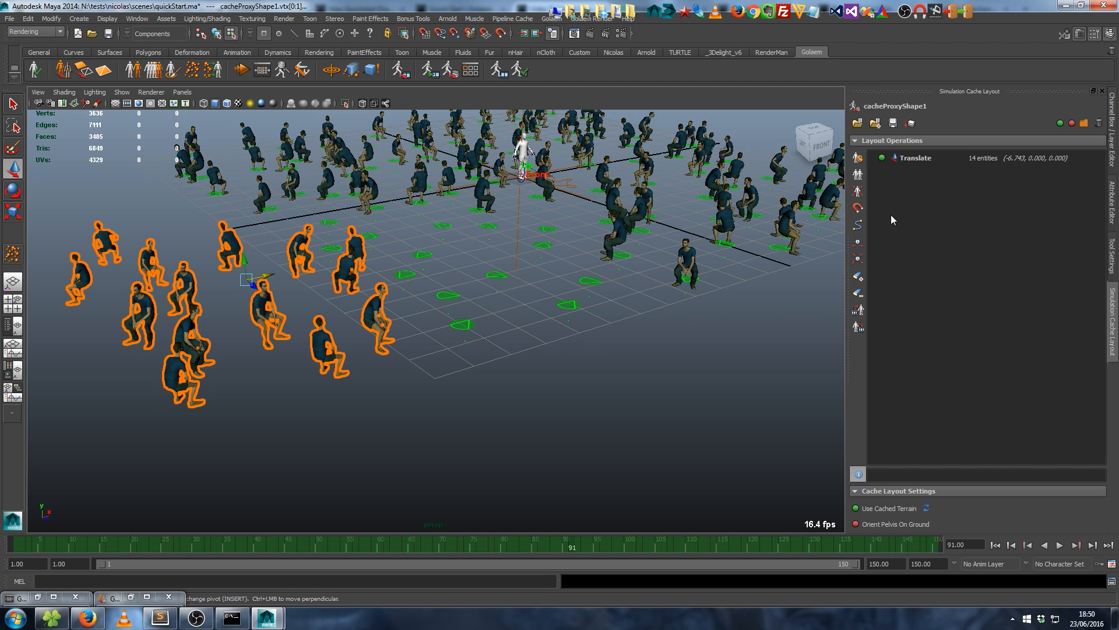
pyautogui.click(882, 158)
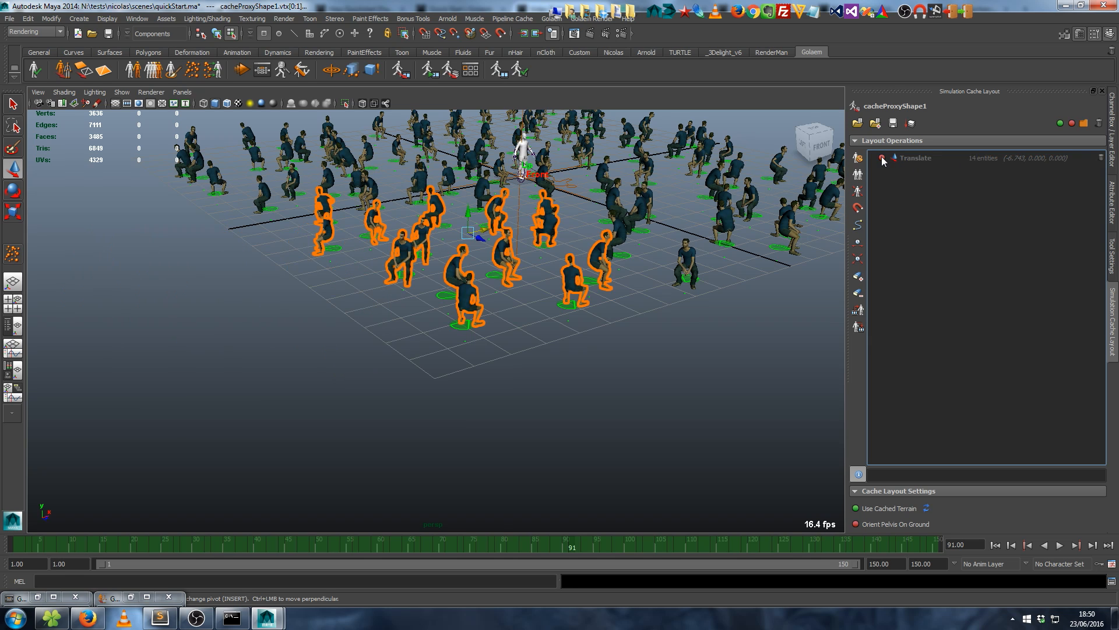
pyautogui.click(882, 158)
pyautogui.click(1031, 156)
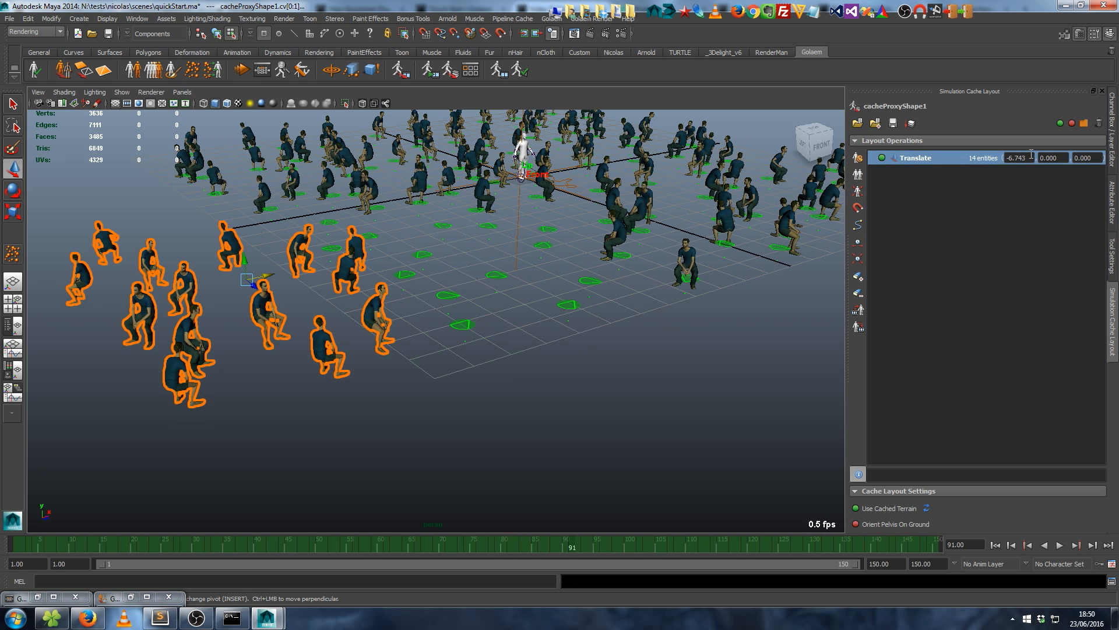
pyautogui.moveTo(1029, 158); pyautogui.dragTo(943, 159)
pyautogui.write('-7')
pyautogui.press('Return')
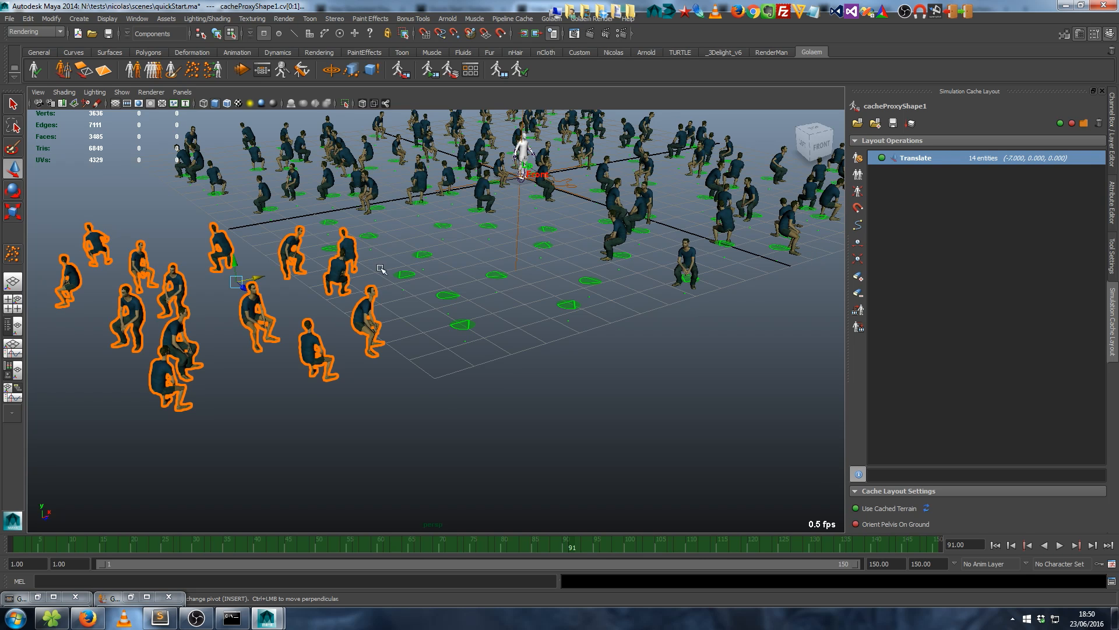
# - Rotate the 14 moved characters about 4.2 degrees around Y and scale their spacing in world mode to about 0.67
pyautogui.keyDown('alt'); pyautogui.moveTo(383, 269); pyautogui.dragTo(484, 291, button='middle'); pyautogui.keyUp('alt')
pyautogui.press('e')
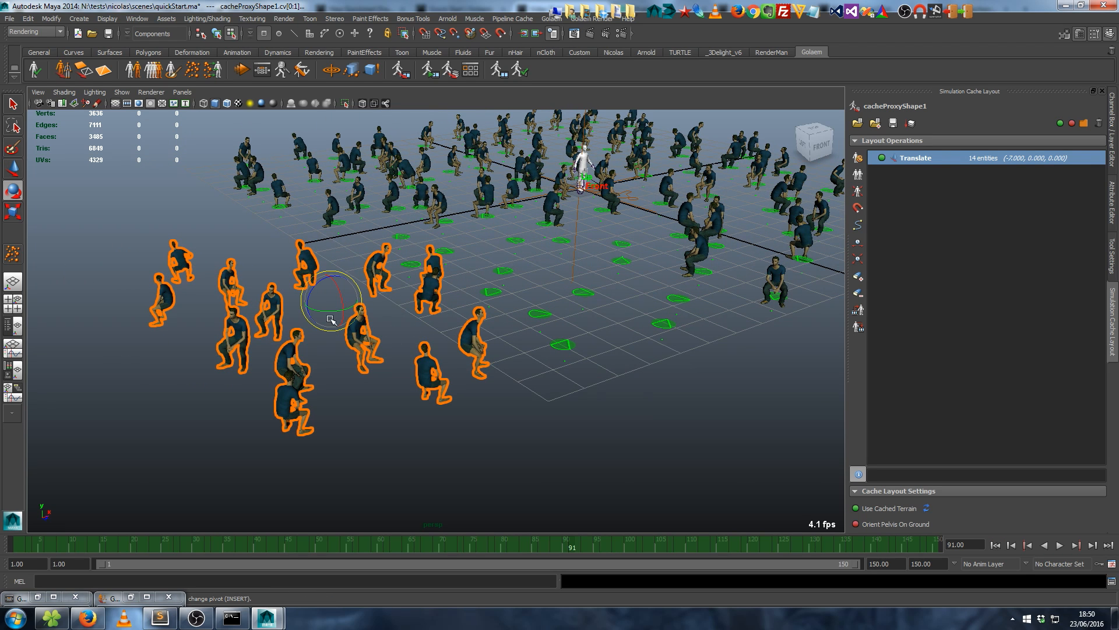
pyautogui.moveTo(325, 313); pyautogui.dragTo(354, 319)
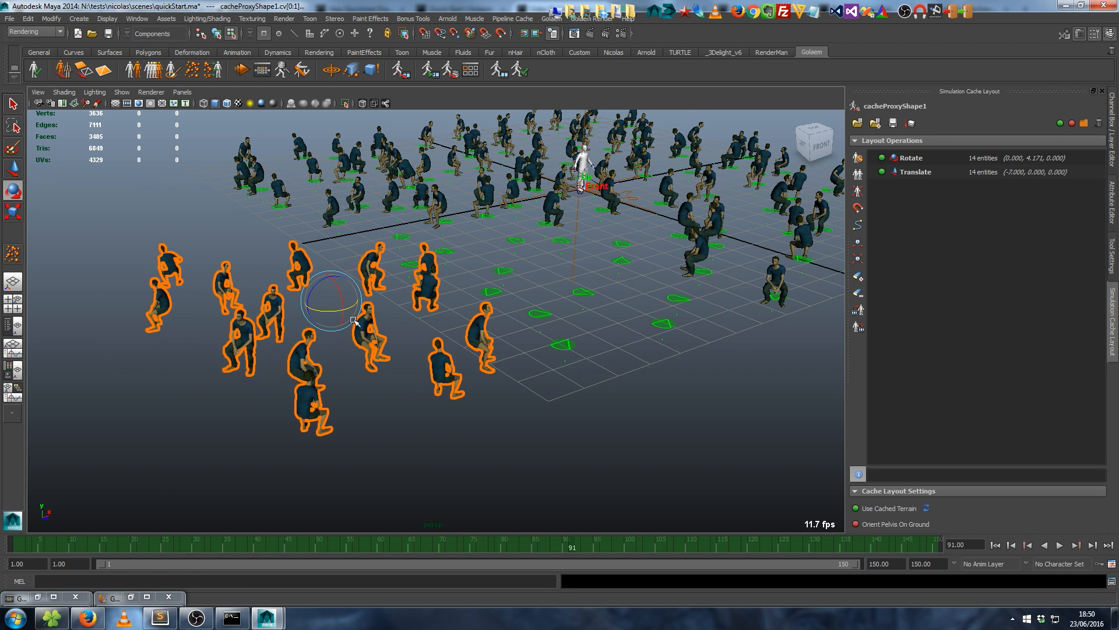
pyautogui.press('r')
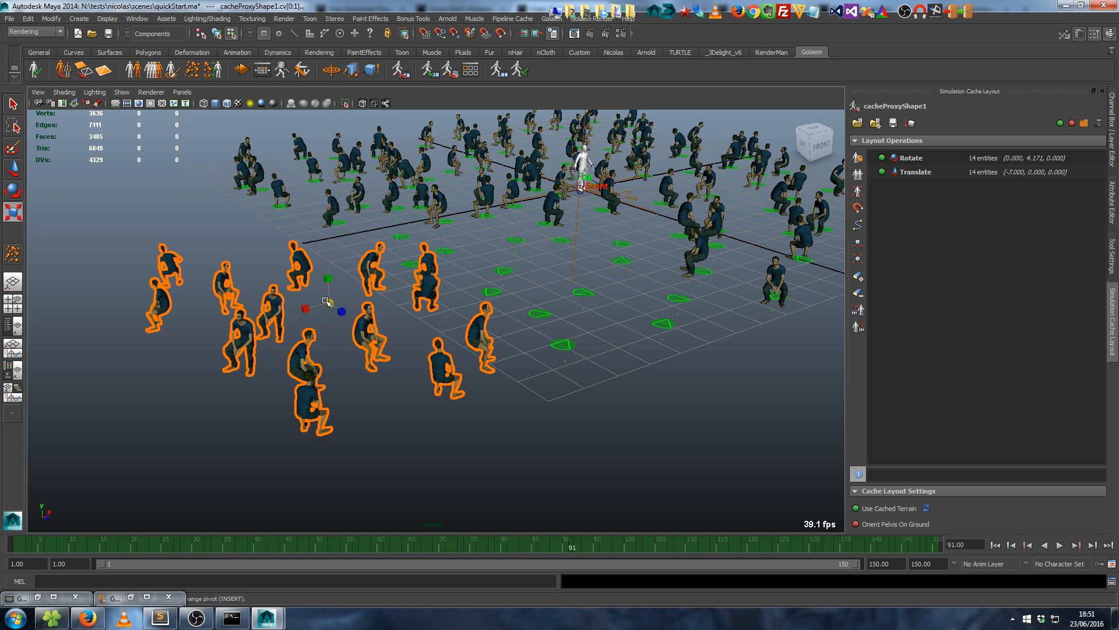
pyautogui.moveTo(328, 301)
pyautogui.mouseDown()
pyautogui.moveTo(361, 306)
pyautogui.moveTo(220, 327)
pyautogui.moveTo(366, 318)
pyautogui.moveTo(251, 316)
pyautogui.mouseUp()
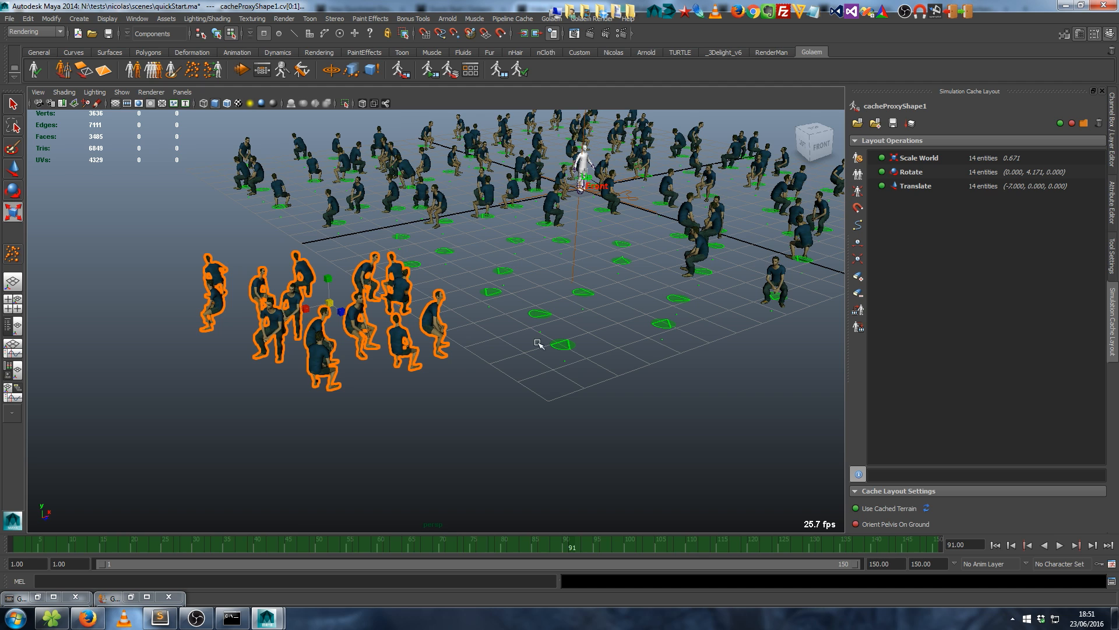
# - Set the Scale tool's axis to Object, scale the selected characters by about 1.08, and return to the Simulation Cache Layout
pyautogui.click(1111, 255)
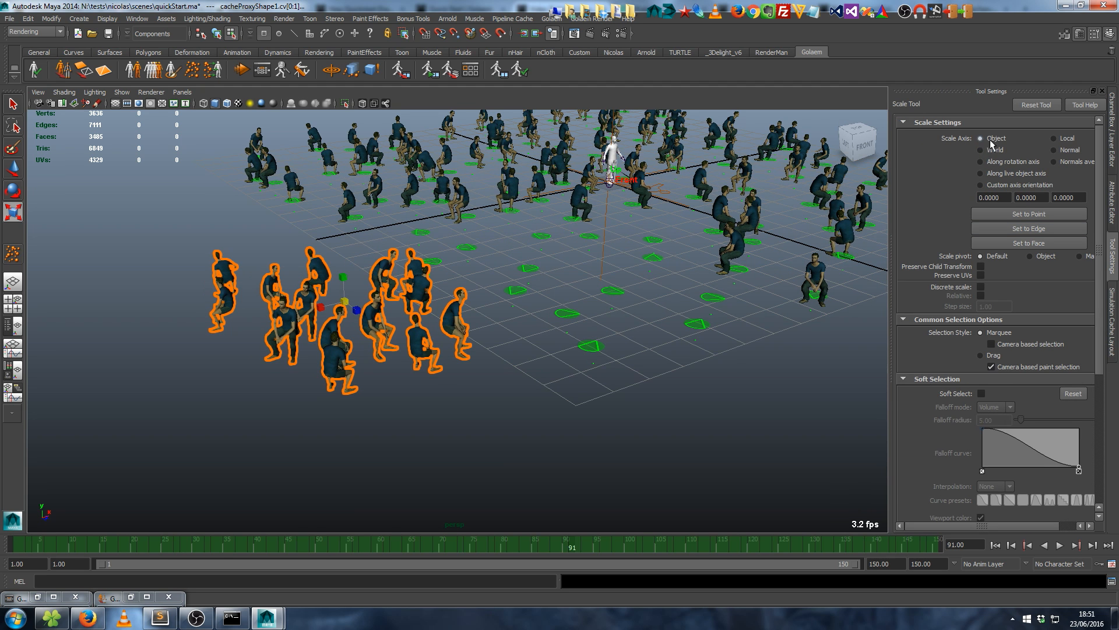
pyautogui.moveTo(344, 300)
pyautogui.mouseDown()
pyautogui.moveTo(385, 294)
pyautogui.moveTo(349, 300)
pyautogui.mouseUp()
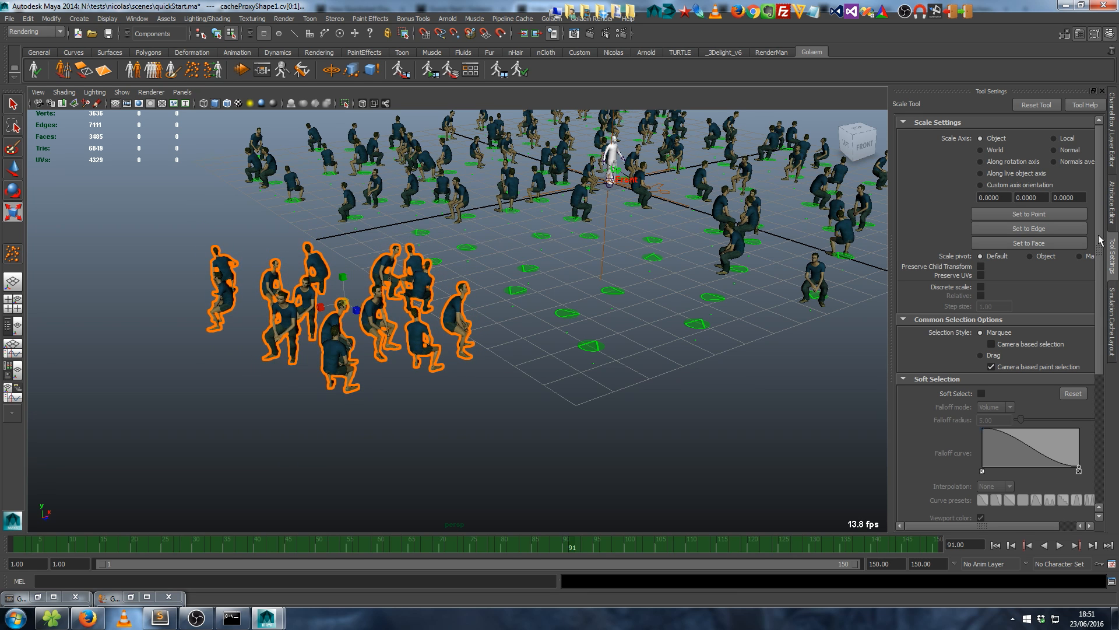
pyautogui.click(1112, 324)
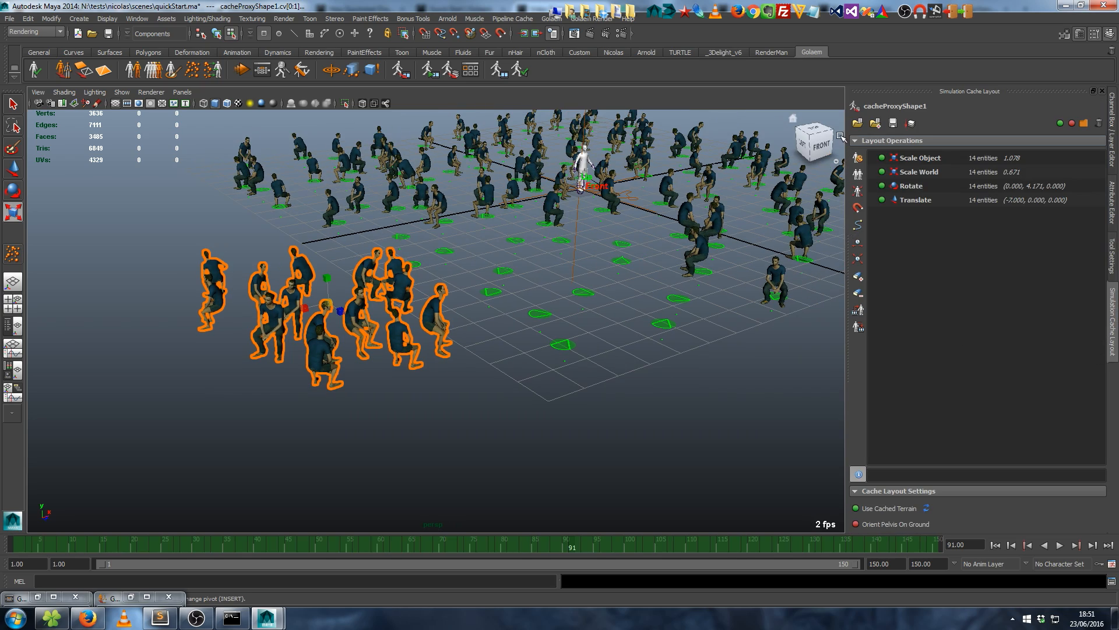
# - Duplicate the 14 selected characters and move the copies about 5.9 units along X onto the grid
pyautogui.moveTo(605, 273)
pyautogui.keyDown('alt'); pyautogui.mouseDown()
pyautogui.moveTo(552, 310)
pyautogui.moveTo(495, 317)
pyautogui.mouseUp(); pyautogui.keyUp('alt')
pyautogui.keyDown('alt'); pyautogui.moveTo(455, 317); pyautogui.dragTo(561, 286, button='middle'); pyautogui.keyUp('alt')
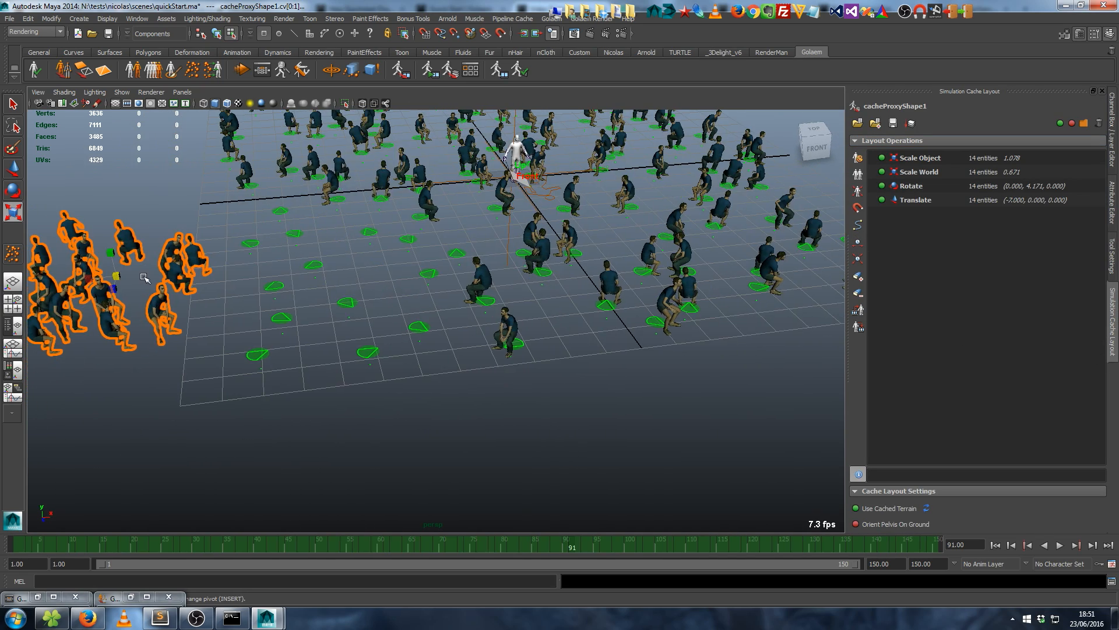
pyautogui.keyDown('alt'); pyautogui.moveTo(183, 247); pyautogui.dragTo(345, 235, button='middle'); pyautogui.keyUp('alt')
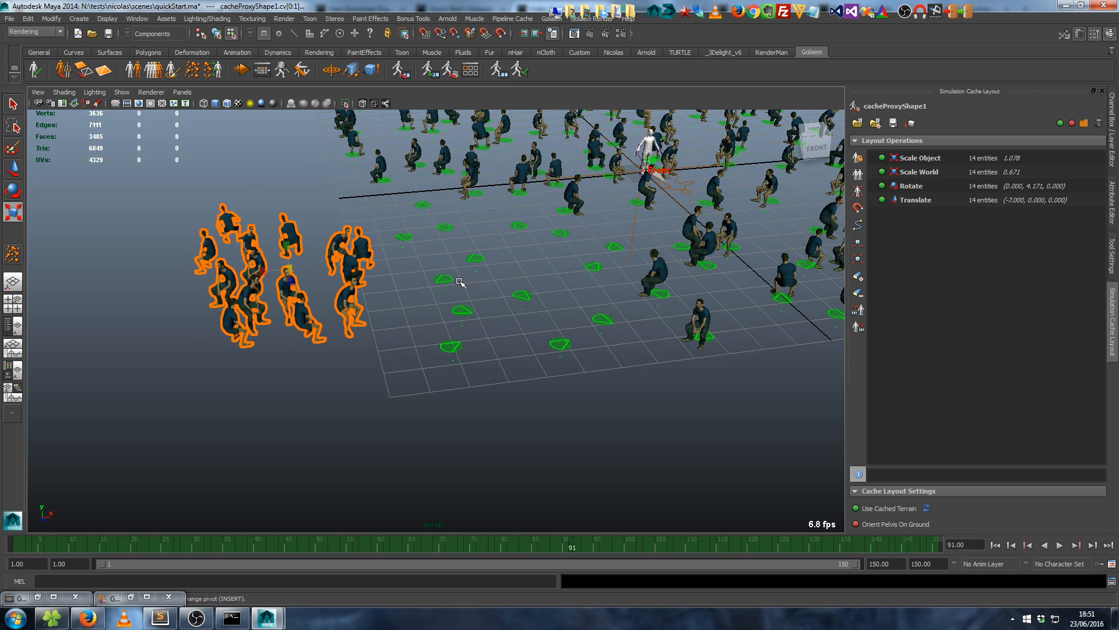
pyautogui.click(858, 175)
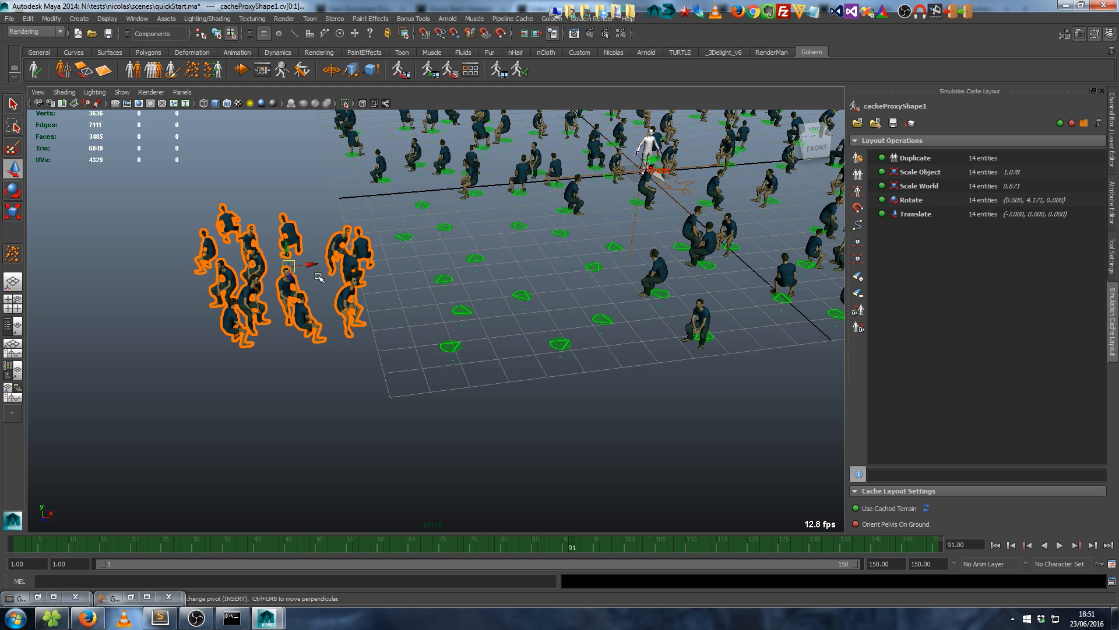
pyautogui.moveTo(308, 264); pyautogui.dragTo(502, 260)
# - Rotate the 14 duplicated characters about -33.5 degrees around Y
pyautogui.keyDown('alt'); pyautogui.moveTo(470, 344); pyautogui.dragTo(495, 339); pyautogui.keyUp('alt')
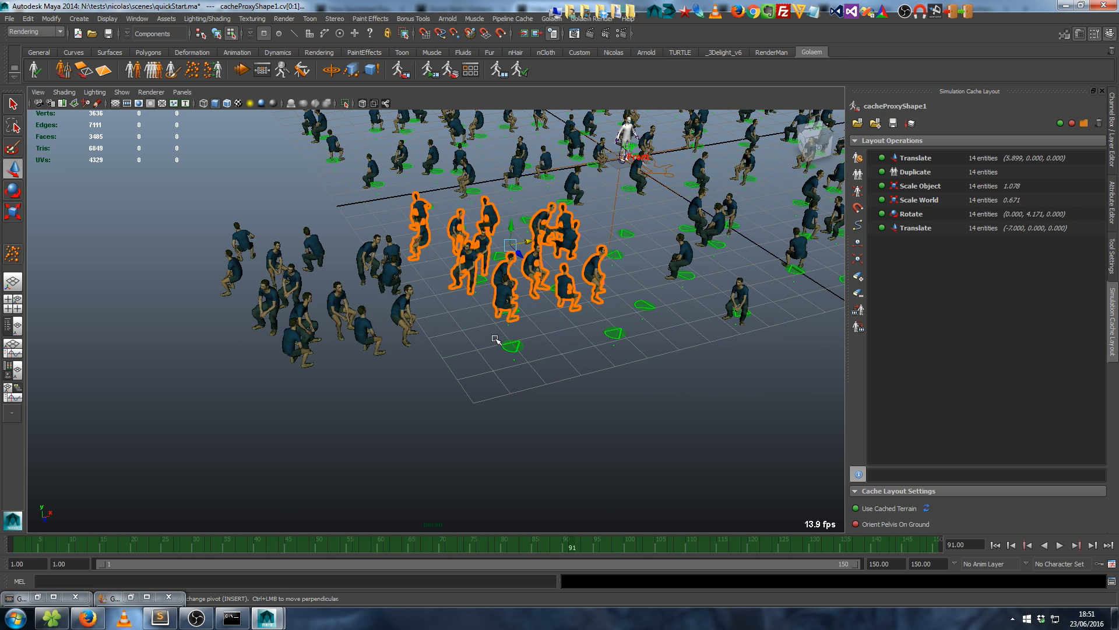
pyautogui.press('e')
pyautogui.moveTo(511, 260)
pyautogui.mouseDown()
pyautogui.moveTo(487, 257)
pyautogui.moveTo(496, 263)
pyautogui.mouseUp()
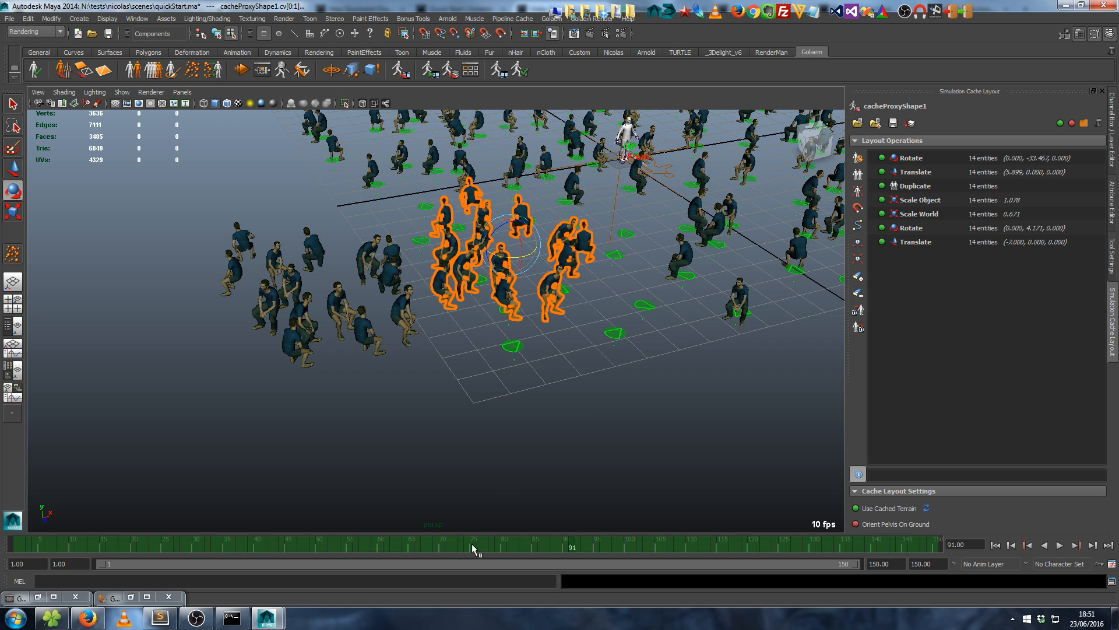
# - Play the edited crowd cache, stop at frame 84, and check the whole modified layout
pyautogui.hotkey('alt', 'v')
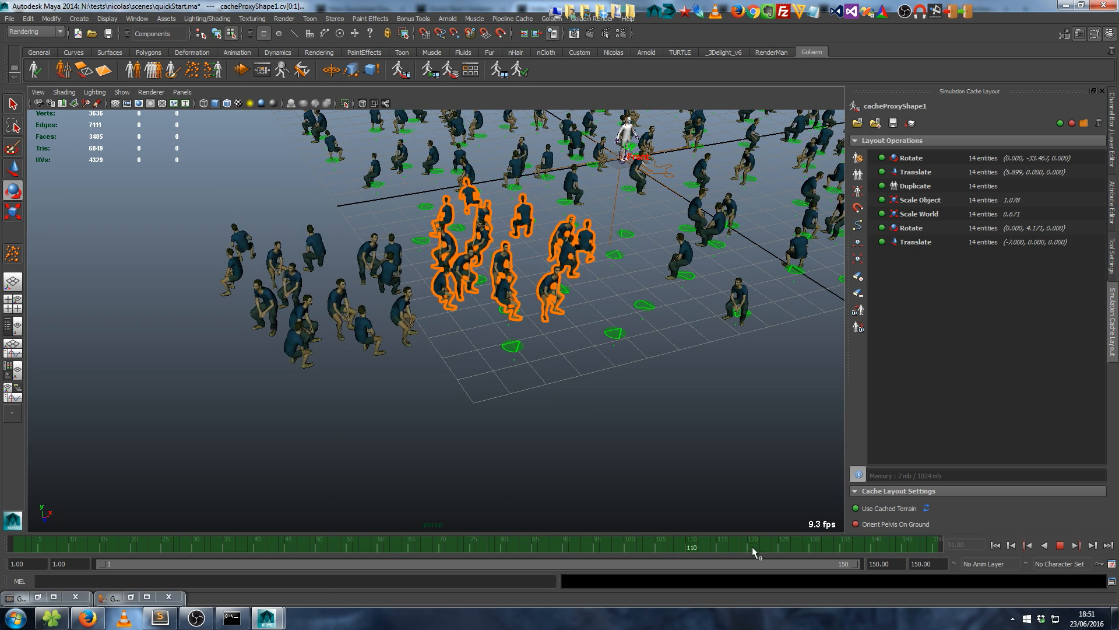
pyautogui.moveTo(520, 544)
pyautogui.mouseDown()
pyautogui.moveTo(250, 544)
pyautogui.moveTo(688, 561)
pyautogui.moveTo(529, 551)
pyautogui.mouseUp()
pyautogui.keyDown('alt'); pyautogui.moveTo(565, 360); pyautogui.dragTo(544, 417, button='middle'); pyautogui.keyUp('alt')
pyautogui.keyDown('alt'); pyautogui.moveTo(544, 417); pyautogui.dragTo(524, 397); pyautogui.keyUp('alt')
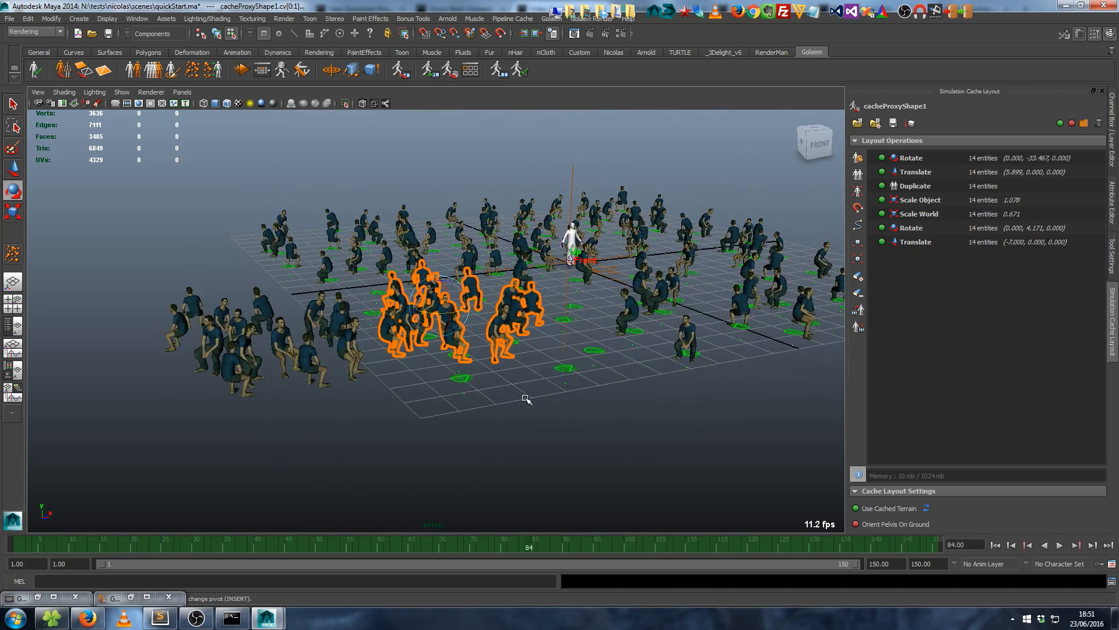
# - Rotate the lone seated character at the grid's front freely on all axes, and disable that single-entity Rotate operation
pyautogui.keyDown('alt'); pyautogui.moveTo(525, 397); pyautogui.dragTo(717, 356, button='right'); pyautogui.keyUp('alt')
pyautogui.keyDown('alt'); pyautogui.moveTo(717, 356); pyautogui.dragTo(528, 396, button='middle'); pyautogui.keyUp('alt')
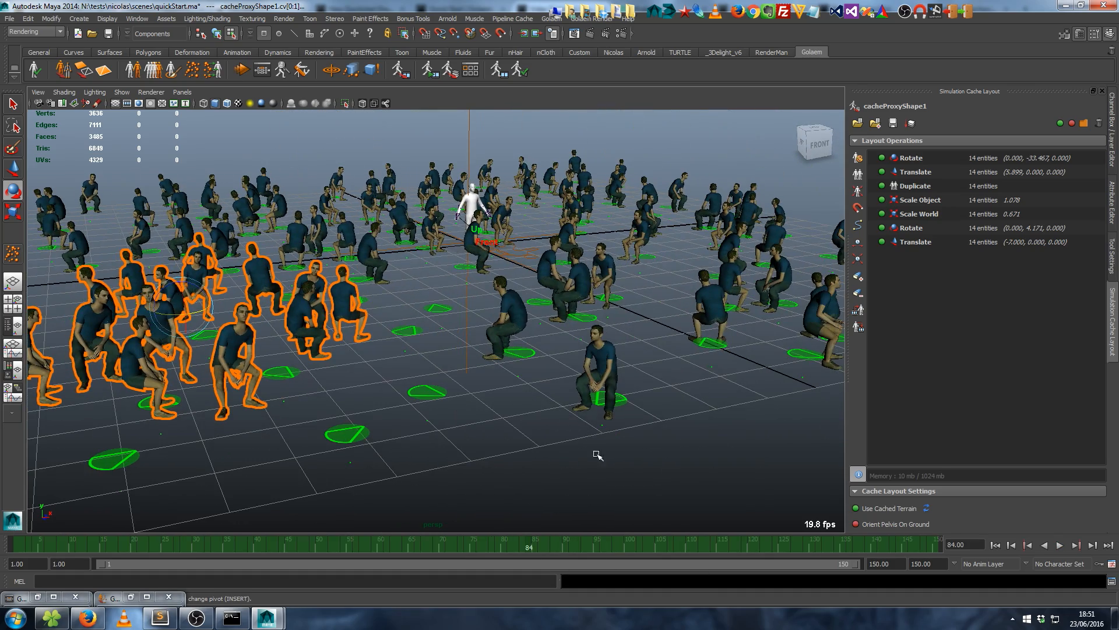
pyautogui.click(606, 388)
pyautogui.moveTo(606, 388); pyautogui.dragTo(607, 372)
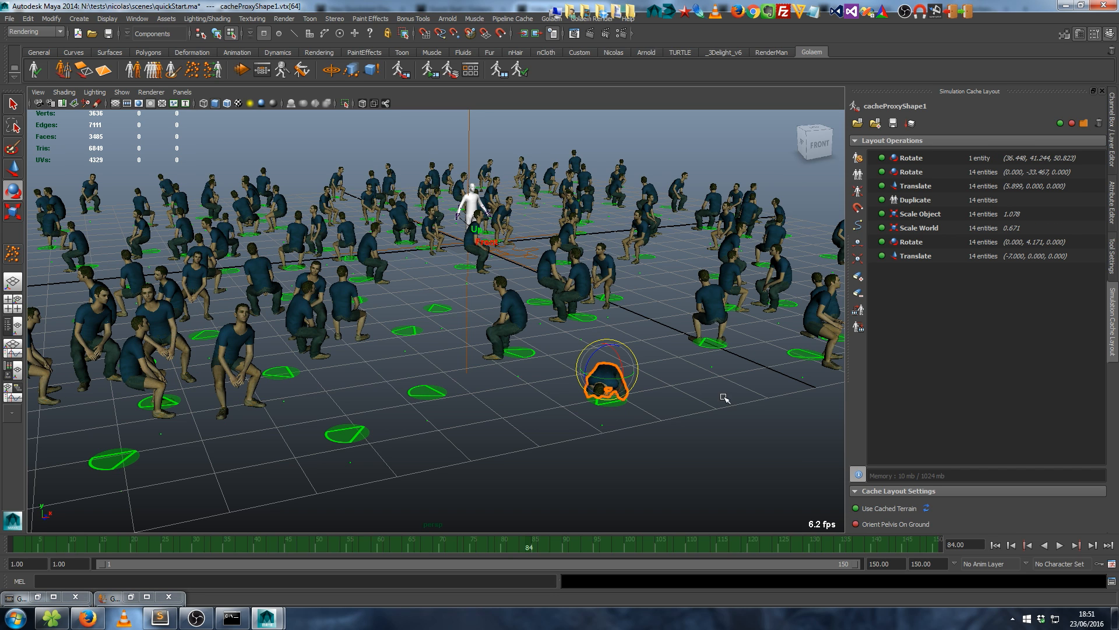
pyautogui.click(882, 157)
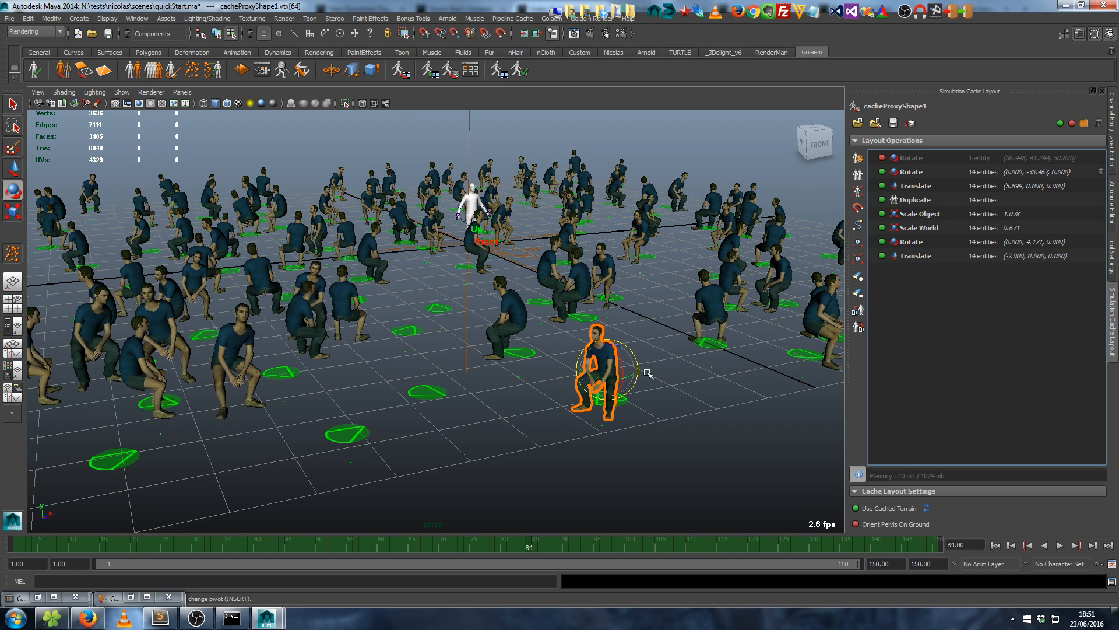
# - In the Character Palette, replace the selected character's MAN_MD_torso_tshirt_std mesh with MAN_MD_torso_sweatshirt_standard
pyautogui.keyDown('alt'); pyautogui.moveTo(648, 373); pyautogui.dragTo(513, 317, button='middle'); pyautogui.keyUp('alt')
pyautogui.keyDown('alt'); pyautogui.moveTo(512, 318); pyautogui.dragTo(613, 396, button='right'); pyautogui.keyUp('alt')
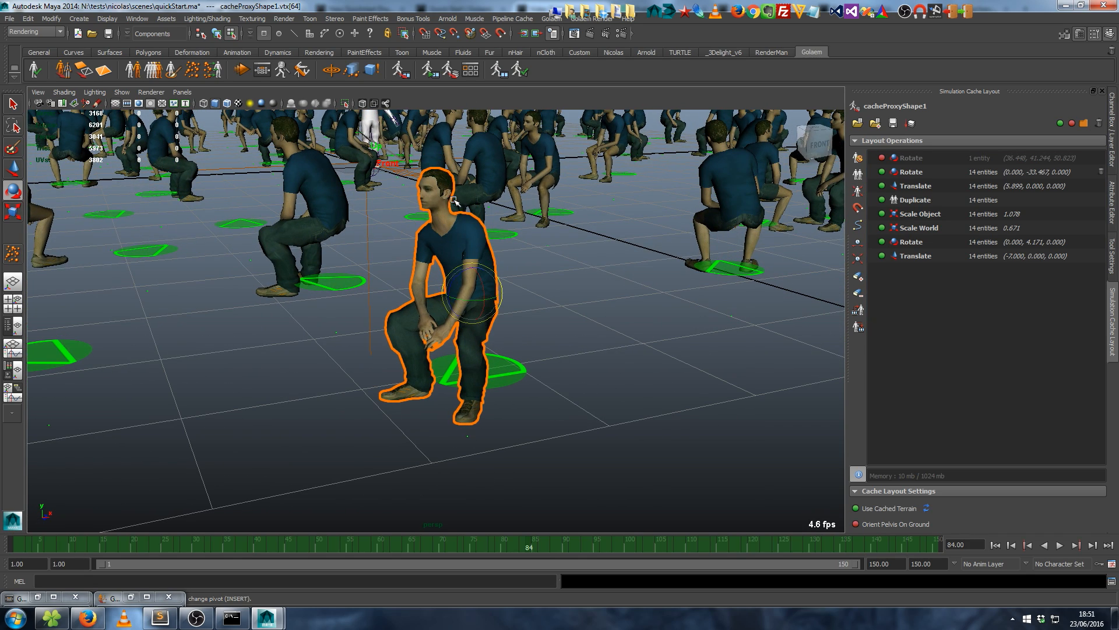
pyautogui.click(858, 159)
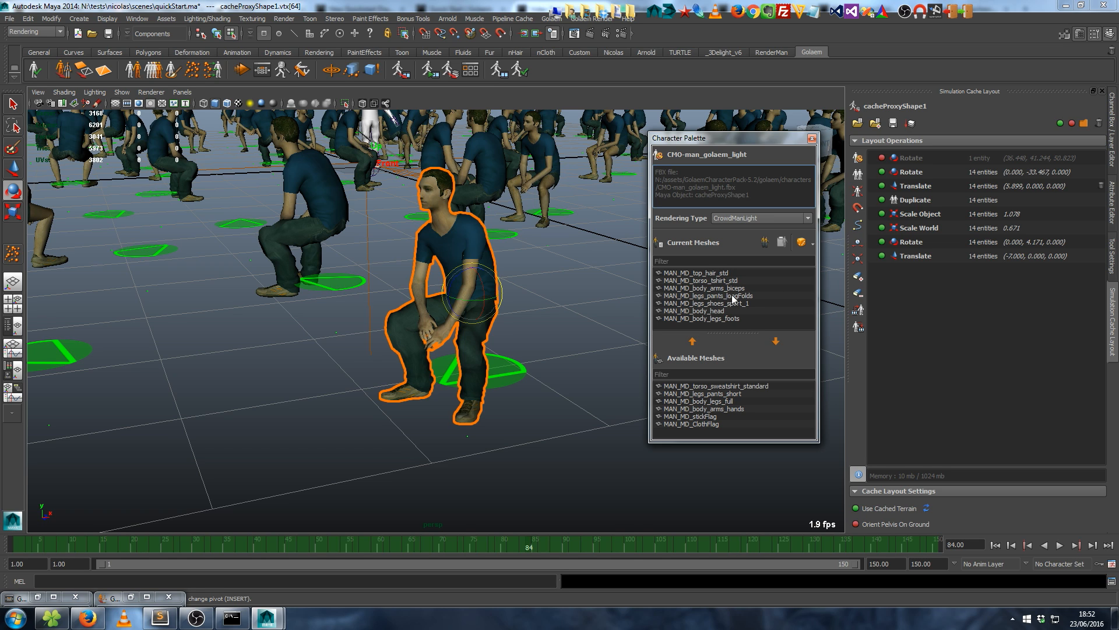
pyautogui.doubleClick(726, 281)
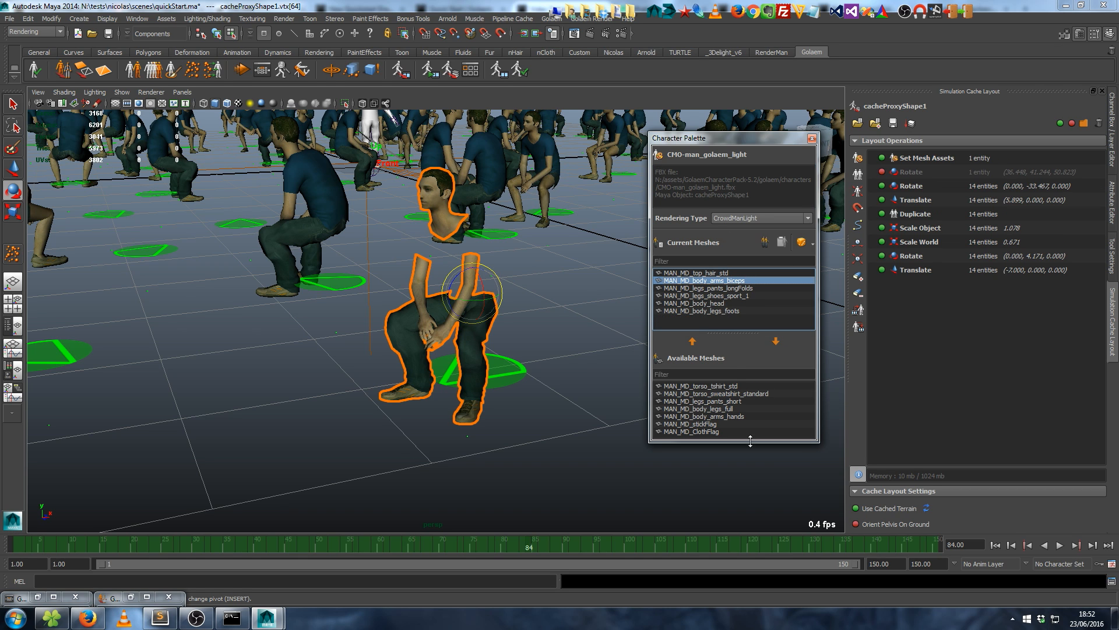
pyautogui.doubleClick(737, 394)
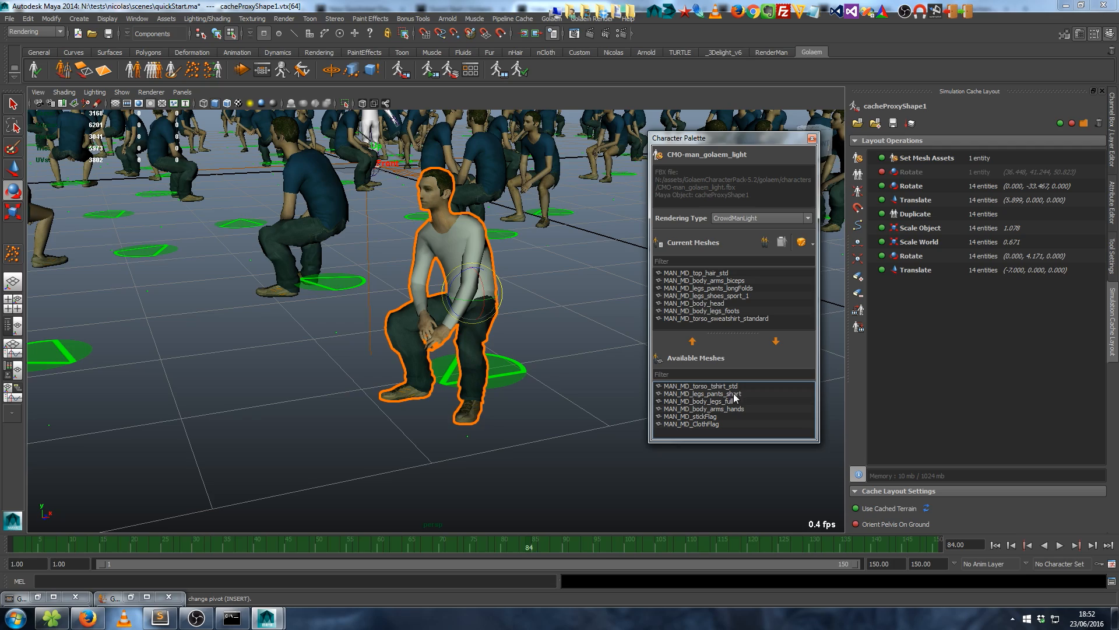
# - Copy the sweatshirt character's meshes, paste them onto seven seated characters near the grid's centre, and close the Character Palette
pyautogui.moveTo(511, 356)
pyautogui.keyDown('alt'); pyautogui.mouseDown()
pyautogui.moveTo(518, 344)
pyautogui.moveTo(493, 349)
pyautogui.mouseUp(); pyautogui.keyUp('alt')
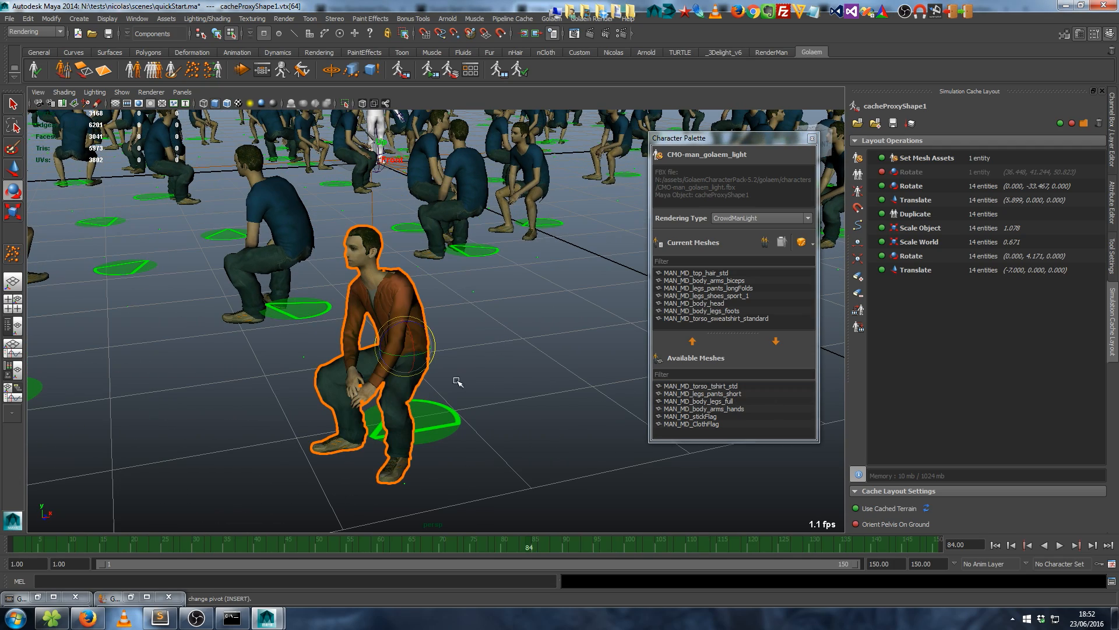
pyautogui.keyDown('alt'); pyautogui.moveTo(502, 355); pyautogui.dragTo(466, 329, button='right'); pyautogui.keyUp('alt')
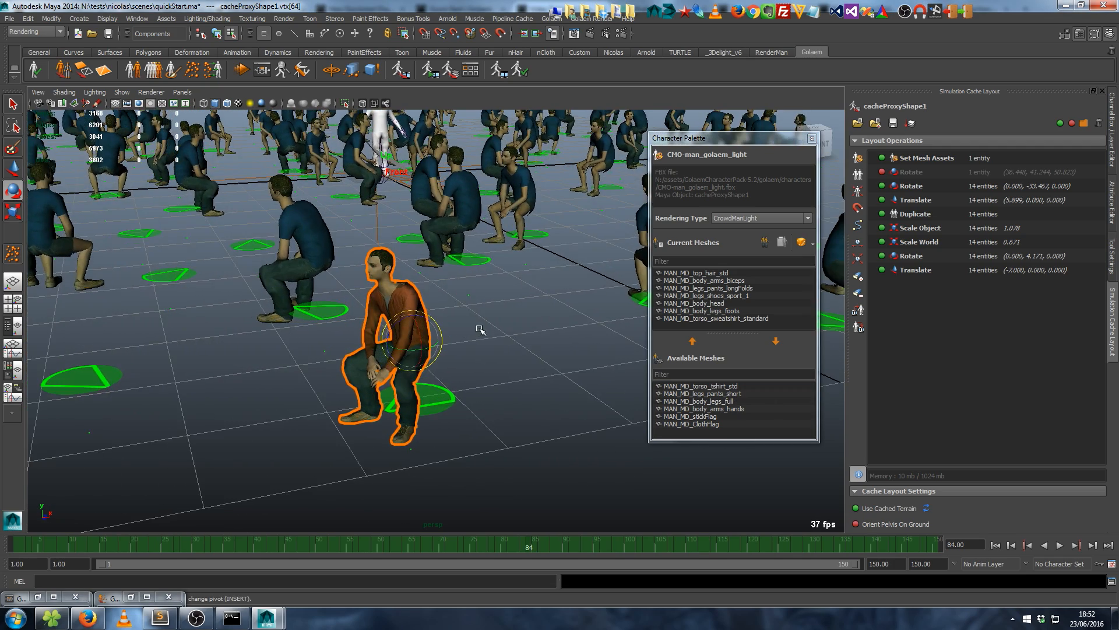
pyautogui.click(765, 243)
pyautogui.keyDown('alt'); pyautogui.moveTo(433, 331); pyautogui.dragTo(363, 416, button='middle'); pyautogui.keyUp('alt')
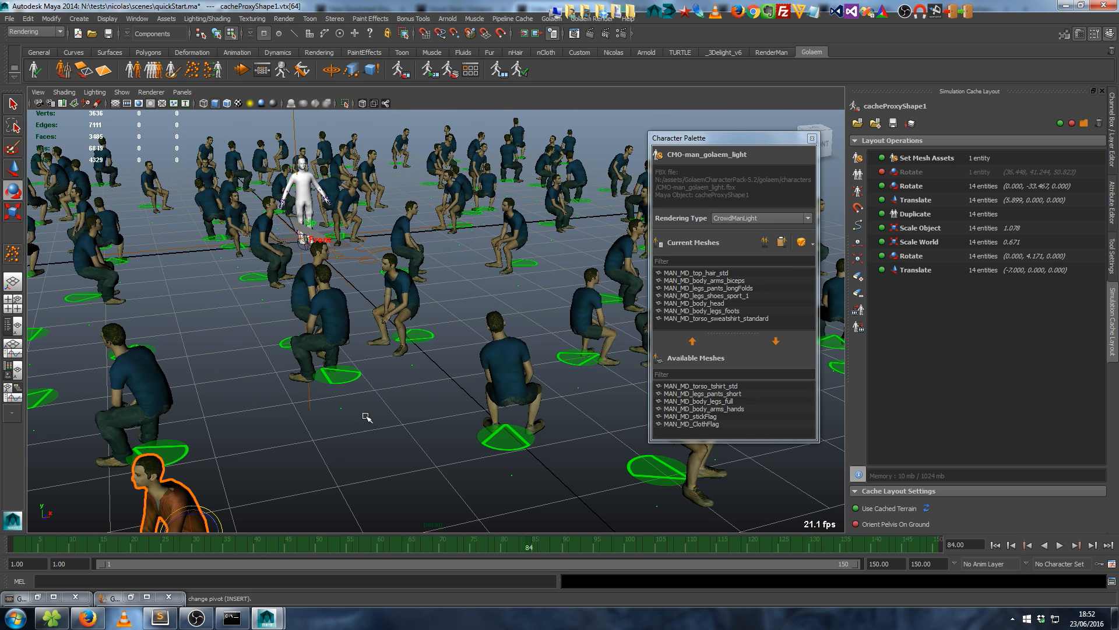
pyautogui.moveTo(425, 402); pyautogui.dragTo(228, 202)
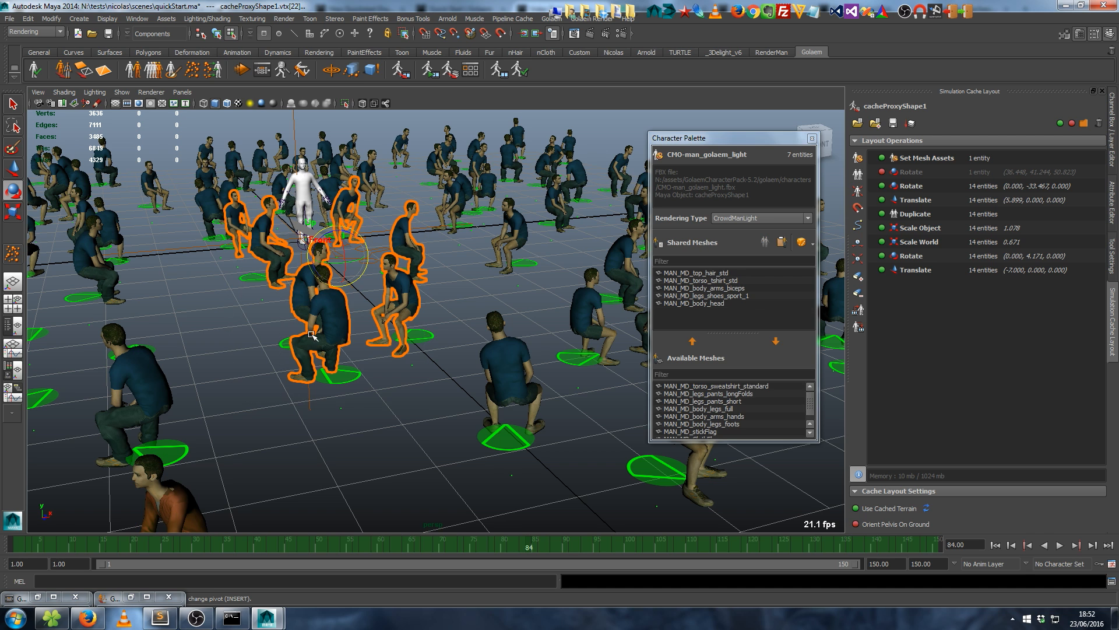
pyautogui.click(782, 243)
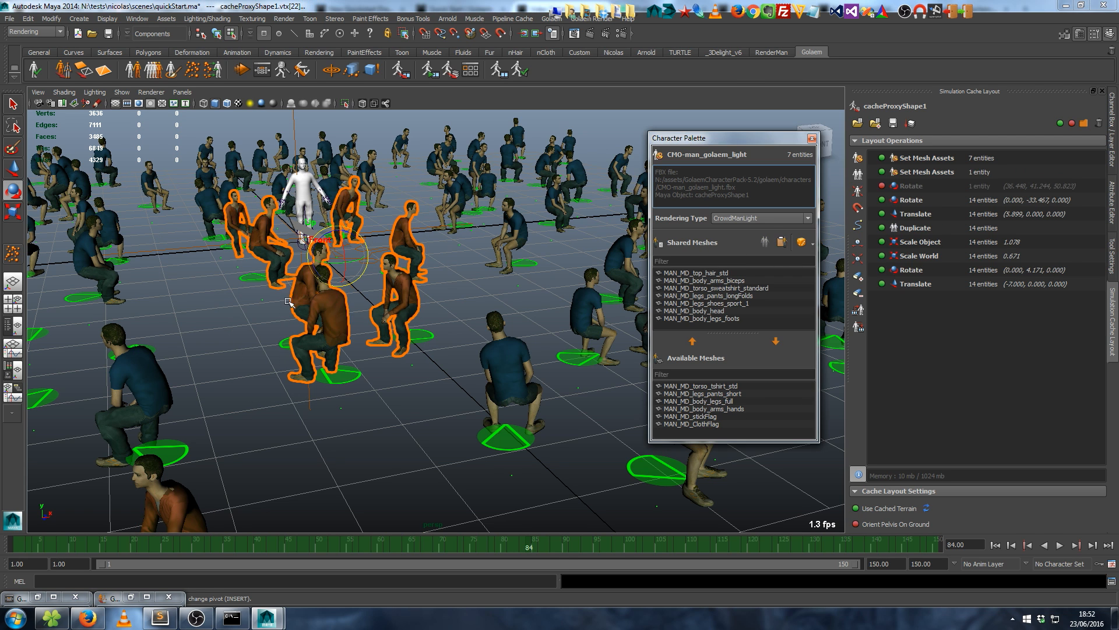
pyautogui.scroll(3, 388, 402)
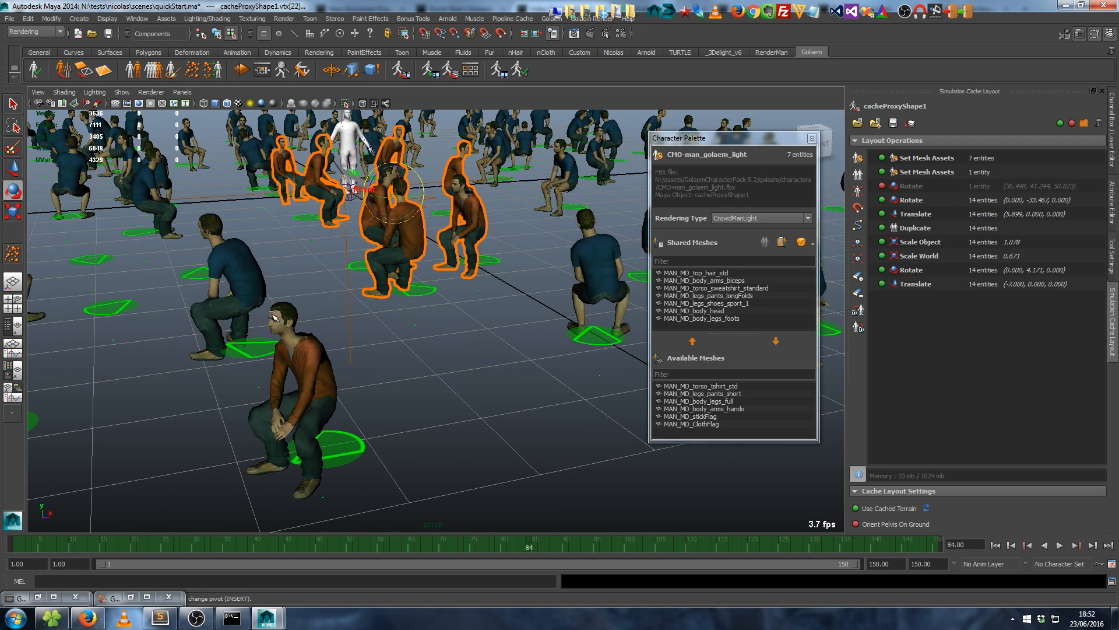
pyautogui.click(812, 139)
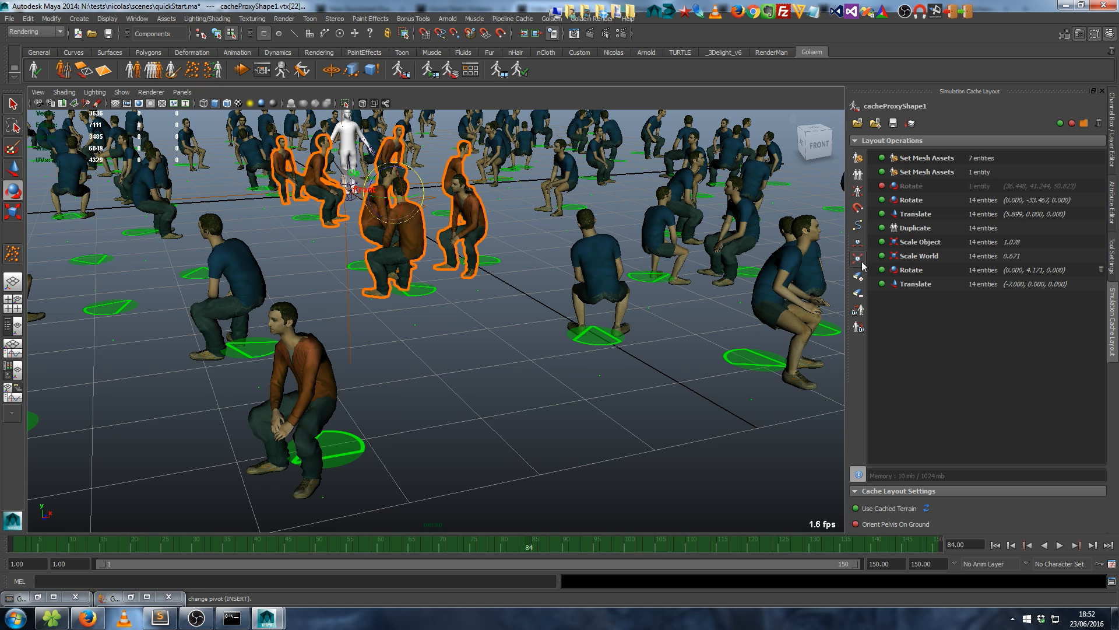
# - Select the seven seated blue-shirted characters just in front of and beside the sweatshirt group, and erase them from the cache layout
pyautogui.keyDown('alt'); pyautogui.moveTo(662, 276); pyautogui.dragTo(552, 293, button='middle'); pyautogui.keyUp('alt')
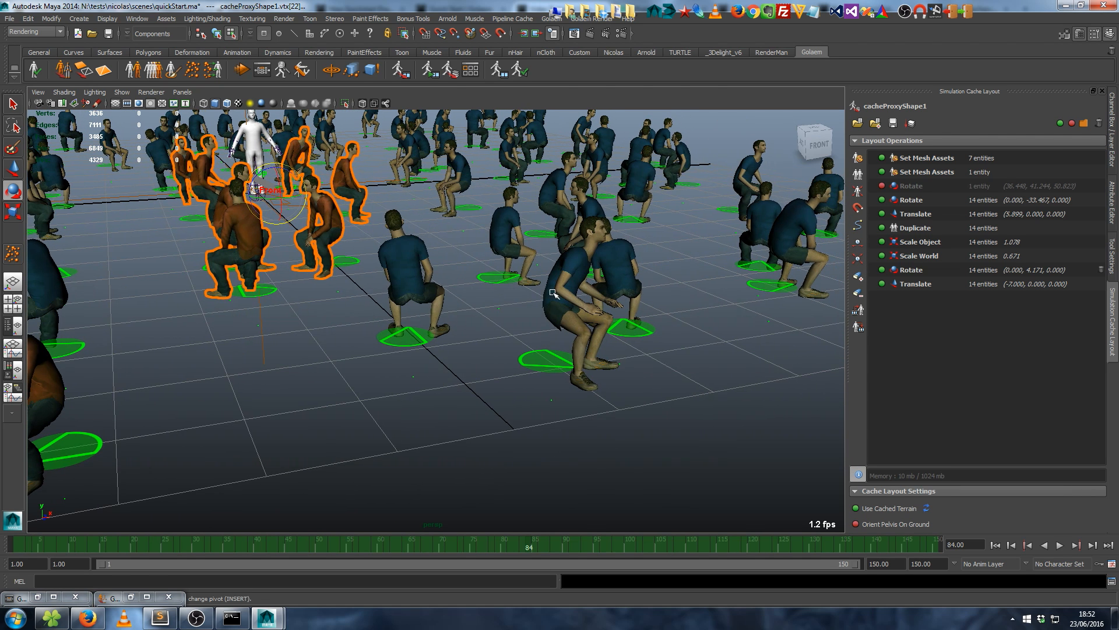
pyautogui.click(692, 392)
pyautogui.moveTo(712, 435); pyautogui.dragTo(500, 210)
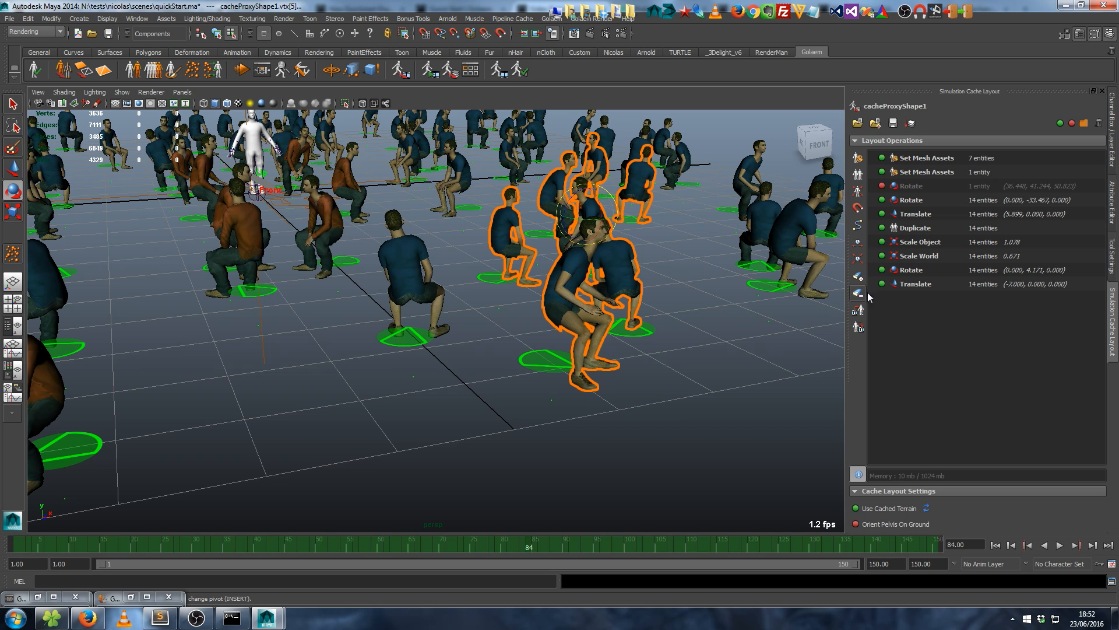
pyautogui.click(858, 276)
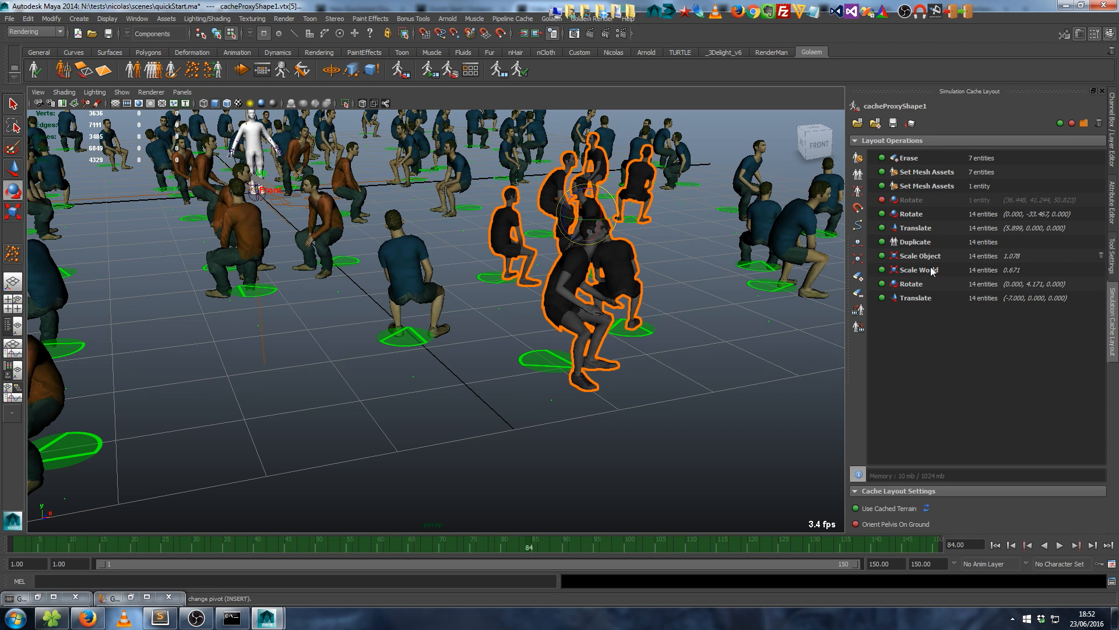
pyautogui.keyDown('alt'); pyautogui.moveTo(646, 292); pyautogui.dragTo(584, 320); pyautogui.keyUp('alt')
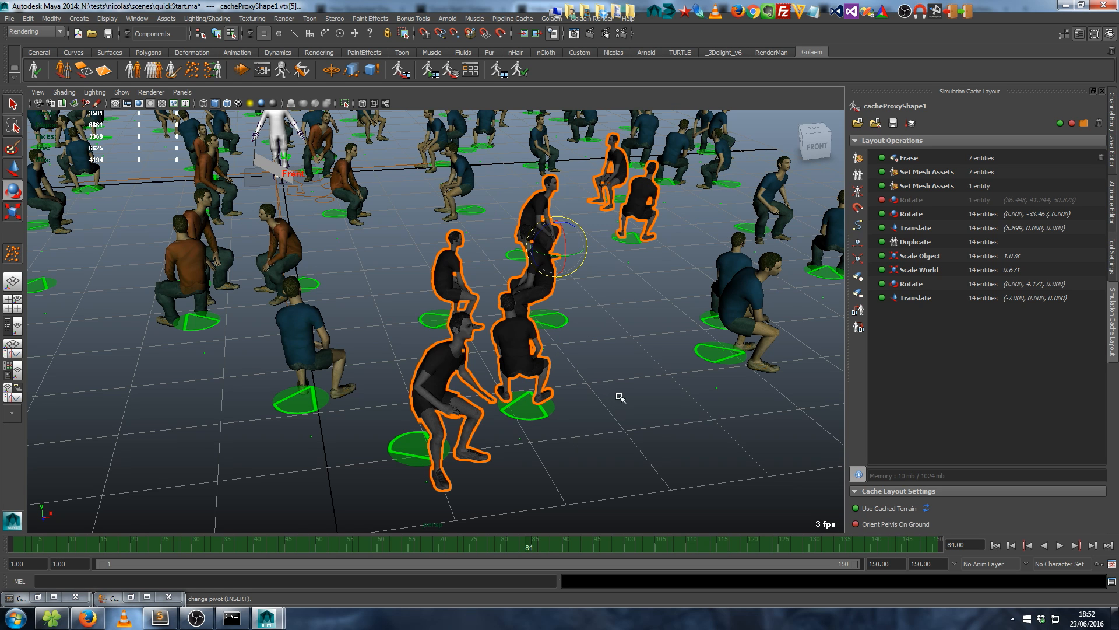
pyautogui.keyDown('alt'); pyautogui.moveTo(630, 389); pyautogui.dragTo(513, 393, button='right'); pyautogui.keyUp('alt')
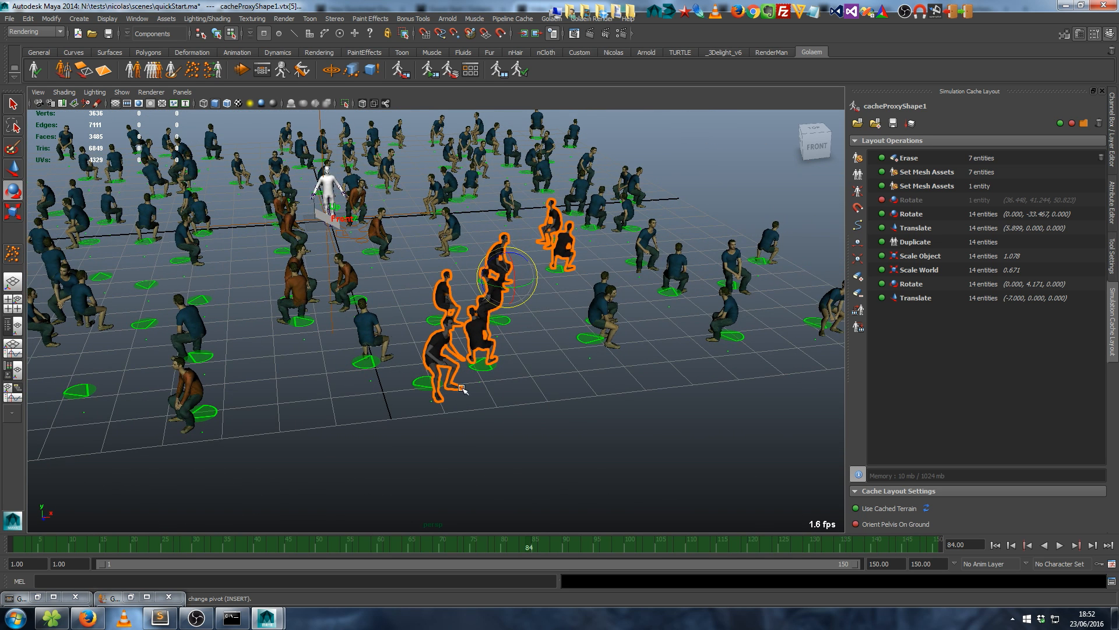
# - Select cacheProxy1 in the Outliner and enable Hide Killed Entities in the display attributes of cacheProxyShape1
pyautogui.press('o')
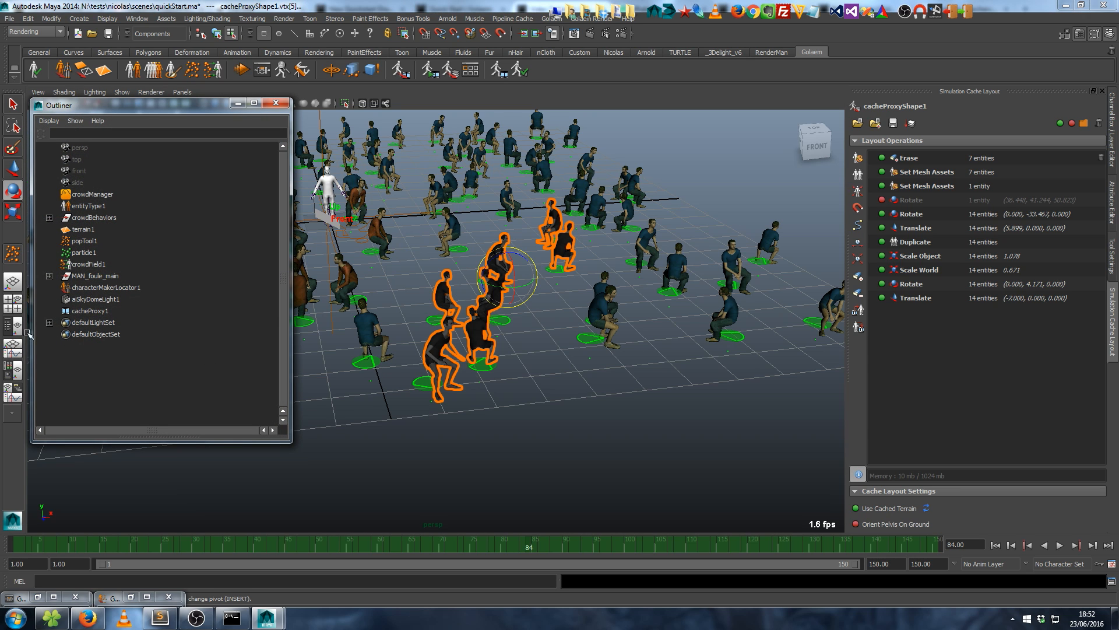
pyautogui.click(89, 310)
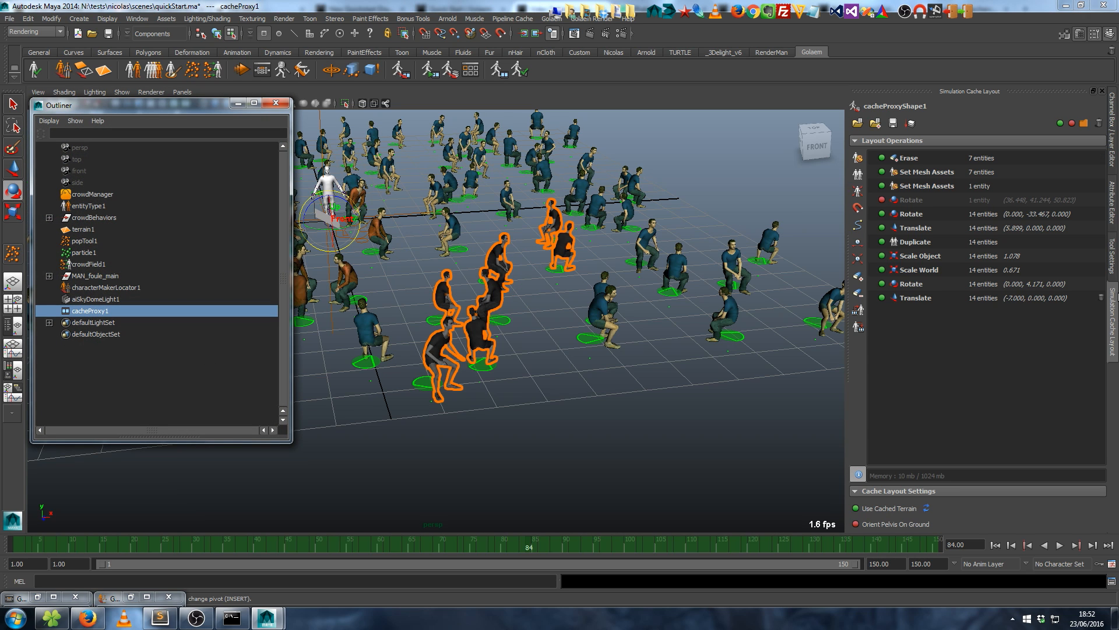
pyautogui.click(1113, 201)
pyautogui.click(876, 124)
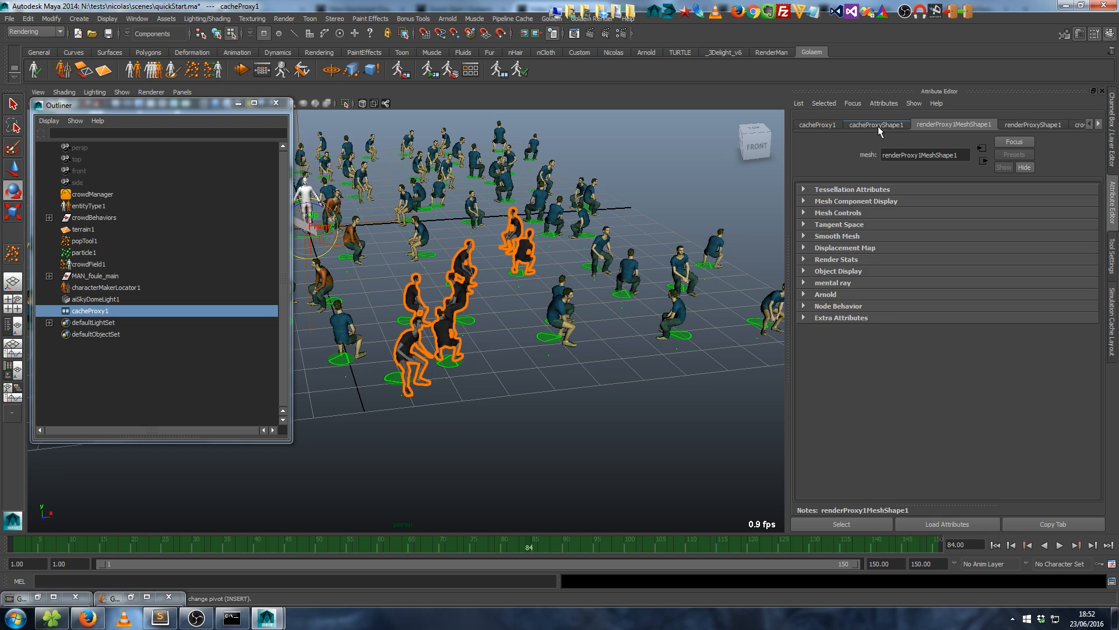
pyautogui.click(849, 306)
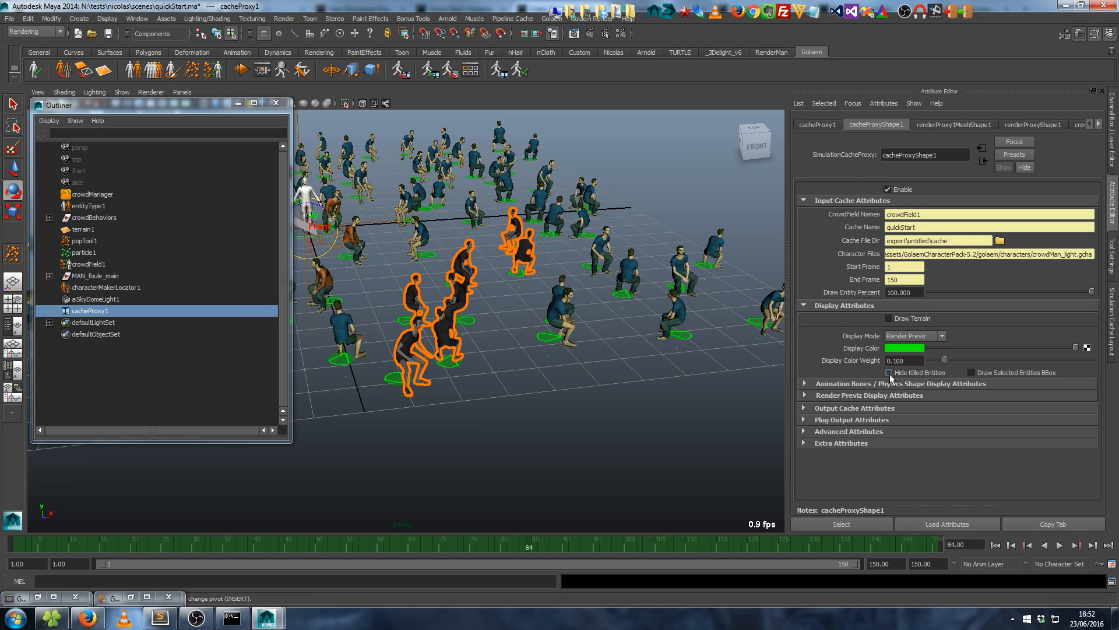
pyautogui.click(889, 373)
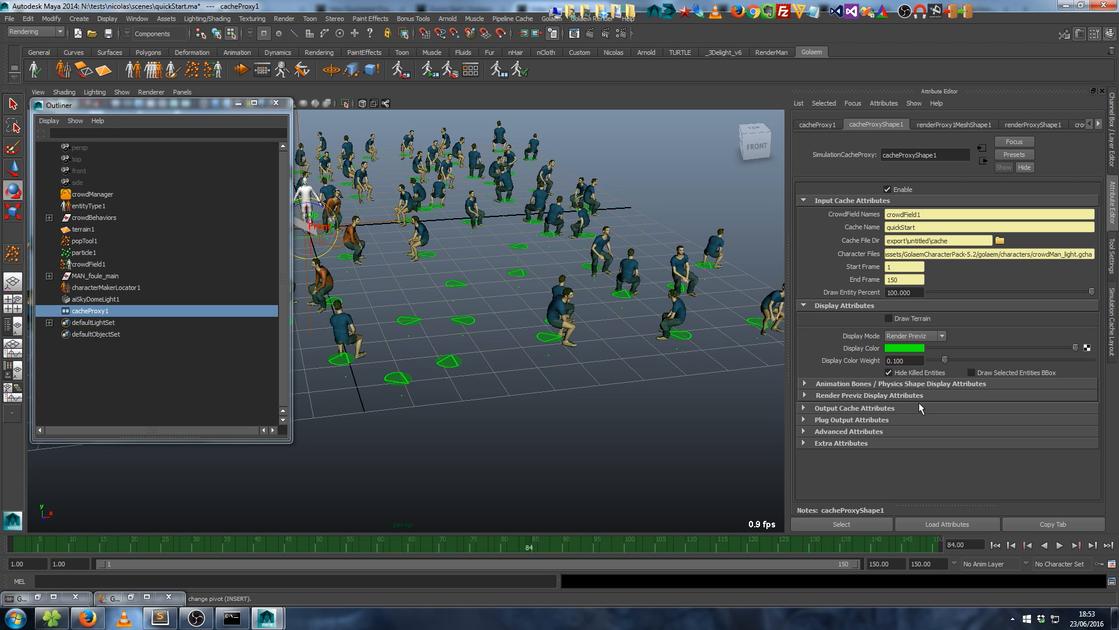
pyautogui.click(889, 374)
# - Return to the Simulation Cache Layout, disable the seven-entity Erase operation, and enable it again
pyautogui.click(1113, 348)
pyautogui.click(883, 159)
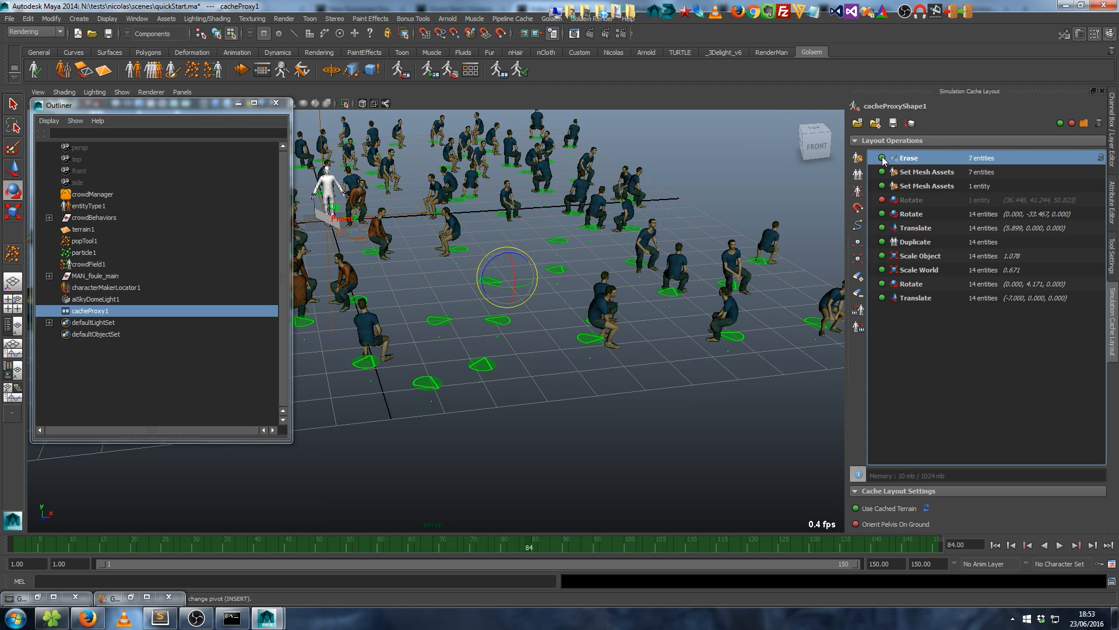
pyautogui.click(882, 158)
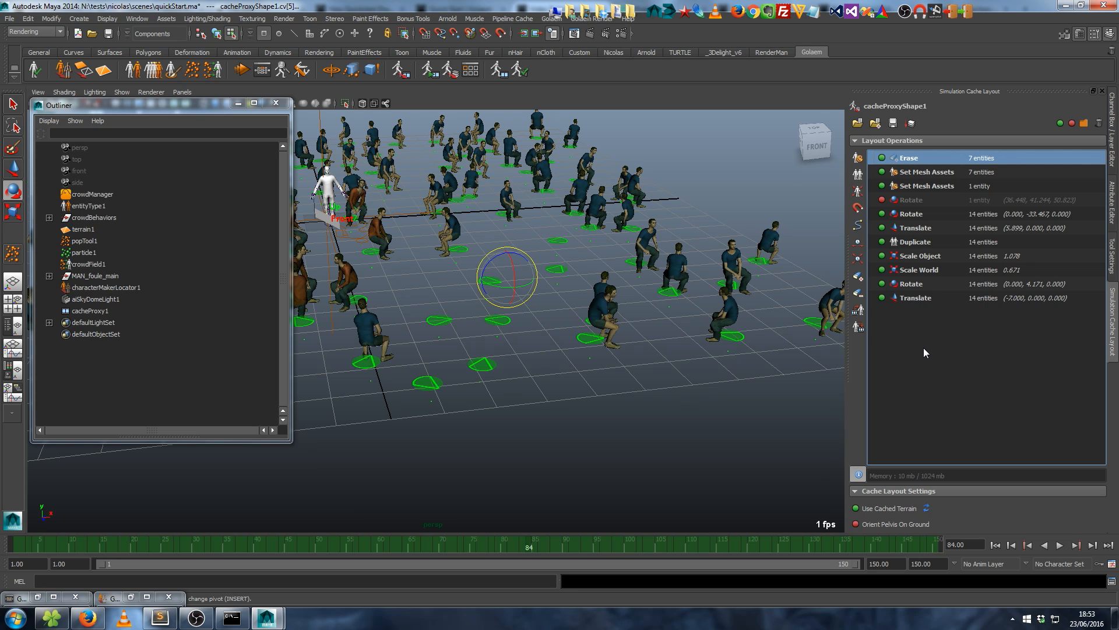
# - Save the edited Simulation Cache Layout and close the Outliner
pyautogui.keyDown('alt'); pyautogui.moveTo(588, 322); pyautogui.dragTo(674, 355, button='middle'); pyautogui.keyUp('alt')
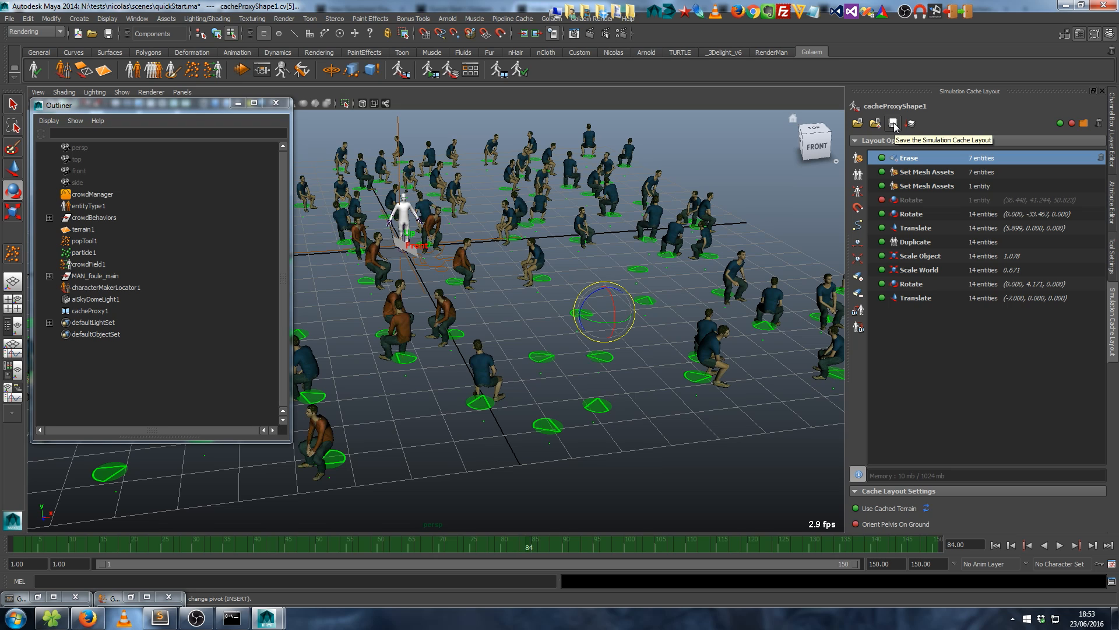
pyautogui.click(893, 124)
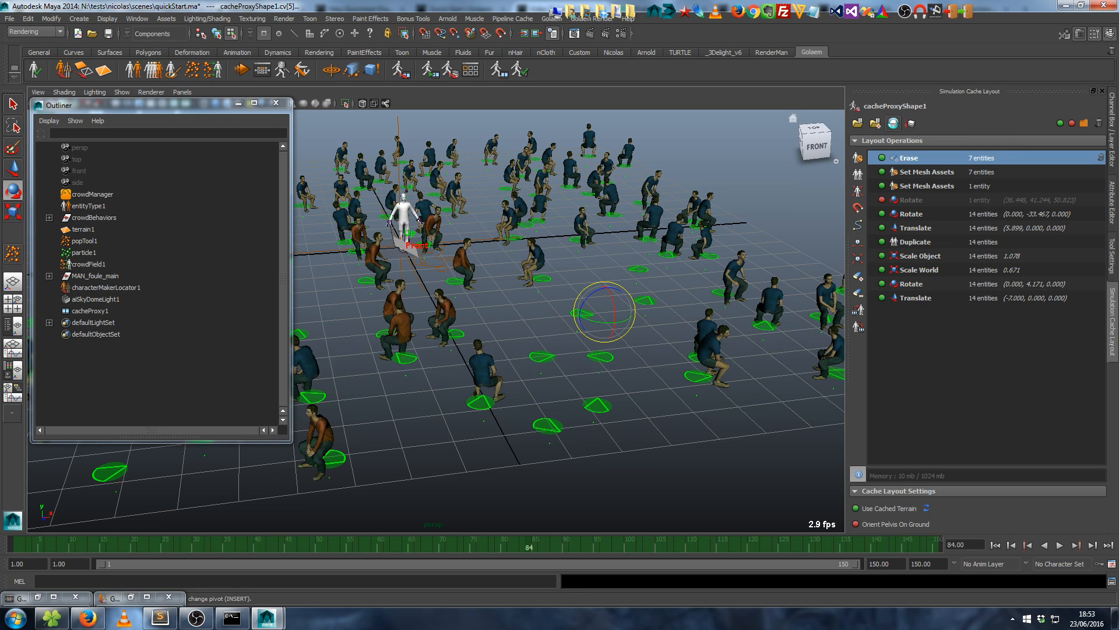
pyautogui.click(275, 103)
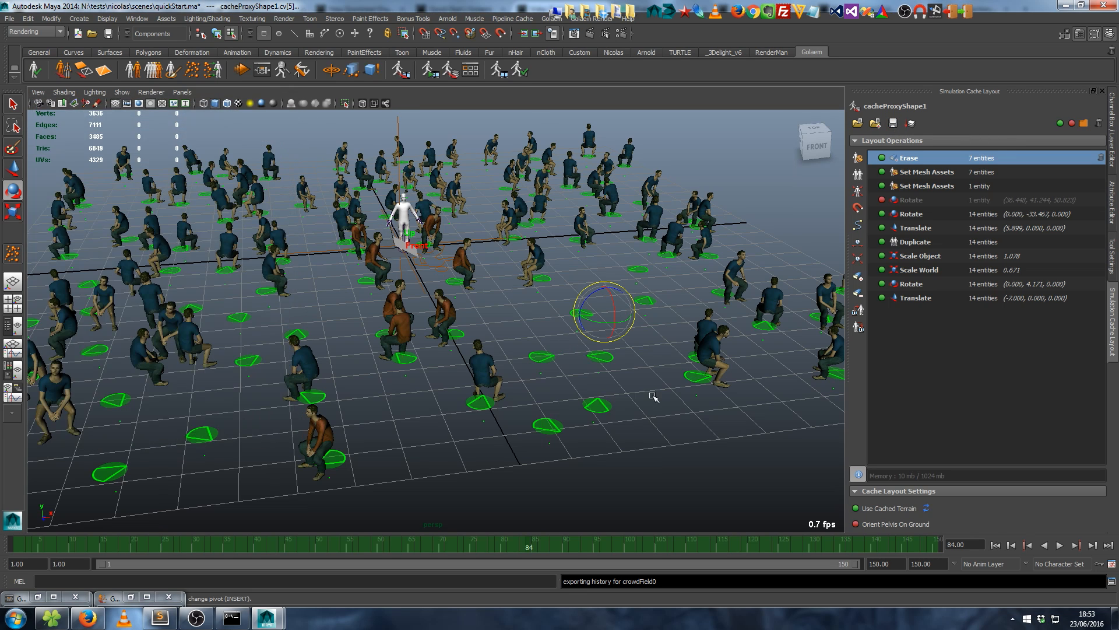
# - Frame the whole modified crowd in the perspective view and render the current frame
pyautogui.keyDown('alt'); pyautogui.moveTo(514, 287); pyautogui.dragTo(509, 318); pyautogui.keyUp('alt')
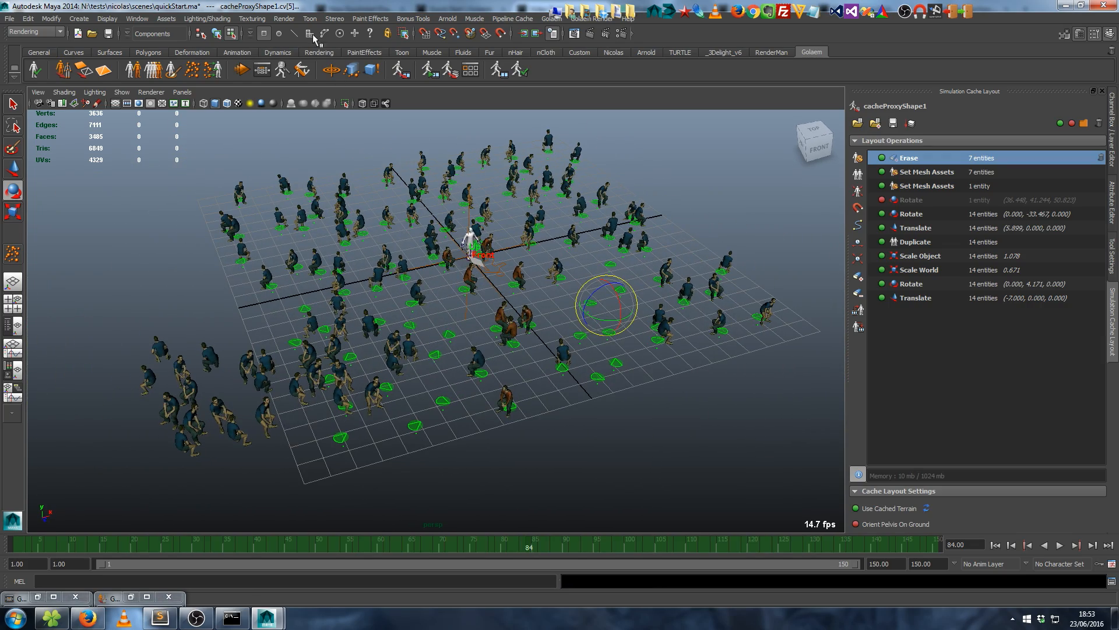
pyautogui.click(284, 18)
pyautogui.click(296, 35)
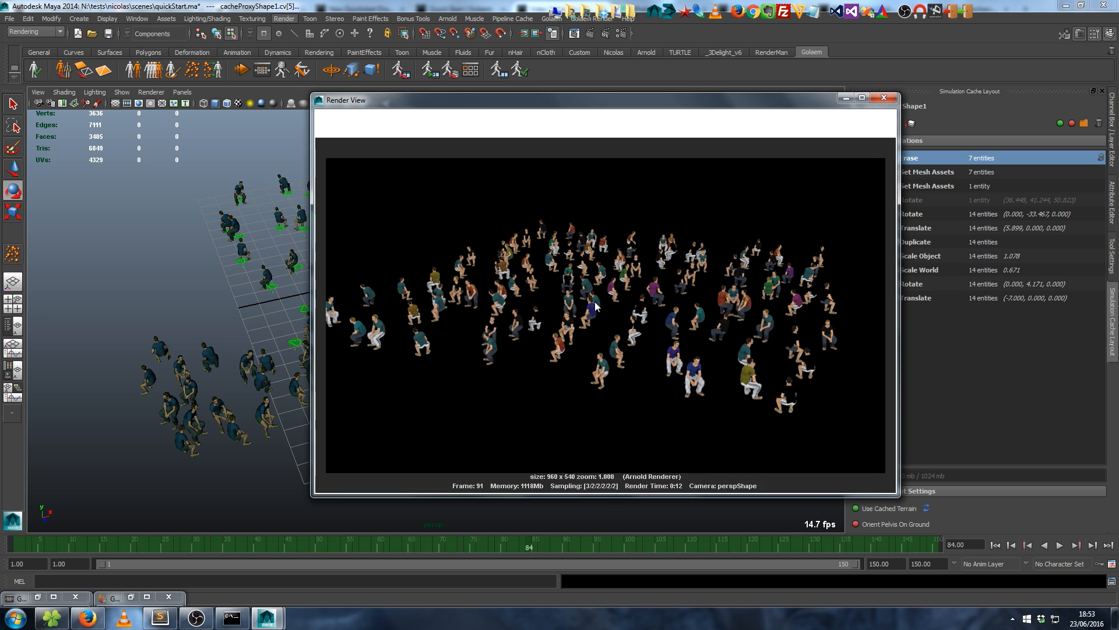